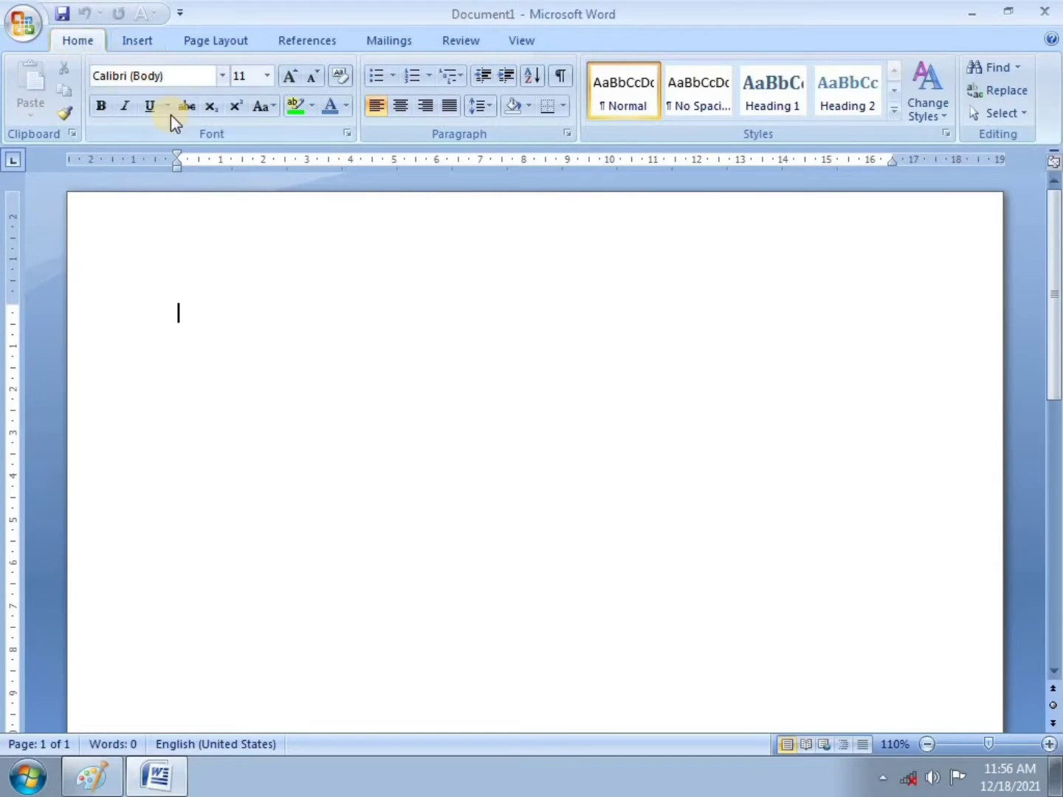
Step: Switch the ribbon to Page Layout, then open the Office Button menu
{"action": "left_click", "coordinate": [216, 41]}
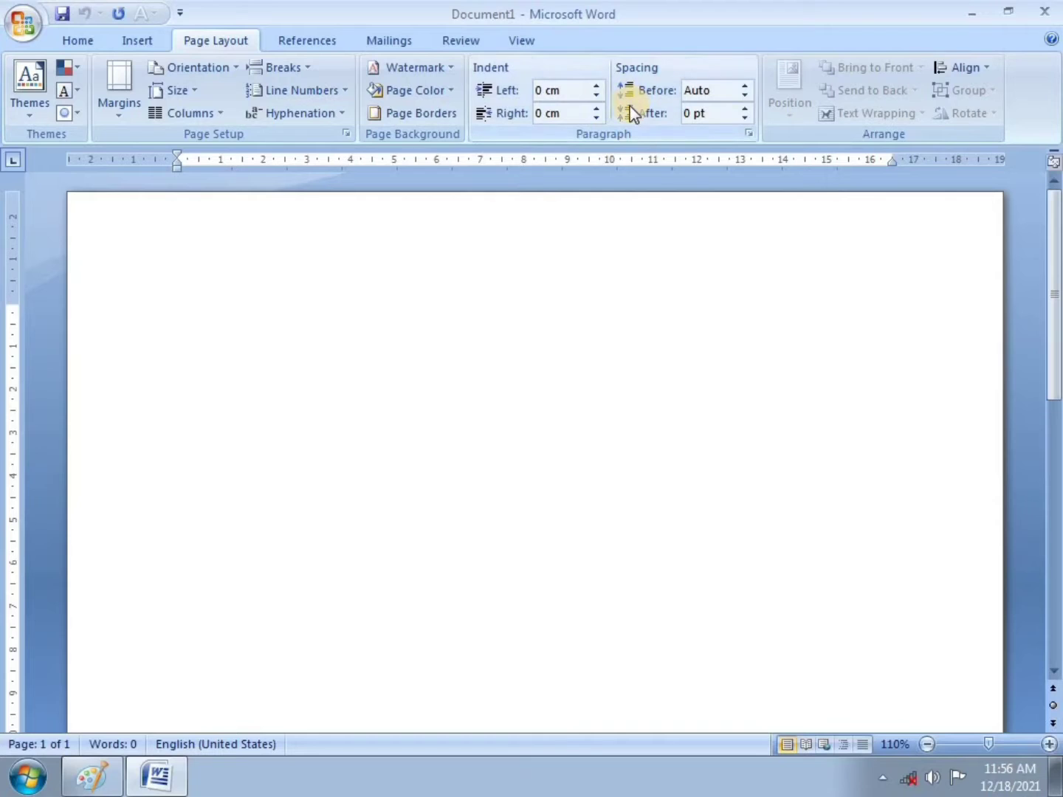
{"action": "left_click", "coordinate": [23, 22]}
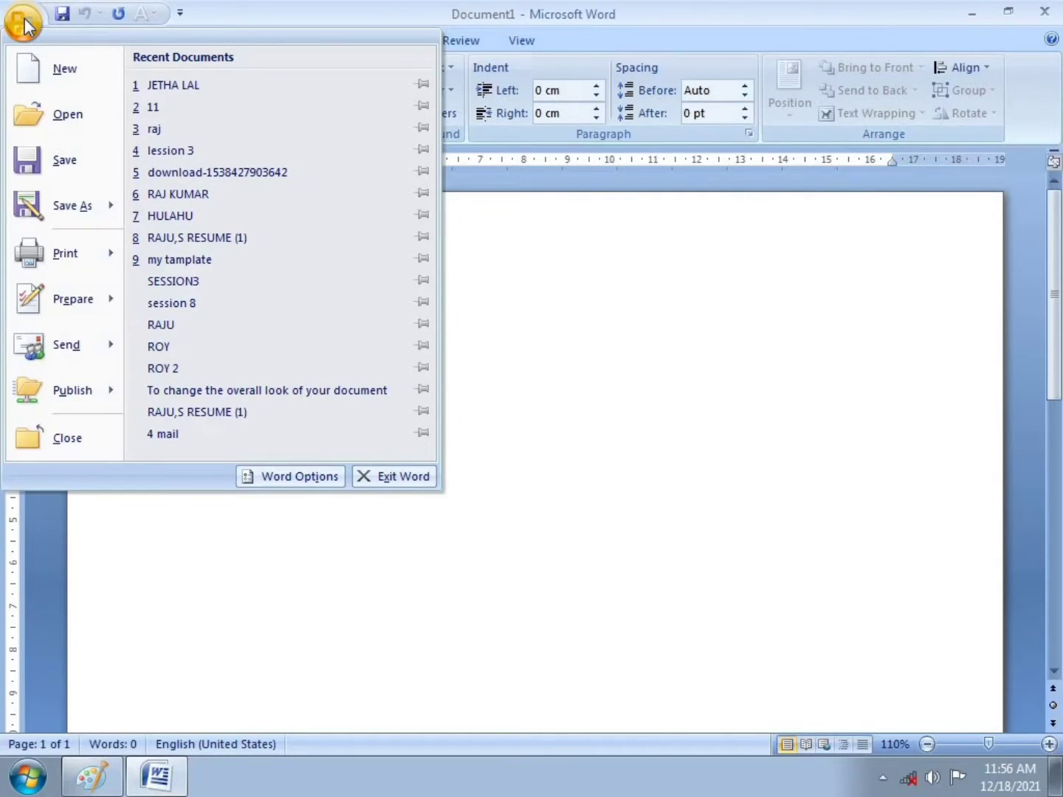
Step: Open Word Options, move the dialog down, and go to the Customize page
{"action": "left_click", "coordinate": [290, 474]}
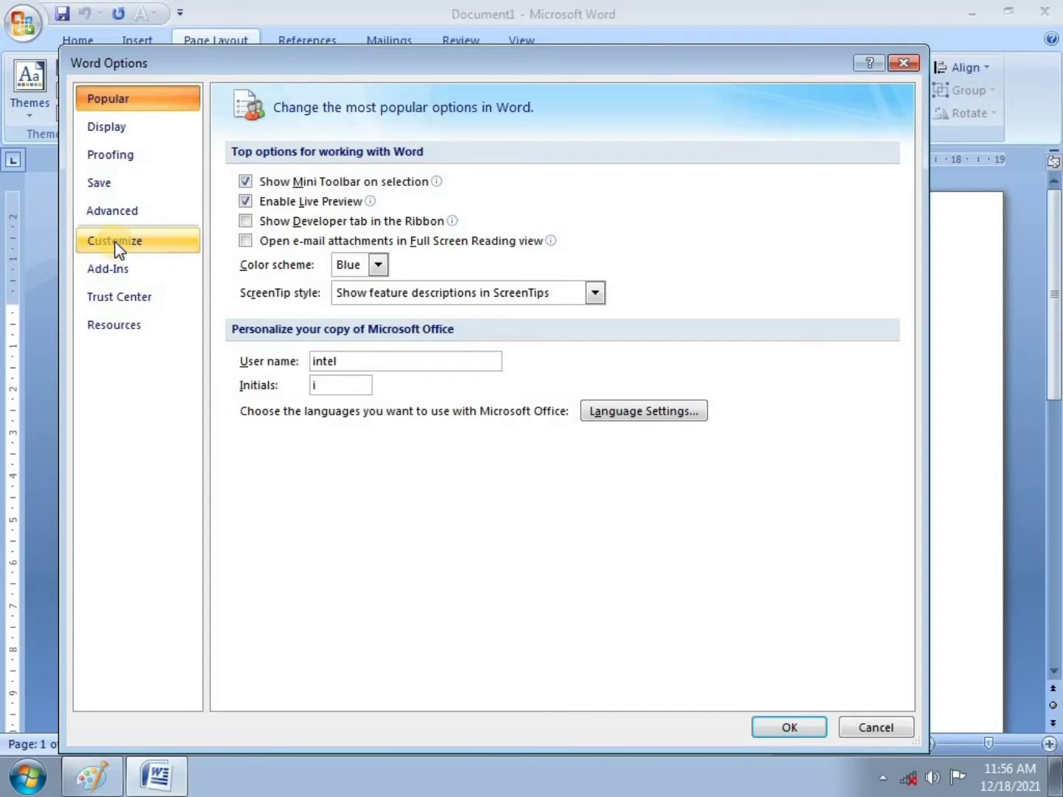
{"action": "left_click_drag", "start_coordinate": [295, 64], "coordinate": [293, 116]}
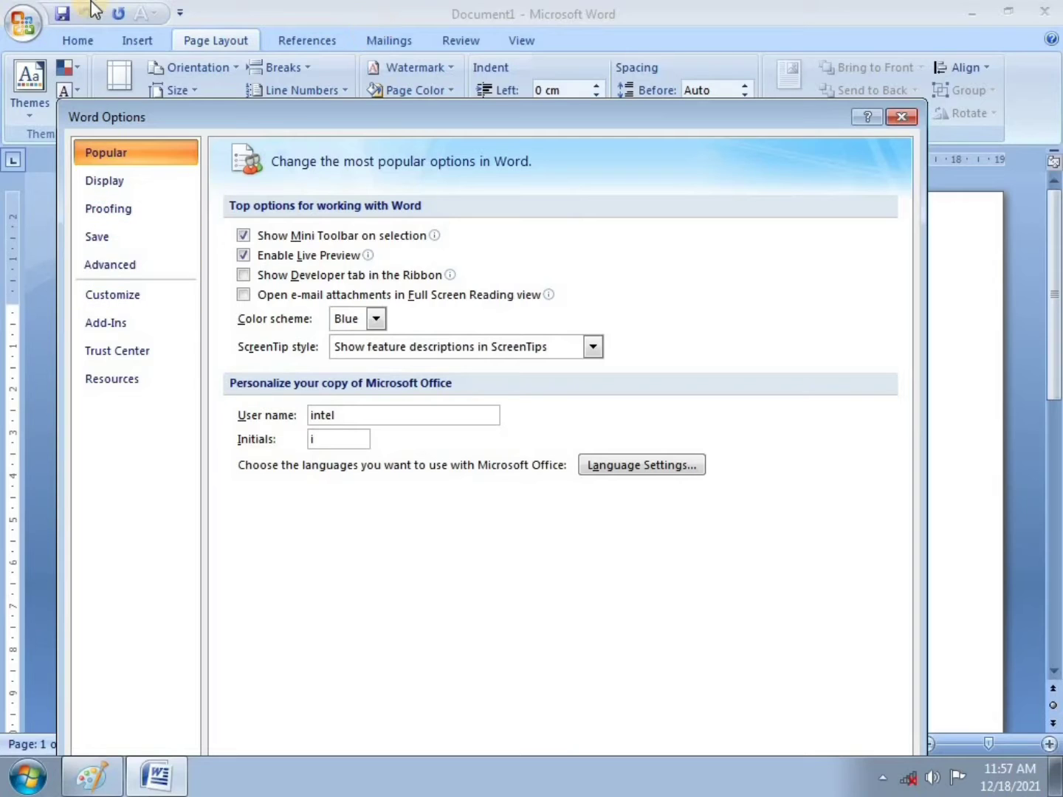
{"action": "left_click", "coordinate": [111, 296]}
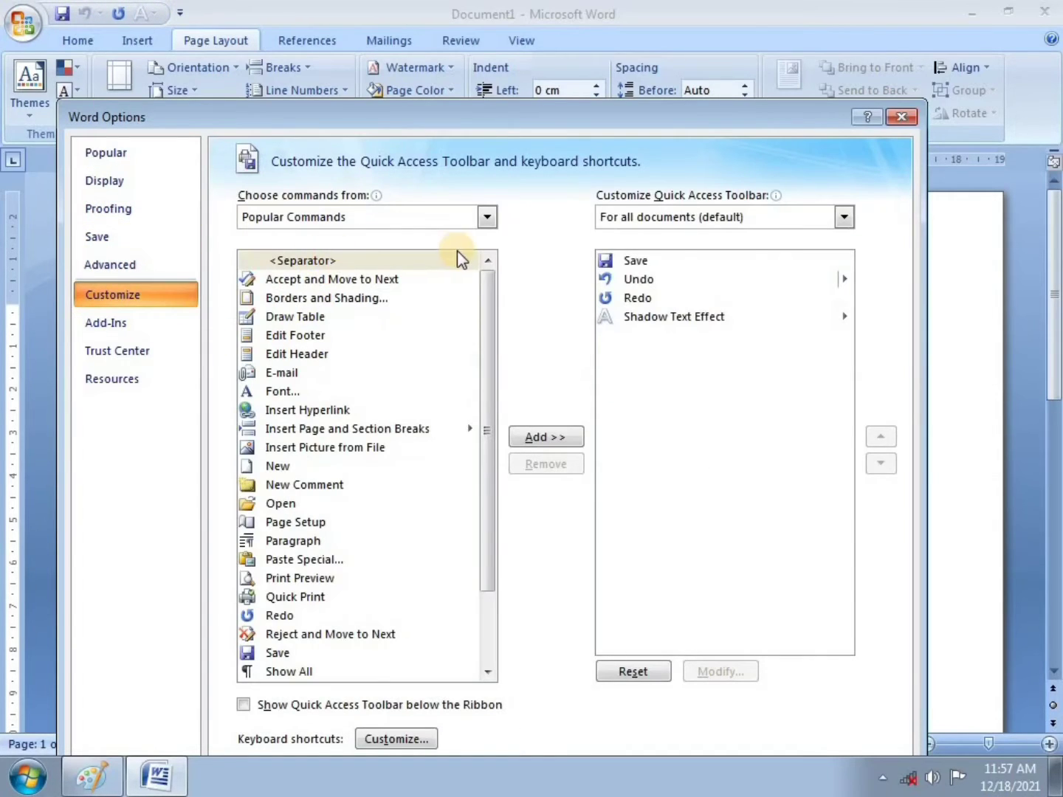
Step: Add New Comment and Page Setup to the Quick Access Toolbar and confirm with OK
{"action": "left_click_drag", "start_coordinate": [490, 373], "coordinate": [493, 445]}
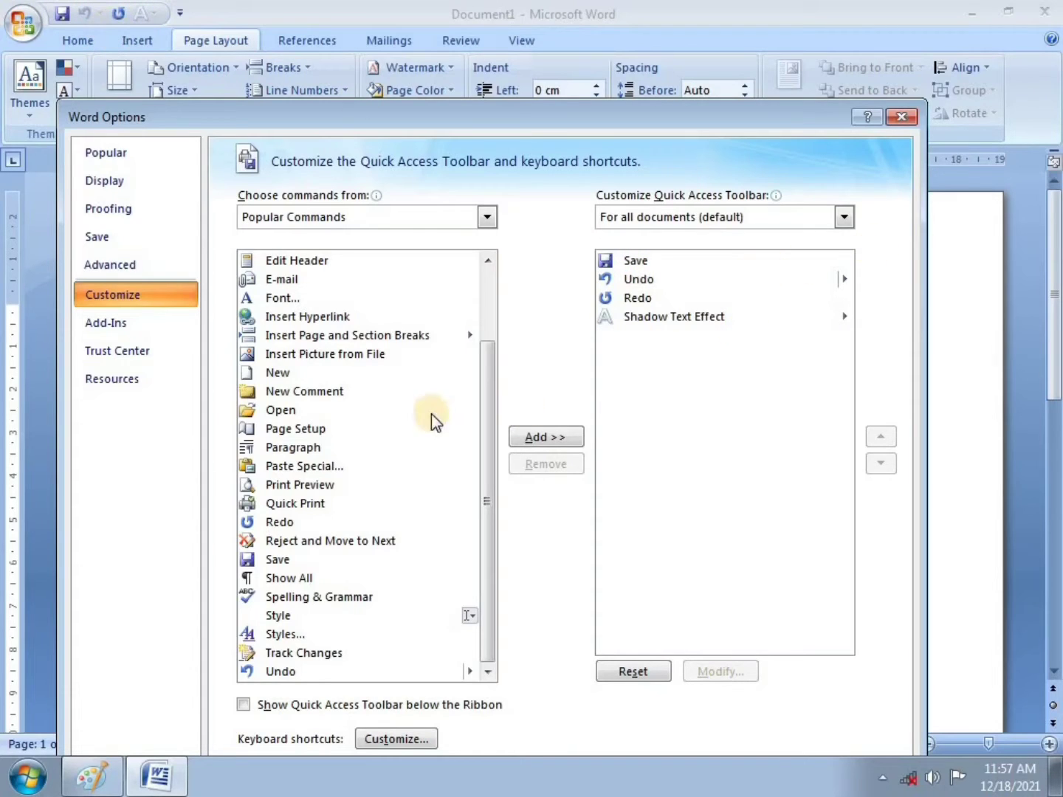
{"action": "left_click", "coordinate": [310, 370]}
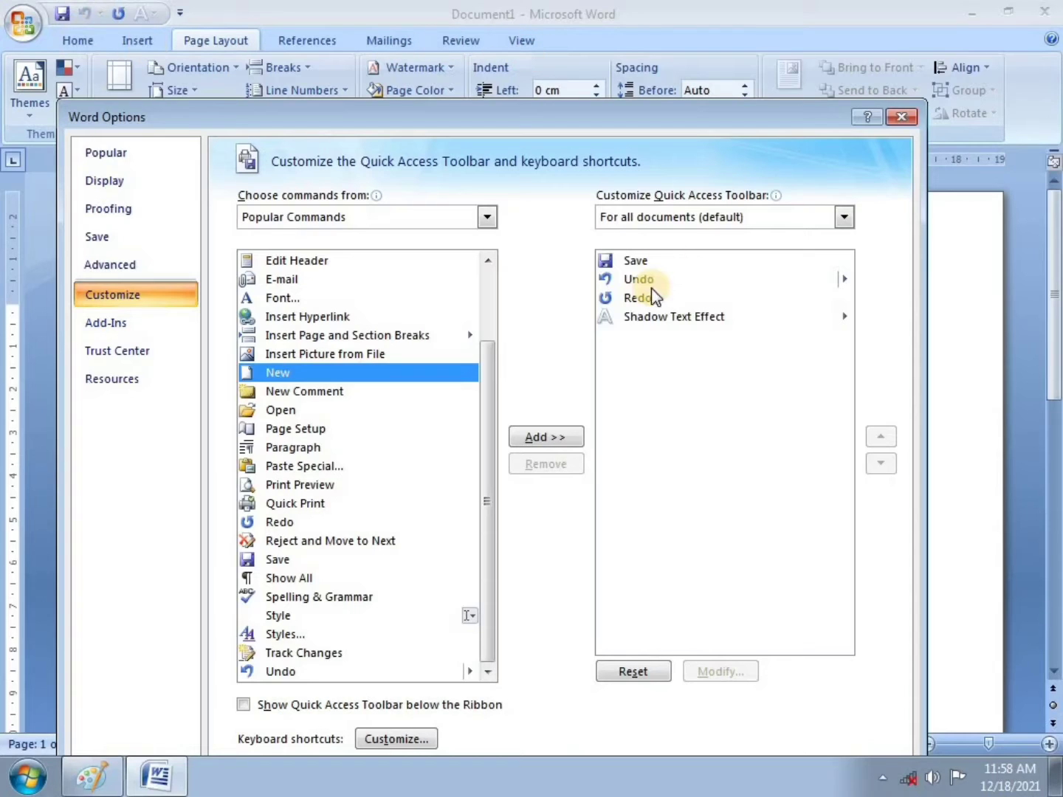
{"action": "left_click", "coordinate": [299, 392]}
{"action": "left_click", "coordinate": [544, 438]}
{"action": "left_click", "coordinate": [363, 428]}
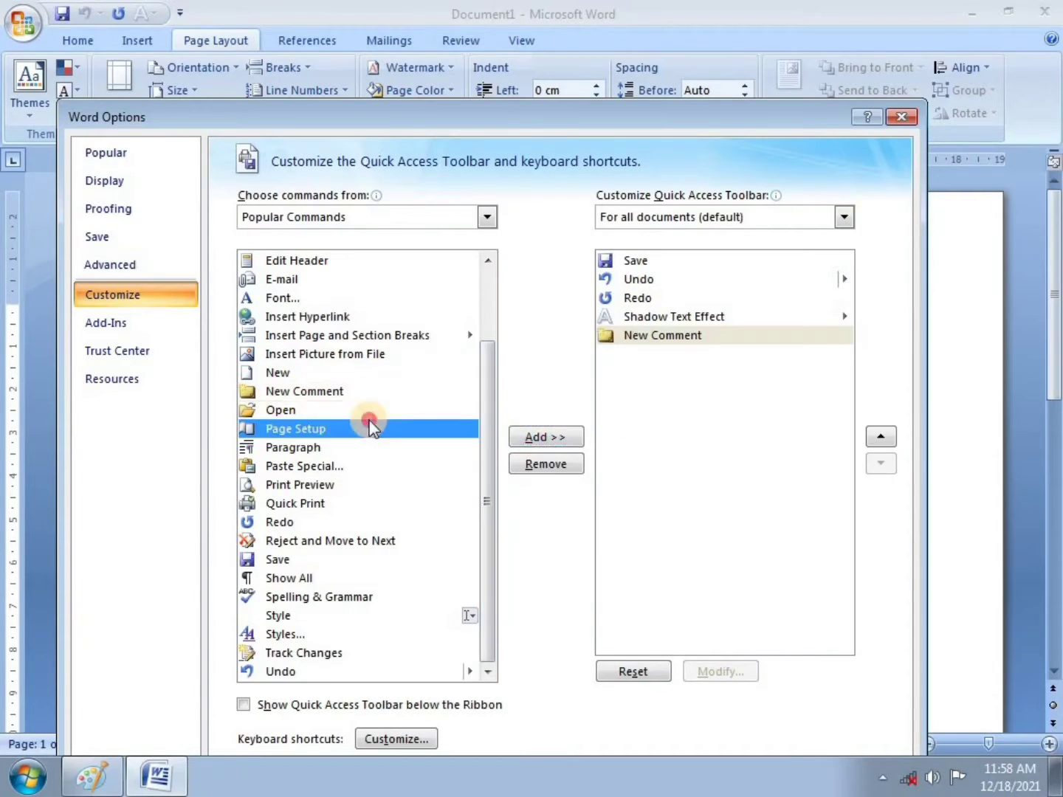
{"action": "left_click", "coordinate": [527, 437]}
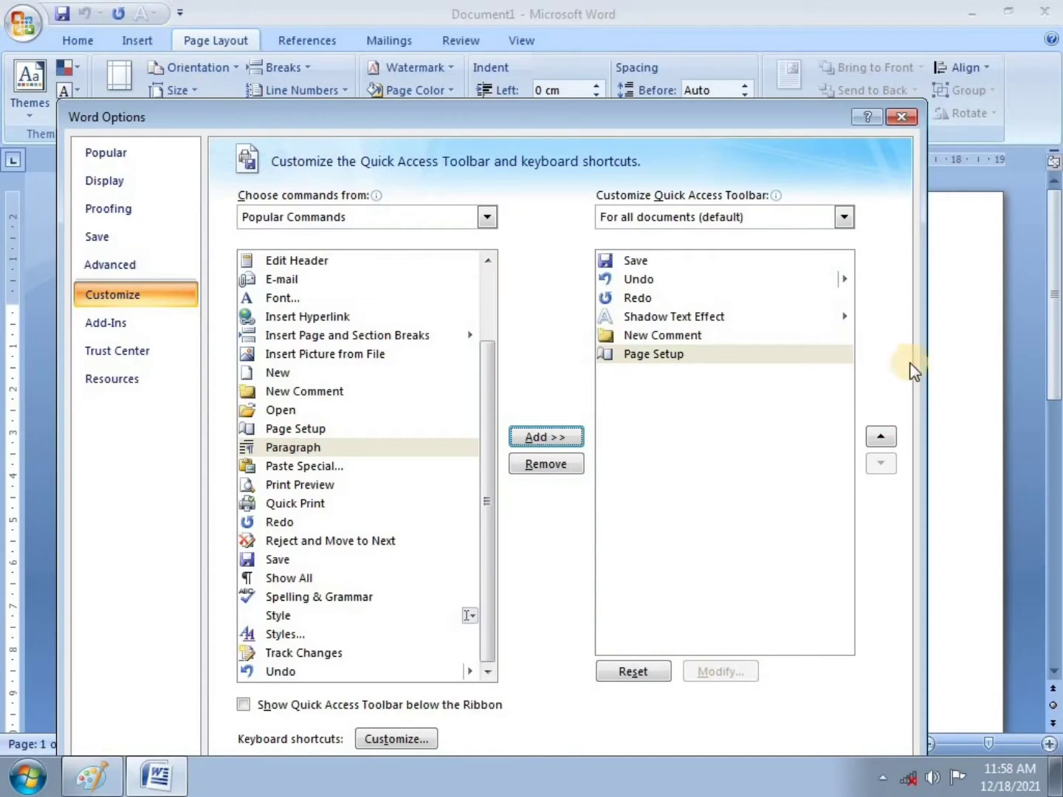
{"action": "left_click_drag", "start_coordinate": [739, 117], "coordinate": [730, 62]}
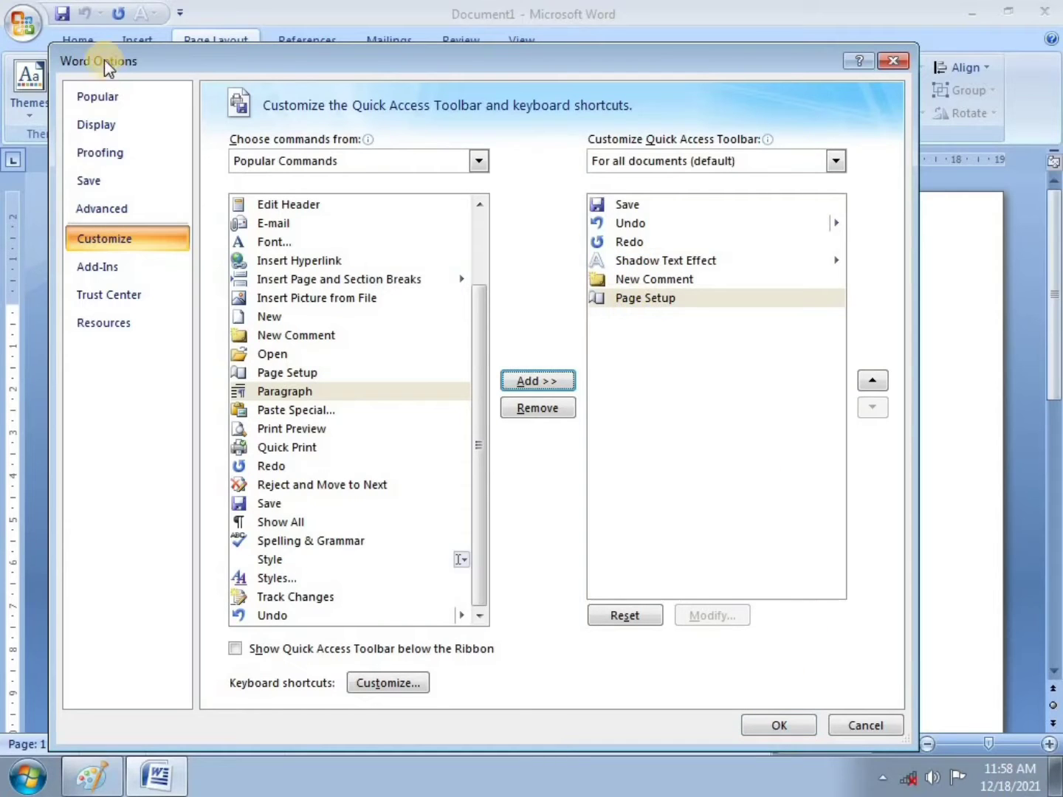
{"action": "left_click", "coordinate": [780, 725]}
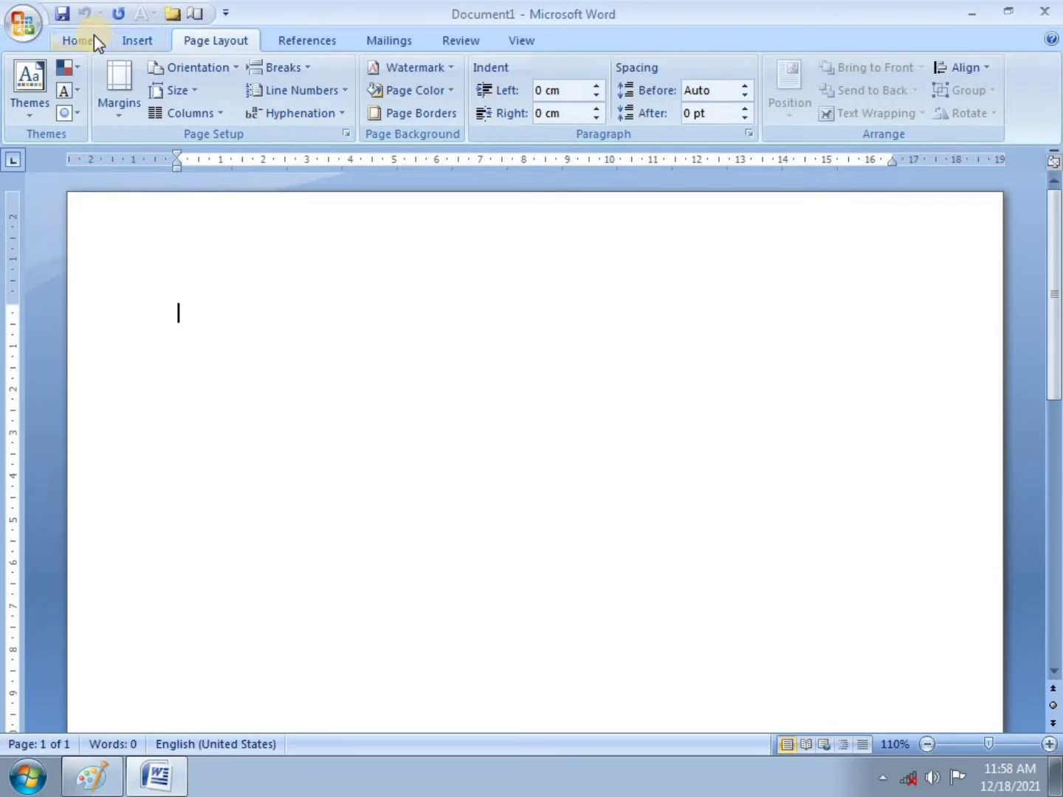
{"action": "left_click", "coordinate": [23, 23]}
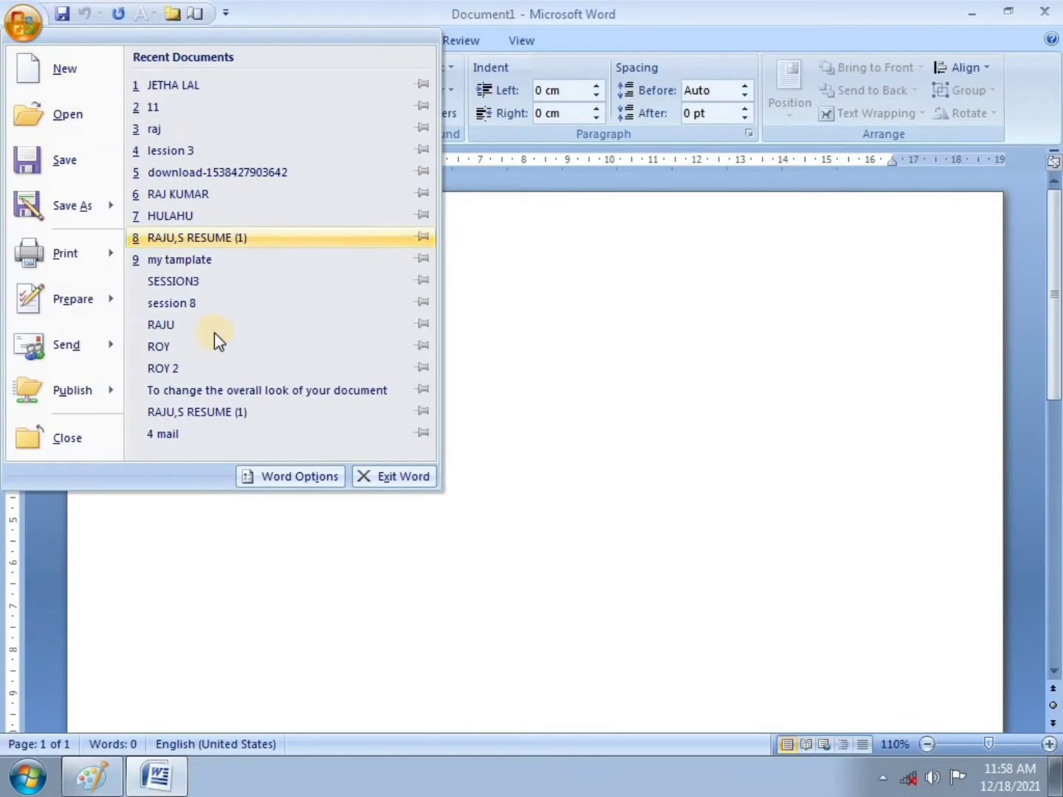
{"action": "left_click", "coordinate": [309, 472]}
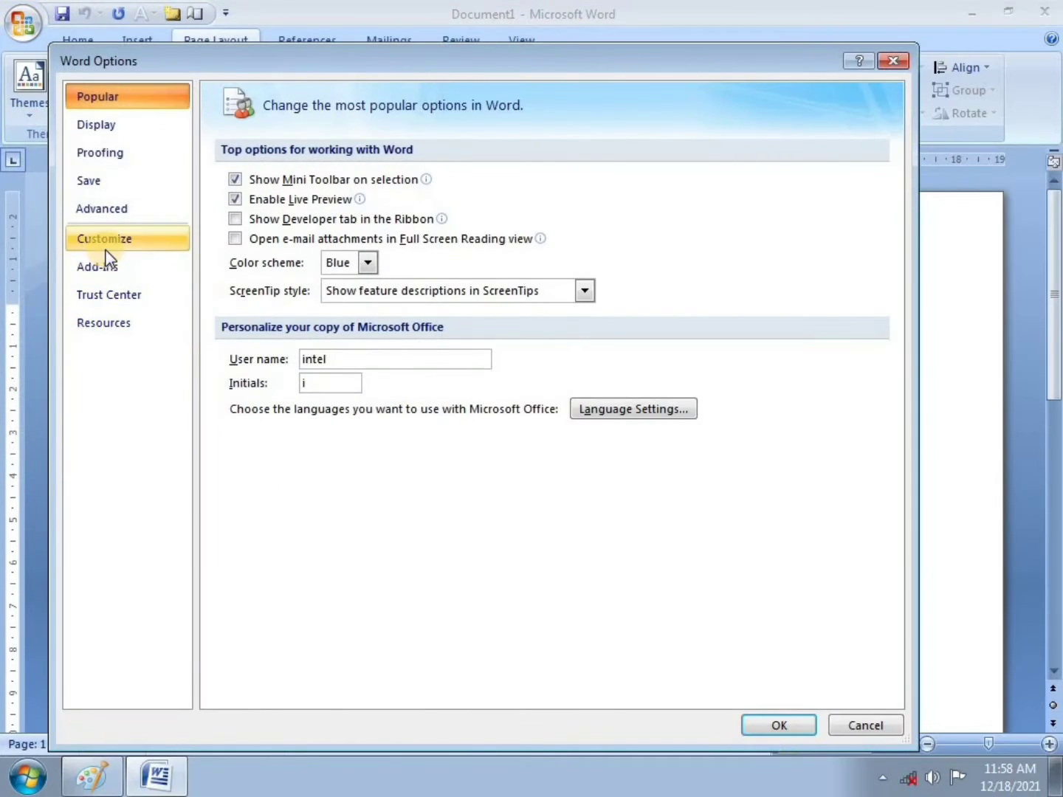
{"action": "left_click_drag", "start_coordinate": [196, 63], "coordinate": [200, 107]}
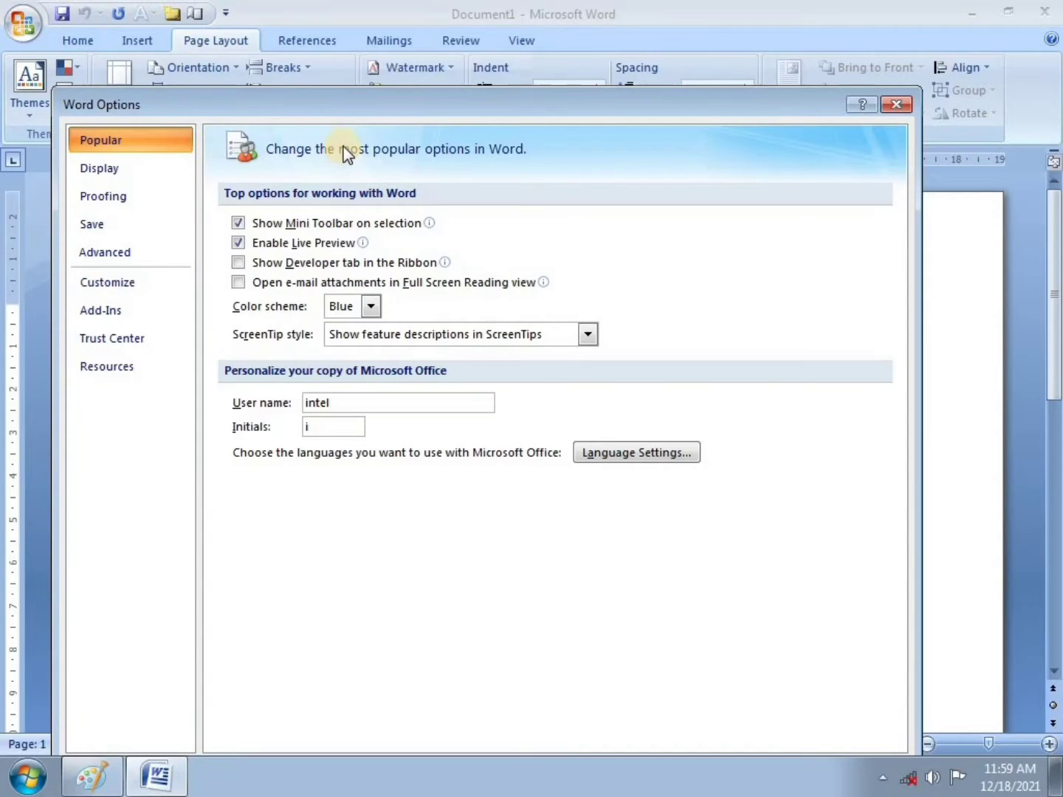
{"action": "left_click_drag", "start_coordinate": [381, 101], "coordinate": [403, 95]}
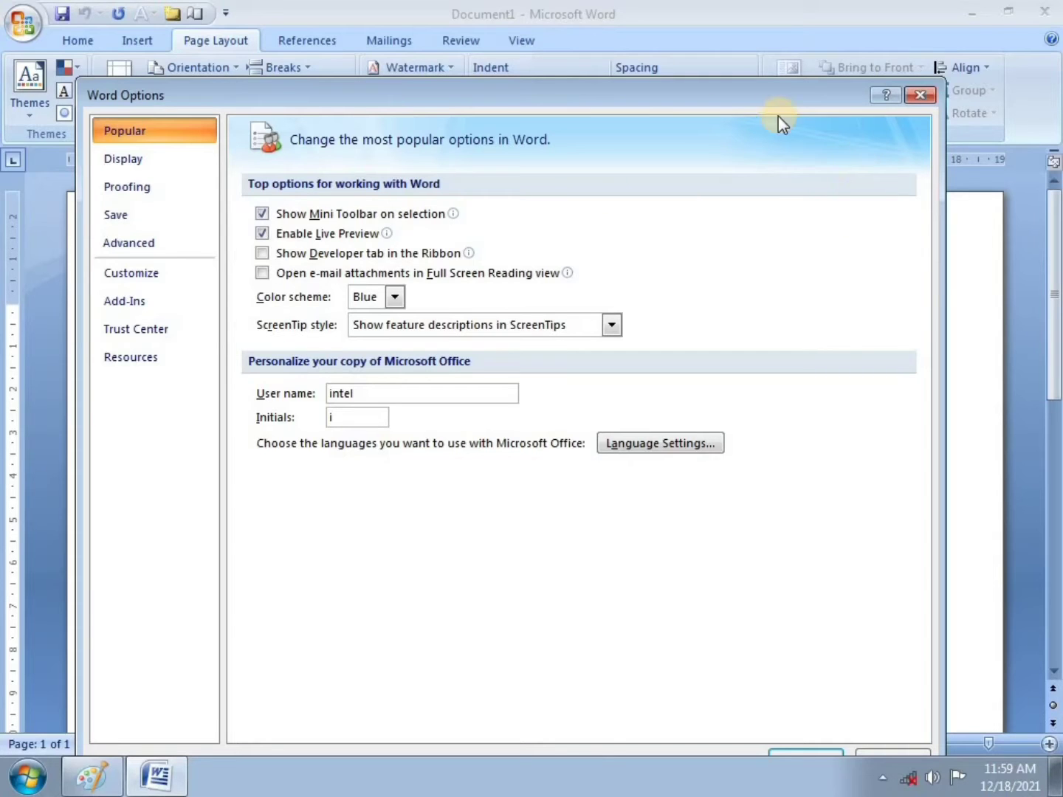
{"action": "left_click_drag", "start_coordinate": [620, 95], "coordinate": [626, 84]}
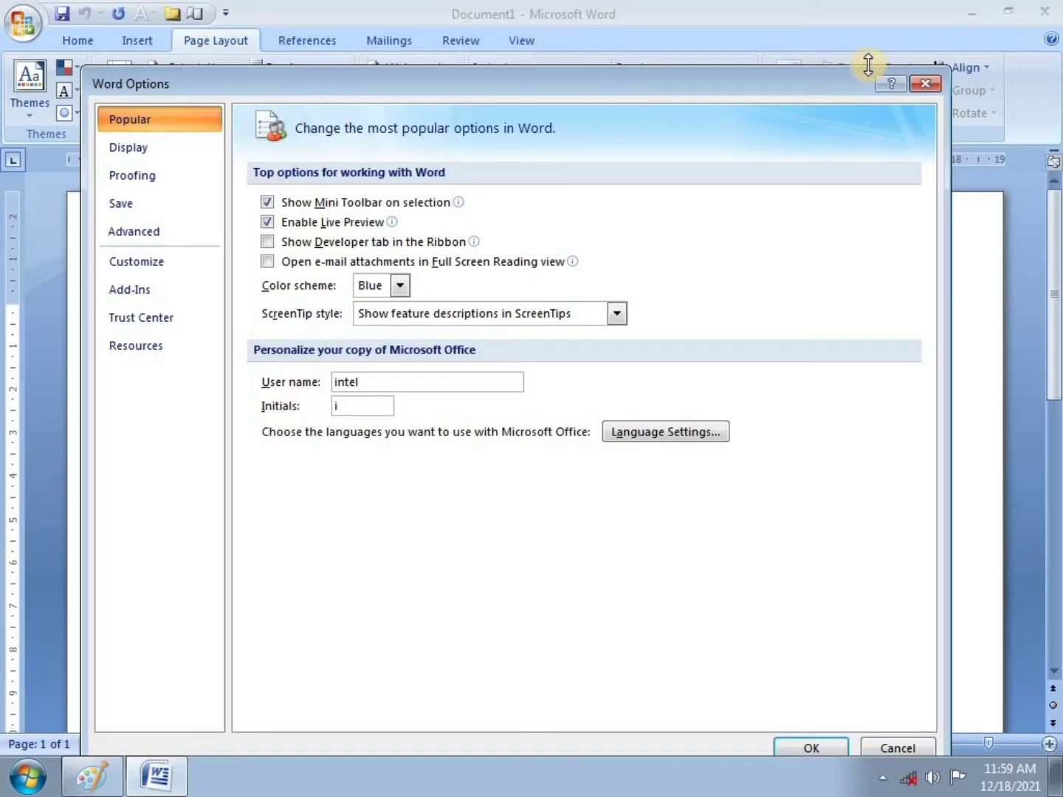
{"action": "left_click", "coordinate": [923, 83]}
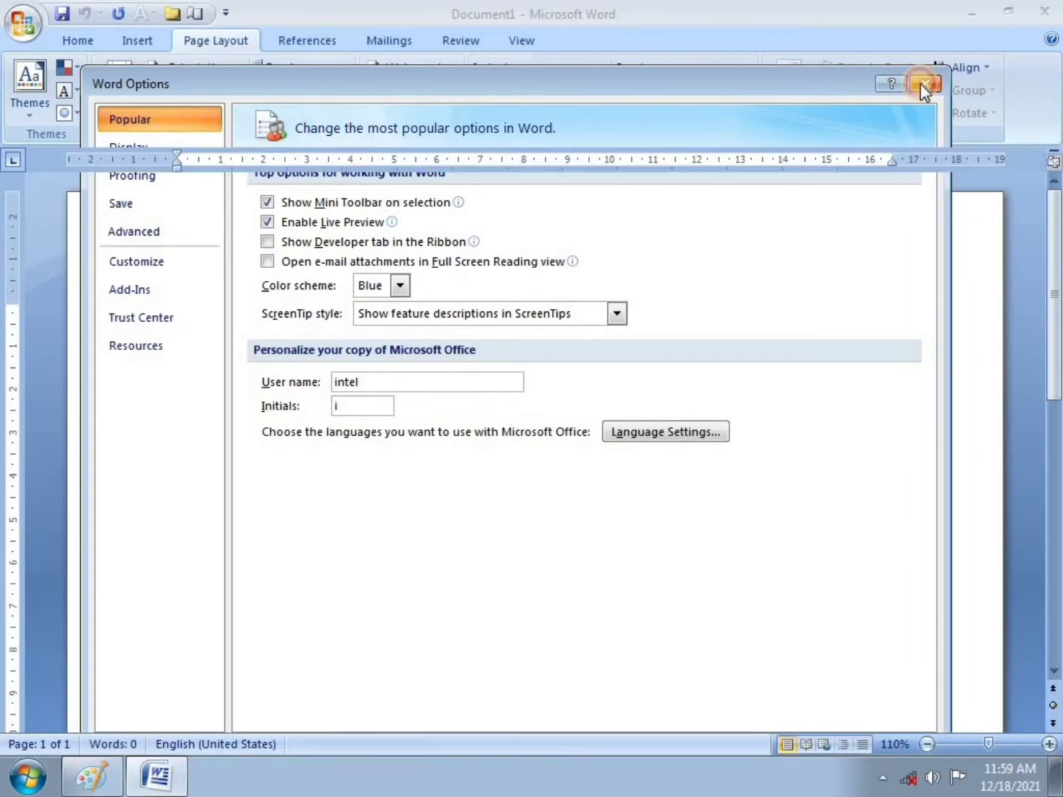
Step: In Paint, brush a red tick beside item 1 of the Lesson 5 sheet, then return to Word
{"action": "left_click", "coordinate": [151, 774]}
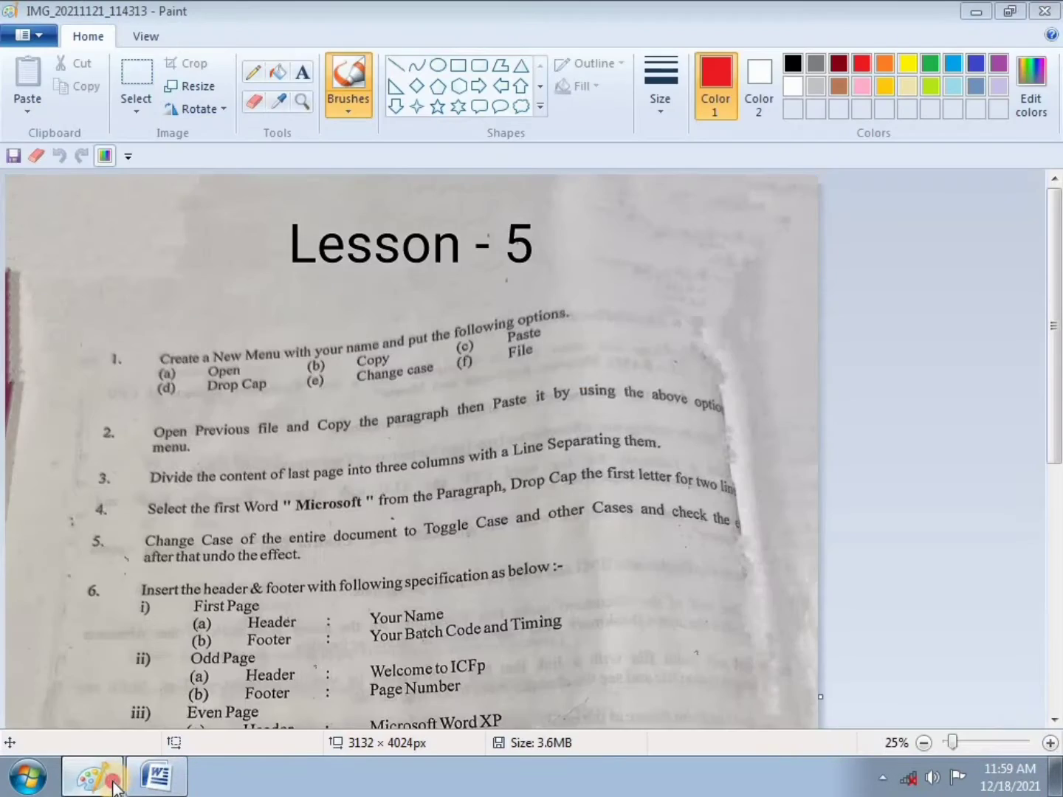
{"action": "left_click", "coordinate": [95, 774]}
{"action": "left_click", "coordinate": [94, 775]}
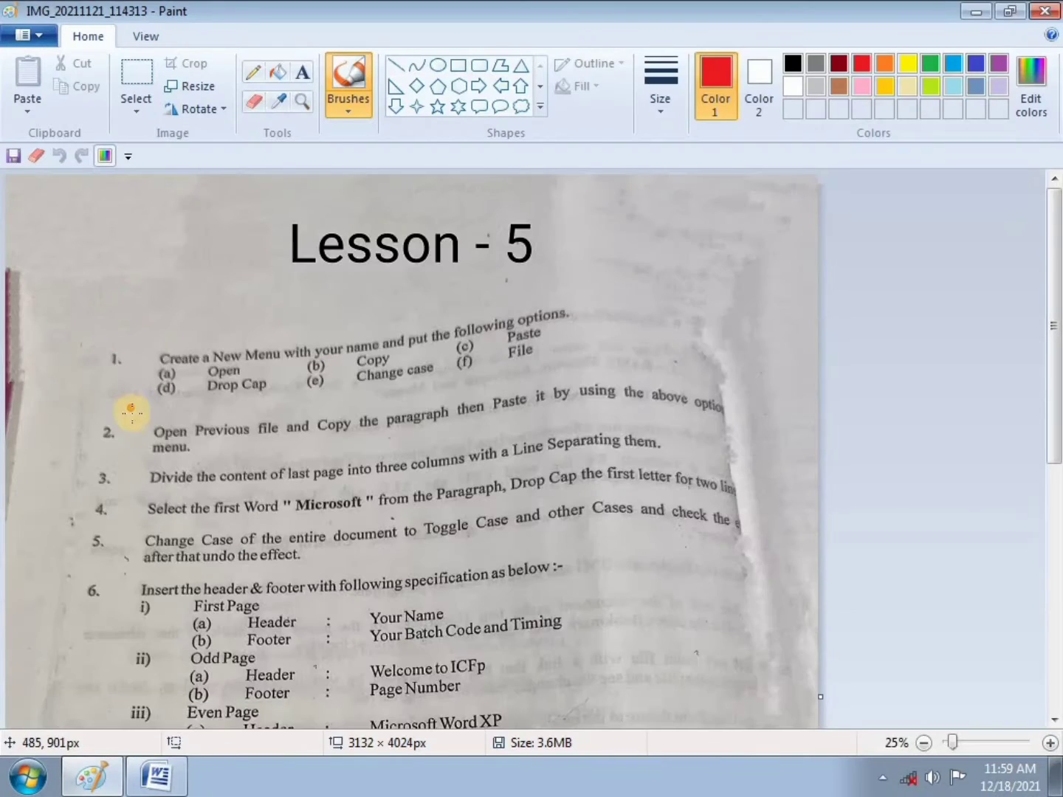
{"action": "left_click_drag", "start_coordinate": [104, 381], "coordinate": [137, 358]}
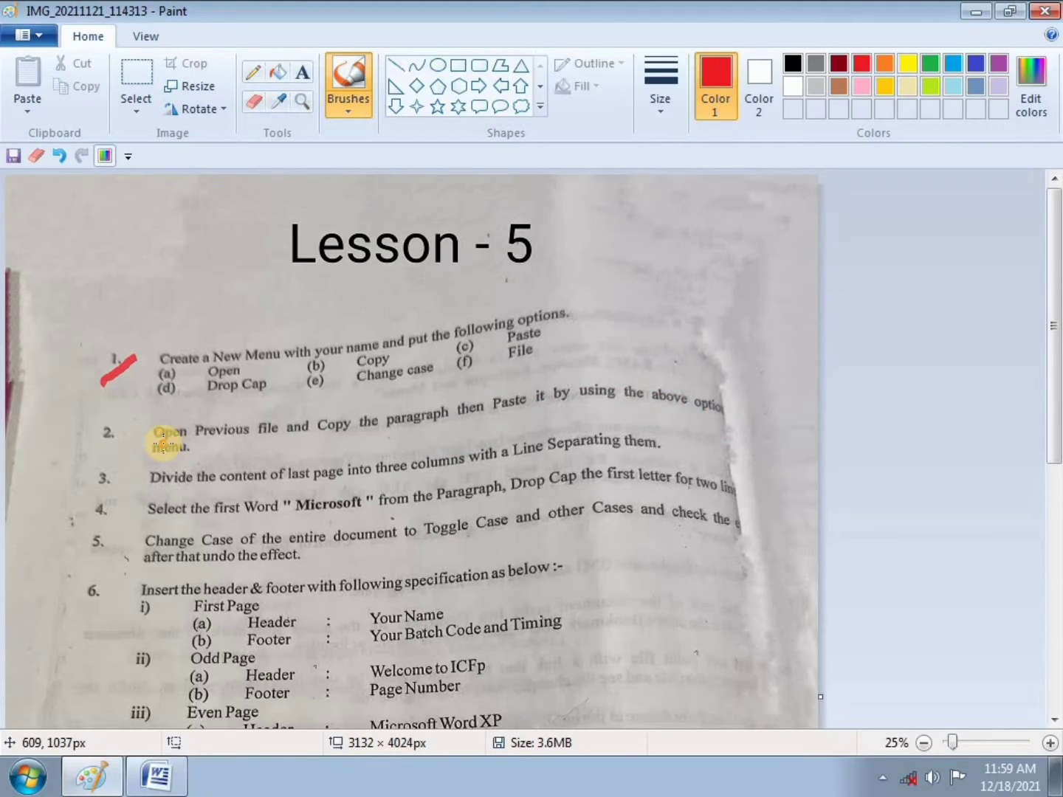
{"action": "left_click", "coordinate": [156, 775]}
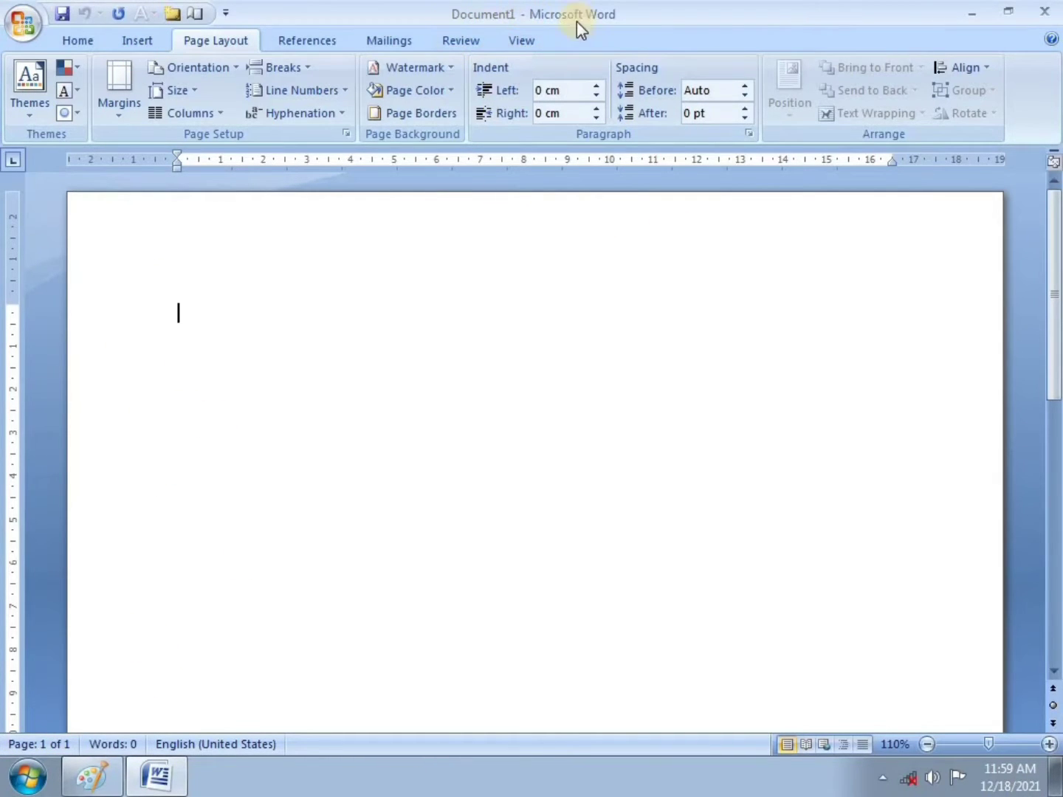
Step: Open the existing document 'raj' from the Office menu
{"action": "left_click", "coordinate": [23, 24]}
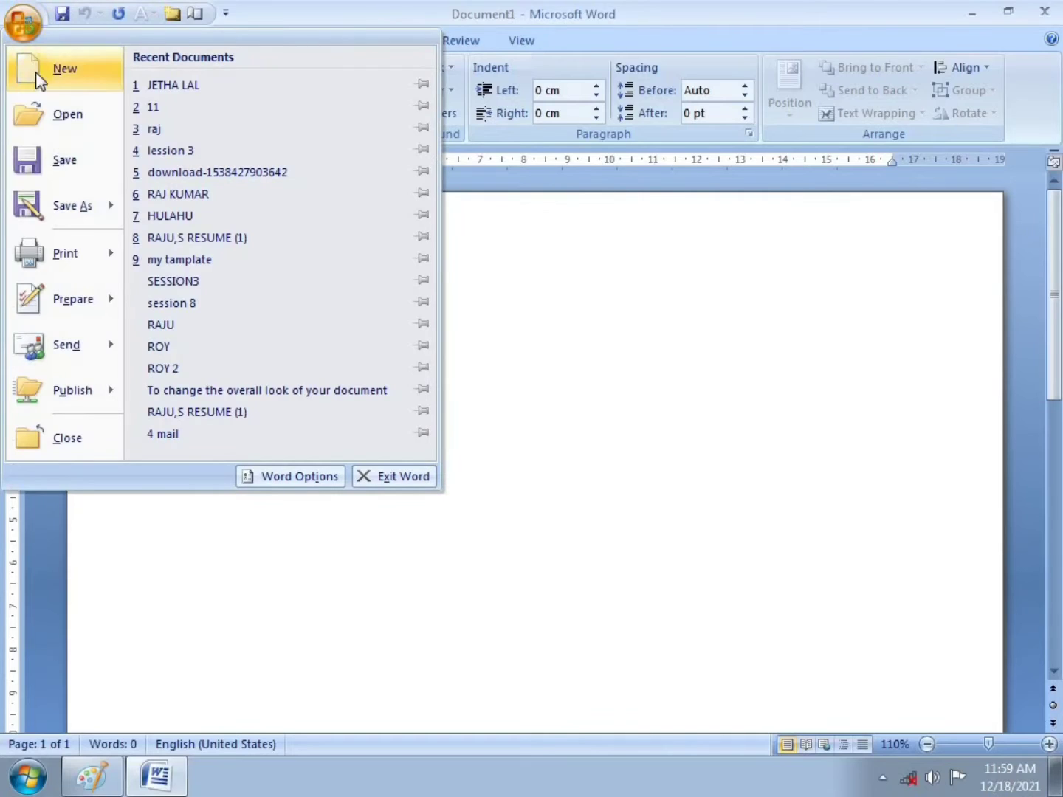
{"action": "left_click", "coordinate": [44, 117]}
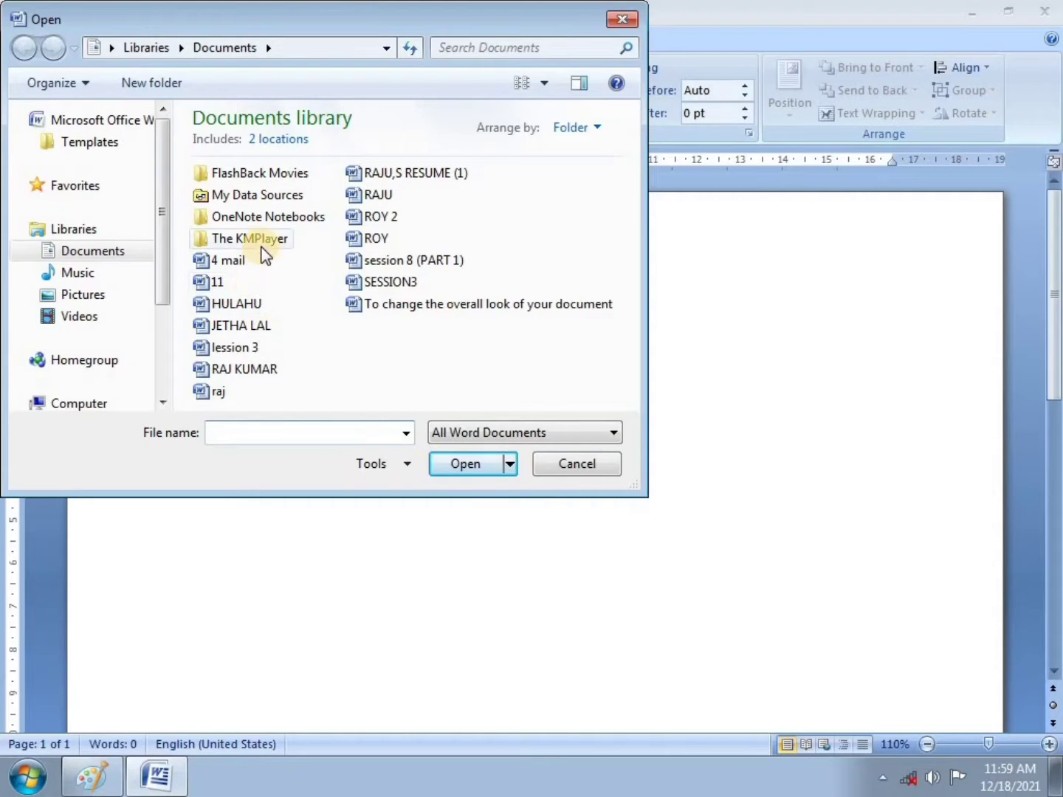
{"action": "left_click", "coordinate": [230, 392]}
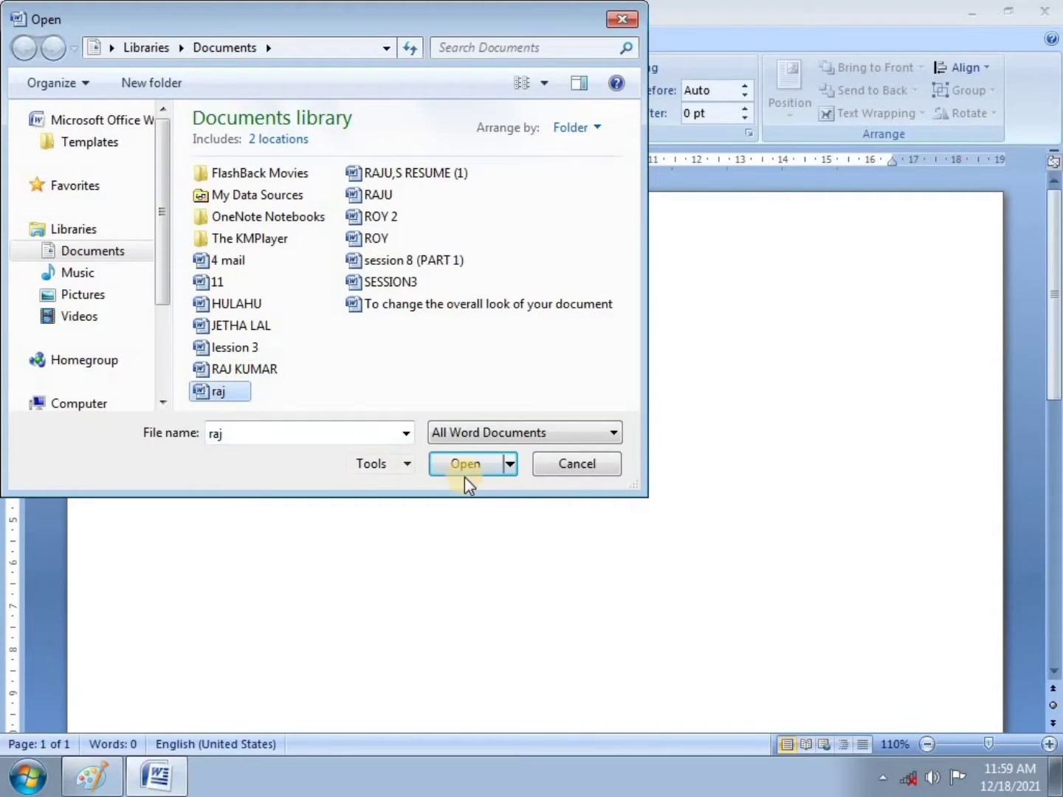
{"action": "left_click", "coordinate": [467, 469]}
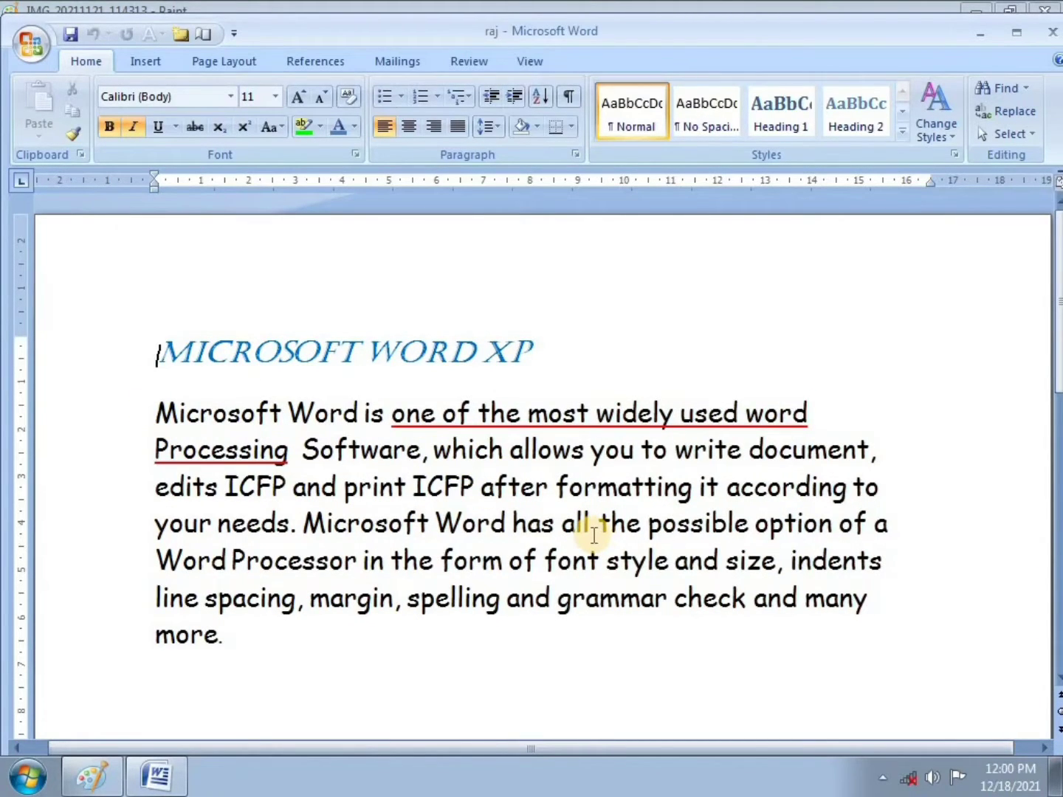
Step: Cut the body paragraph, leaving only the MICROSOFT WORD XP heading
{"action": "left_click_drag", "start_coordinate": [136, 409], "coordinate": [542, 652]}
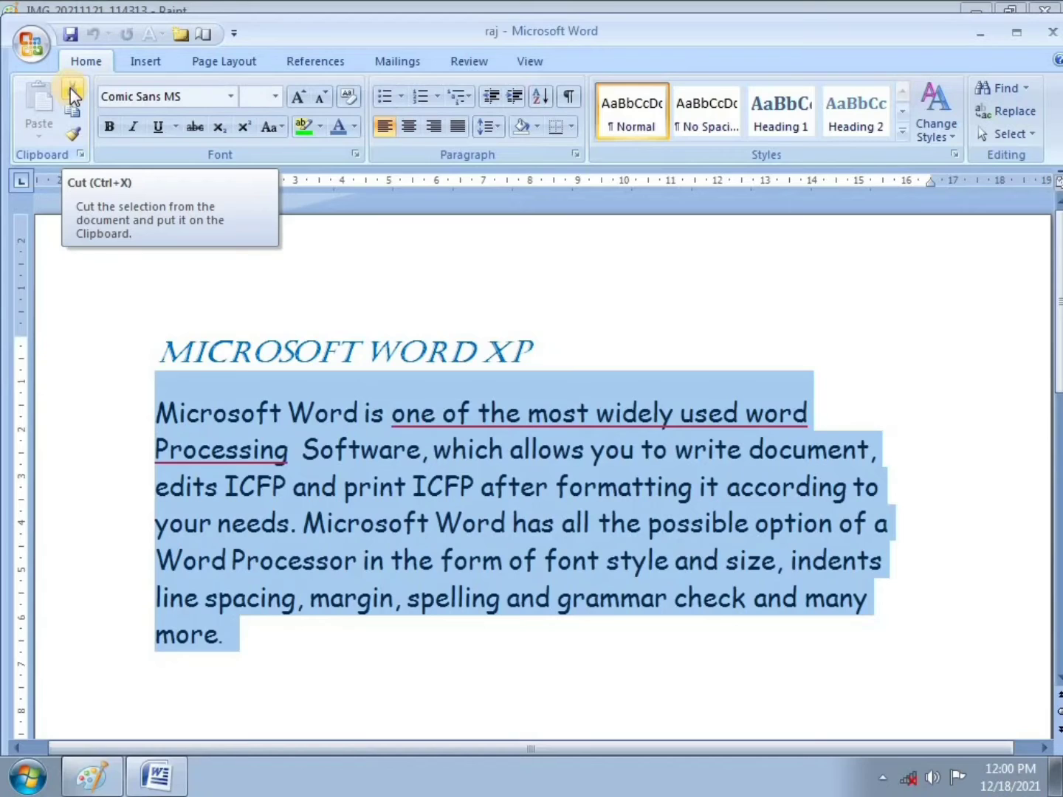
{"action": "right_click", "coordinate": [384, 472]}
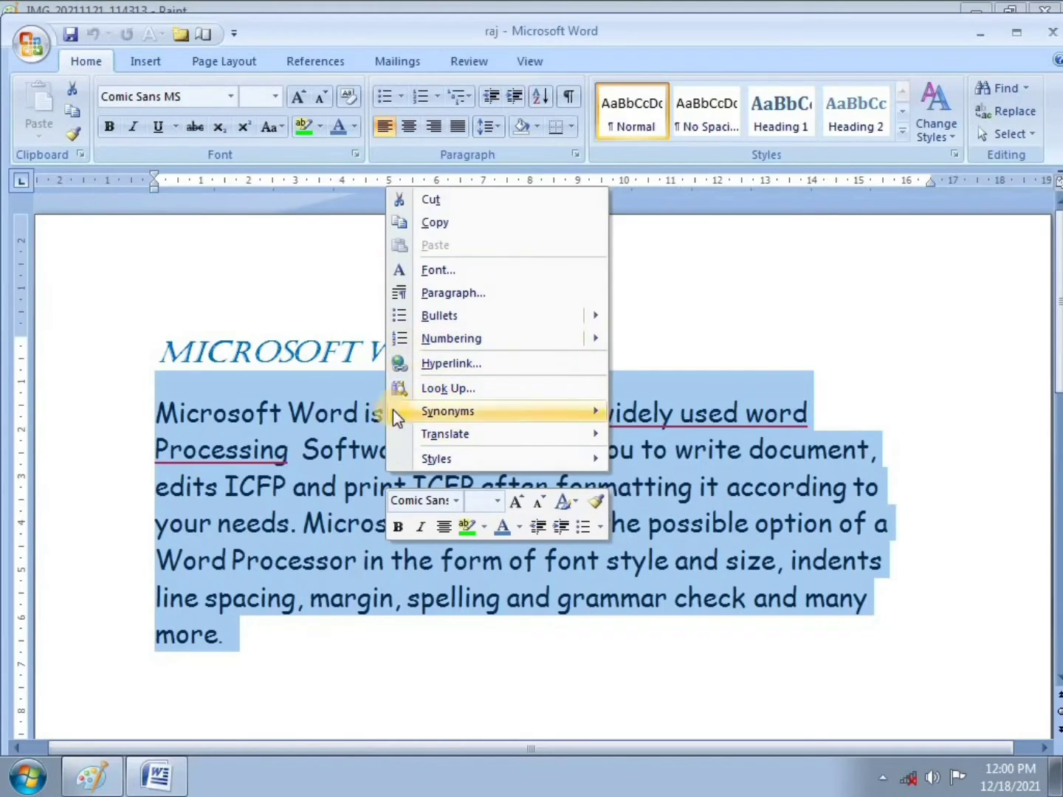
{"action": "left_click", "coordinate": [260, 316]}
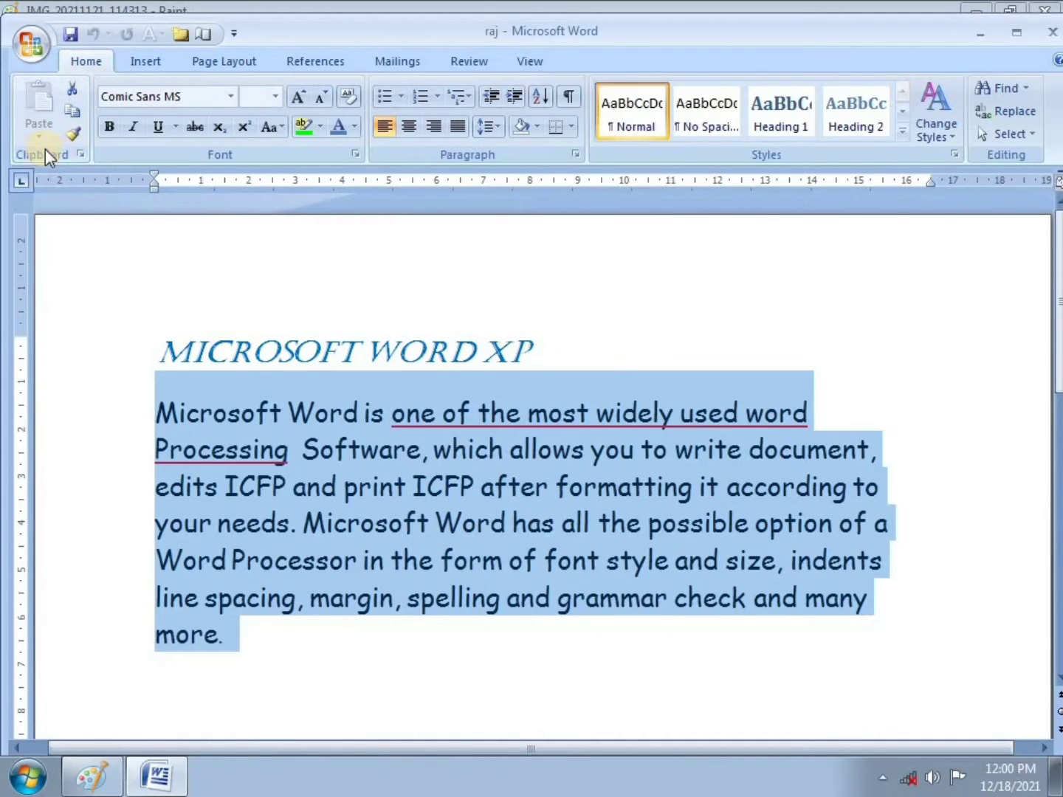
{"action": "left_click", "coordinate": [74, 92]}
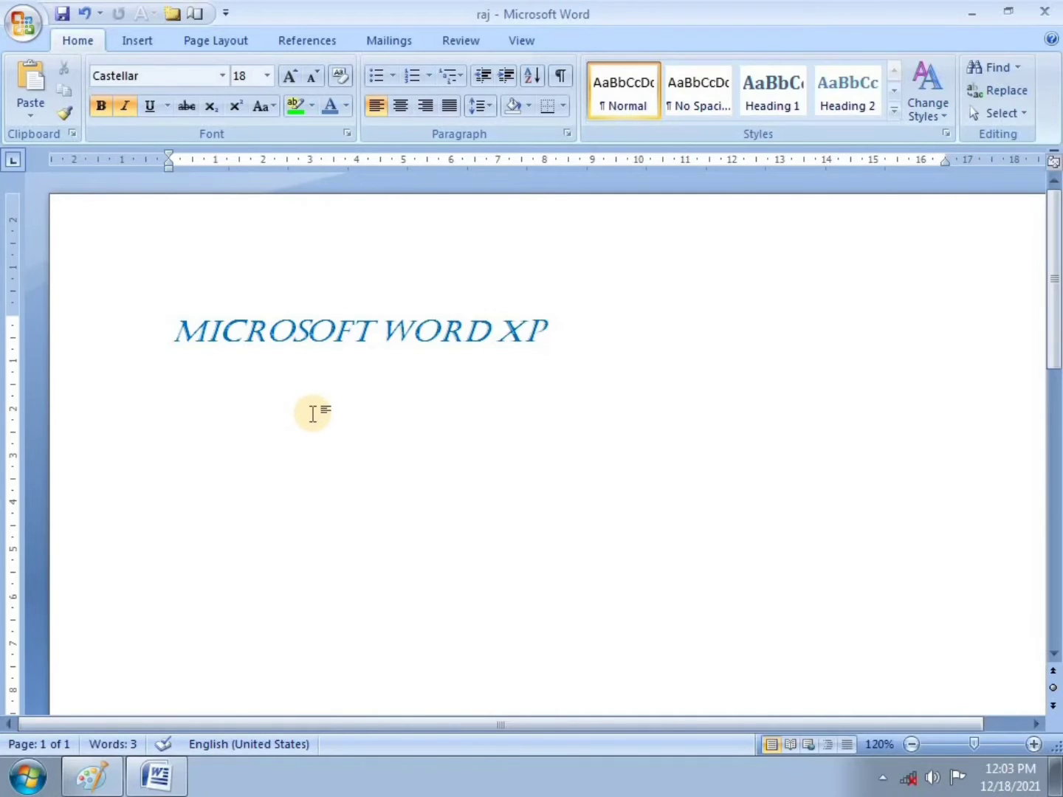
Step: Create a new blank document, paste the cut paragraph into it, and switch to Paint
{"action": "left_click", "coordinate": [20, 22]}
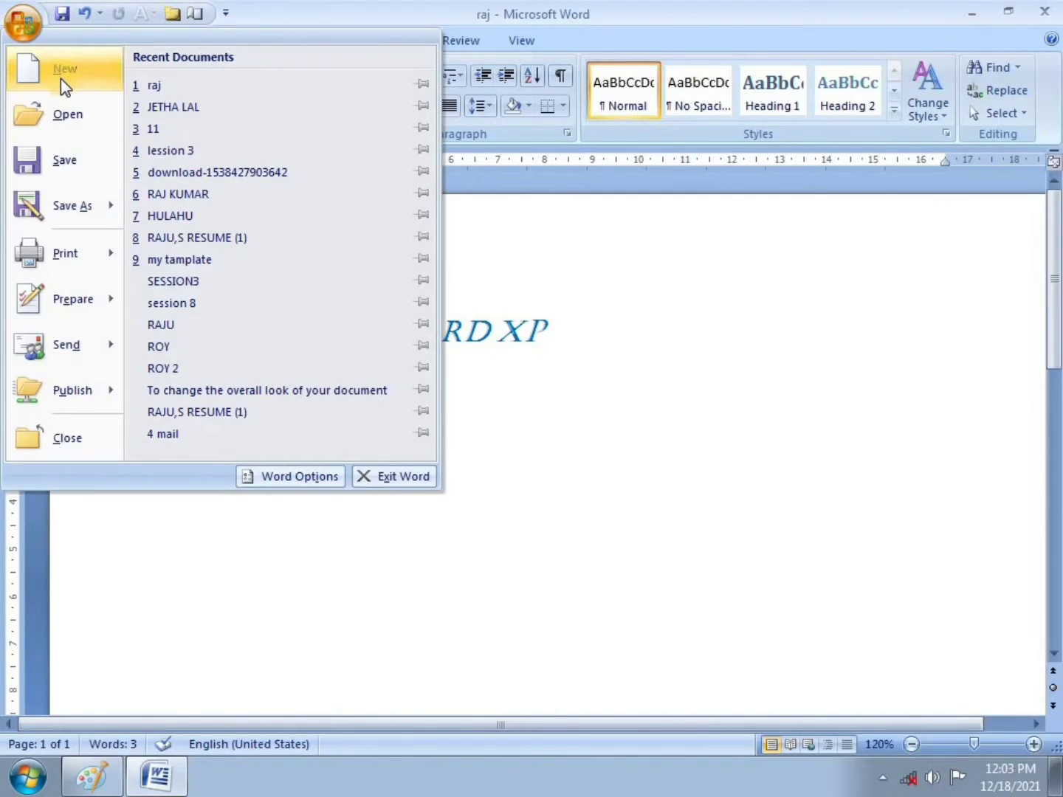
{"action": "left_click", "coordinate": [63, 84]}
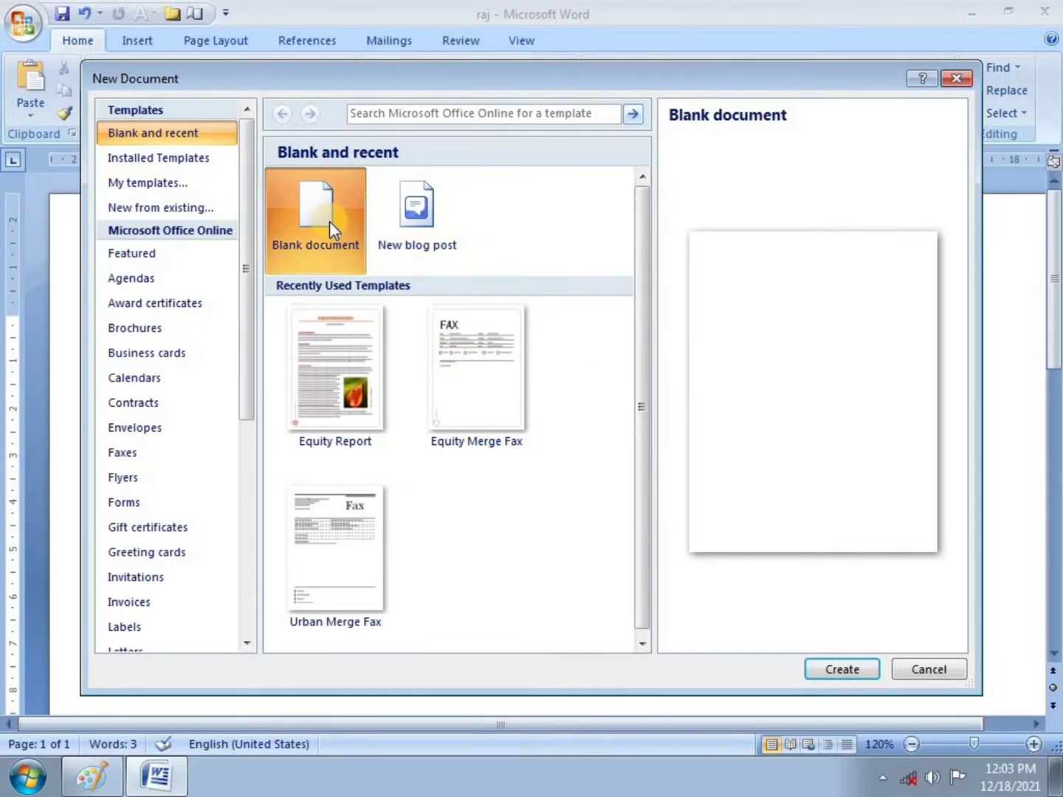
{"action": "left_click", "coordinate": [839, 668]}
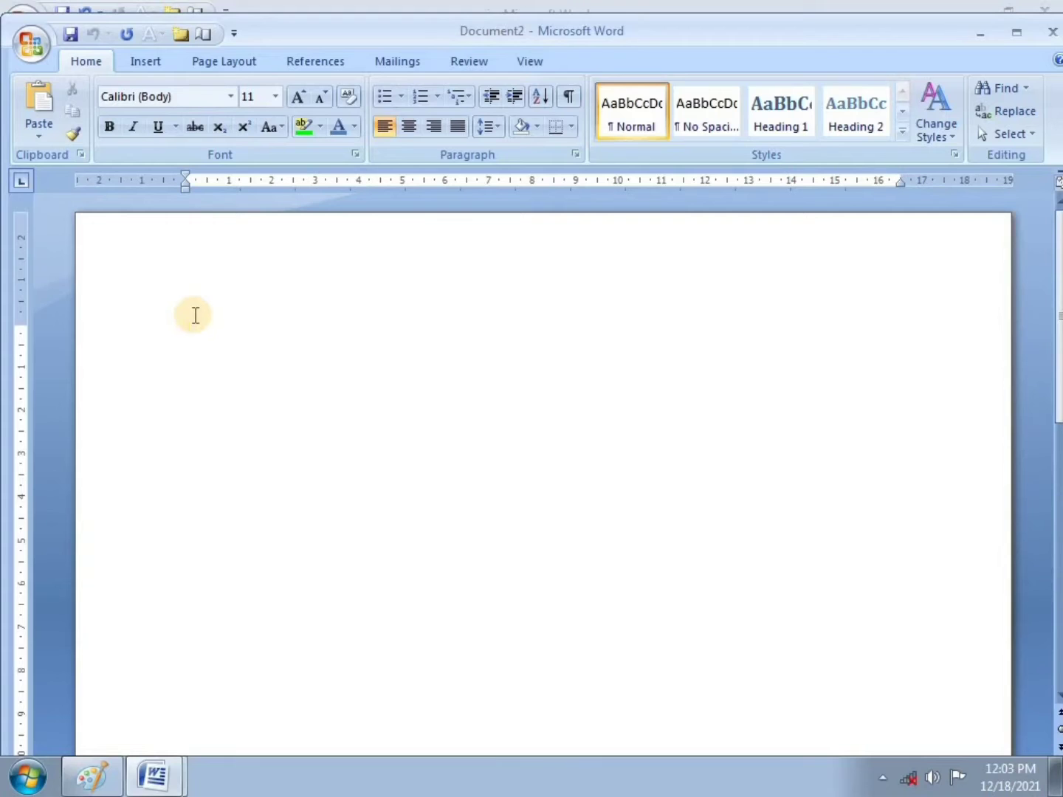
{"action": "left_click", "coordinate": [48, 111]}
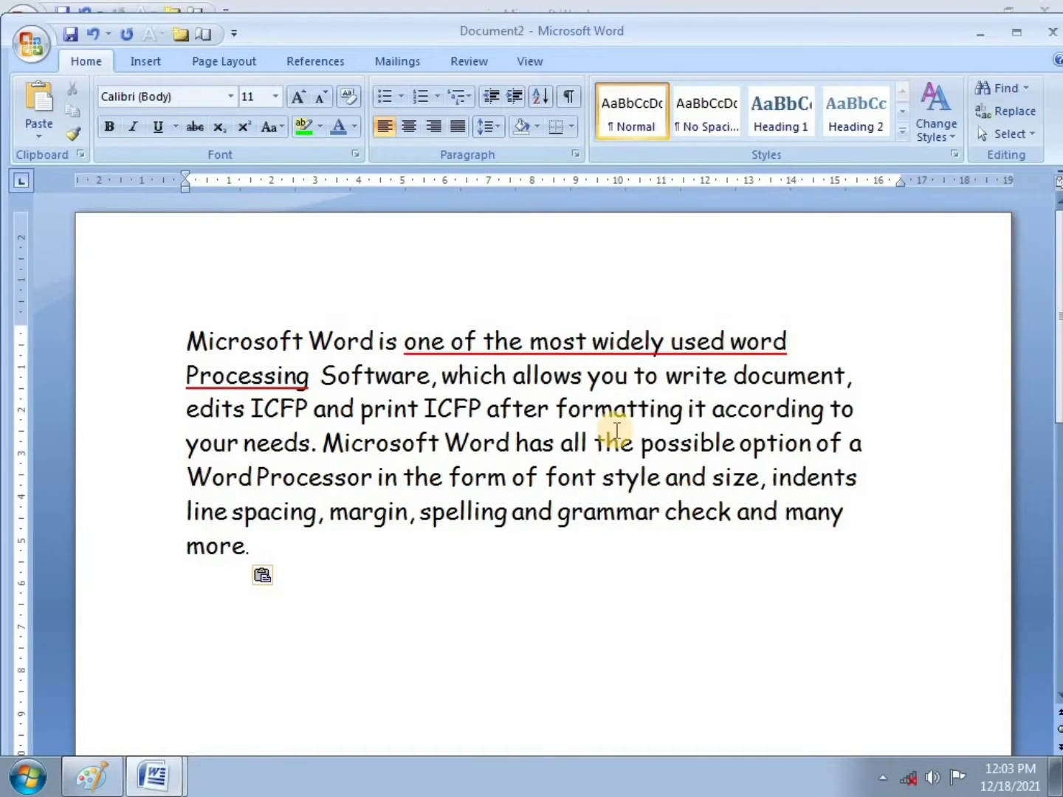
{"action": "left_click", "coordinate": [91, 776]}
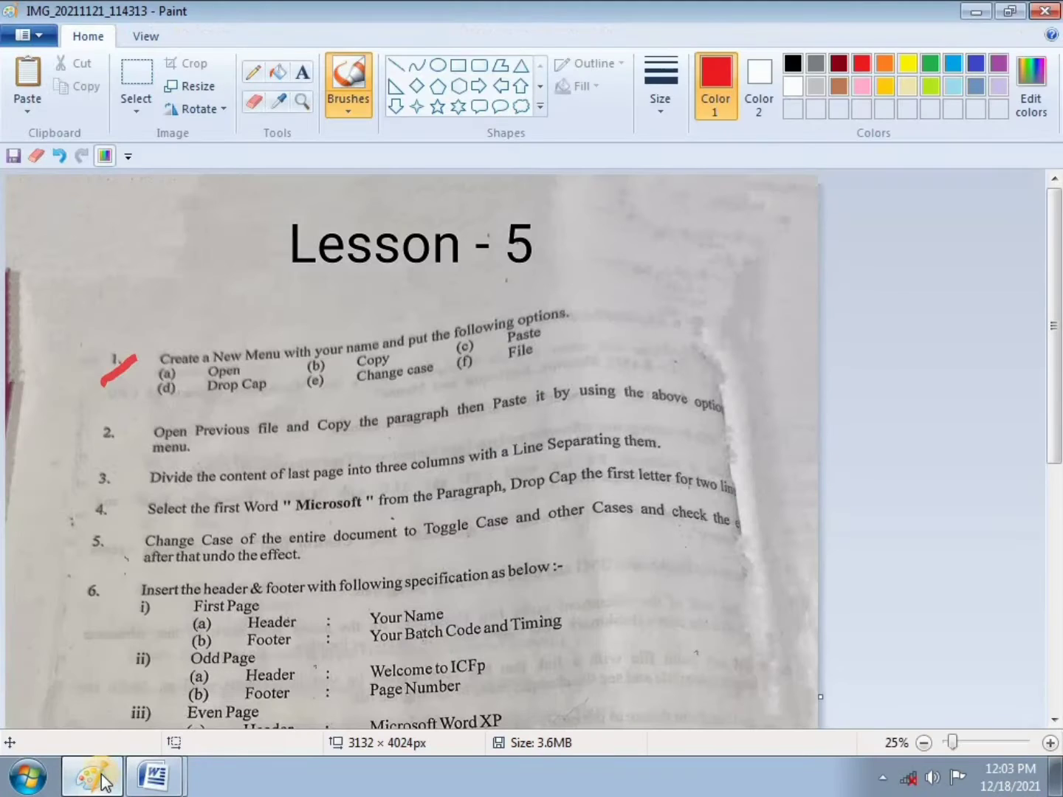
Step: Draw a red check mark beside item 2 in Paint, then return to Word
{"action": "left_click_drag", "start_coordinate": [98, 442], "coordinate": [126, 422]}
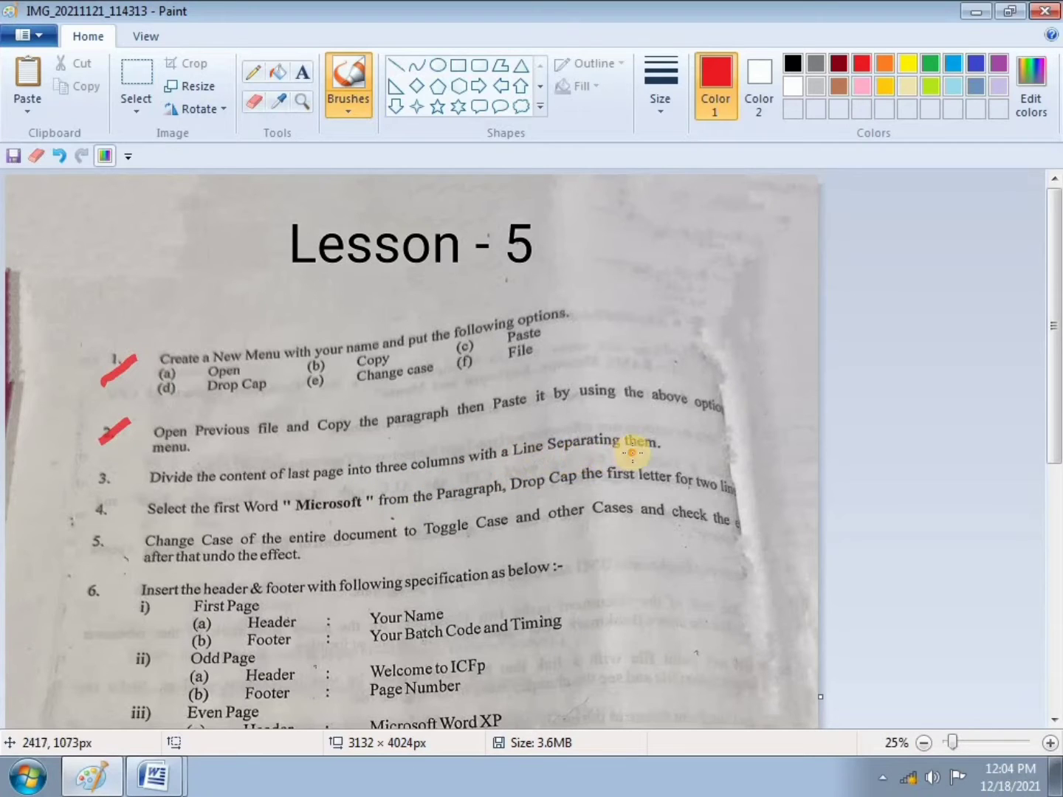
{"action": "left_click", "coordinate": [155, 775]}
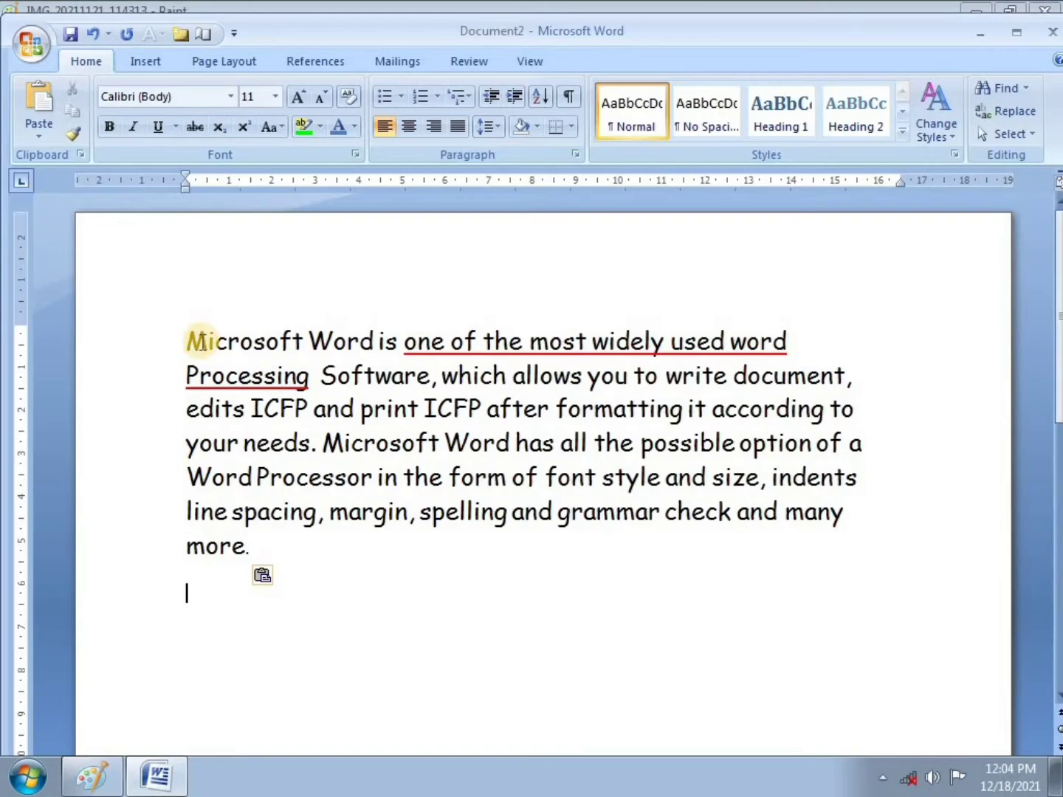
Step: Split the selected paragraph into three columns
{"action": "left_click", "coordinate": [190, 328]}
{"action": "left_click_drag", "start_coordinate": [190, 328], "coordinate": [773, 541]}
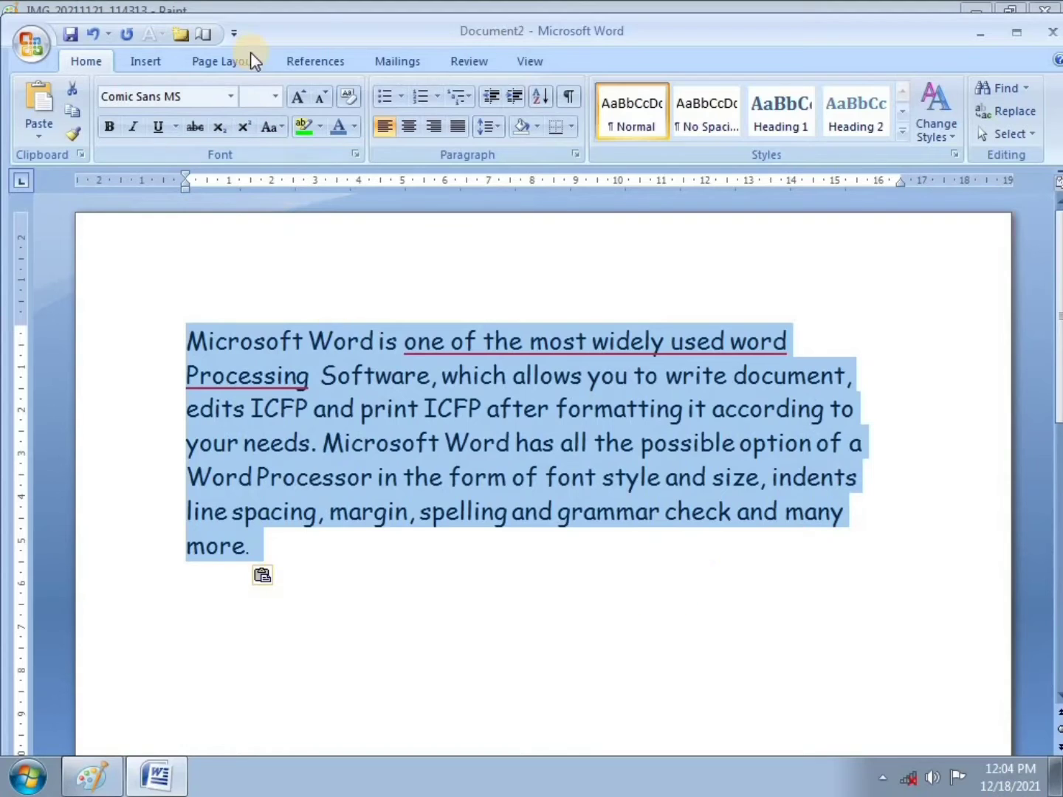
{"action": "left_click", "coordinate": [220, 64]}
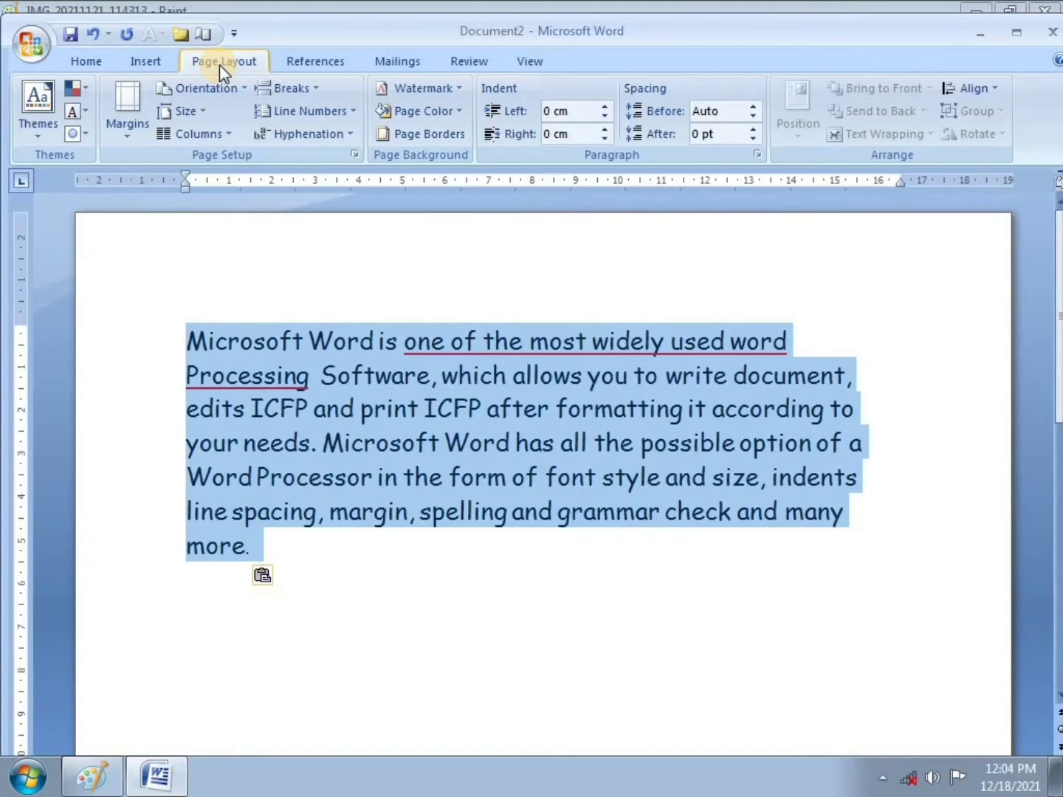
{"action": "right_click", "coordinate": [209, 139]}
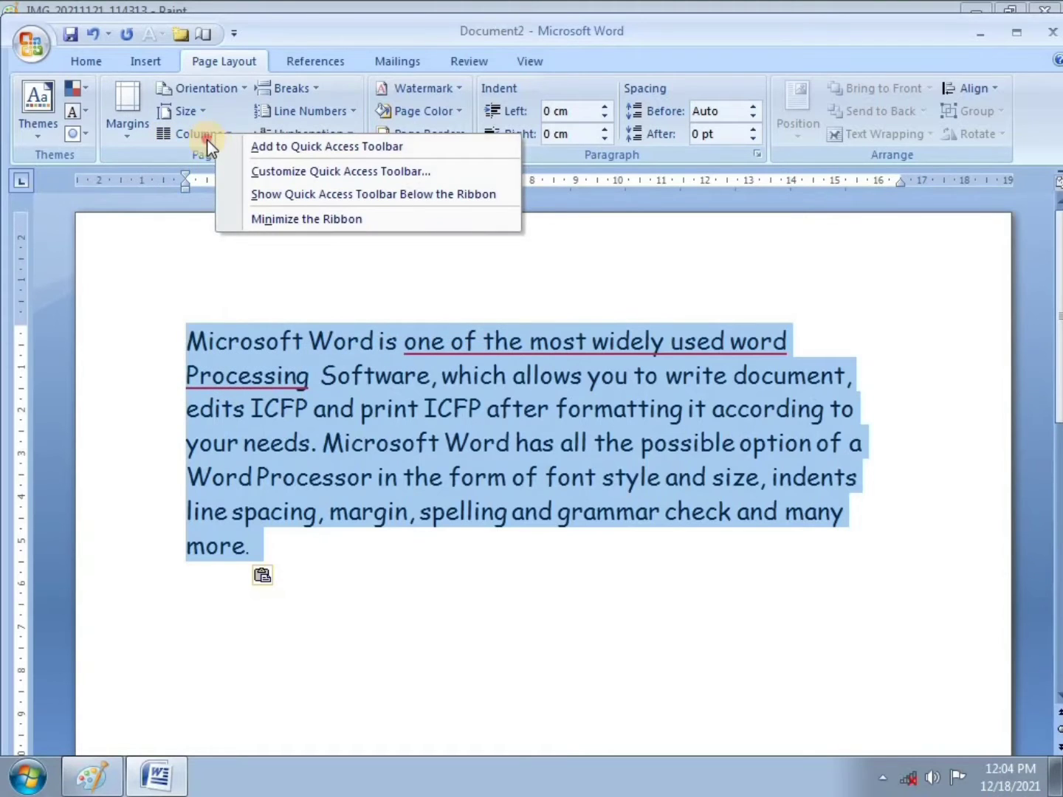
{"action": "left_click", "coordinate": [209, 139]}
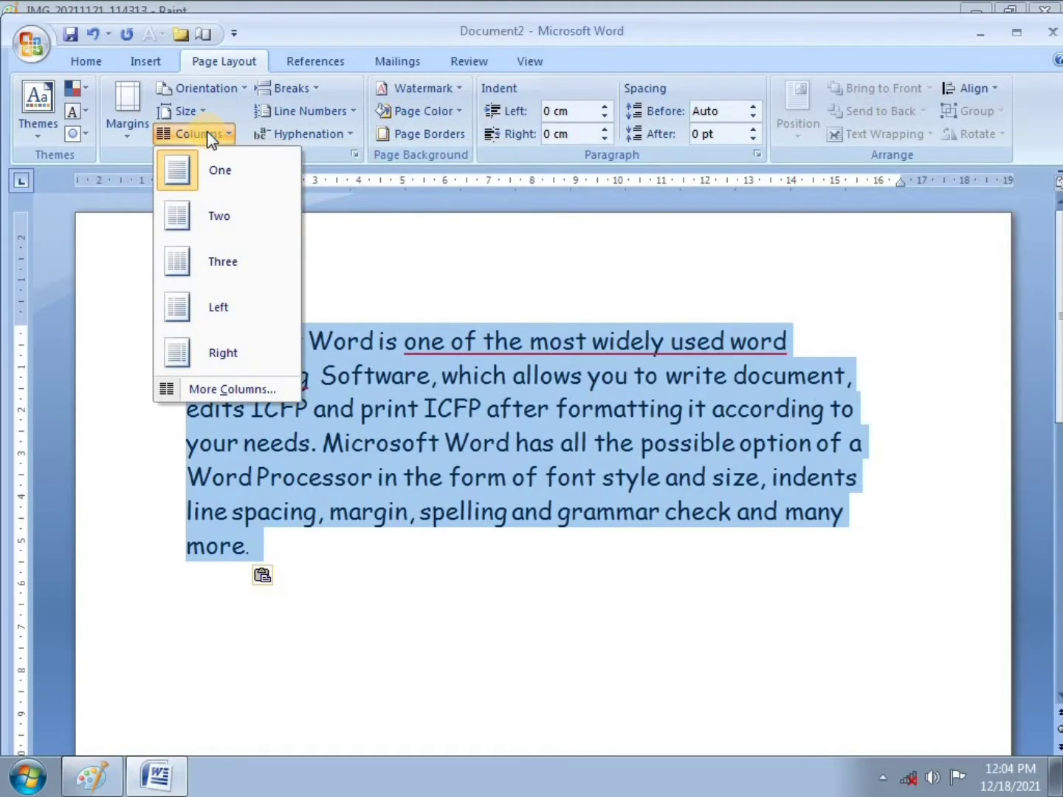
{"action": "left_click", "coordinate": [228, 258]}
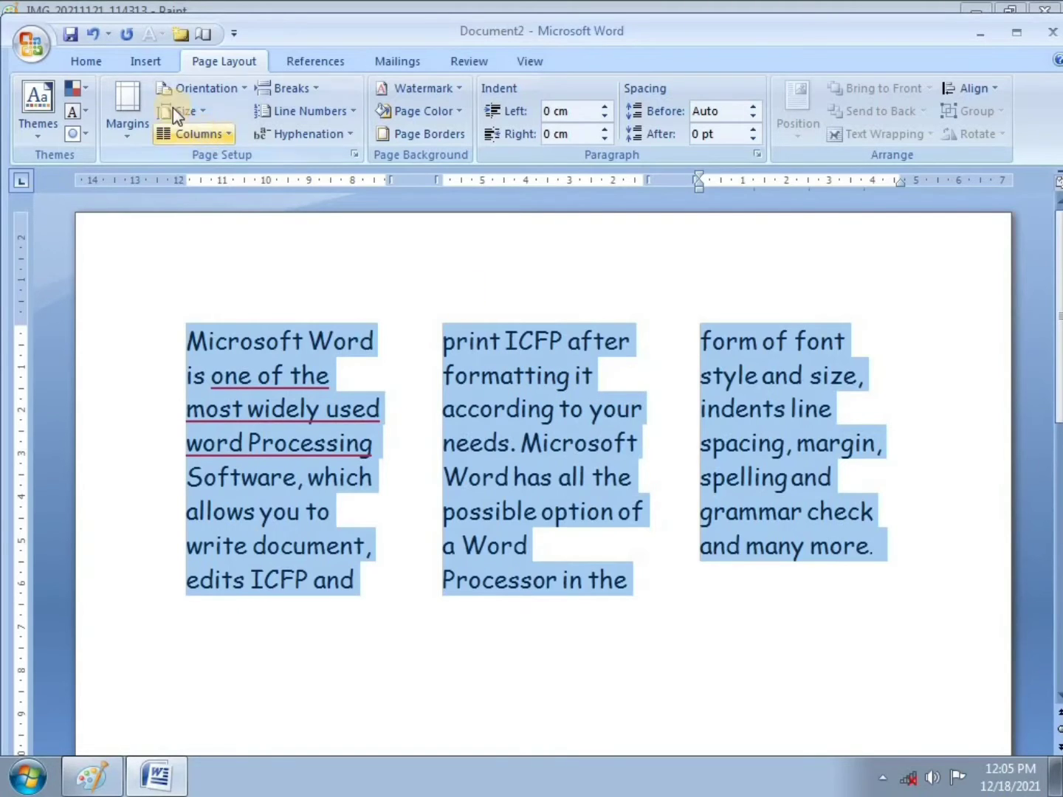
Step: Justify the three-column text after trying Center and Align Left
{"action": "left_click", "coordinate": [85, 62]}
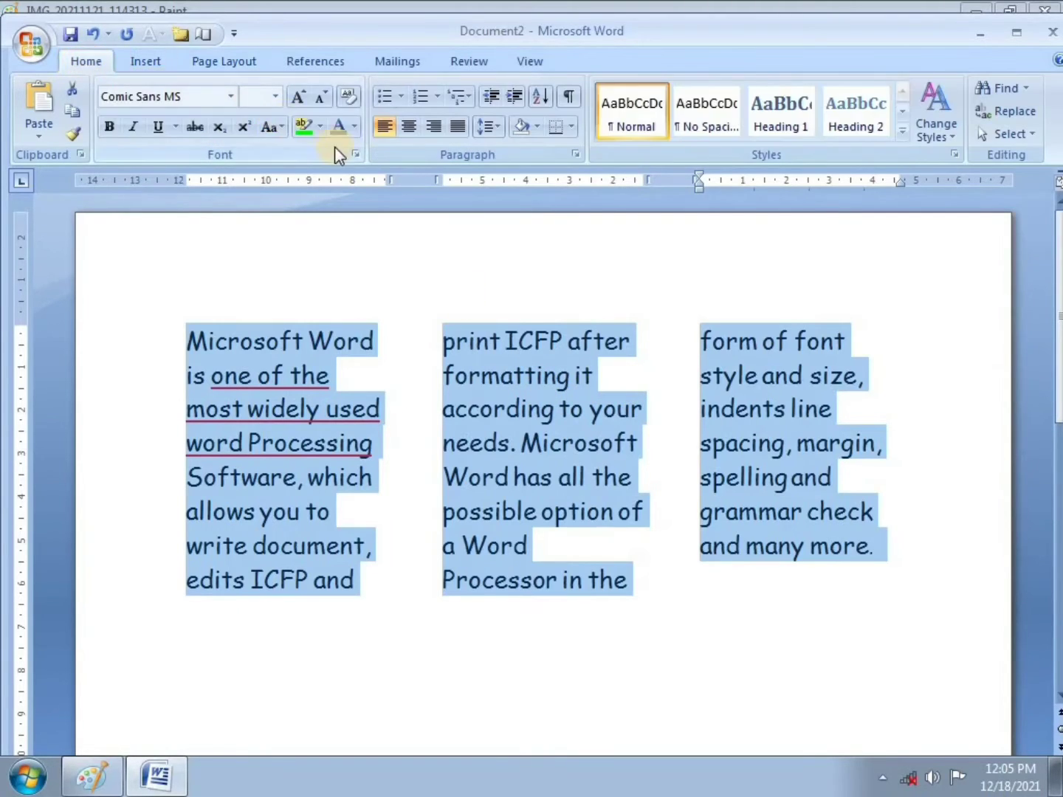
{"action": "left_click", "coordinate": [416, 136]}
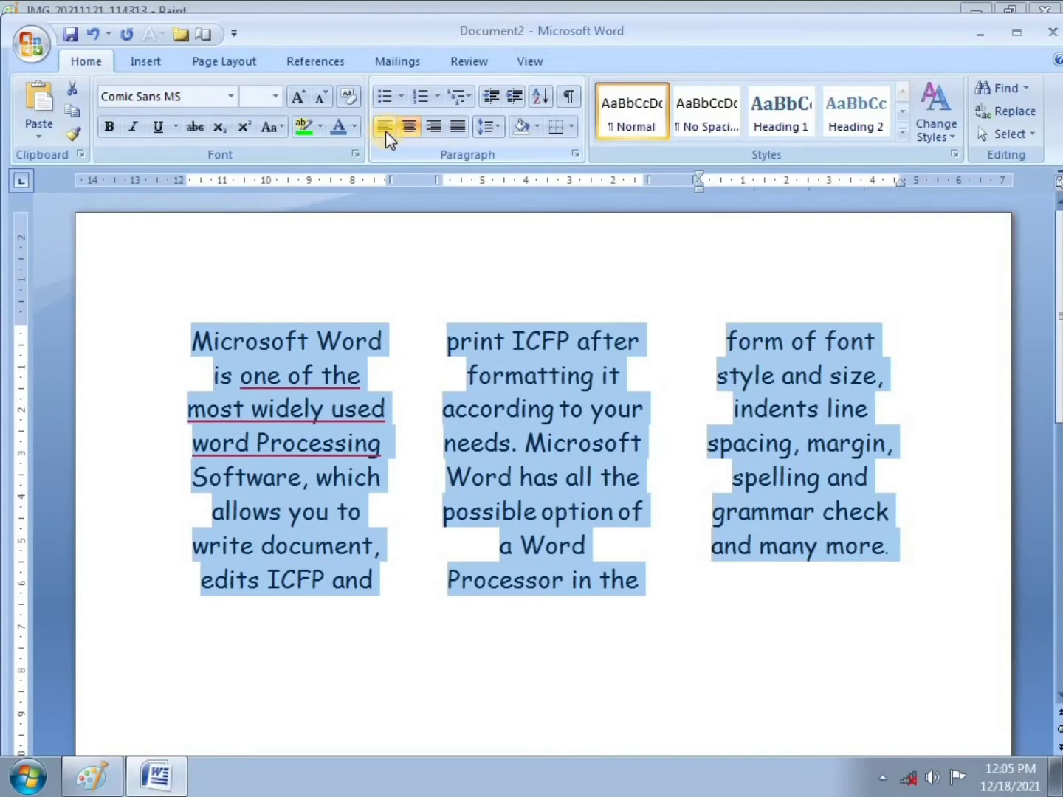
{"action": "left_click", "coordinate": [385, 130]}
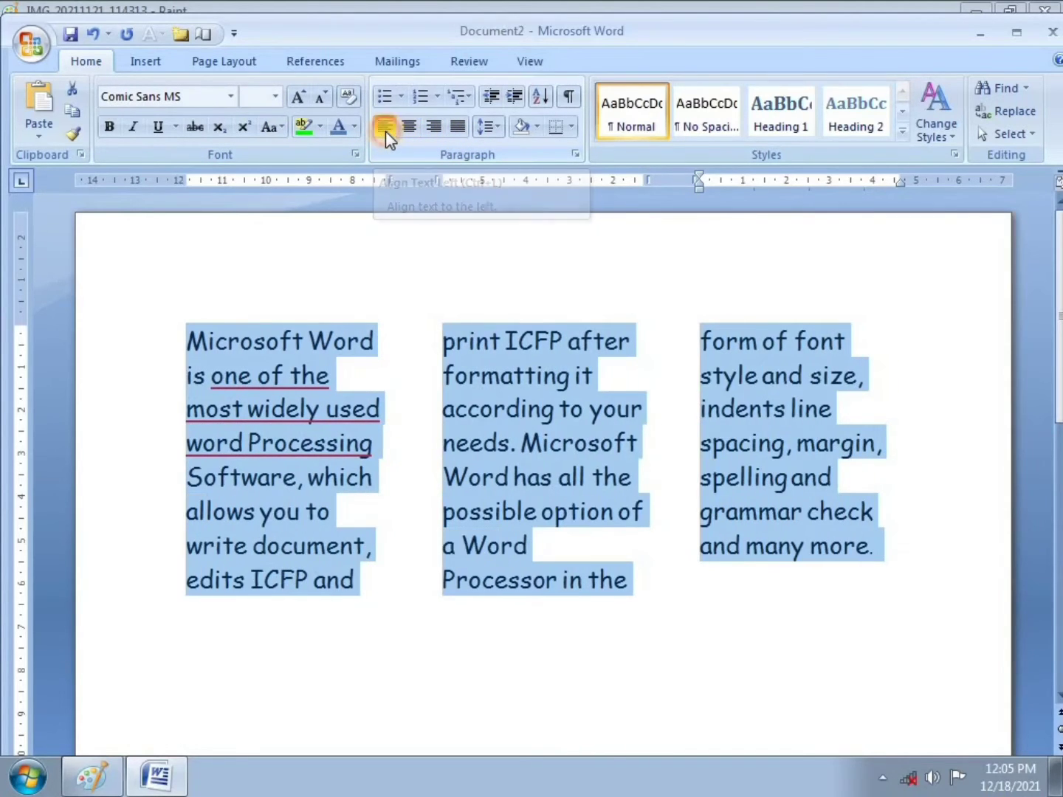
{"action": "left_click", "coordinate": [457, 130]}
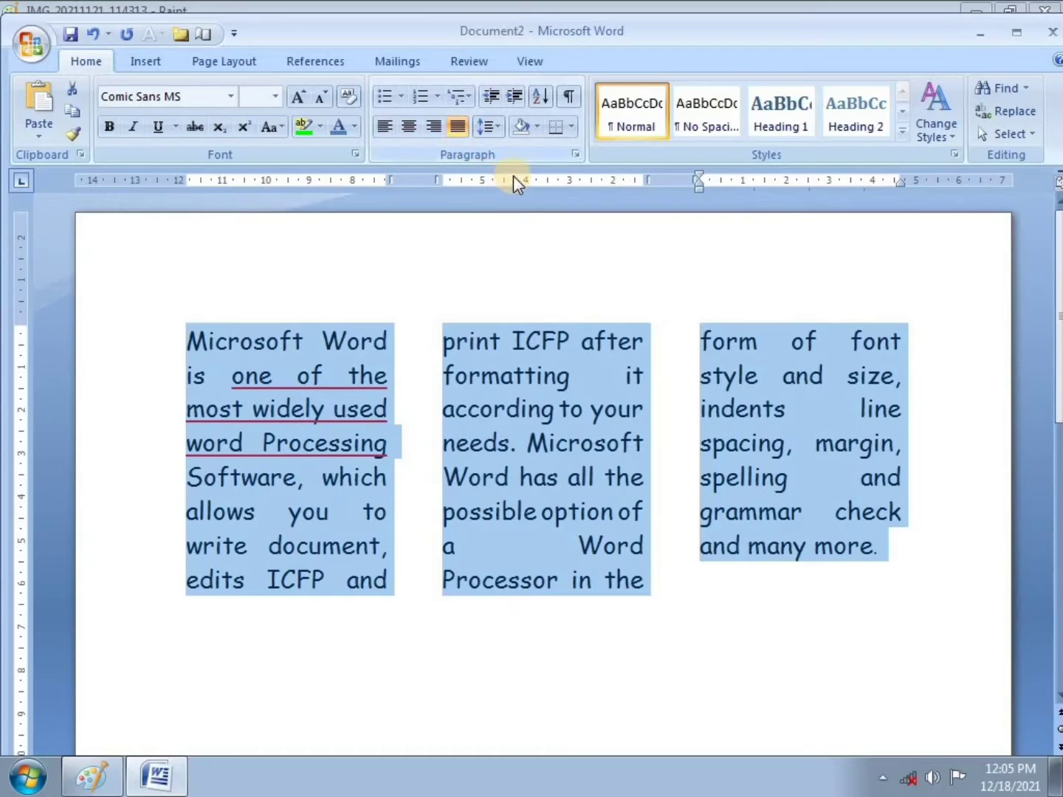
{"action": "mouse_move", "coordinate": [163, 790]}
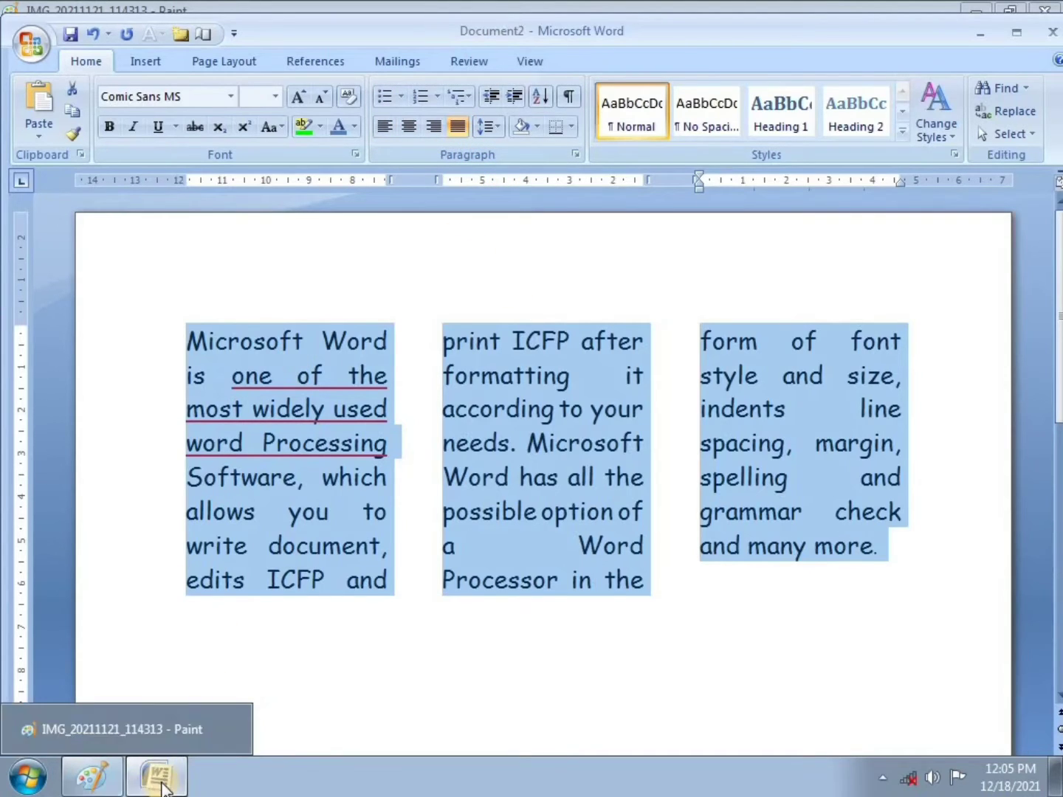
Step: Draw a red check mark beside item 3 in Paint, then return to Word and deselect the text
{"action": "left_click", "coordinate": [118, 784]}
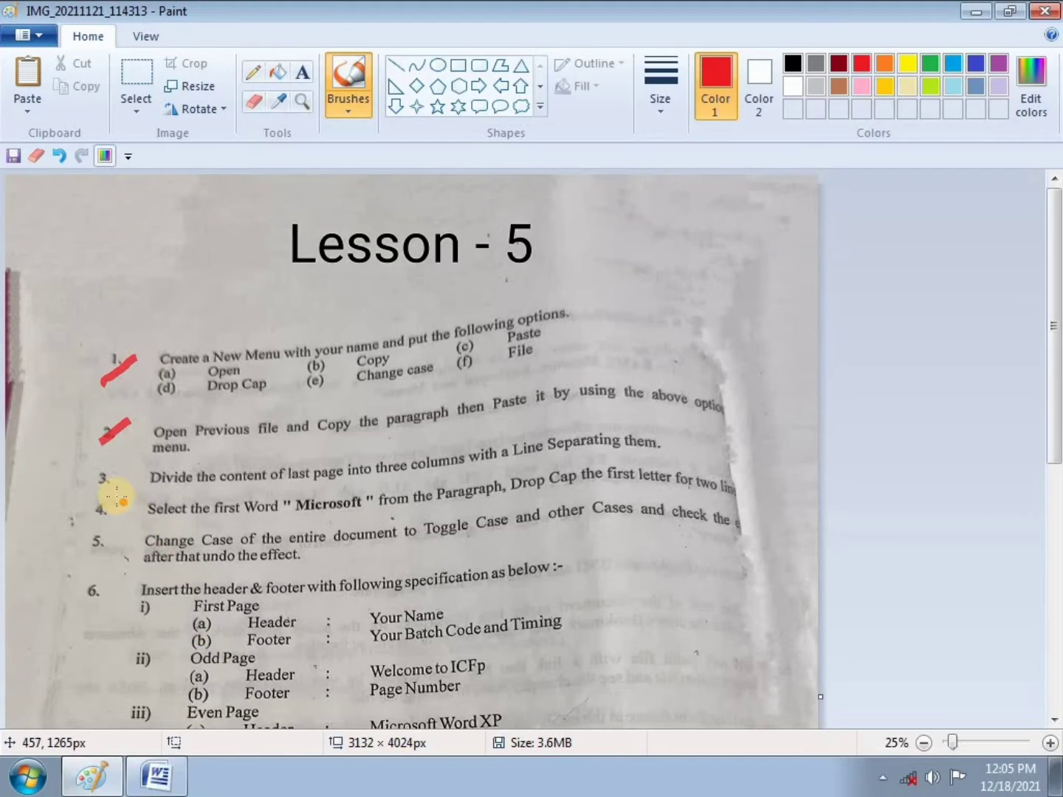
{"action": "left_click_drag", "start_coordinate": [112, 493], "coordinate": [137, 455]}
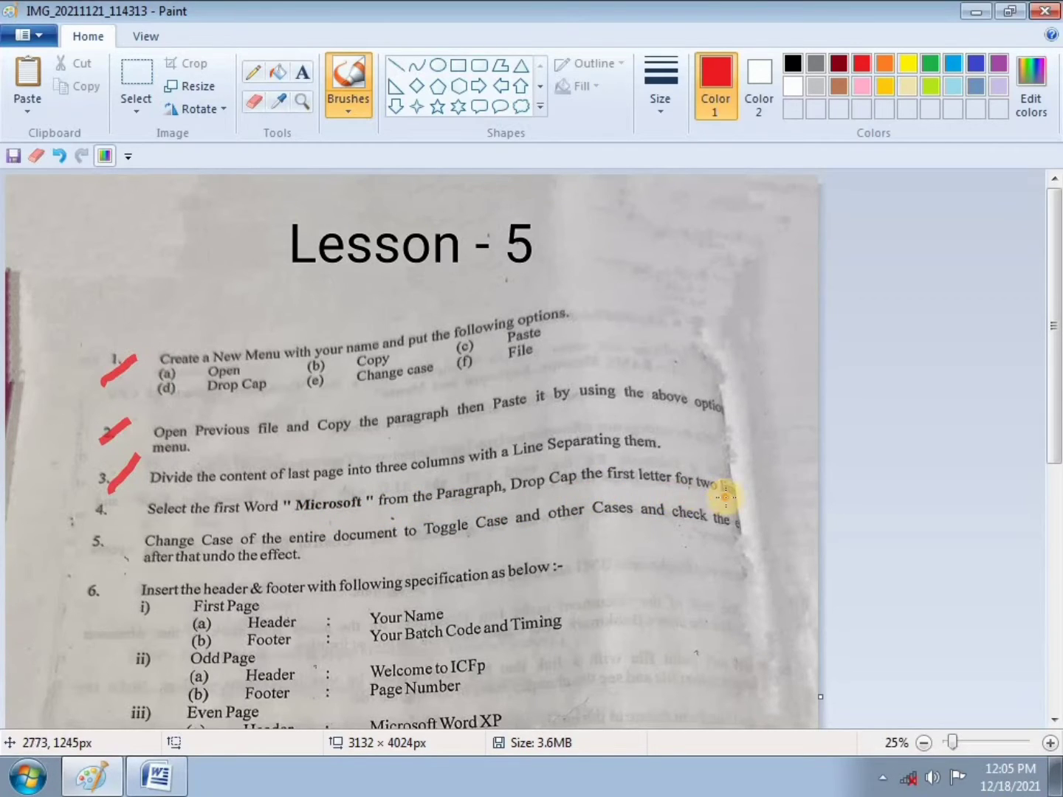
{"action": "left_click", "coordinate": [492, 504]}
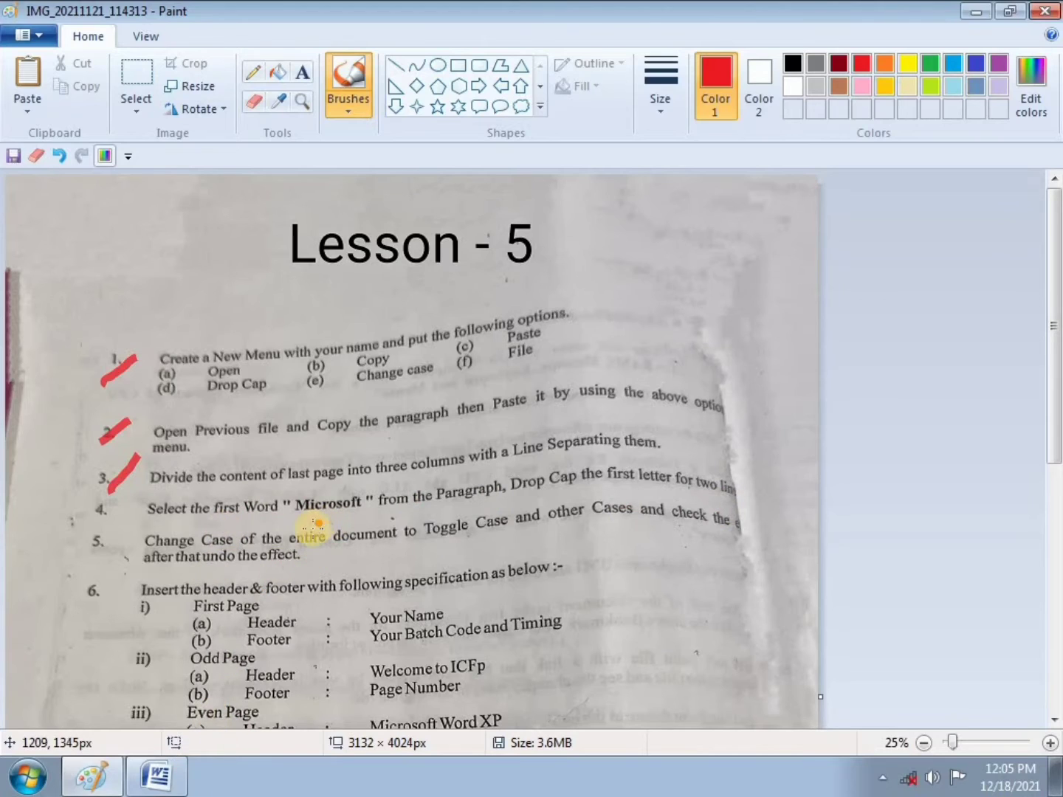
{"action": "mouse_move", "coordinate": [130, 780]}
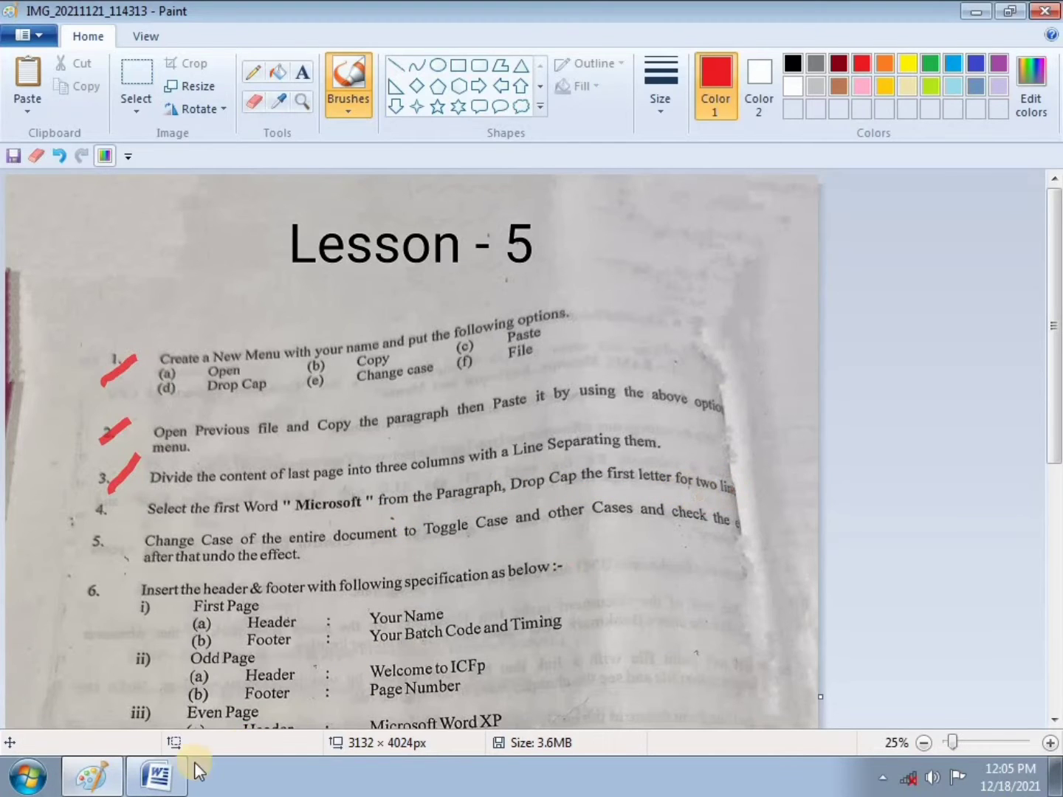
{"action": "left_click", "coordinate": [156, 775]}
{"action": "left_click", "coordinate": [397, 635]}
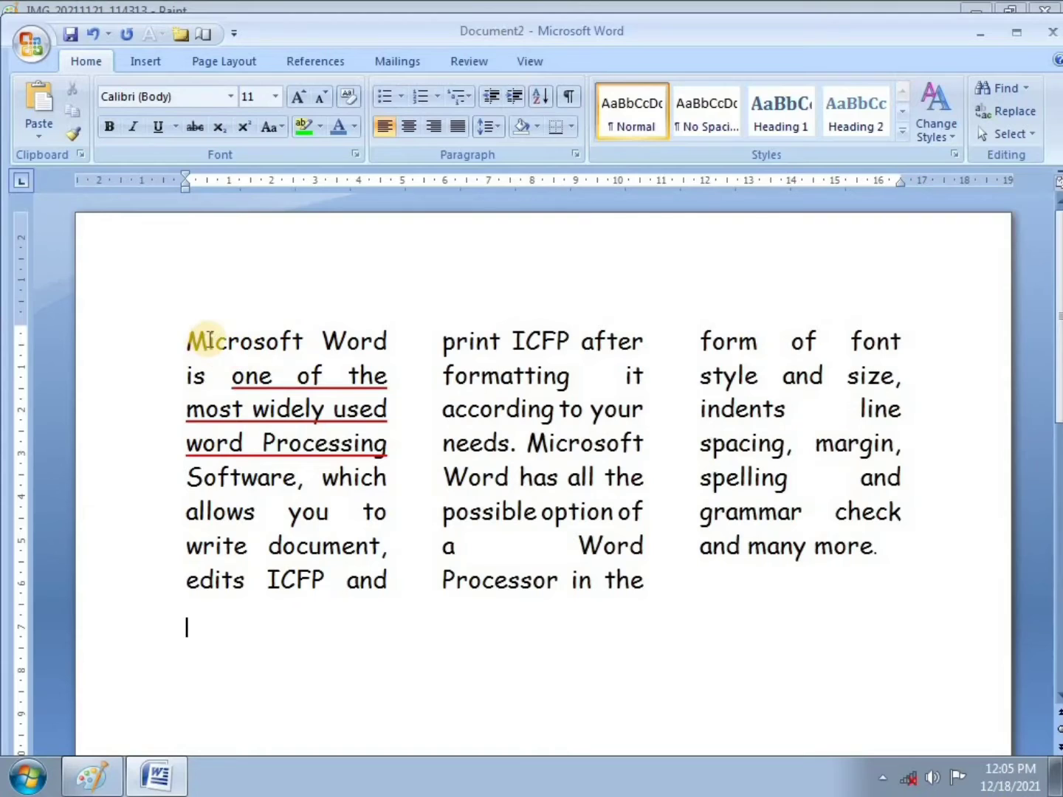
Step: Make the opening M a Dropped capital two lines deep using Drop Cap Options
{"action": "left_click_drag", "start_coordinate": [208, 340], "coordinate": [188, 340]}
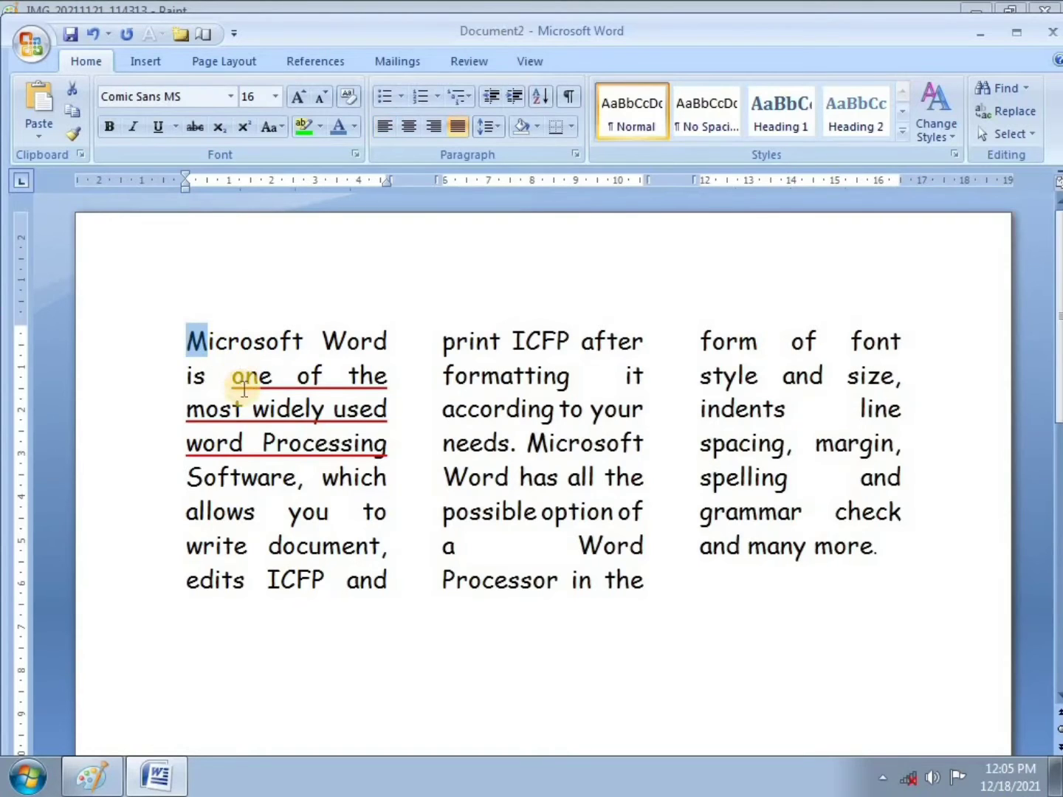
{"action": "mouse_move", "coordinate": [188, 341]}
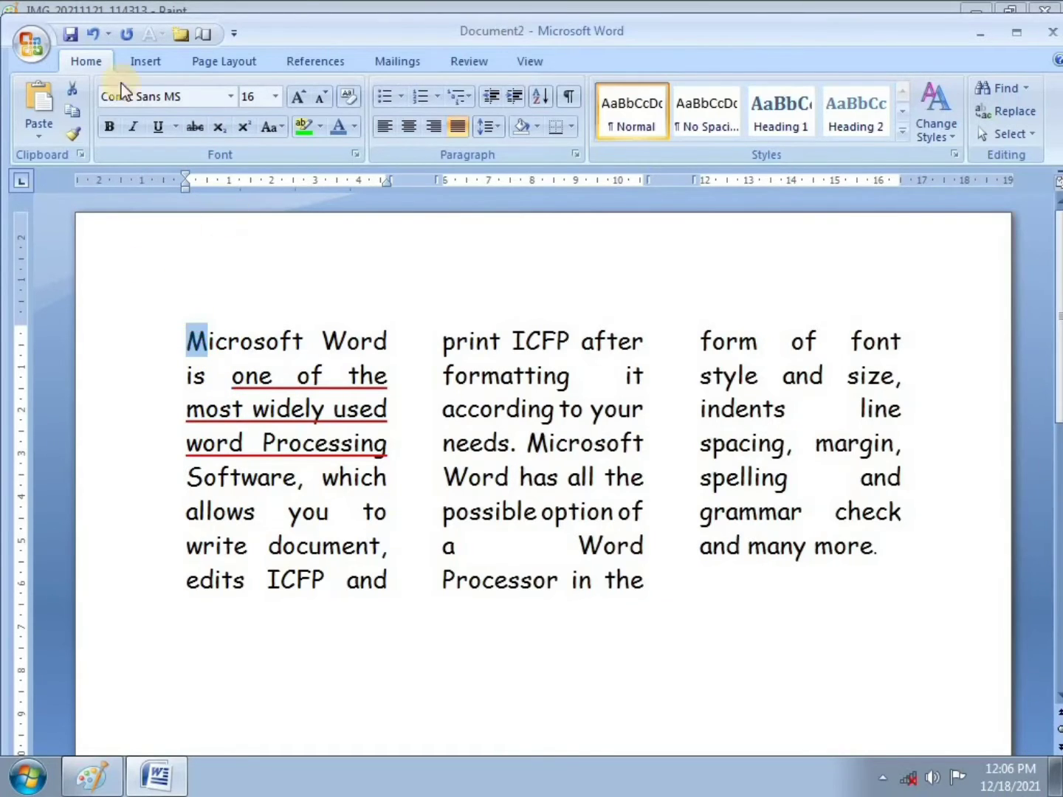
{"action": "left_click", "coordinate": [150, 61]}
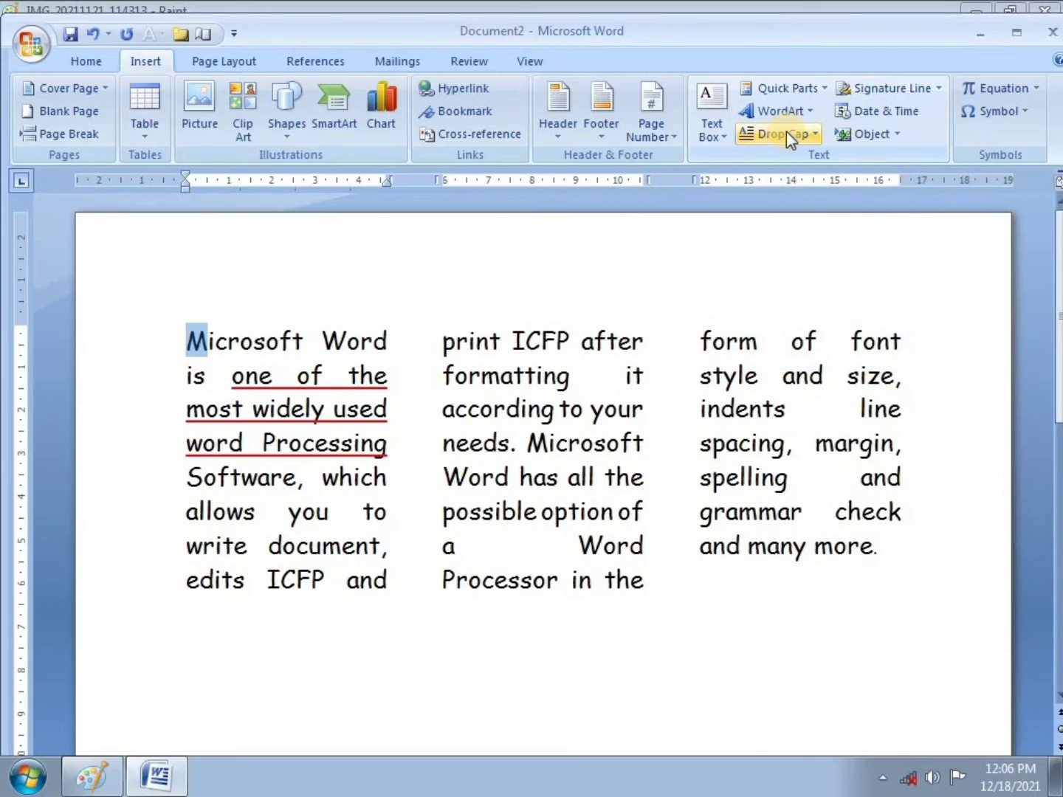
{"action": "left_click", "coordinate": [787, 131]}
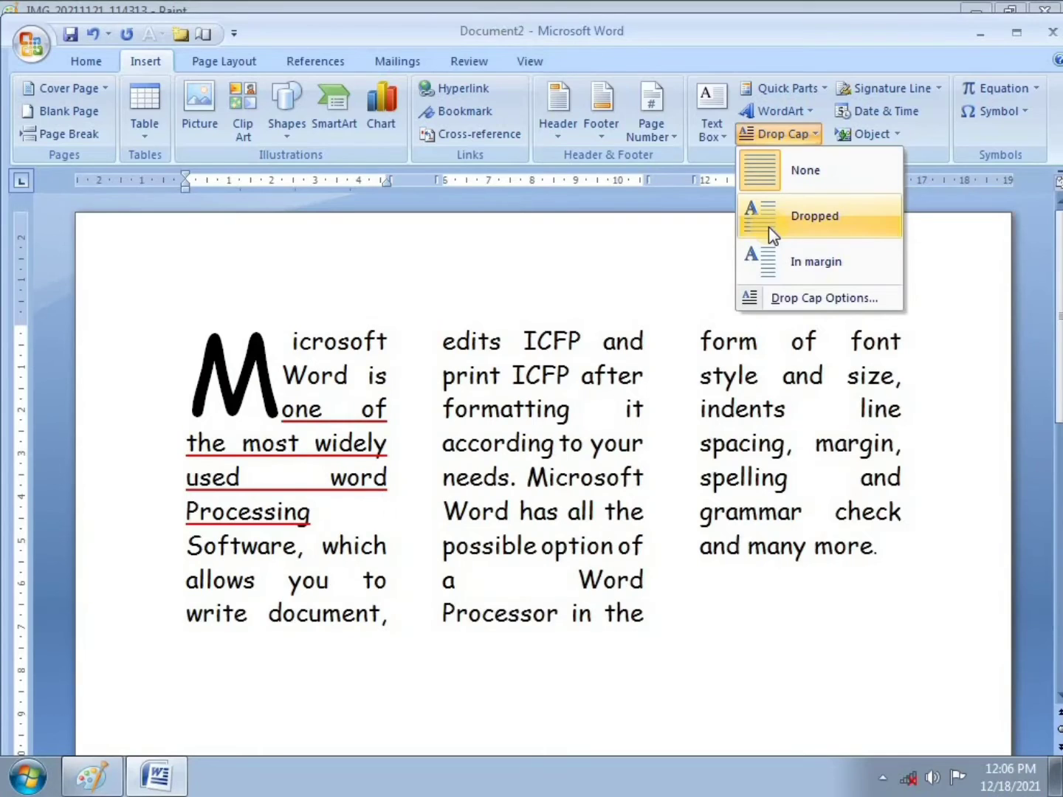
{"action": "left_click", "coordinate": [810, 299]}
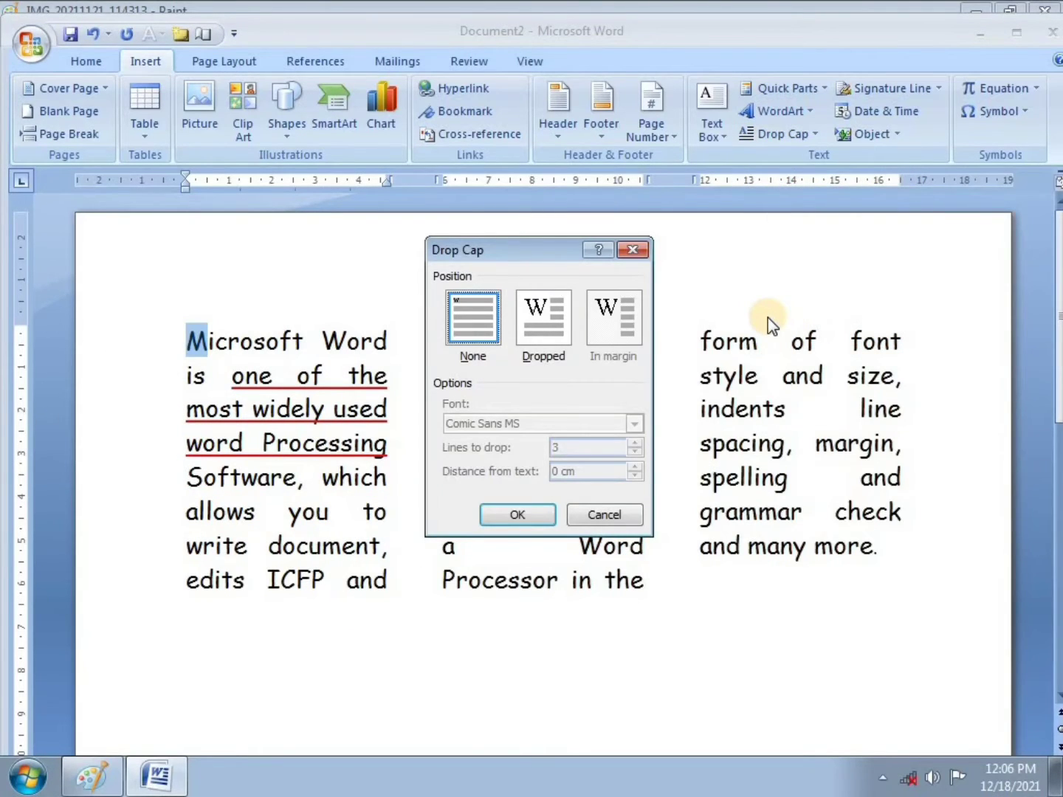
{"action": "left_click", "coordinate": [557, 331]}
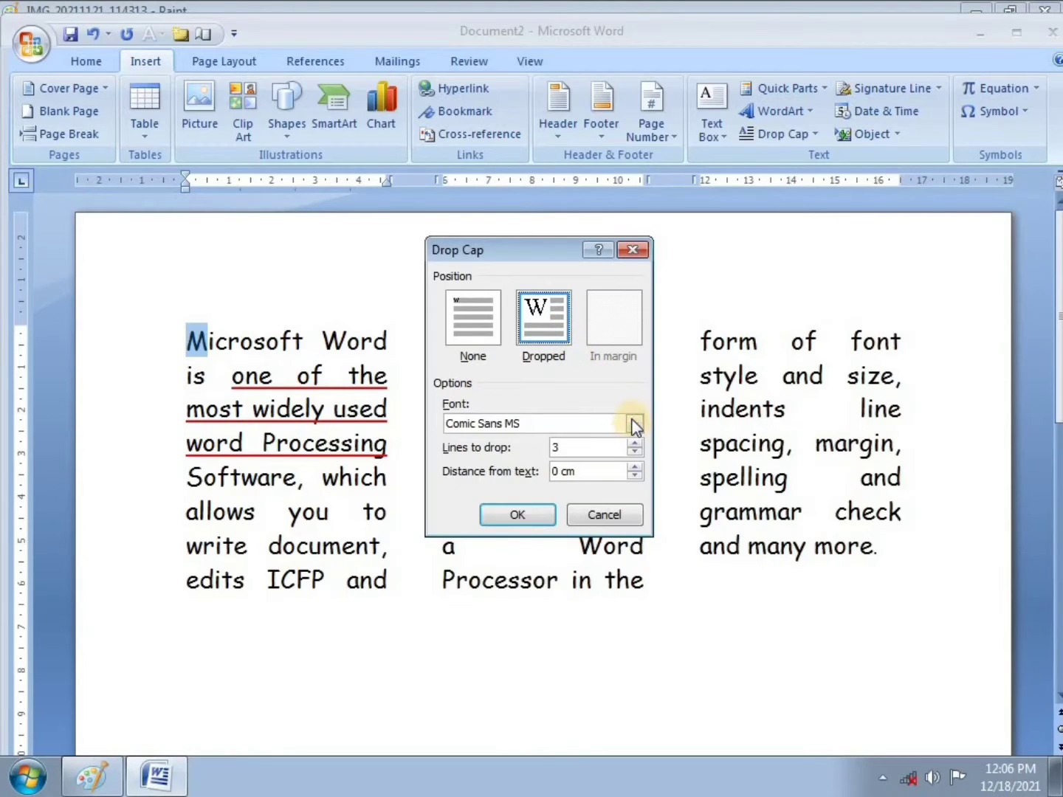
{"action": "left_click", "coordinate": [635, 445]}
{"action": "left_click", "coordinate": [635, 453]}
{"action": "left_click", "coordinate": [541, 515]}
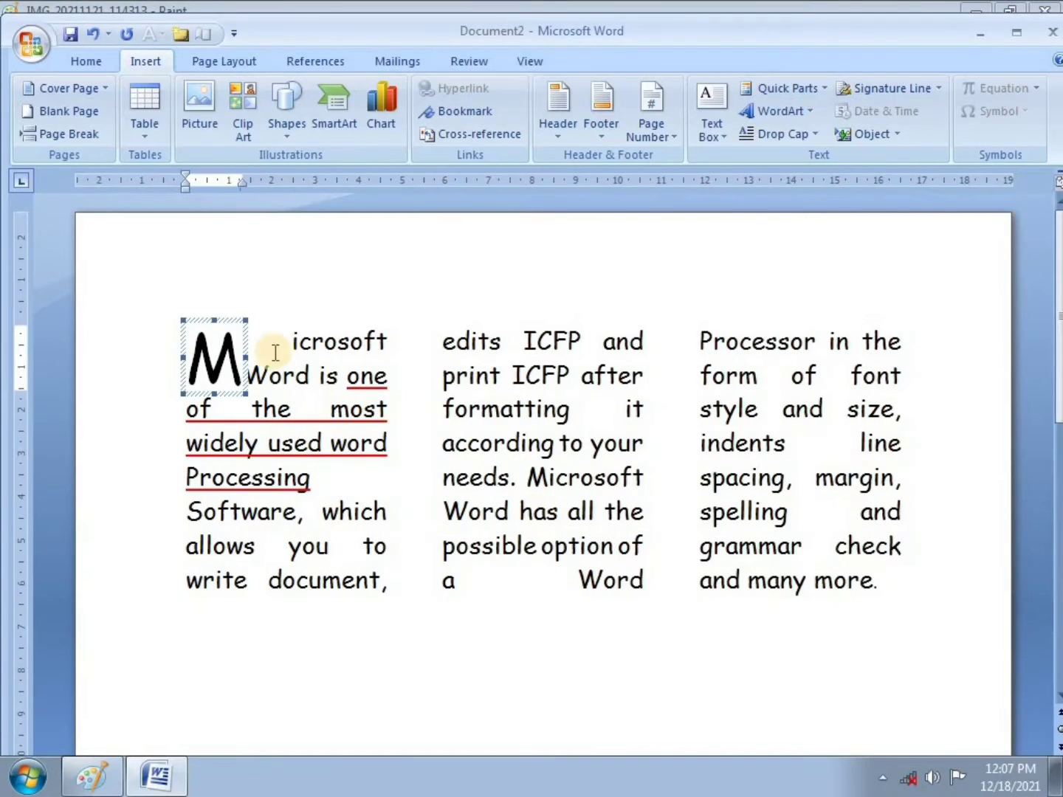
{"action": "left_click", "coordinate": [293, 335]}
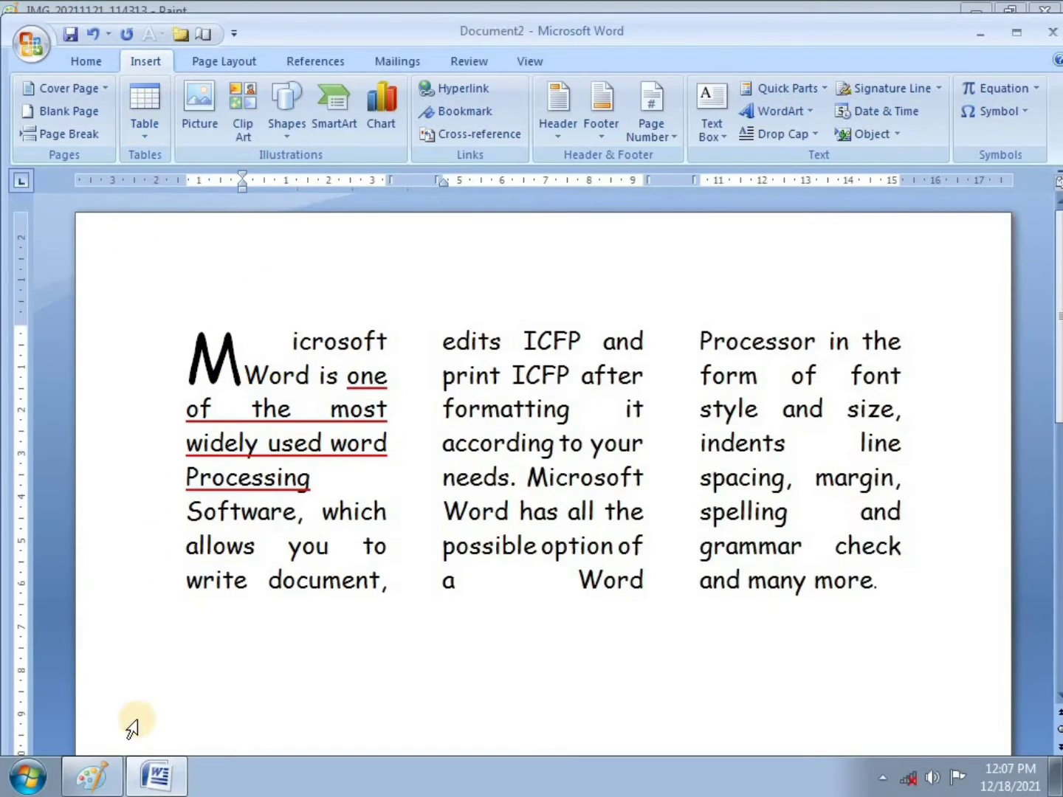
Step: Undo the stray mark and tick item 4 in red on the Lesson 5 sheet, then return to Word
{"action": "mouse_move", "coordinate": [158, 778]}
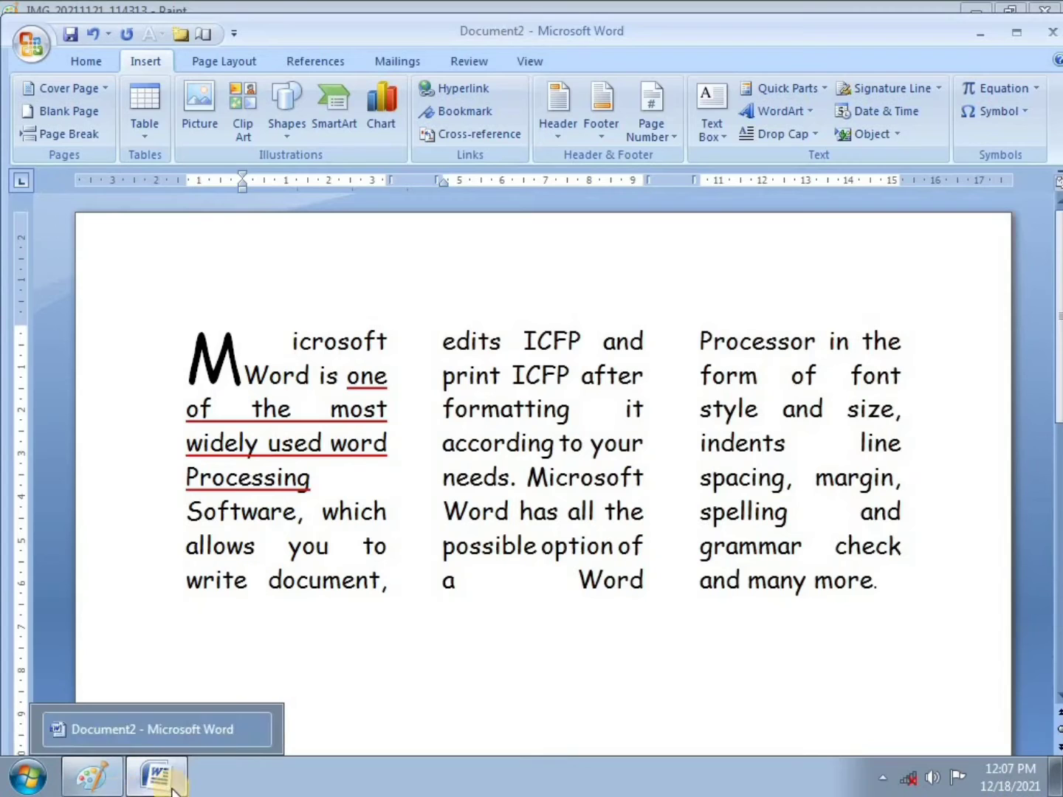
{"action": "left_click", "coordinate": [157, 779]}
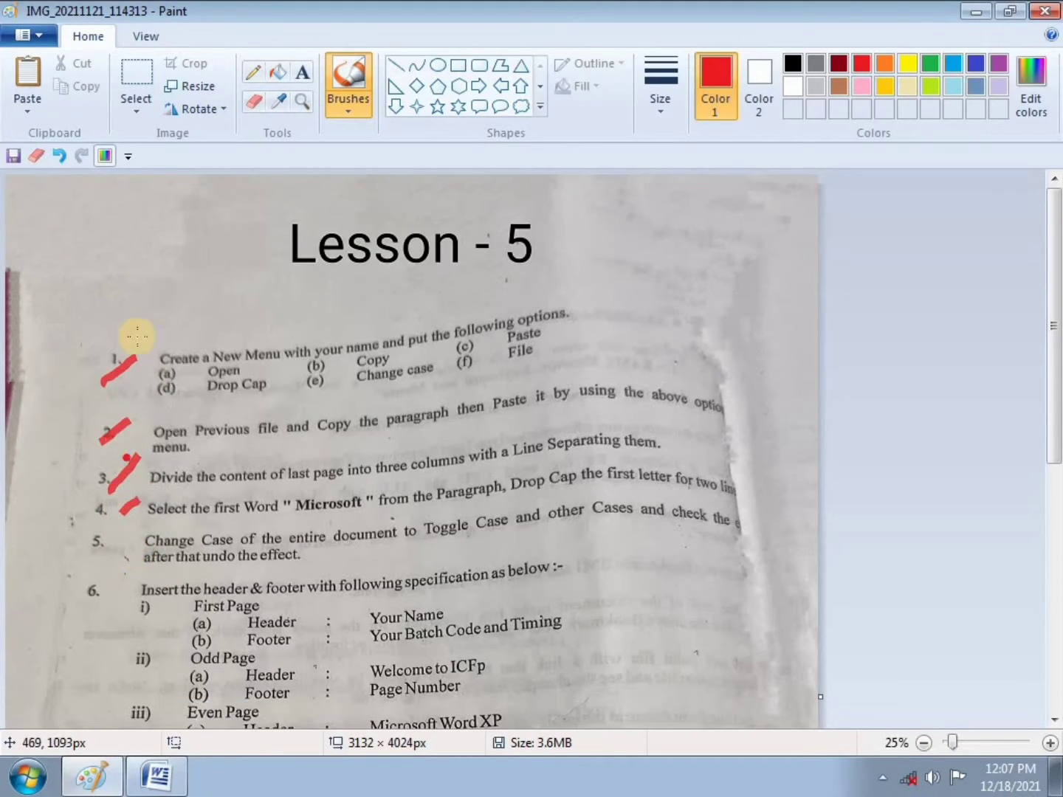
{"action": "left_click", "coordinate": [60, 157]}
{"action": "left_click_drag", "start_coordinate": [89, 519], "coordinate": [120, 511]}
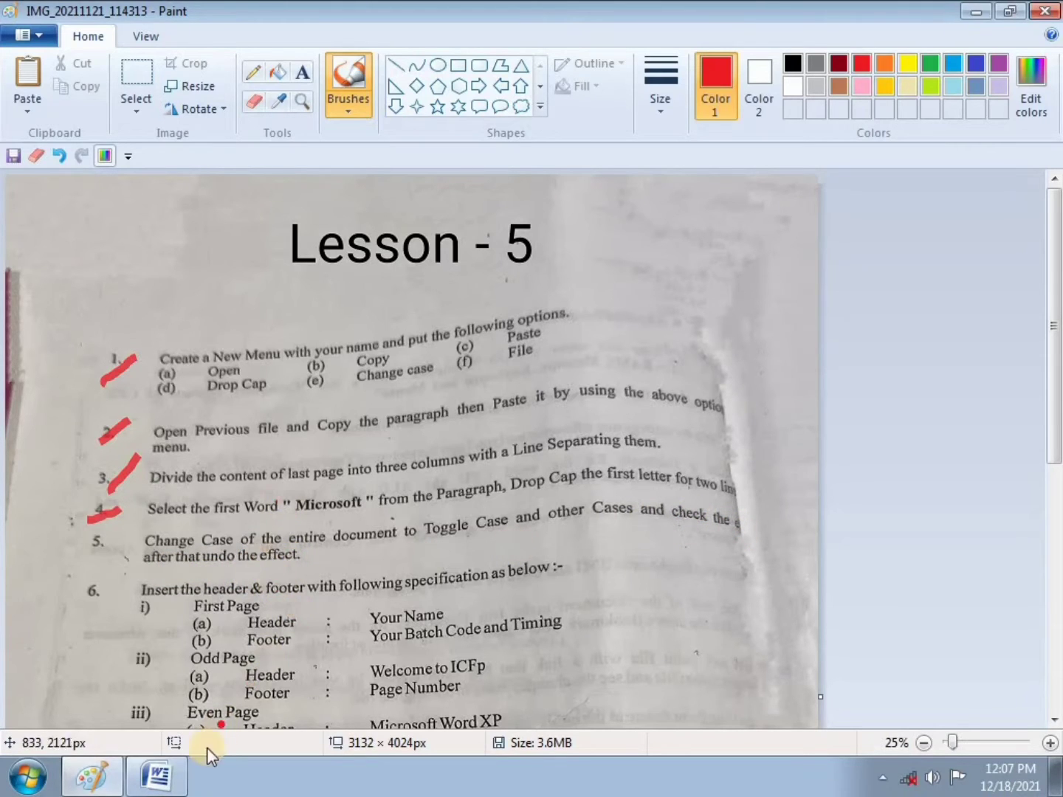
{"action": "left_click", "coordinate": [159, 780]}
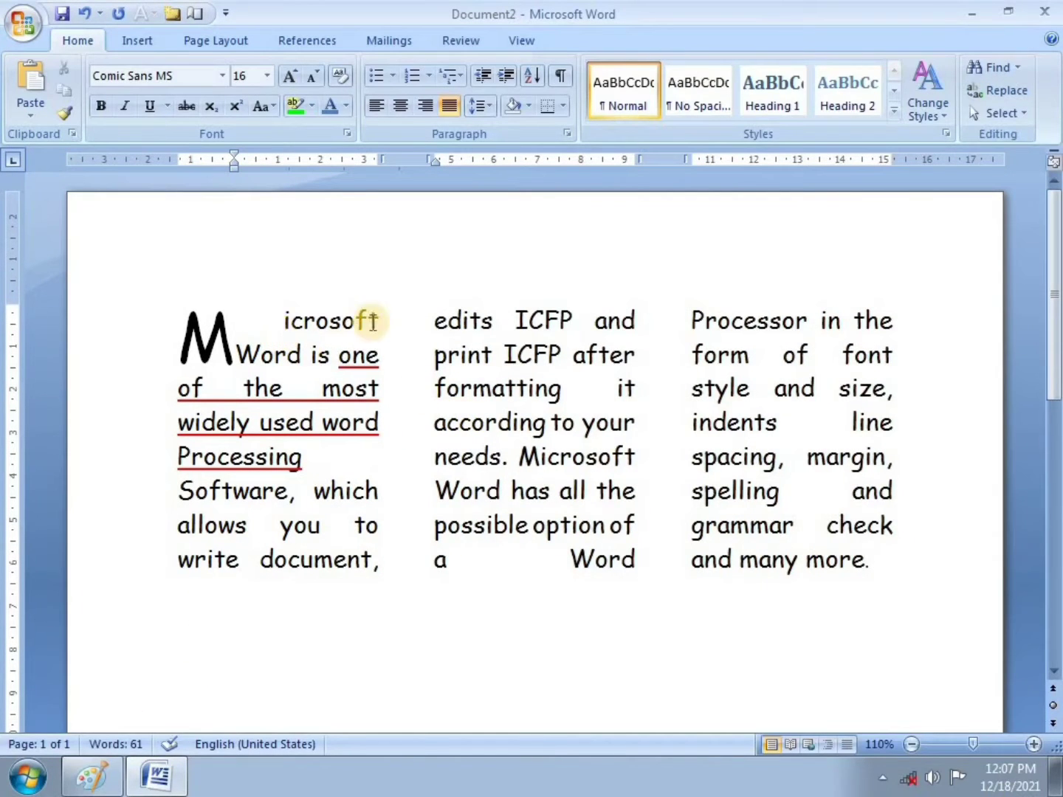
{"action": "left_click", "coordinate": [161, 328]}
{"action": "left_click_drag", "start_coordinate": [161, 327], "coordinate": [840, 569]}
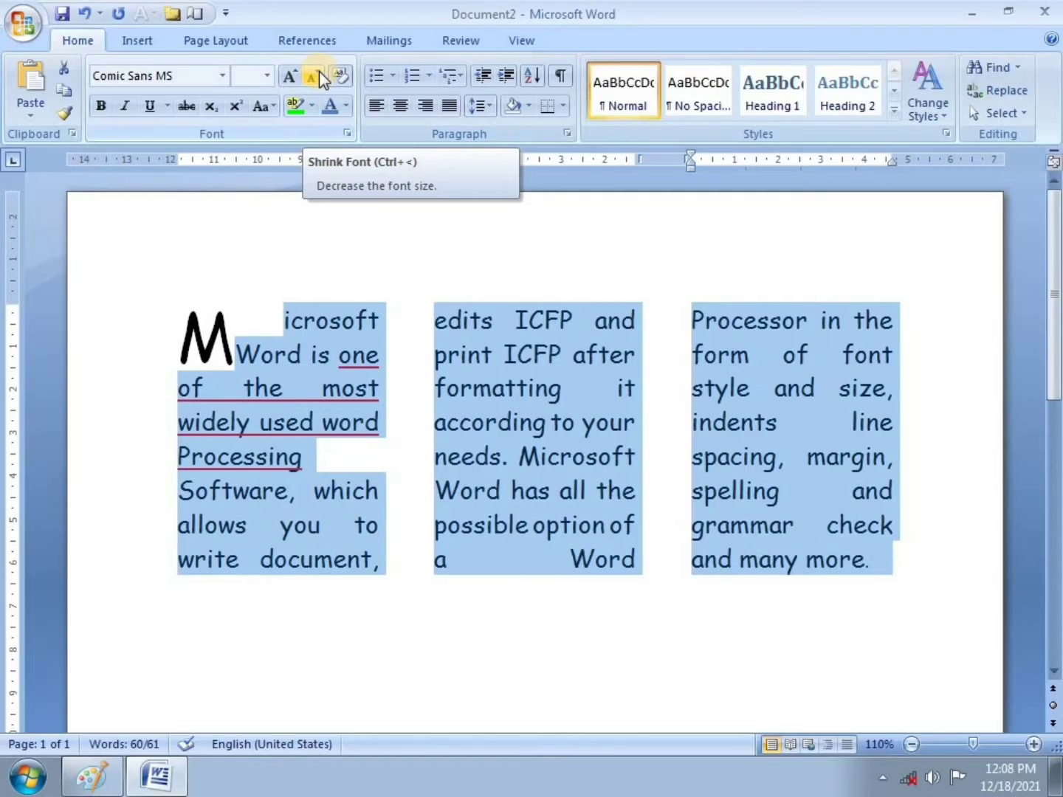
{"action": "right_click", "coordinate": [349, 109]}
{"action": "key", "text": "Escape"}
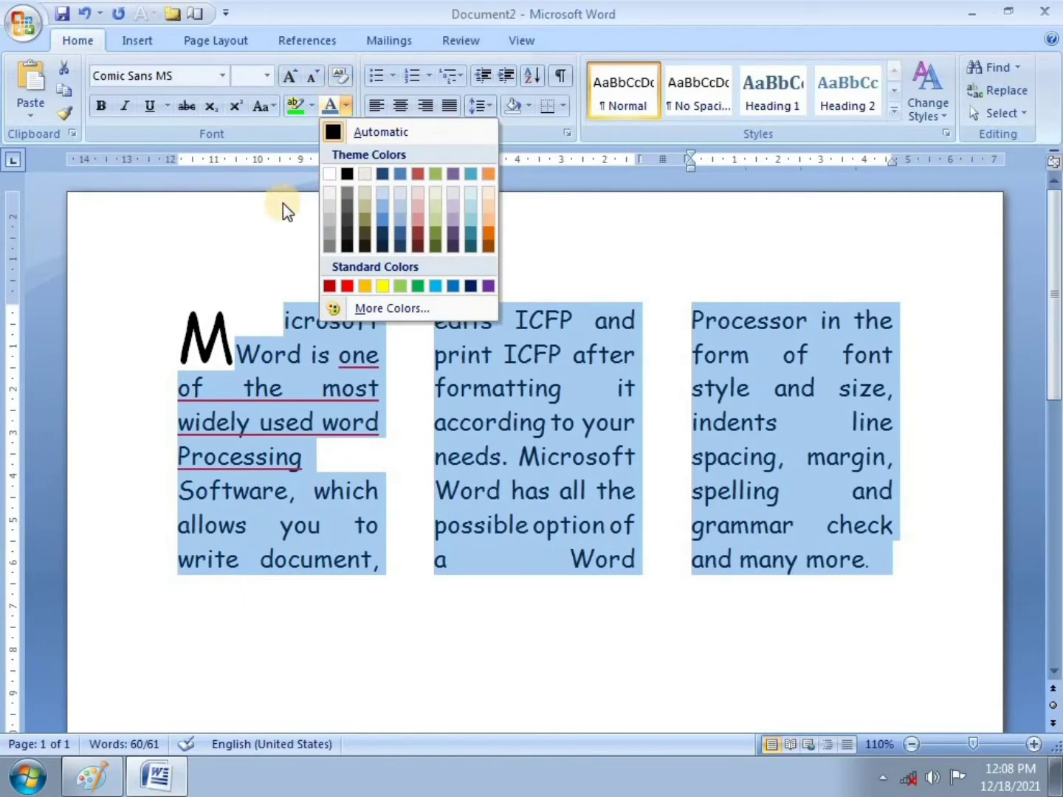
{"action": "left_click", "coordinate": [347, 107]}
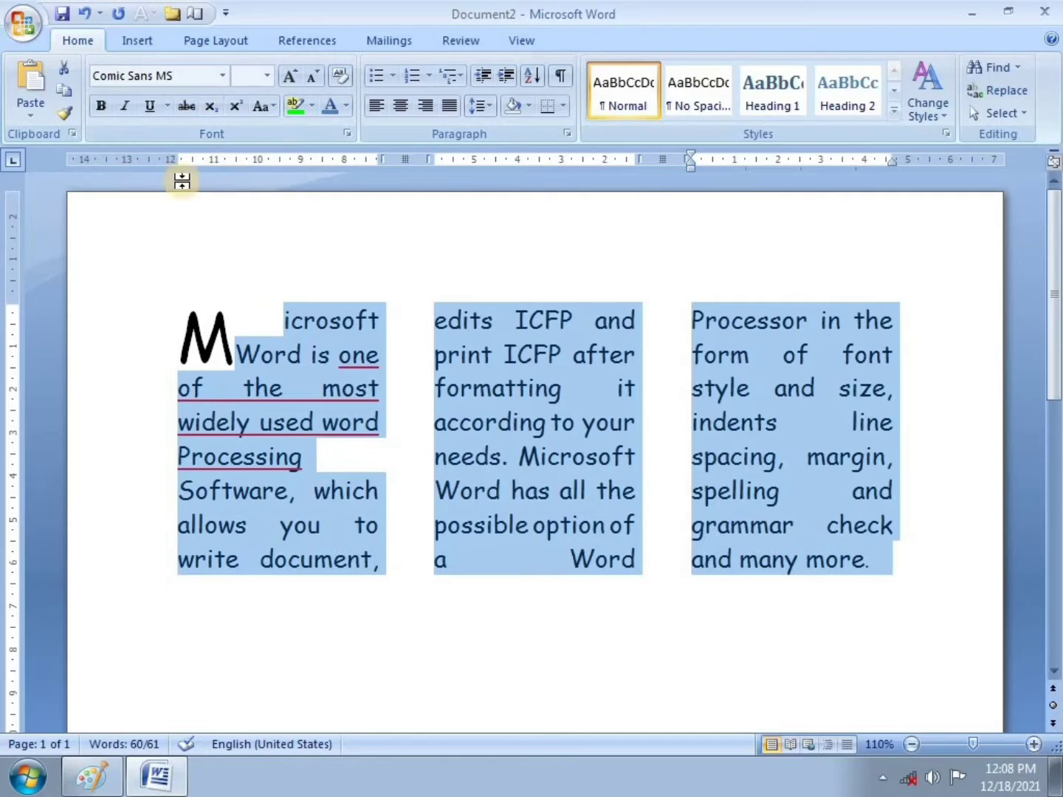
{"action": "left_click", "coordinate": [90, 213]}
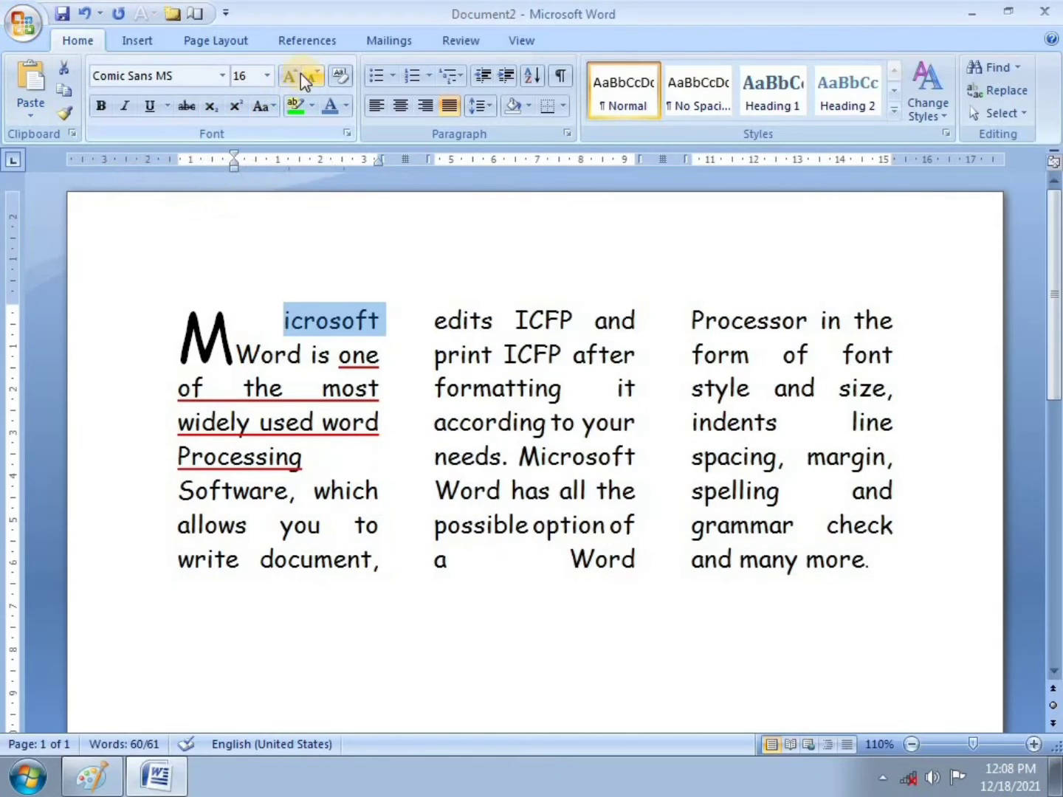
Step: Go to the Customize page of Word Options and list All Commands
{"action": "left_click", "coordinate": [30, 17]}
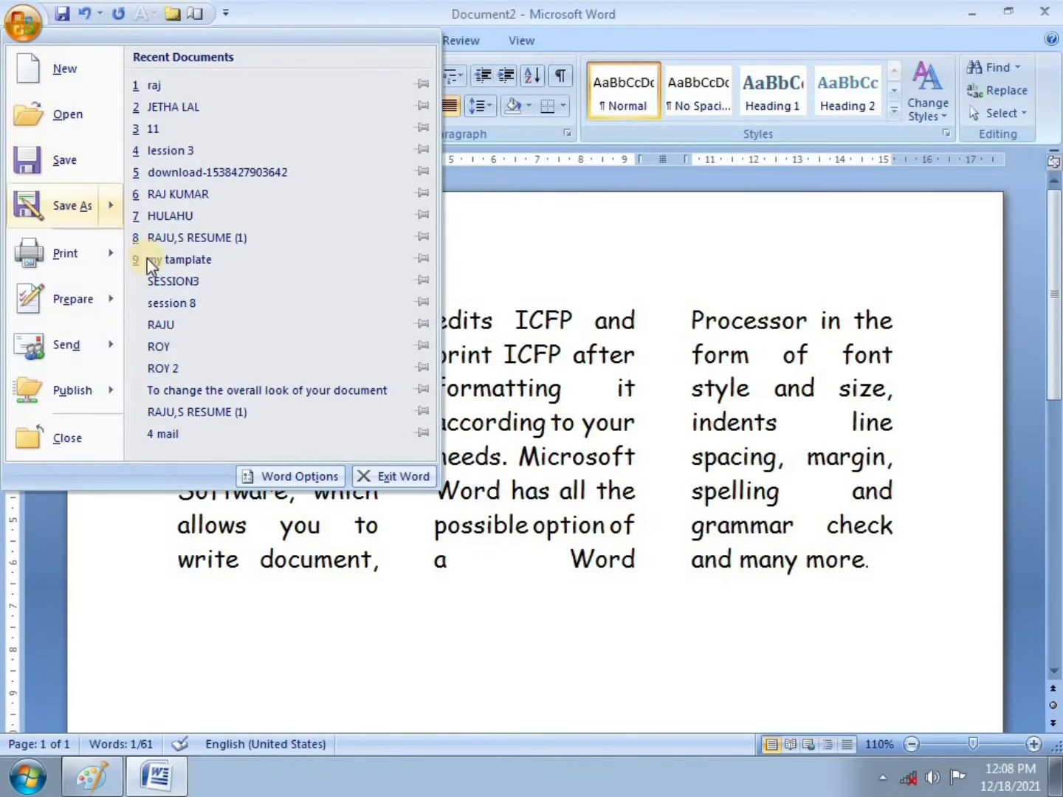
{"action": "left_click", "coordinate": [293, 478]}
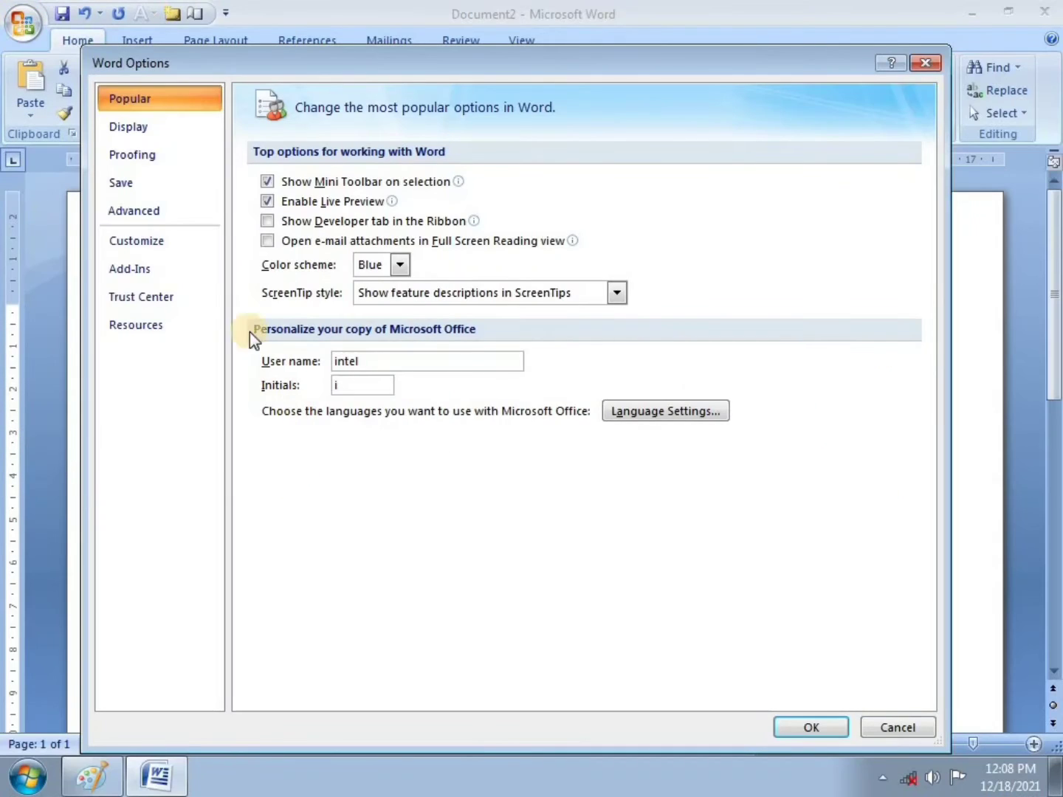
{"action": "left_click", "coordinate": [161, 241]}
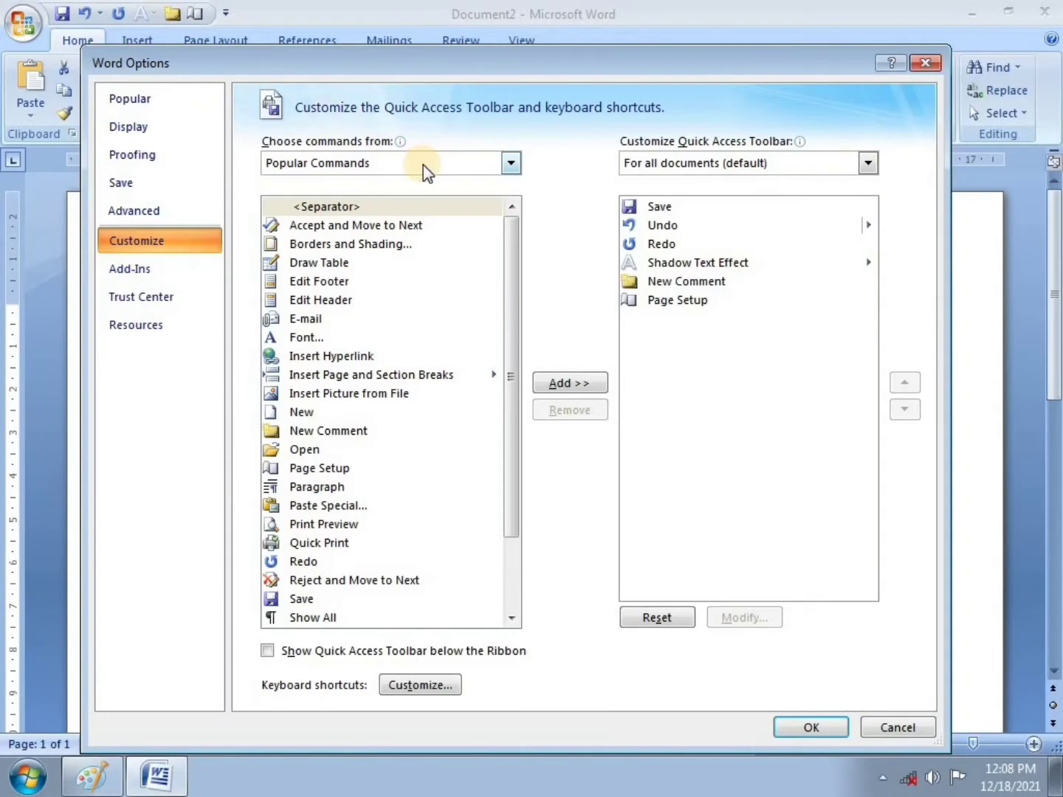
{"action": "left_click", "coordinate": [513, 161]}
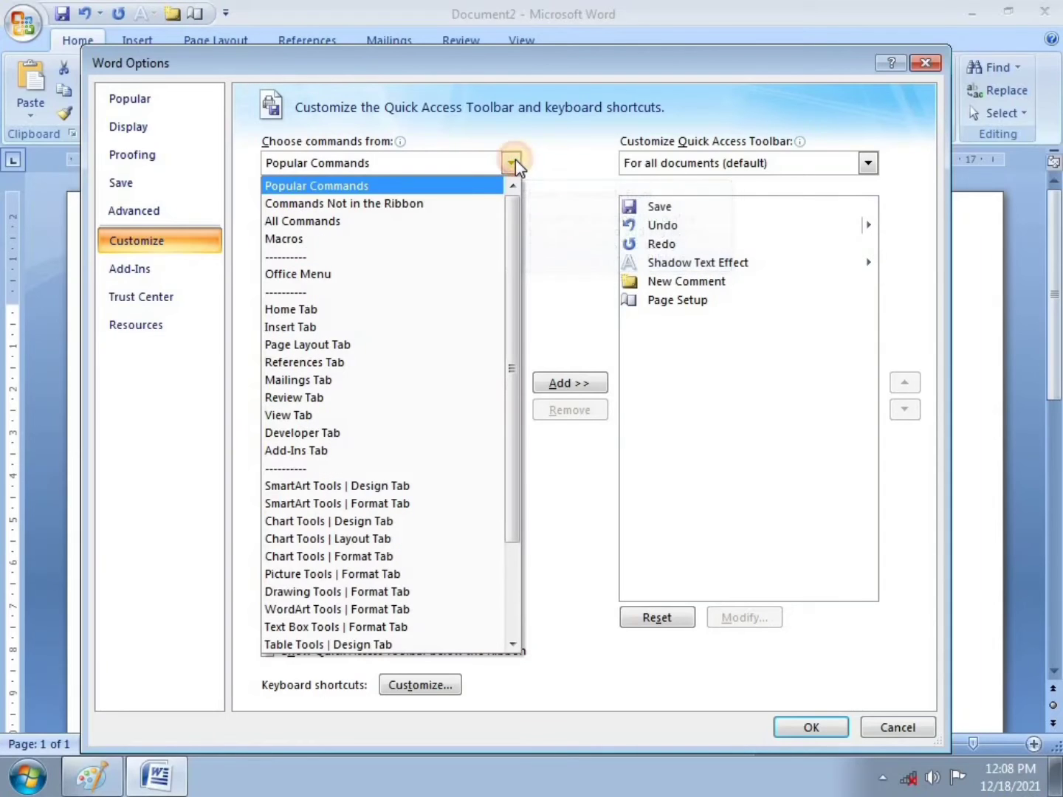
{"action": "left_click", "coordinate": [375, 221]}
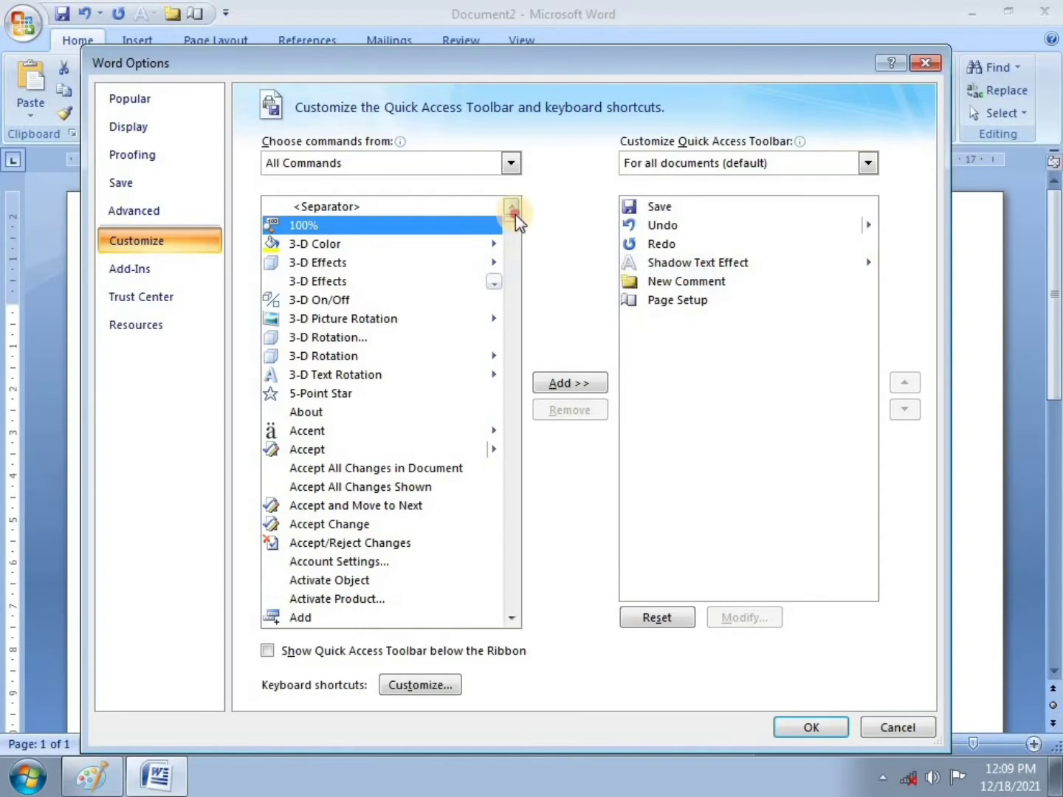
Step: Add Change Case... to the Quick Access Toolbar and confirm with OK
{"action": "mouse_move", "coordinate": [511, 220]}
{"action": "left_mouse_down"}
{"action": "mouse_move", "coordinate": [506, 251]}
{"action": "mouse_move", "coordinate": [516, 237]}
{"action": "left_mouse_up"}
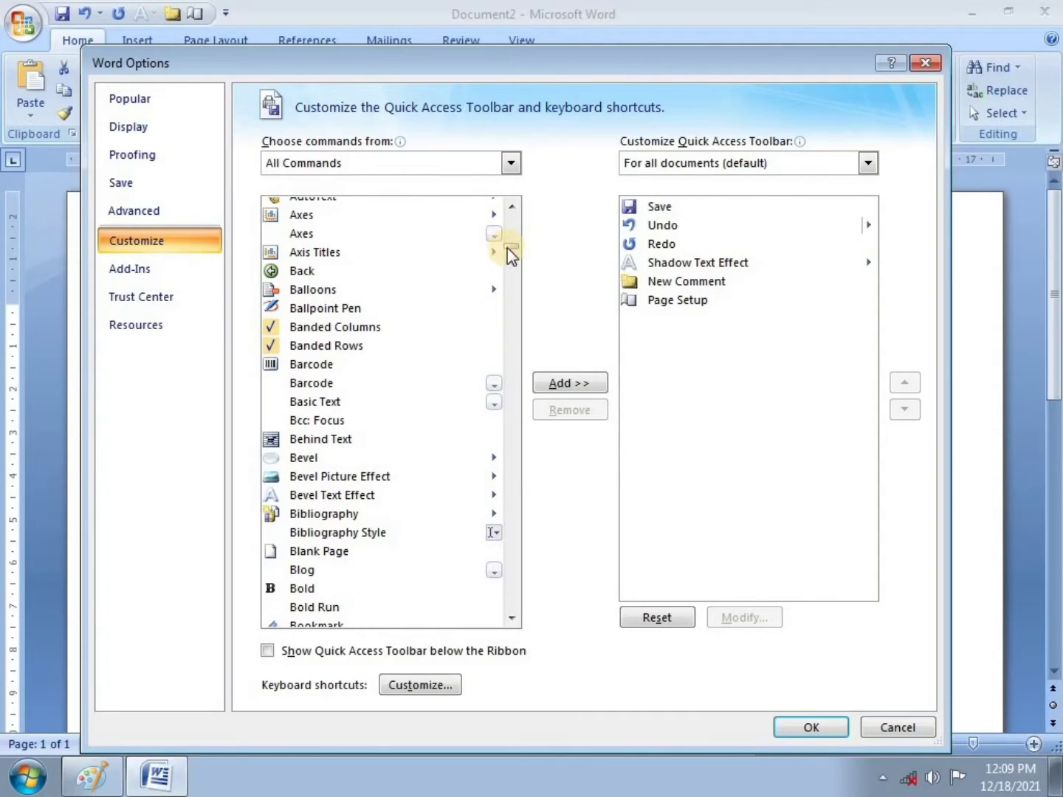
{"action": "left_click_drag", "start_coordinate": [509, 247], "coordinate": [509, 255]}
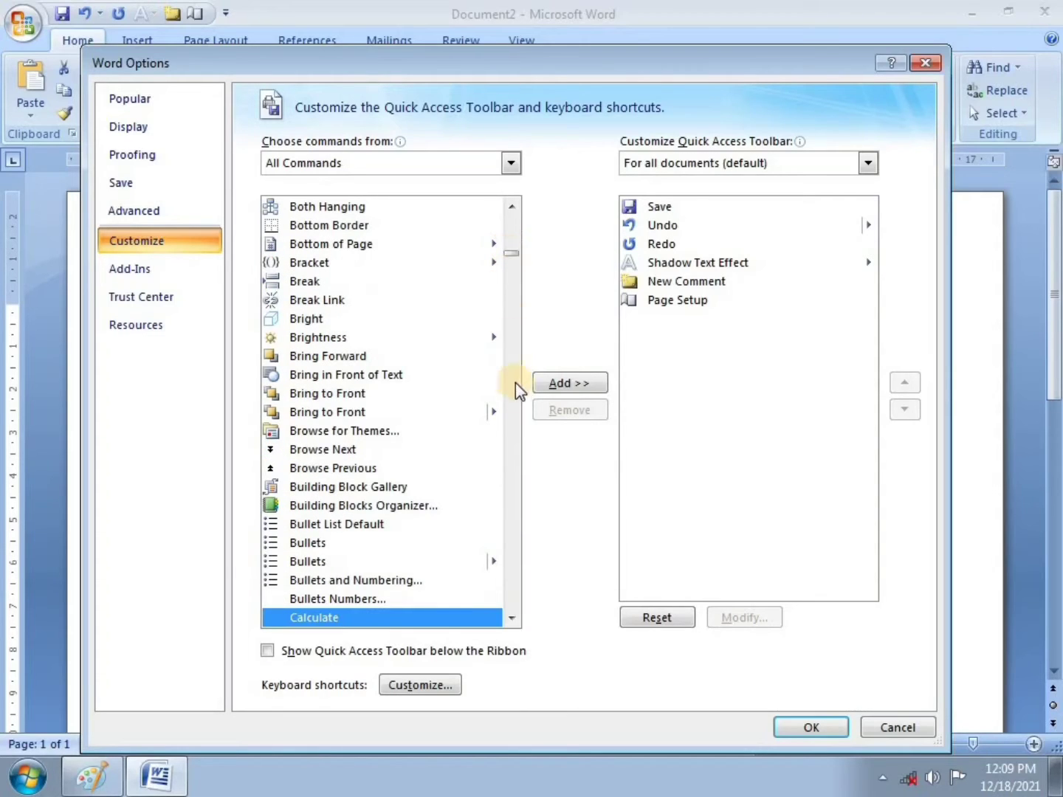
{"action": "left_click", "coordinate": [512, 618]}
{"action": "left_click", "coordinate": [512, 622]}
{"action": "left_click", "coordinate": [513, 620]}
{"action": "left_click", "coordinate": [512, 621]}
{"action": "left_click", "coordinate": [513, 622]}
{"action": "left_click", "coordinate": [512, 621]}
{"action": "left_click", "coordinate": [513, 621]}
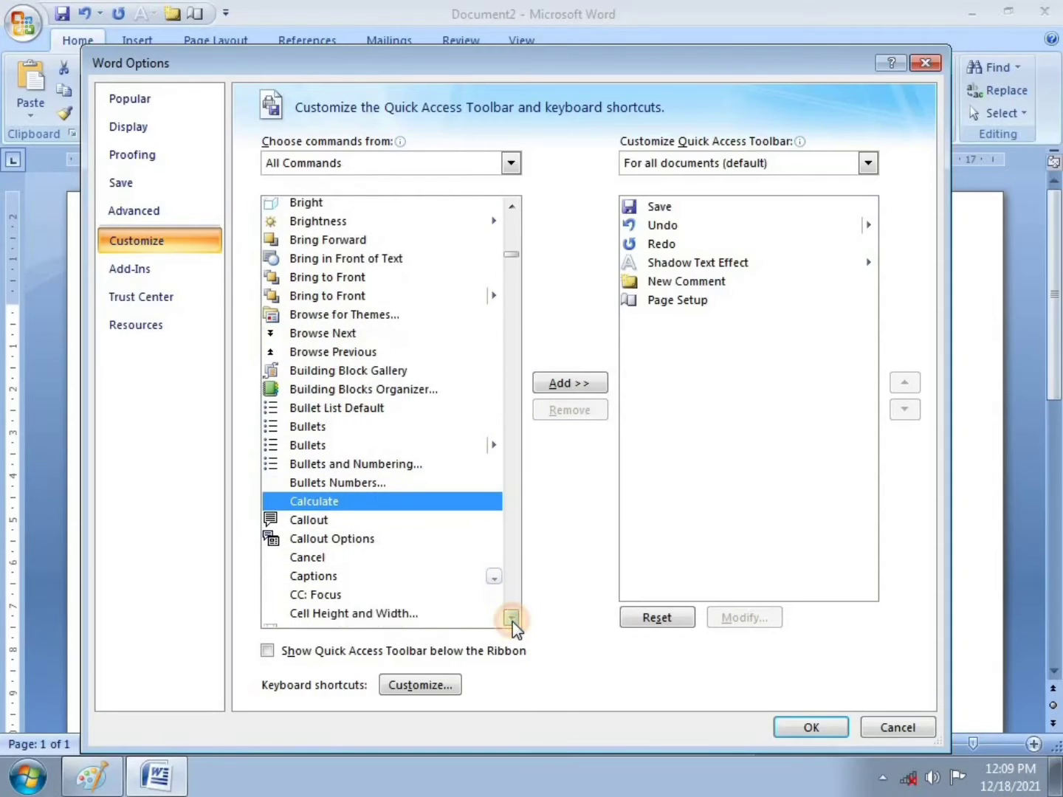
{"action": "left_click", "coordinate": [512, 621]}
{"action": "left_click_drag", "start_coordinate": [512, 621], "coordinate": [512, 622]}
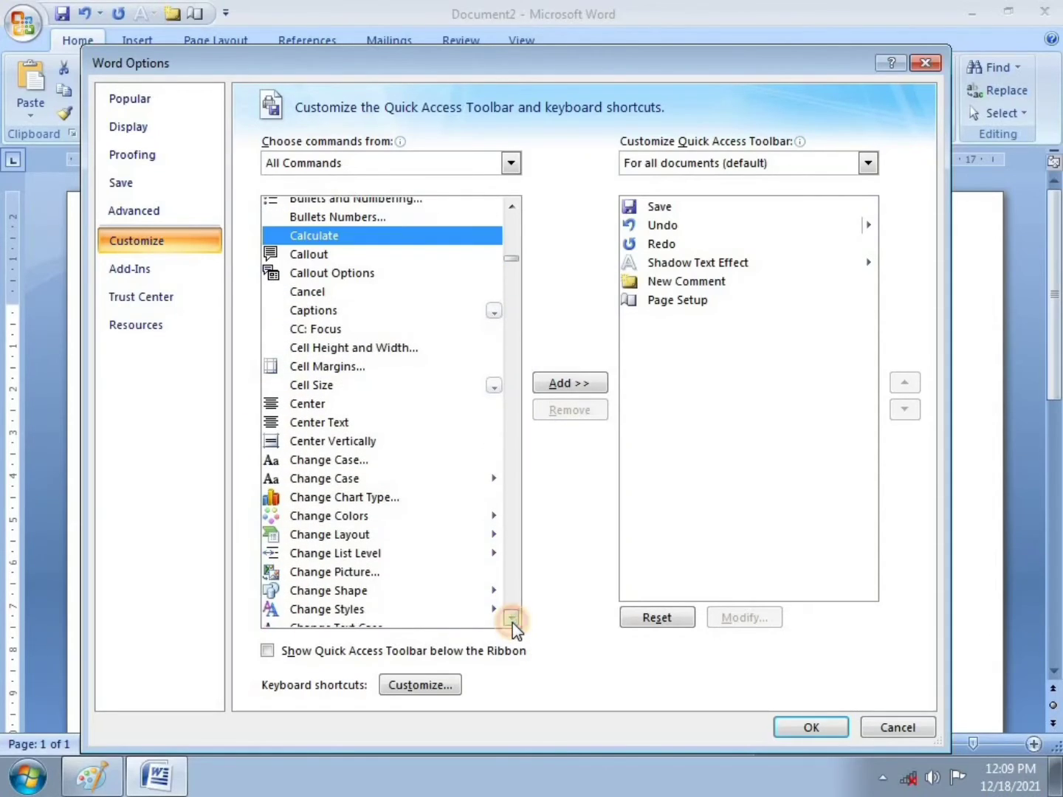
{"action": "left_click", "coordinate": [513, 621]}
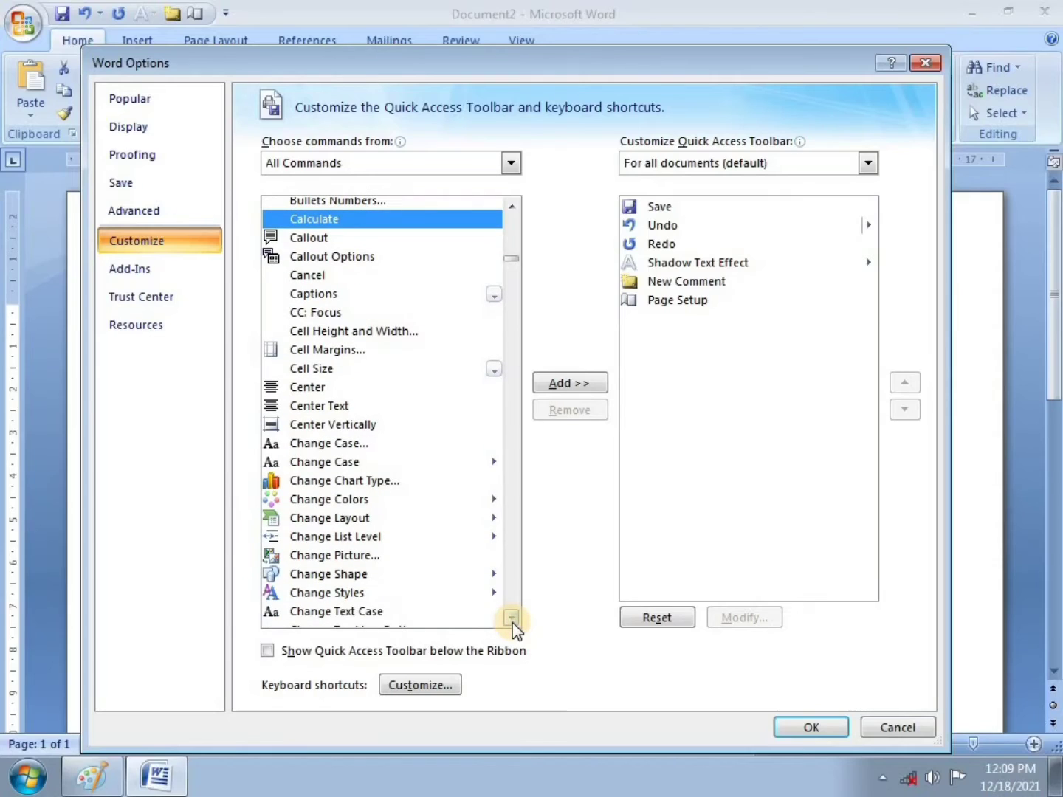
{"action": "scroll", "coordinate": [289, 458], "scroll_direction": "down", "scroll_amount": 1}
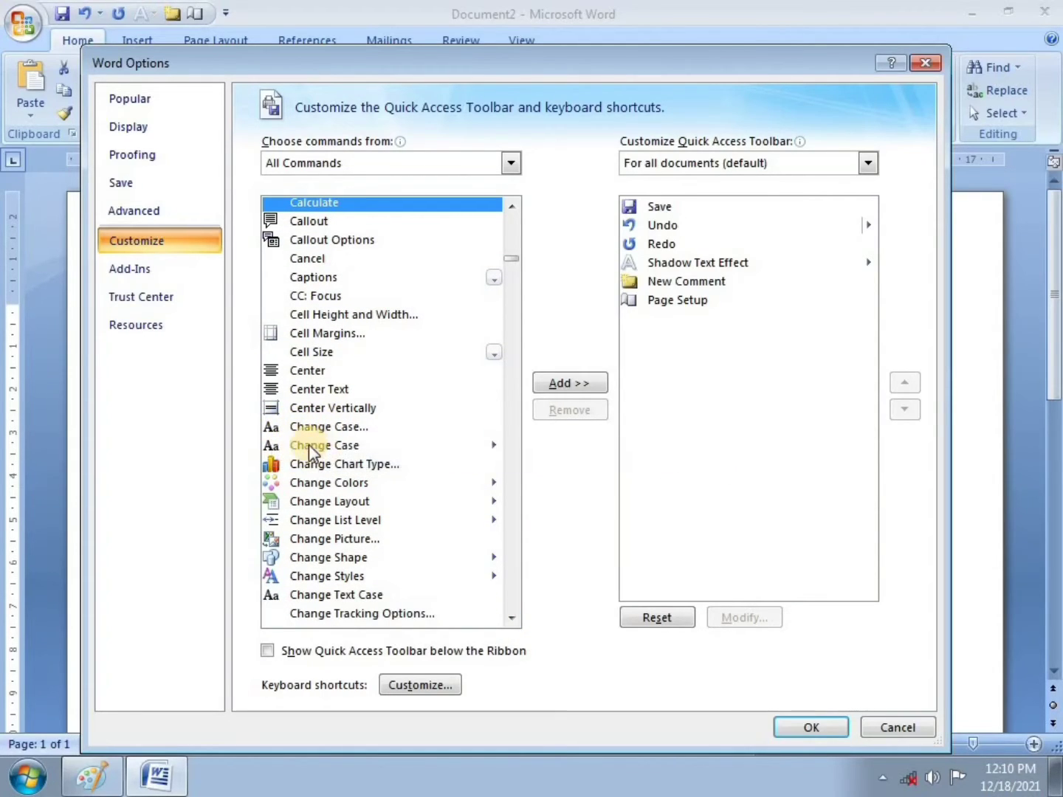
{"action": "left_click", "coordinate": [274, 432]}
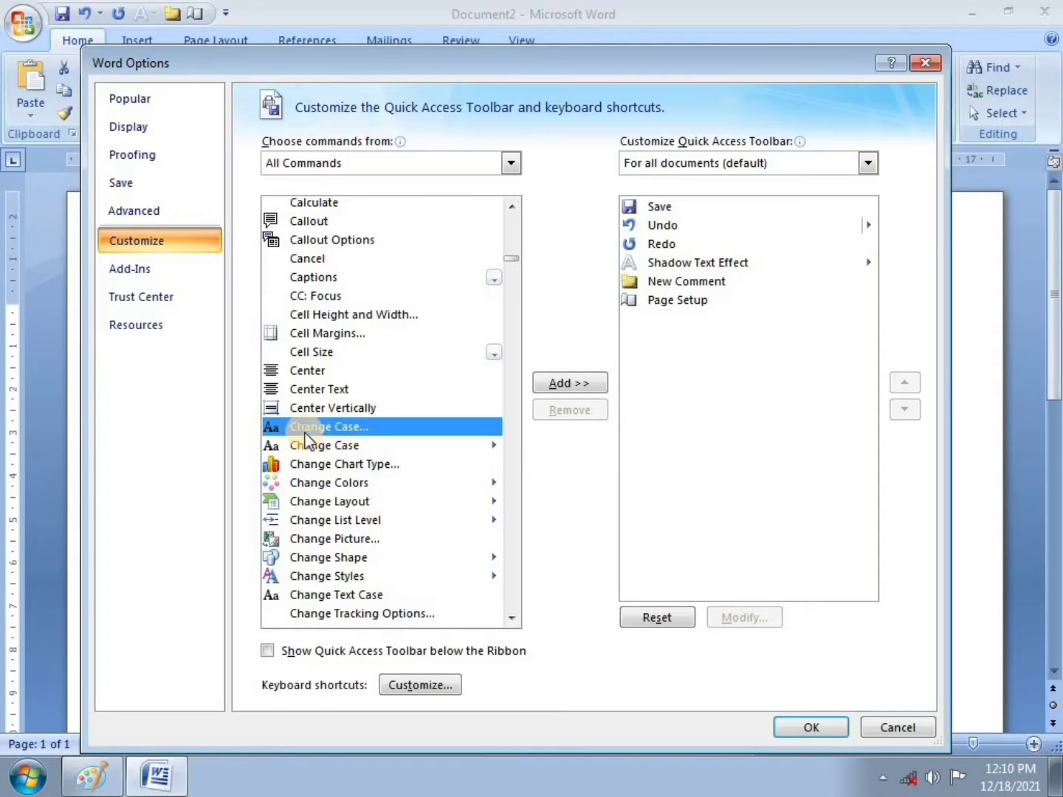
{"action": "left_click", "coordinate": [569, 382]}
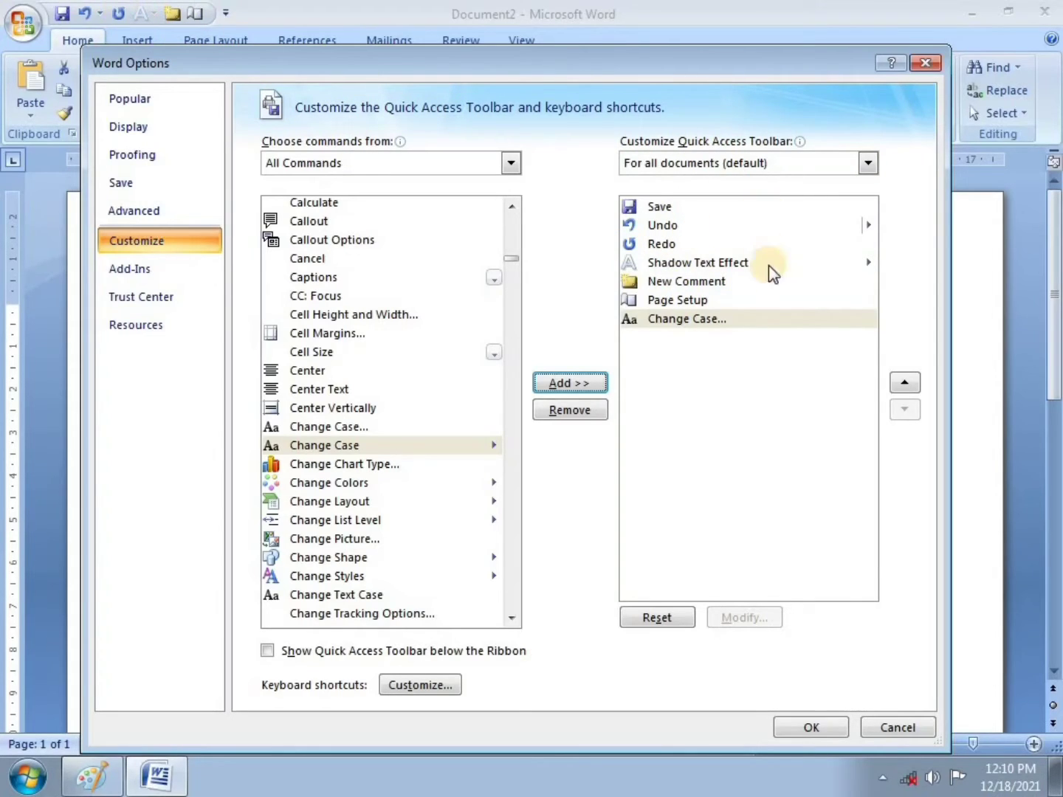
{"action": "left_click", "coordinate": [801, 728]}
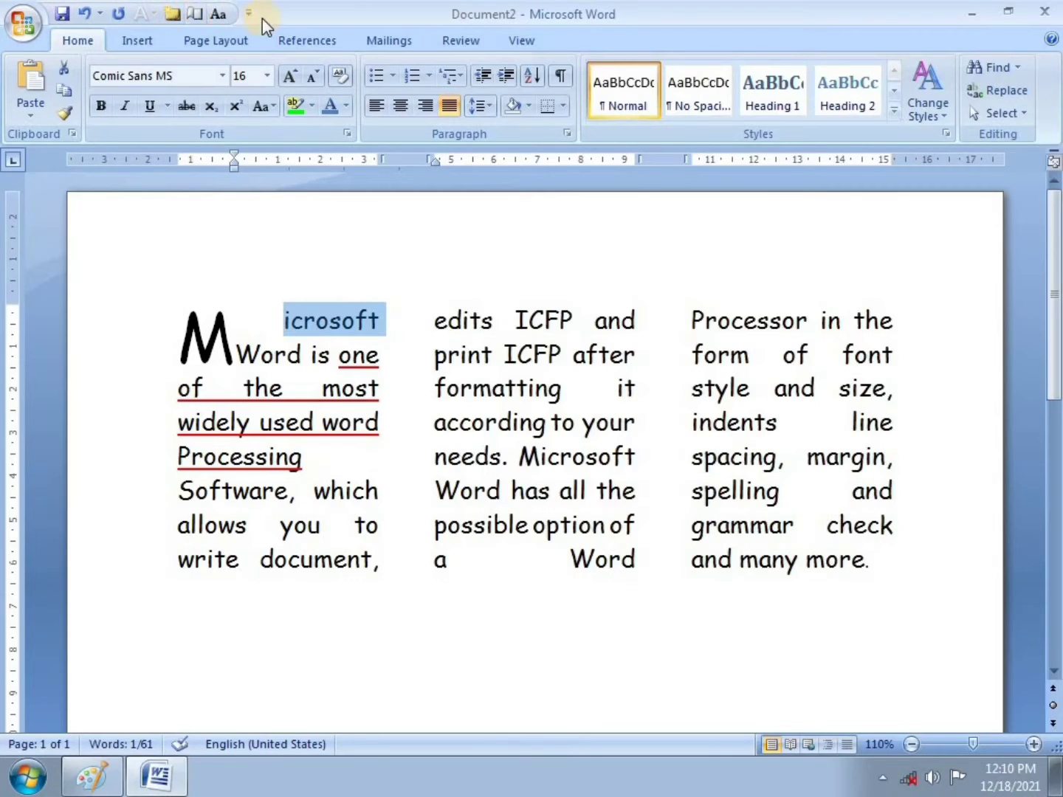
Step: Select the paragraph from the drop-cap M through 'needs.' and apply Sentence case
{"action": "left_click", "coordinate": [416, 288]}
{"action": "left_click_drag", "start_coordinate": [190, 309], "coordinate": [890, 571]}
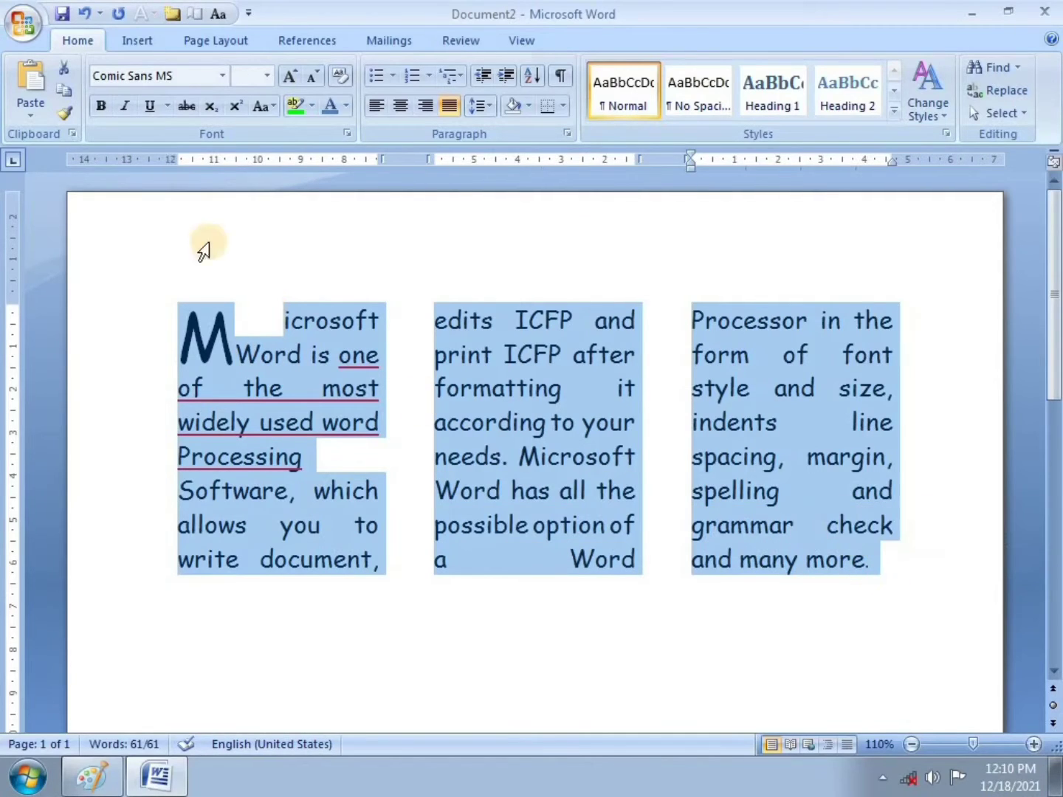
{"action": "left_click", "coordinate": [220, 13]}
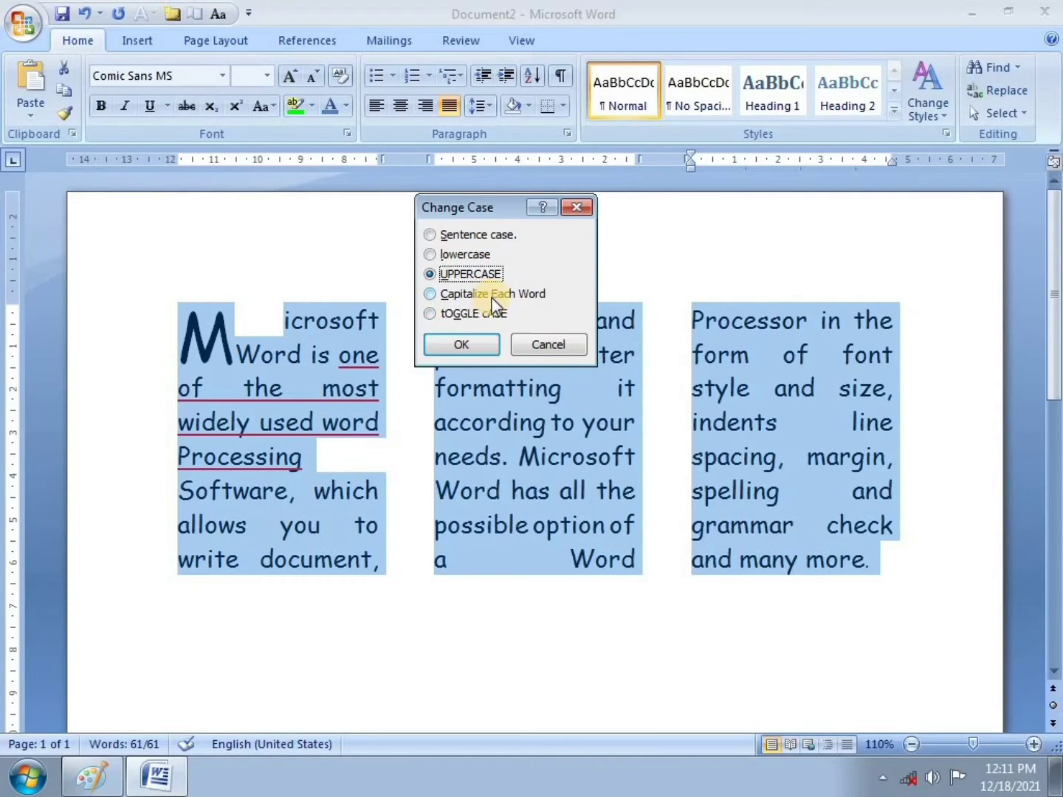
{"action": "left_click_drag", "start_coordinate": [491, 207], "coordinate": [491, 189]}
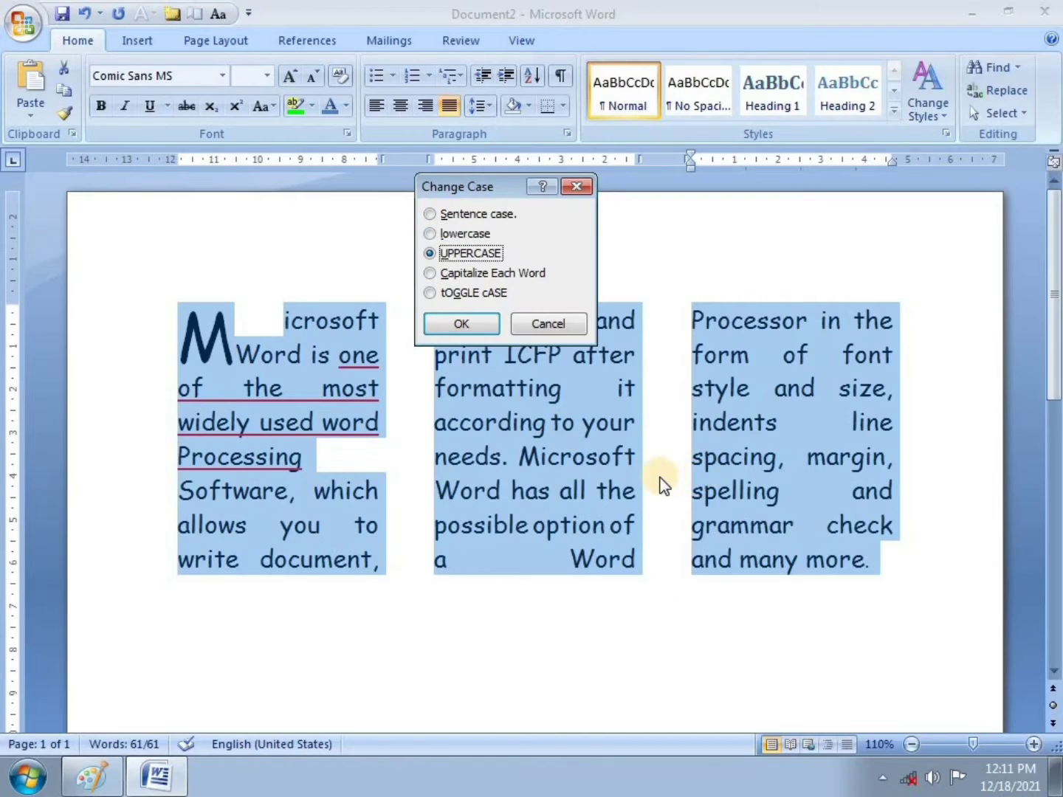
{"action": "left_click_drag", "start_coordinate": [480, 186], "coordinate": [495, 142]}
{"action": "left_click", "coordinate": [477, 169]}
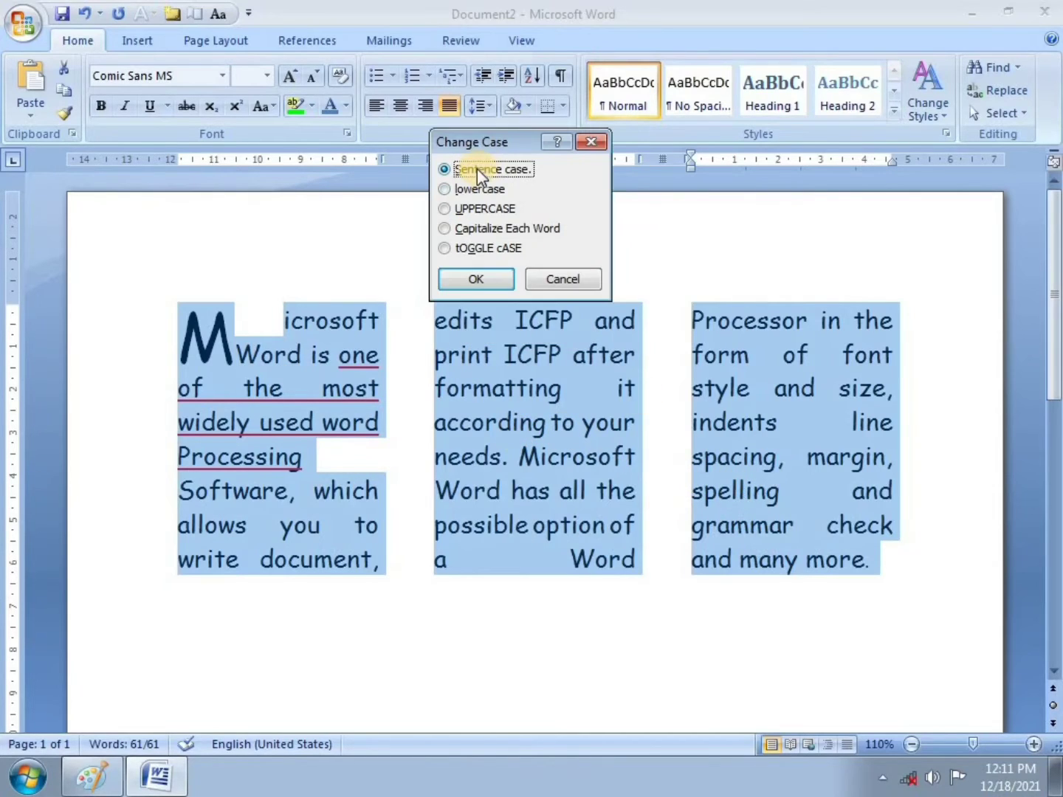
{"action": "left_click", "coordinate": [494, 275]}
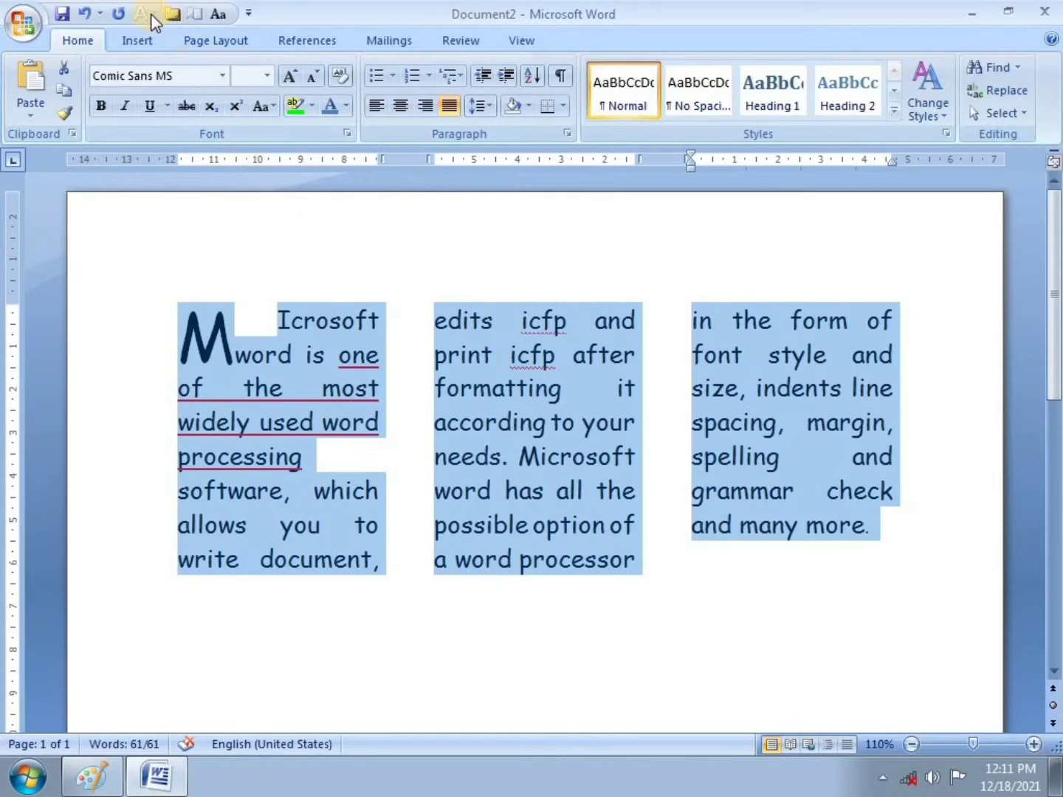
Step: Change the paragraph to lowercase, then to UPPERCASE
{"action": "left_click", "coordinate": [218, 14]}
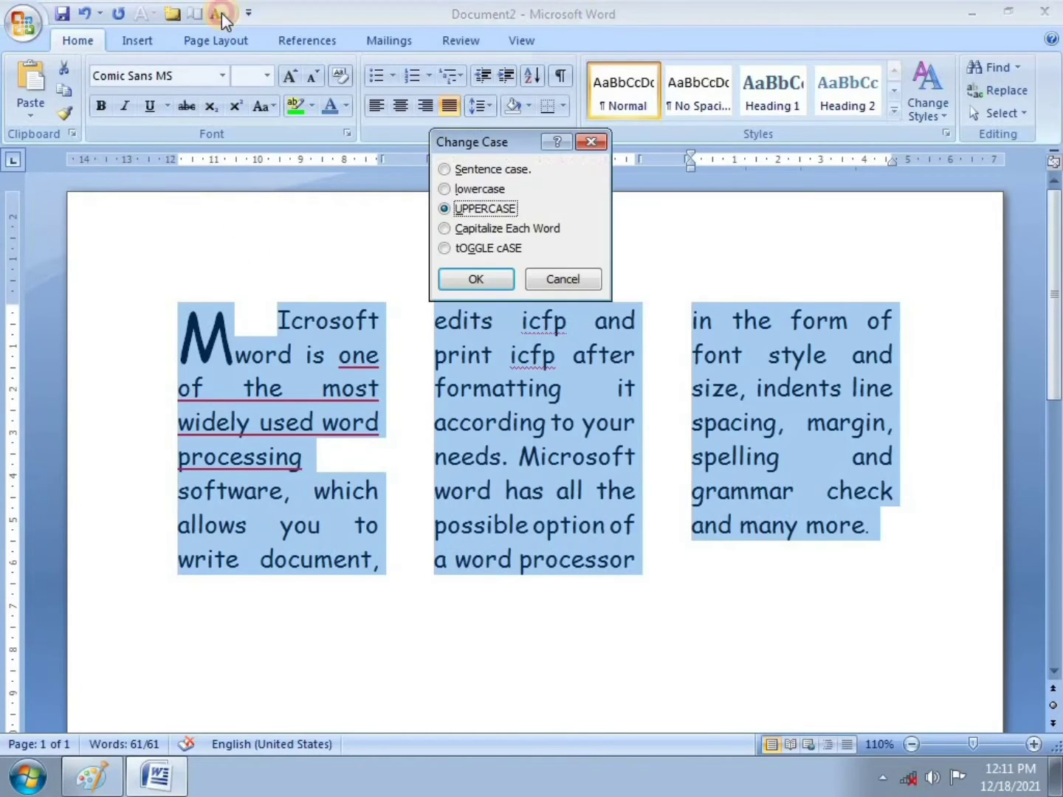
{"action": "left_click", "coordinate": [448, 191]}
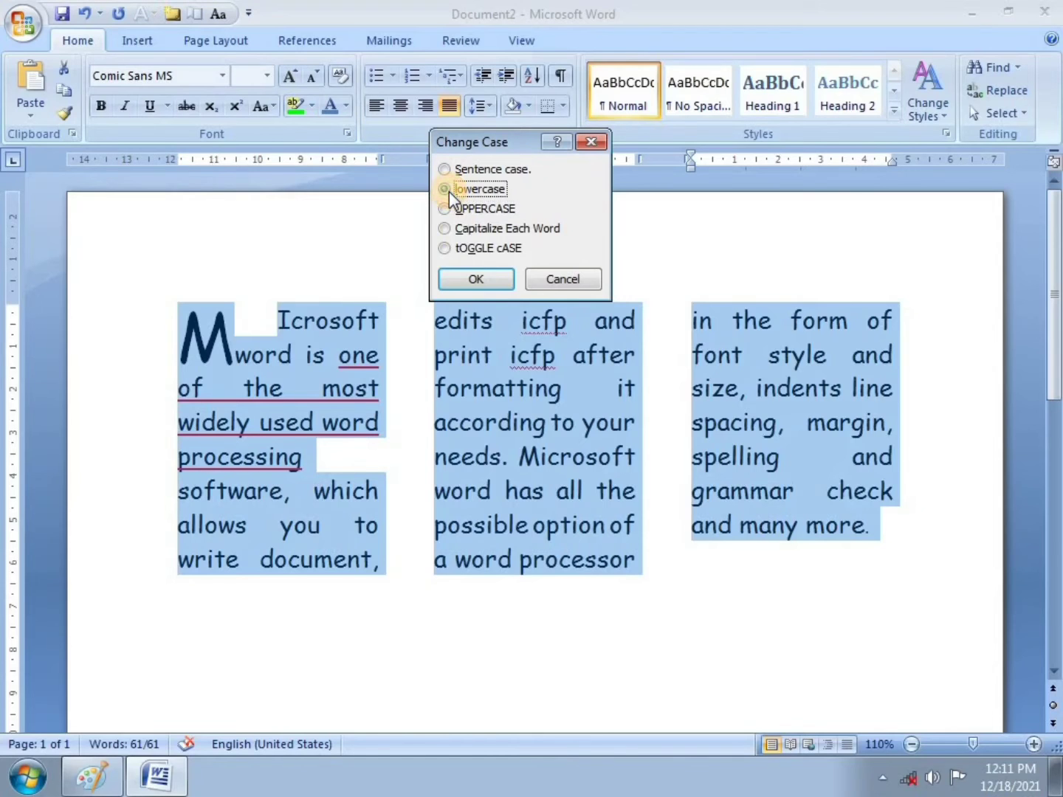
{"action": "left_click", "coordinate": [476, 280]}
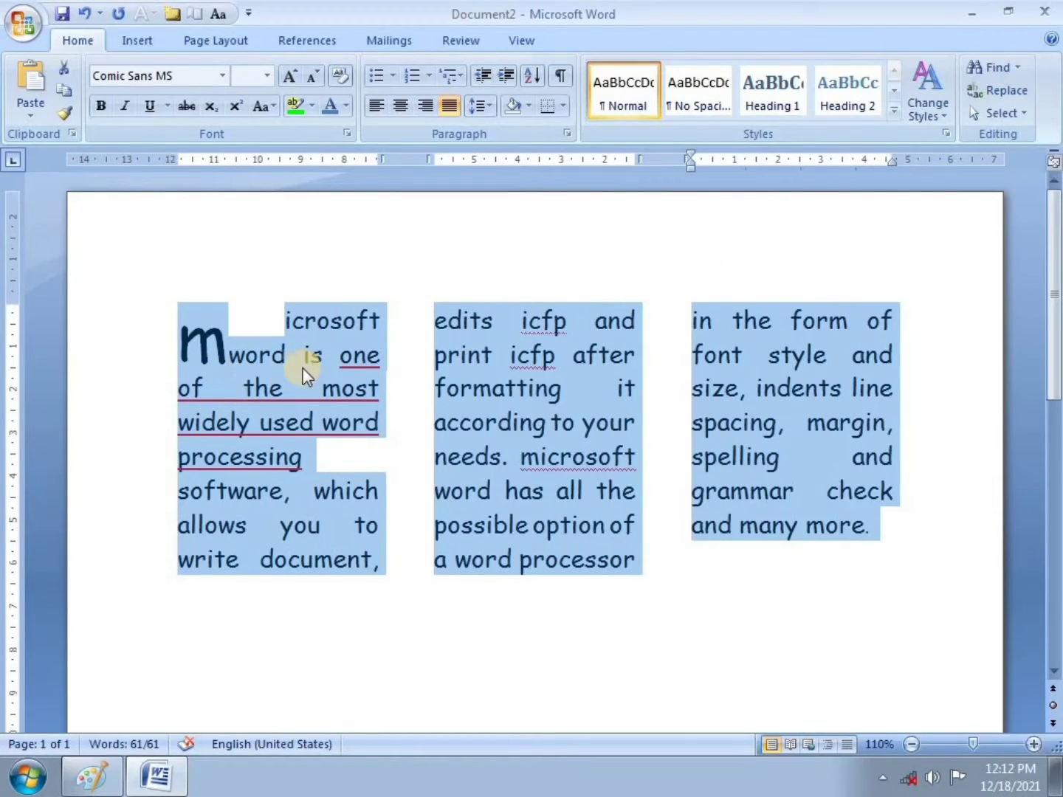
{"action": "left_click", "coordinate": [229, 14]}
{"action": "left_click", "coordinate": [443, 210]}
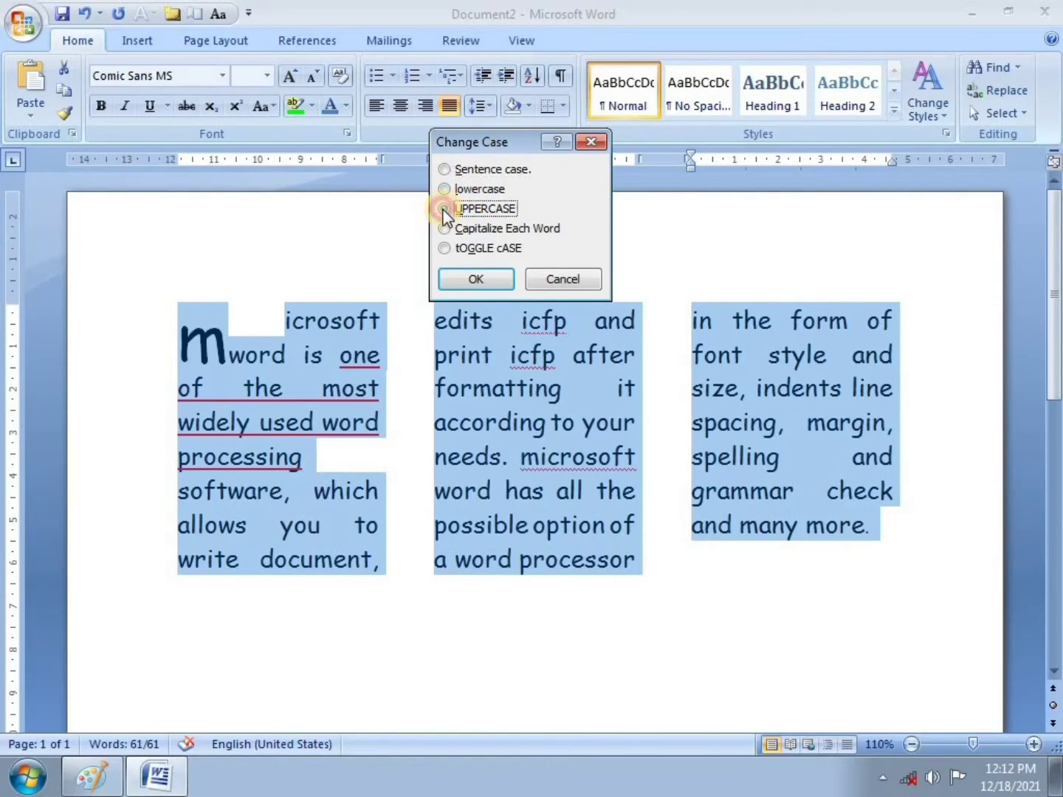
{"action": "left_click", "coordinate": [475, 278]}
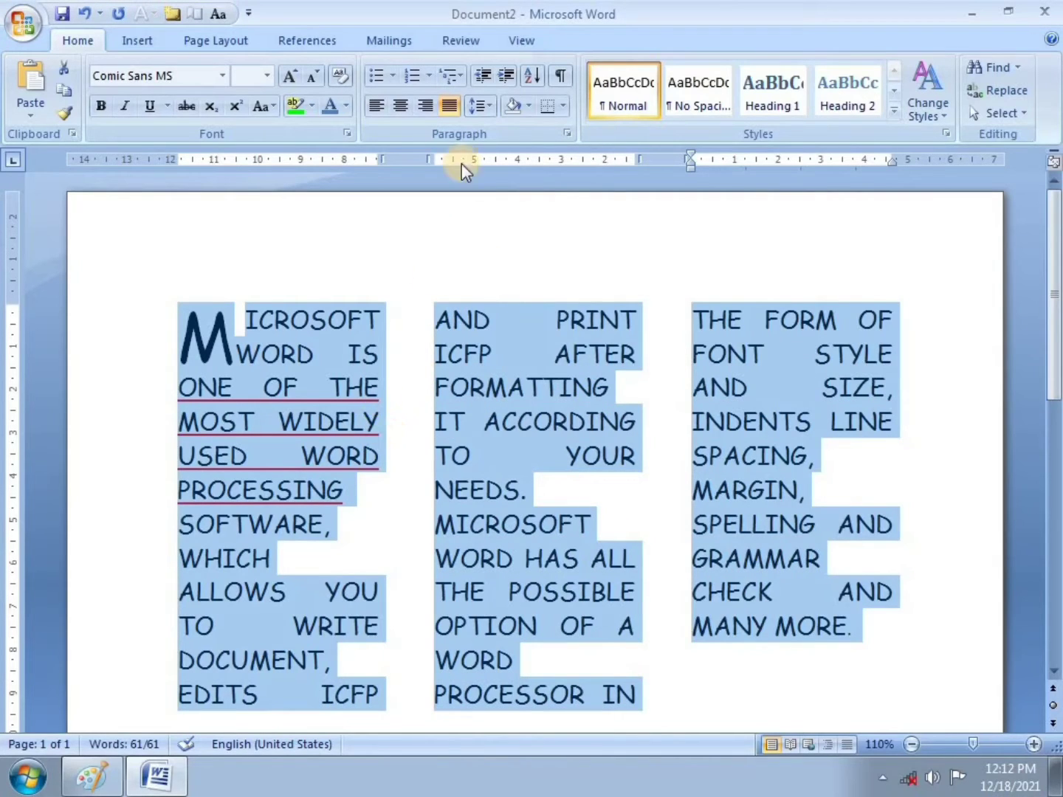
Step: Apply Capitalize Each Word, then tOGGLE cASE to the paragraph
{"action": "left_click", "coordinate": [218, 17]}
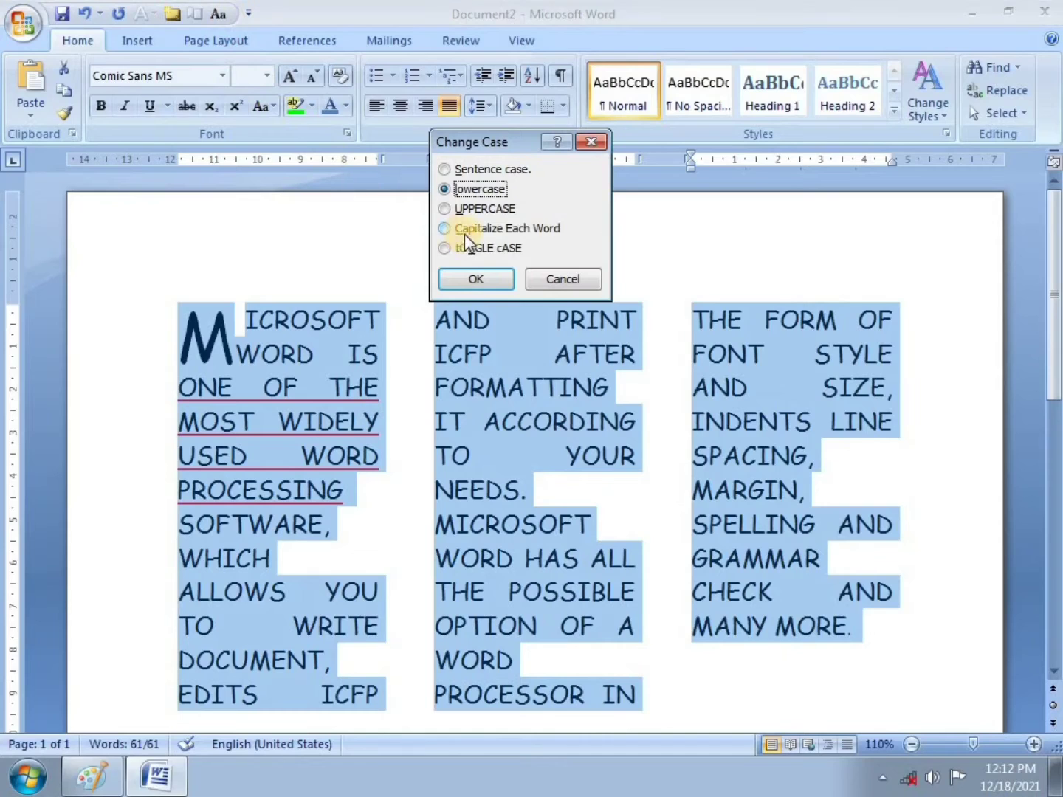
{"action": "left_click", "coordinate": [495, 228]}
{"action": "left_click", "coordinate": [488, 273]}
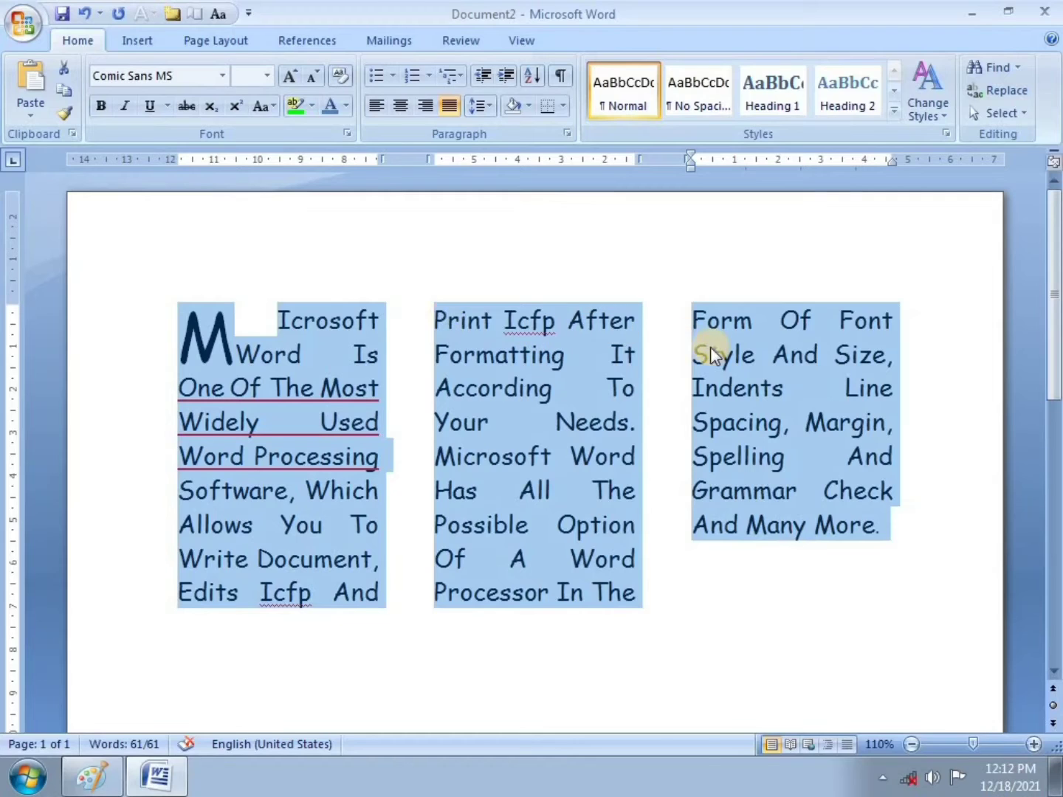
{"action": "left_click", "coordinate": [222, 15]}
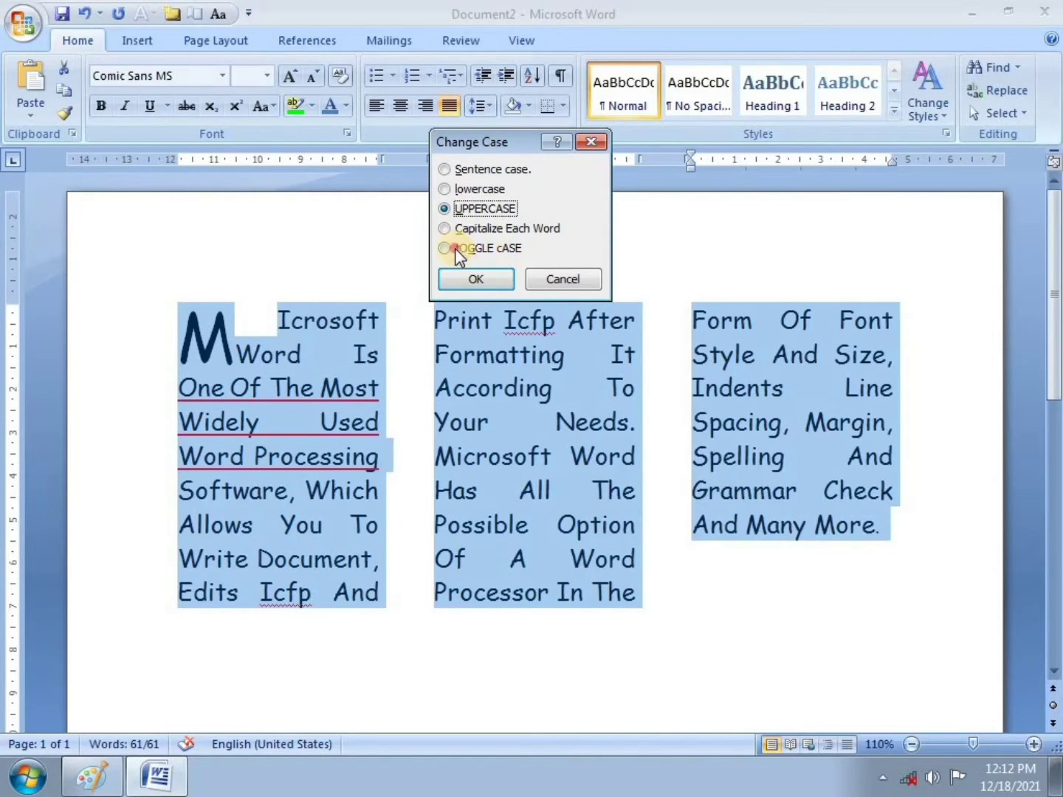
{"action": "left_click", "coordinate": [455, 248]}
{"action": "left_click", "coordinate": [462, 278]}
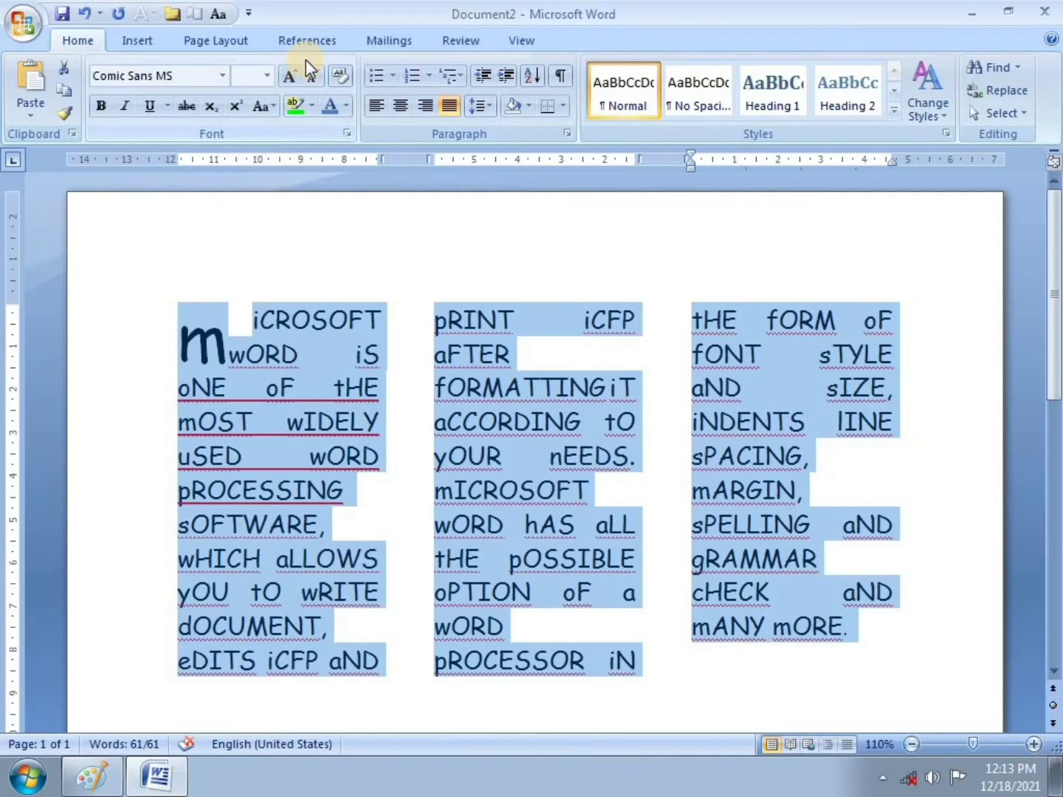
Step: Return the paragraph to Sentence case and deselect the text
{"action": "left_click", "coordinate": [229, 14]}
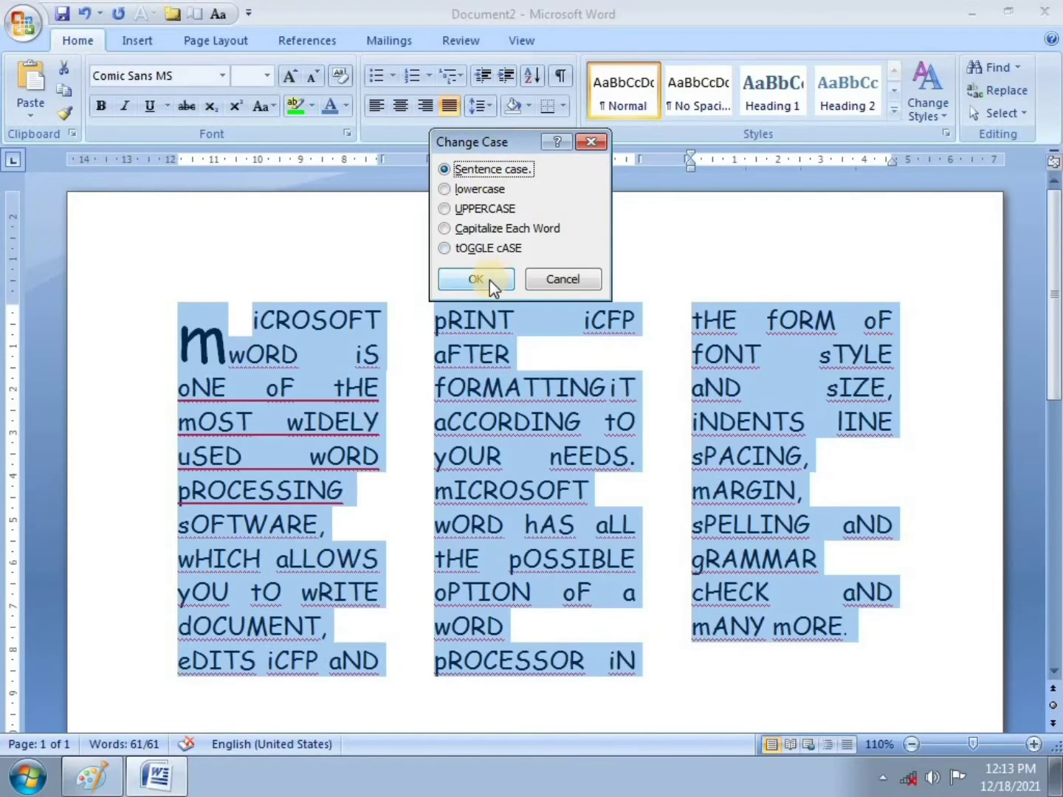
{"action": "left_click", "coordinate": [489, 282]}
{"action": "left_click", "coordinate": [482, 236]}
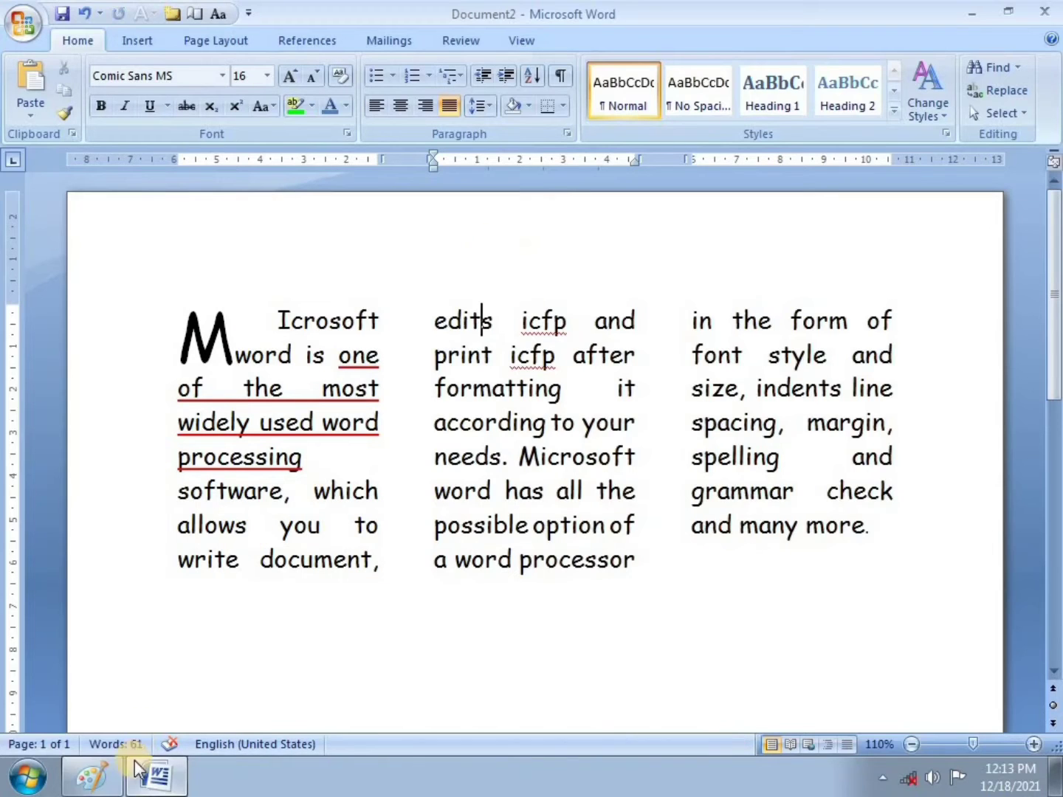
Step: Tick item 5 in red on the Lesson 5 photo in Paint, then return to Word
{"action": "mouse_move", "coordinate": [157, 778]}
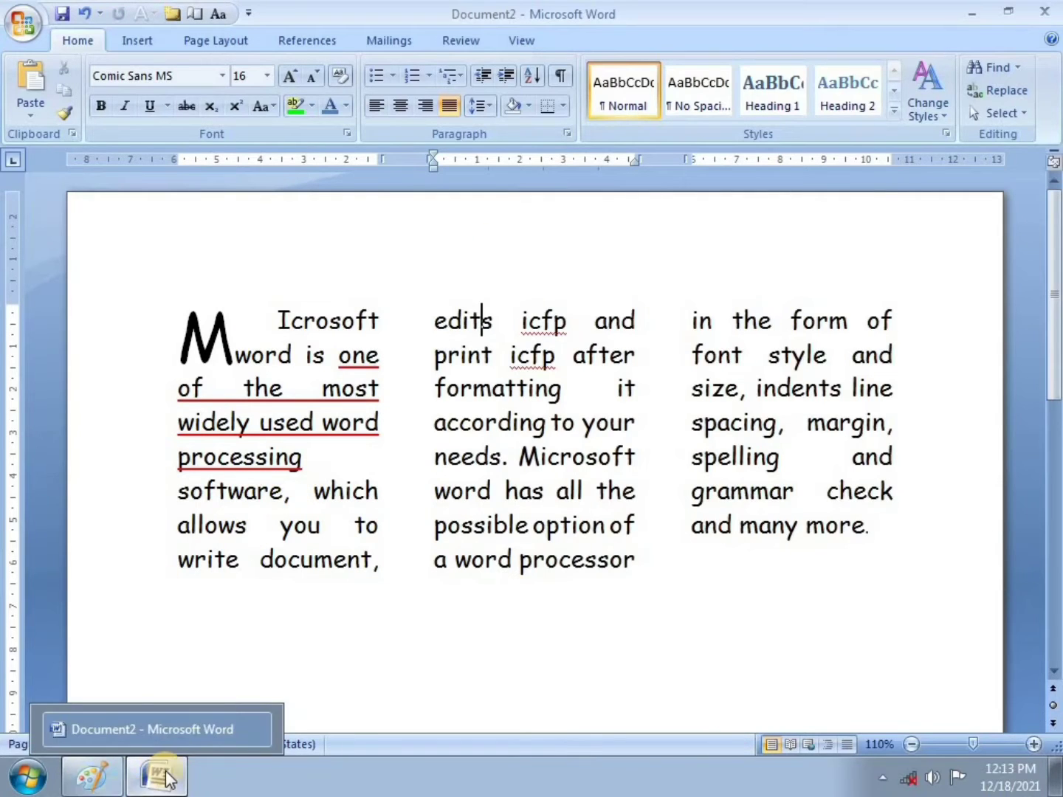
{"action": "left_click", "coordinate": [156, 774]}
{"action": "left_click_drag", "start_coordinate": [93, 551], "coordinate": [132, 527]}
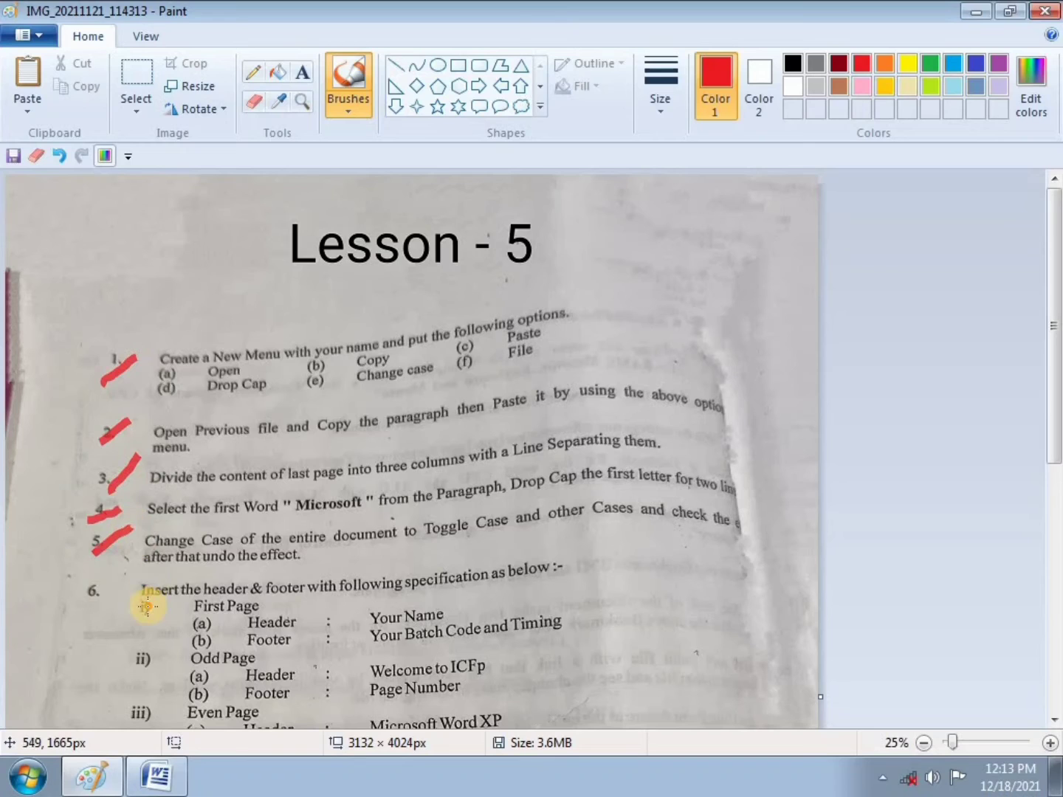
{"action": "scroll", "coordinate": [481, 557], "scroll_direction": "down", "scroll_amount": 3}
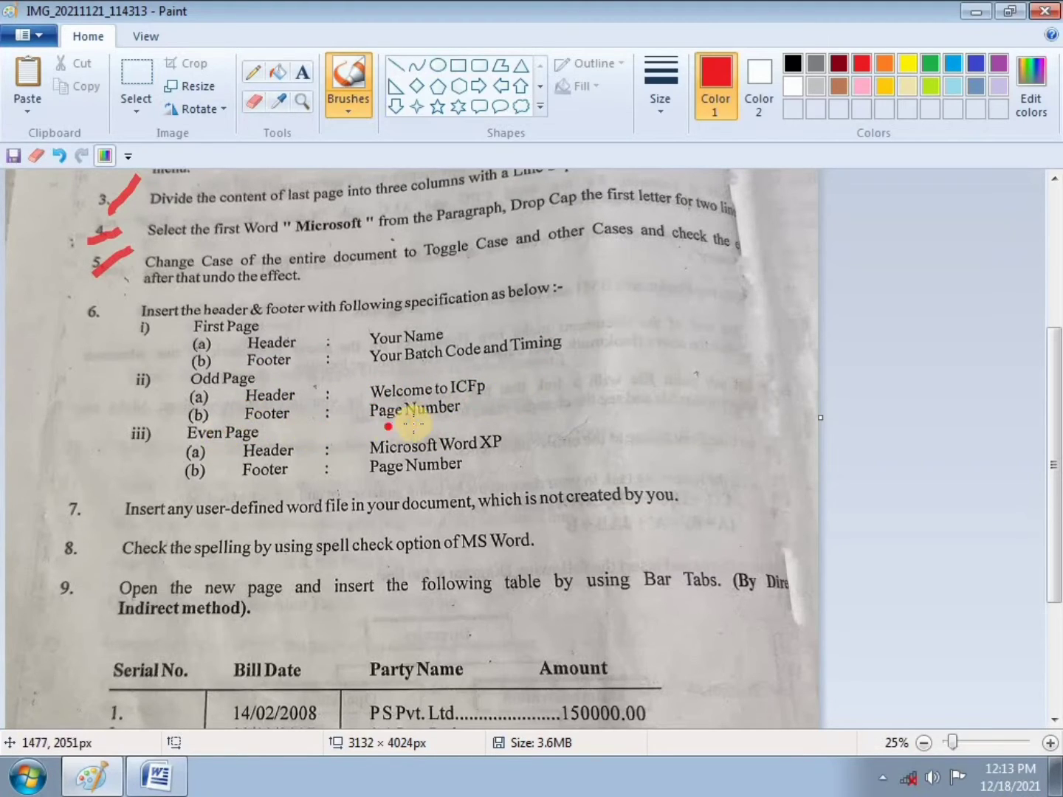
{"action": "mouse_move", "coordinate": [142, 789]}
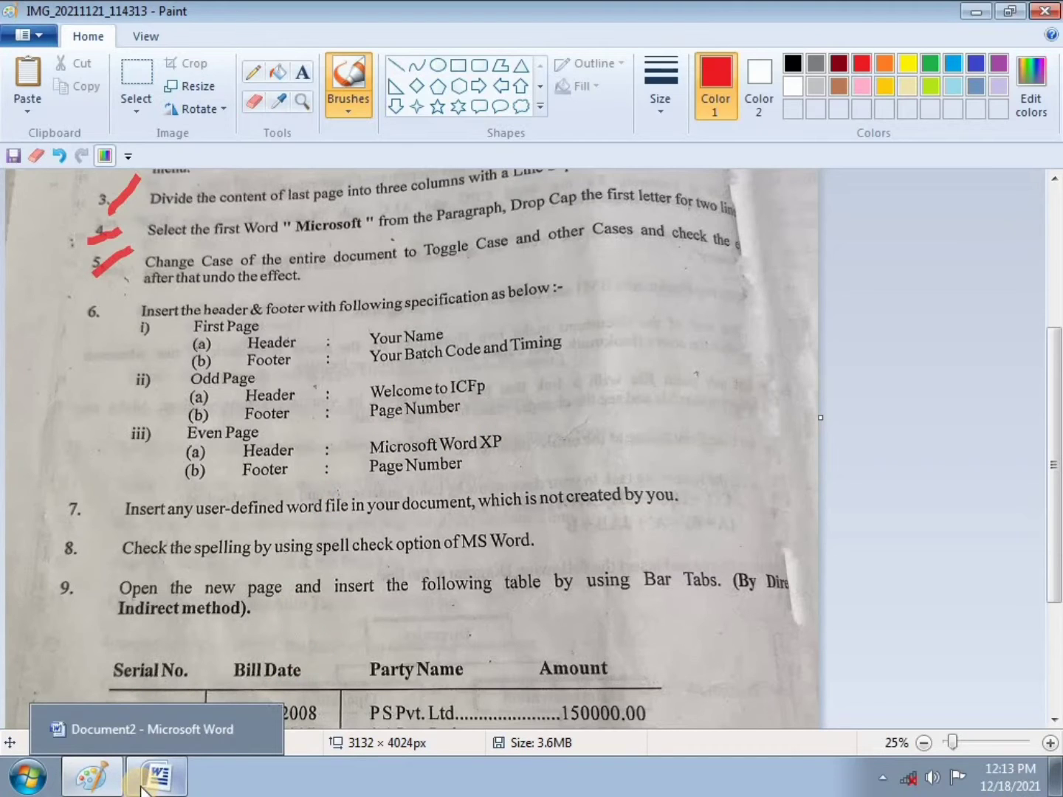
{"action": "left_click", "coordinate": [142, 790]}
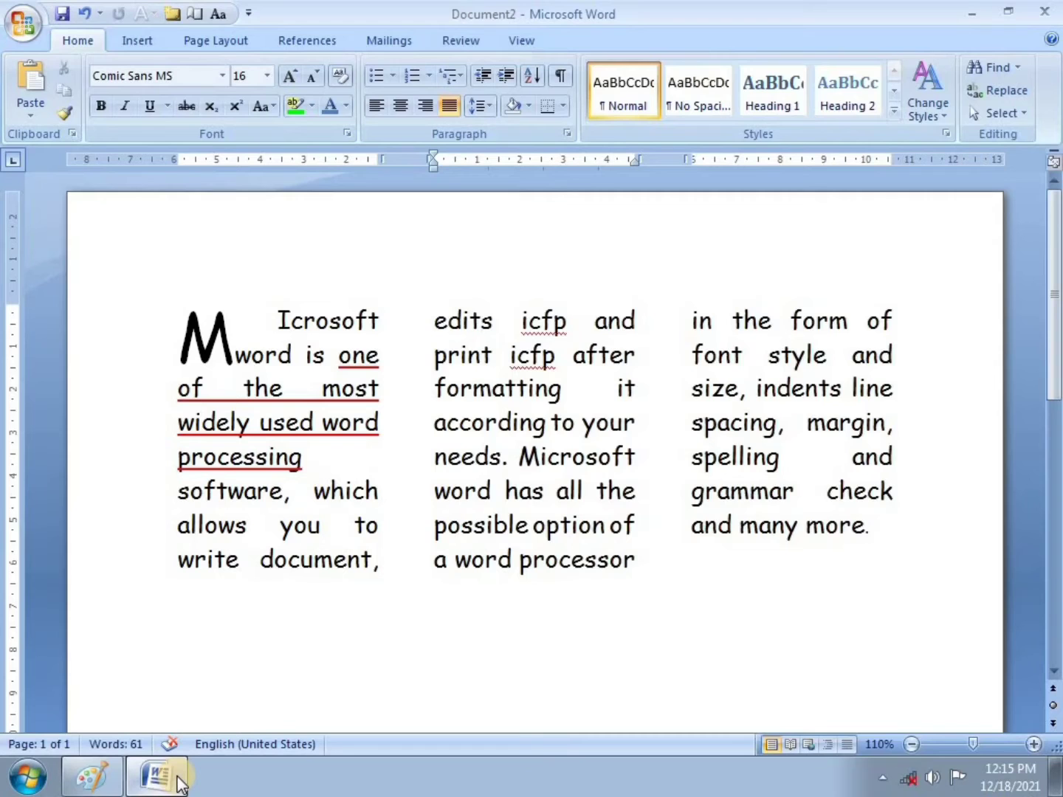
Step: Add blank paragraphs below the columns until Document2 spans three pages, then view at 100% zoom
{"action": "scroll", "coordinate": [444, 642], "scroll_direction": "down", "scroll_amount": 1}
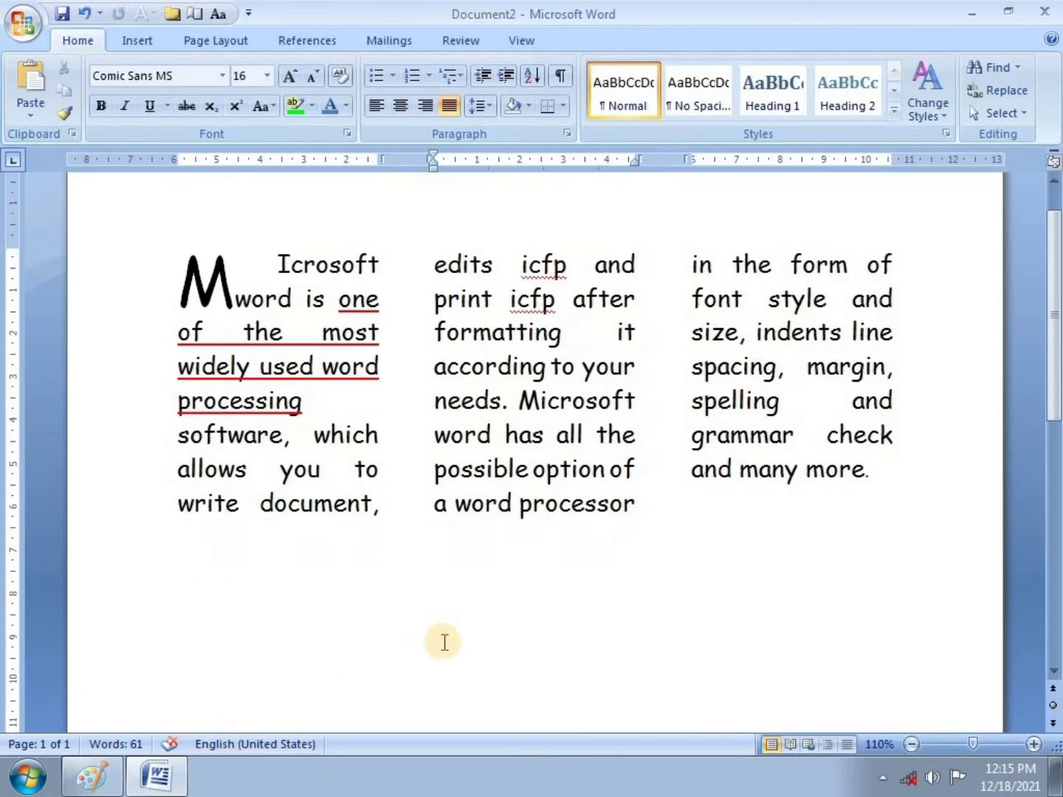
{"action": "left_click_drag", "start_coordinate": [1056, 389], "coordinate": [1056, 653]}
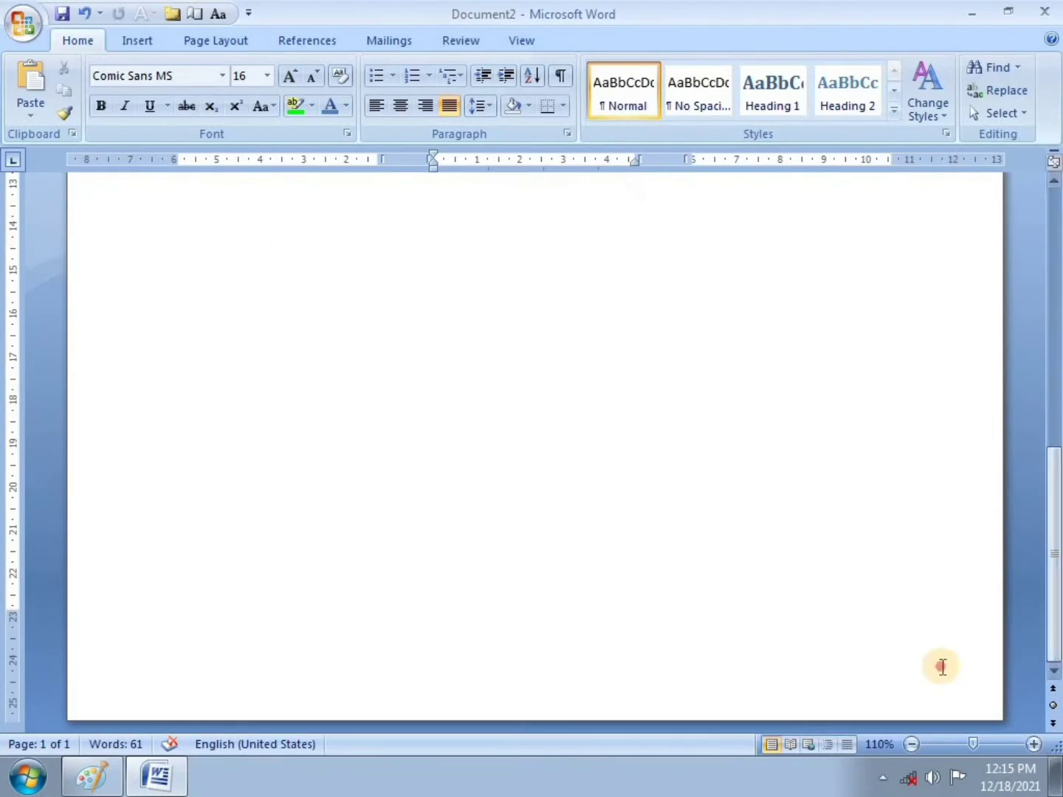
{"action": "left_click", "coordinate": [941, 667]}
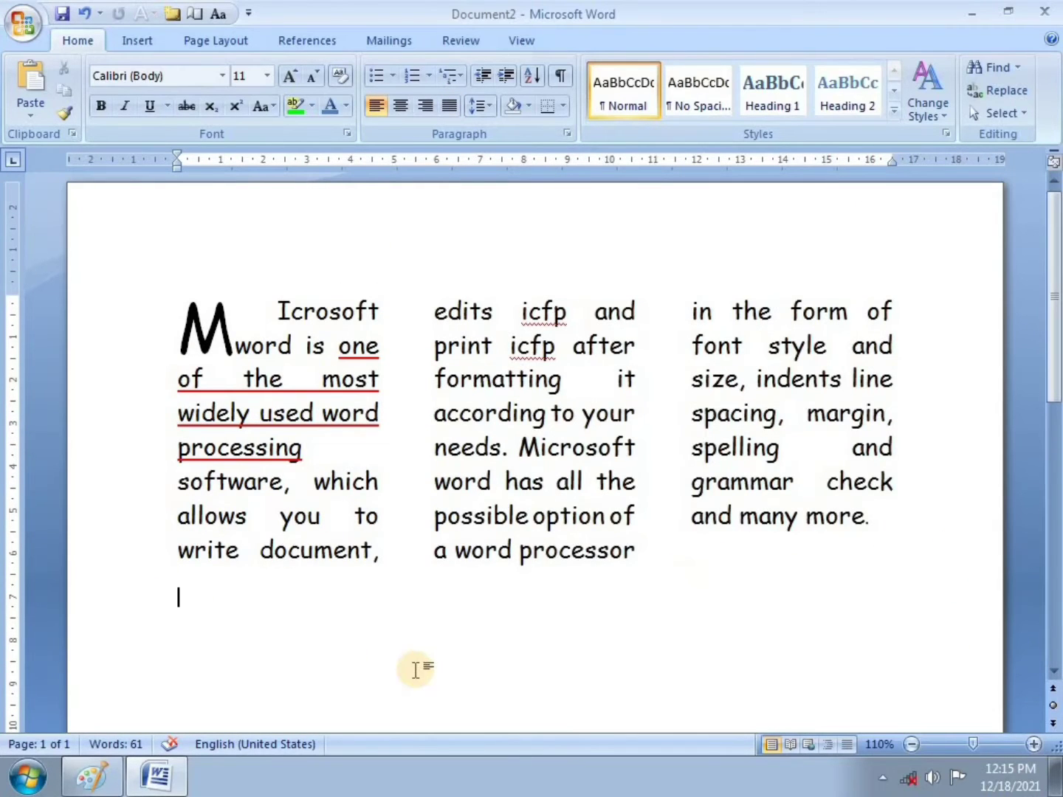
{"action": "key", "text": "Return"}
{"action": "key", "text": "Return"}
{"action": "key", "text": "Return"}
{"action": "key", "text": "Return"}
{"action": "key", "text": "Return"}
{"action": "key", "text": "Return"}
{"action": "key", "text": "Return"}
{"action": "key", "text": "Return"}
{"action": "key", "text": "Return"}
{"action": "key", "text": "Return"}
{"action": "key", "text": "Return"}
{"action": "key", "text": "Return"}
{"action": "key", "text": "Return"}
{"action": "key", "text": "Return"}
{"action": "key", "text": "Return"}
{"action": "key", "text": "Return"}
{"action": "key", "text": "Return"}
{"action": "key", "text": "Return"}
{"action": "key", "text": "Return"}
{"action": "key", "text": "Return"}
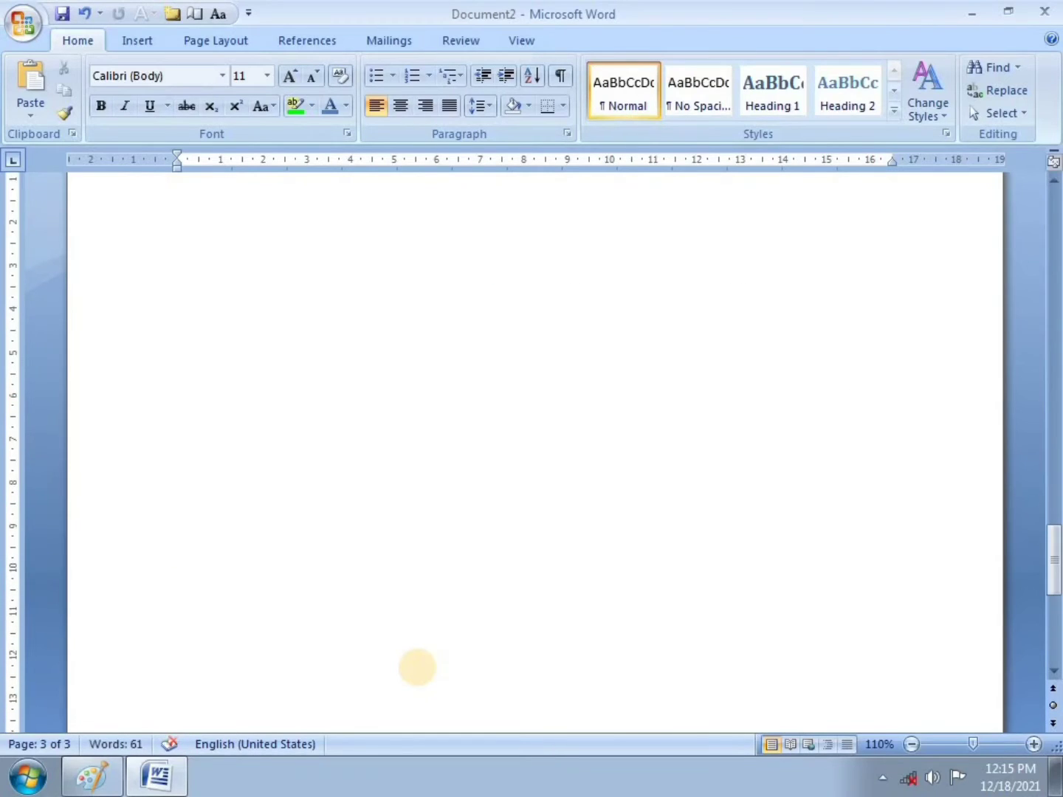
{"action": "key", "text": "Return"}
{"action": "key", "text": "Return"}
{"action": "key", "text": "Return"}
{"action": "key", "text": "Return"}
{"action": "key", "text": "Return"}
{"action": "key", "text": "Return"}
{"action": "key", "text": "Return"}
{"action": "key", "text": "Return"}
{"action": "key", "text": "Return"}
{"action": "key", "text": "Return"}
{"action": "scroll", "coordinate": [420, 659], "scroll_direction": "up", "scroll_amount": 12}
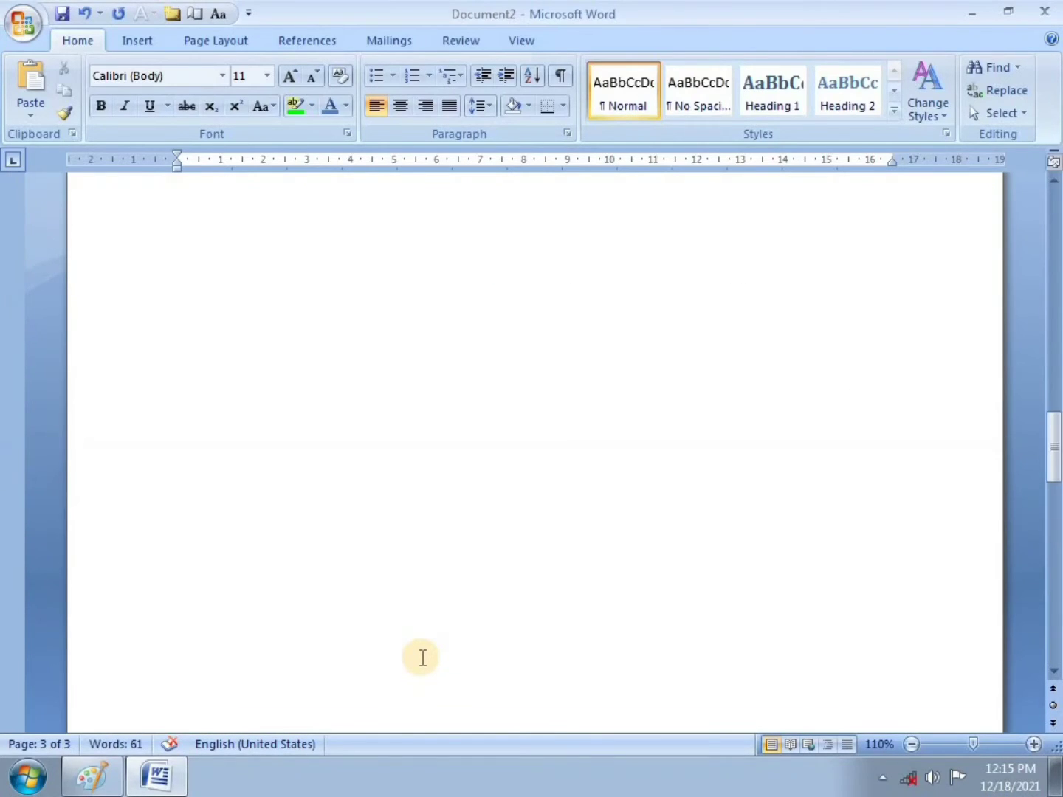
{"action": "scroll", "coordinate": [421, 658], "scroll_direction": "up", "scroll_amount": 5}
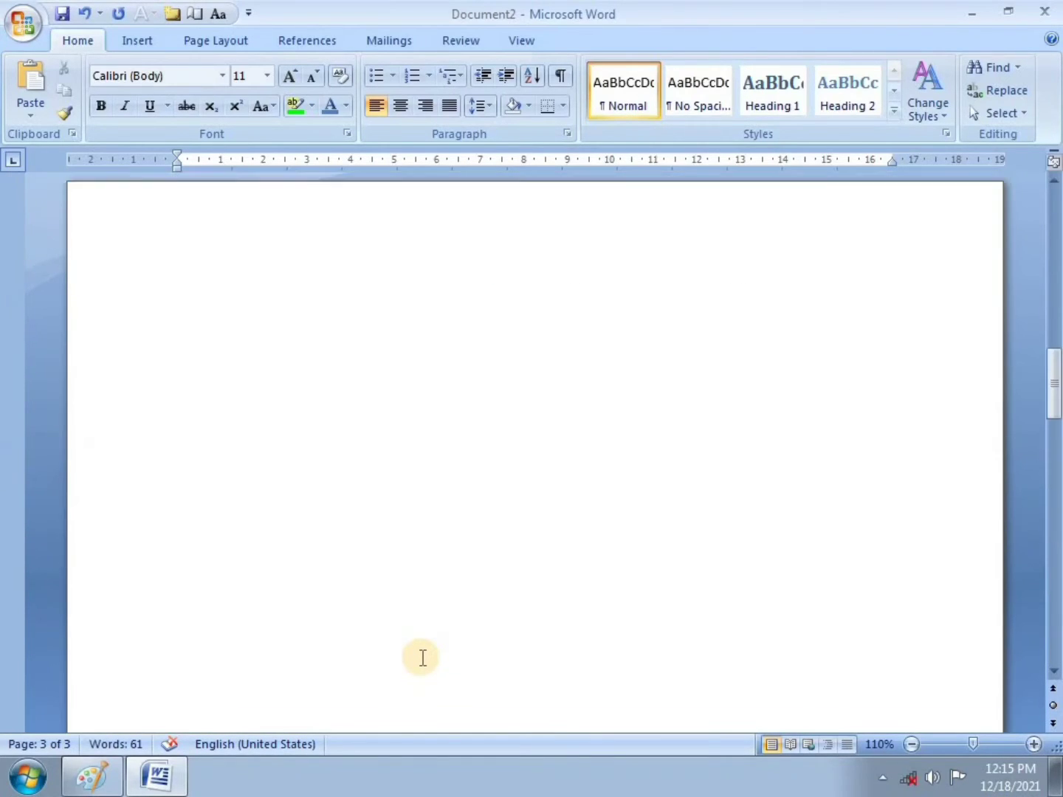
{"action": "left_click", "coordinate": [916, 745]}
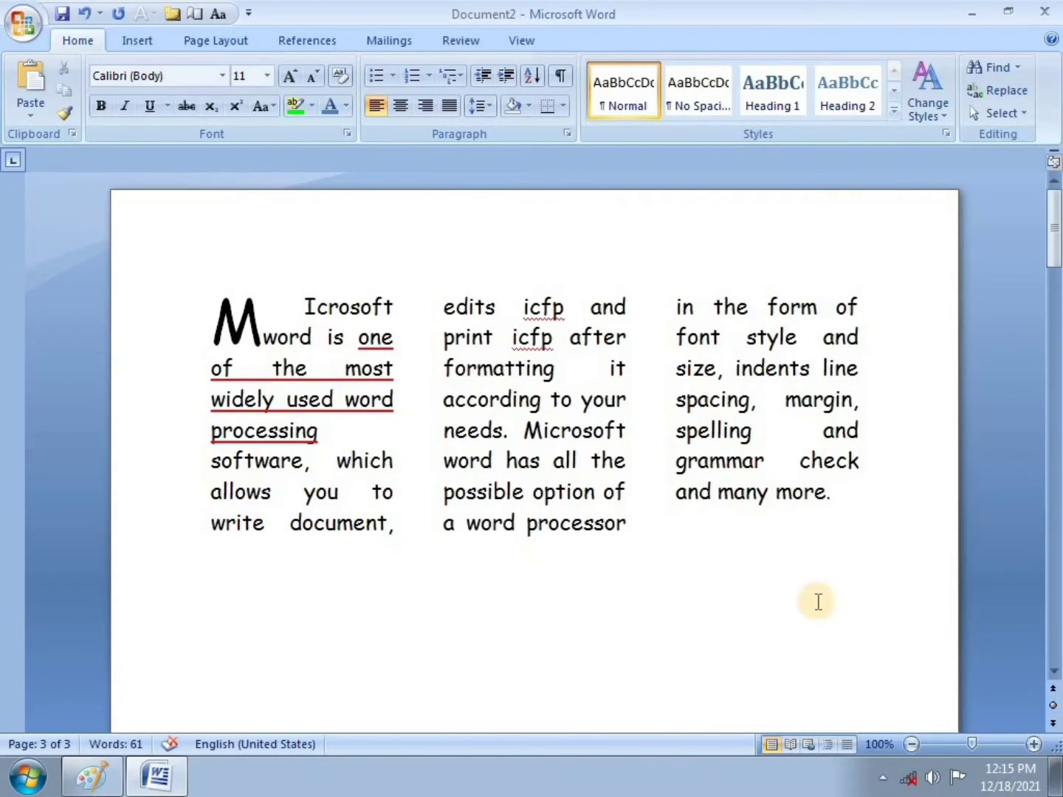
{"action": "scroll", "coordinate": [997, 414], "scroll_direction": "down", "scroll_amount": 5}
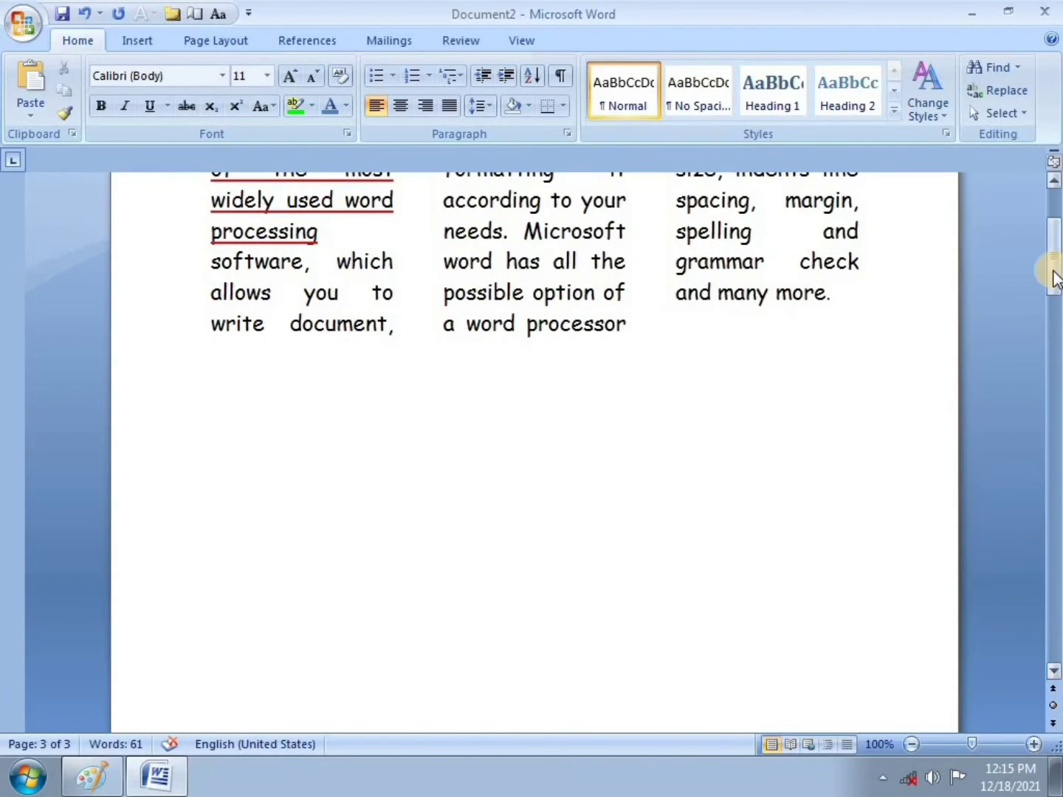
{"action": "scroll", "coordinate": [812, 333], "scroll_direction": "up", "scroll_amount": 5}
{"action": "left_click", "coordinate": [609, 397]}
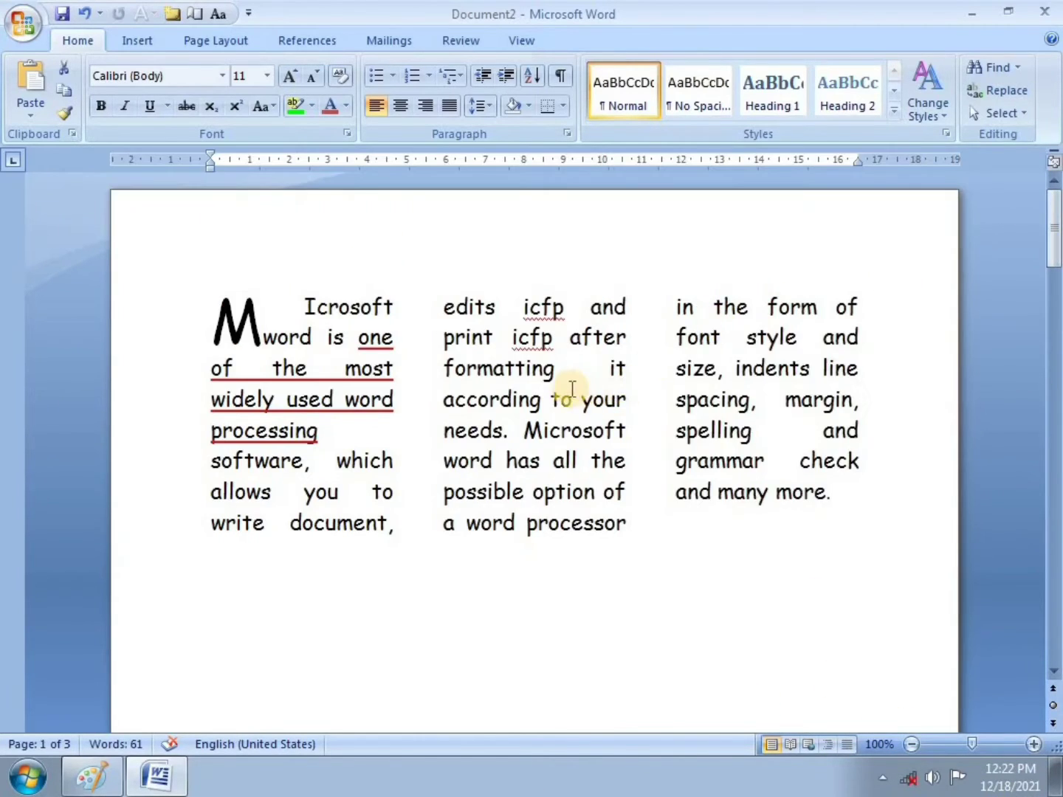
{"action": "double_click", "coordinate": [415, 230]}
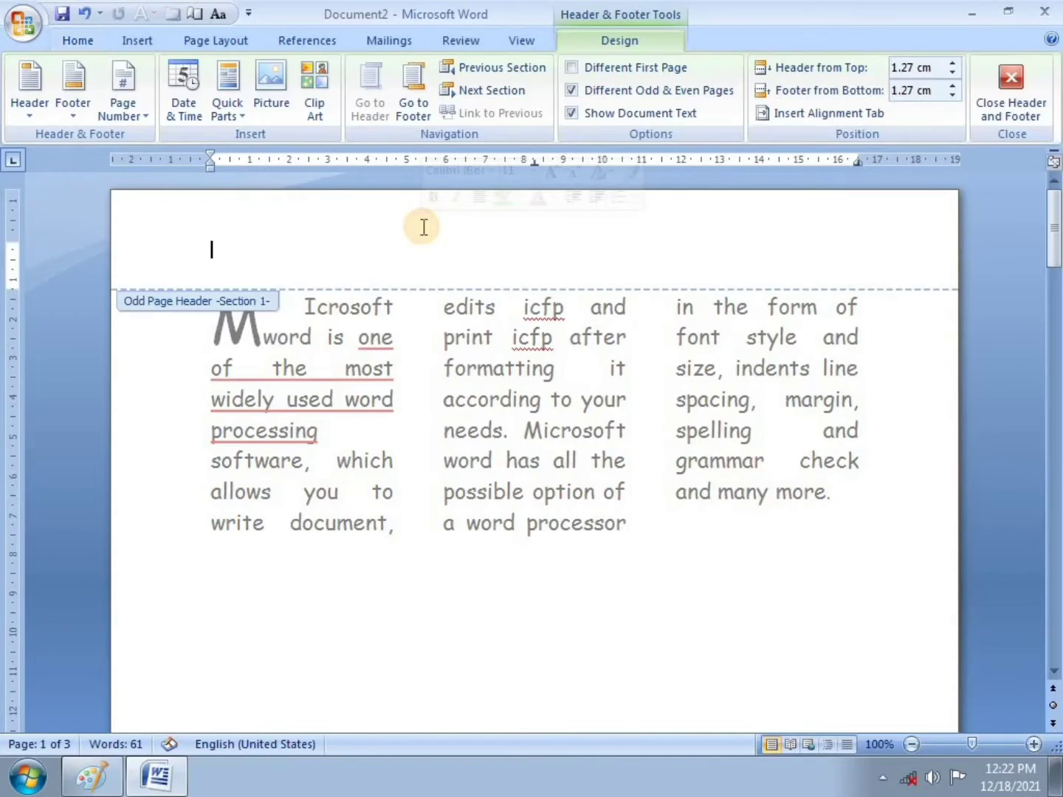
{"action": "double_click", "coordinate": [480, 652]}
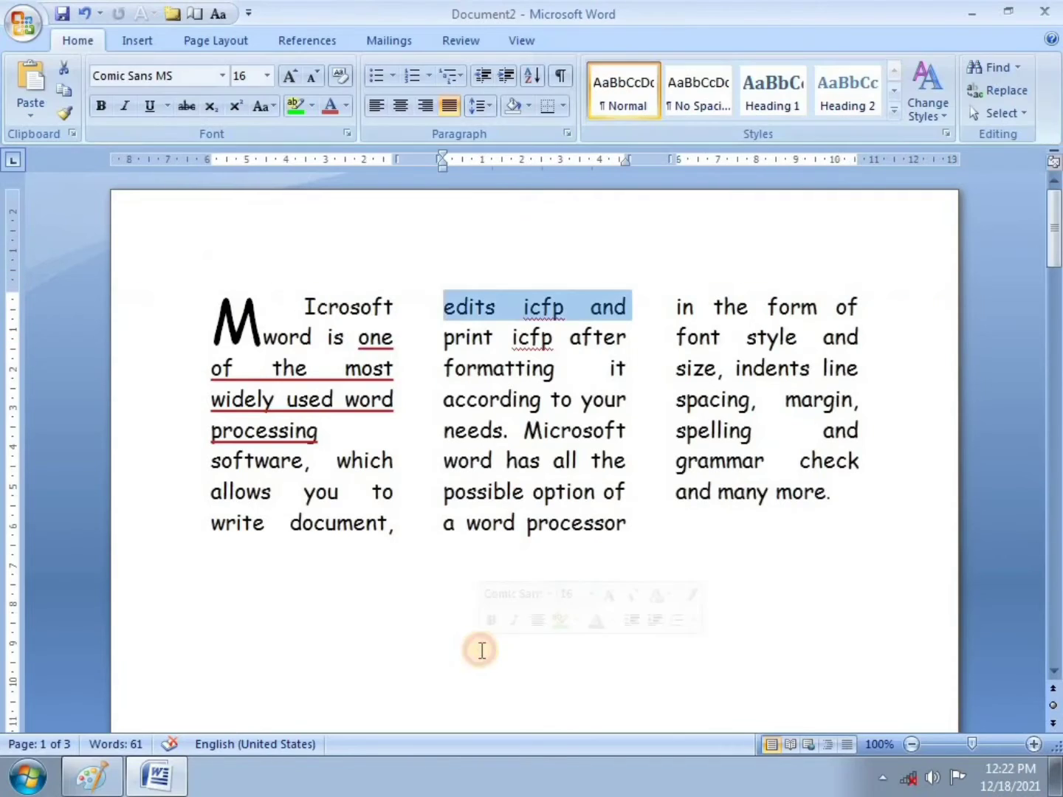
{"action": "left_click", "coordinate": [122, 40]}
{"action": "left_click", "coordinate": [547, 97]}
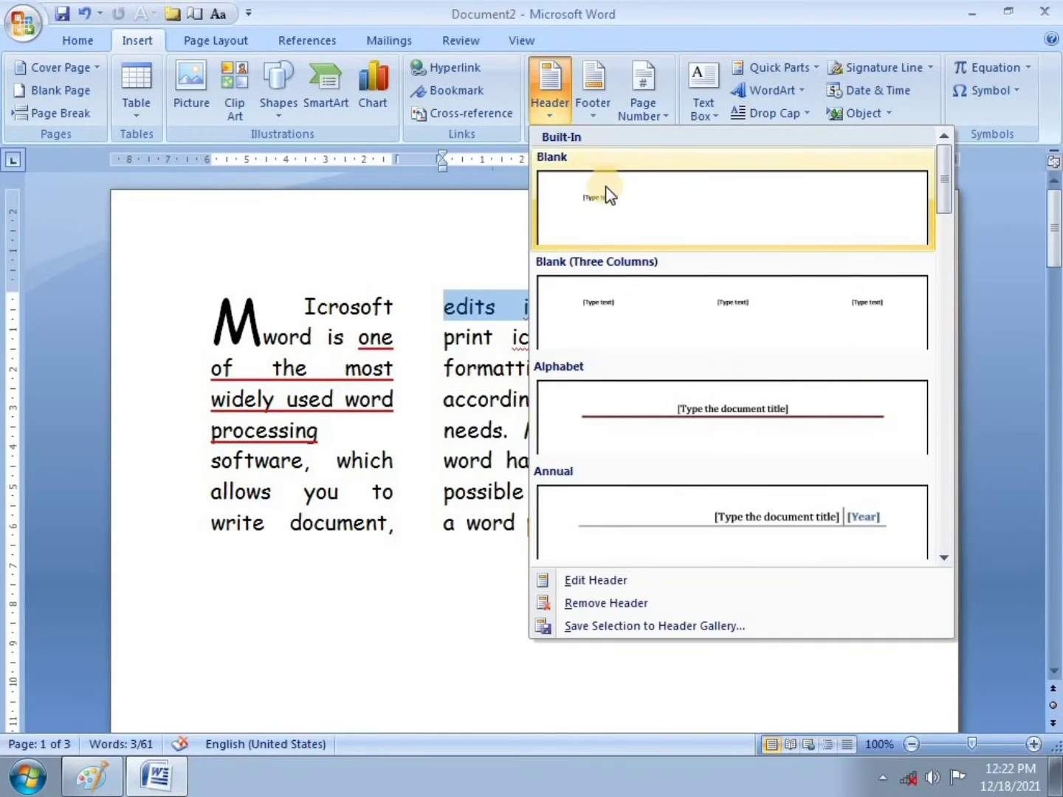
{"action": "left_click", "coordinate": [606, 194]}
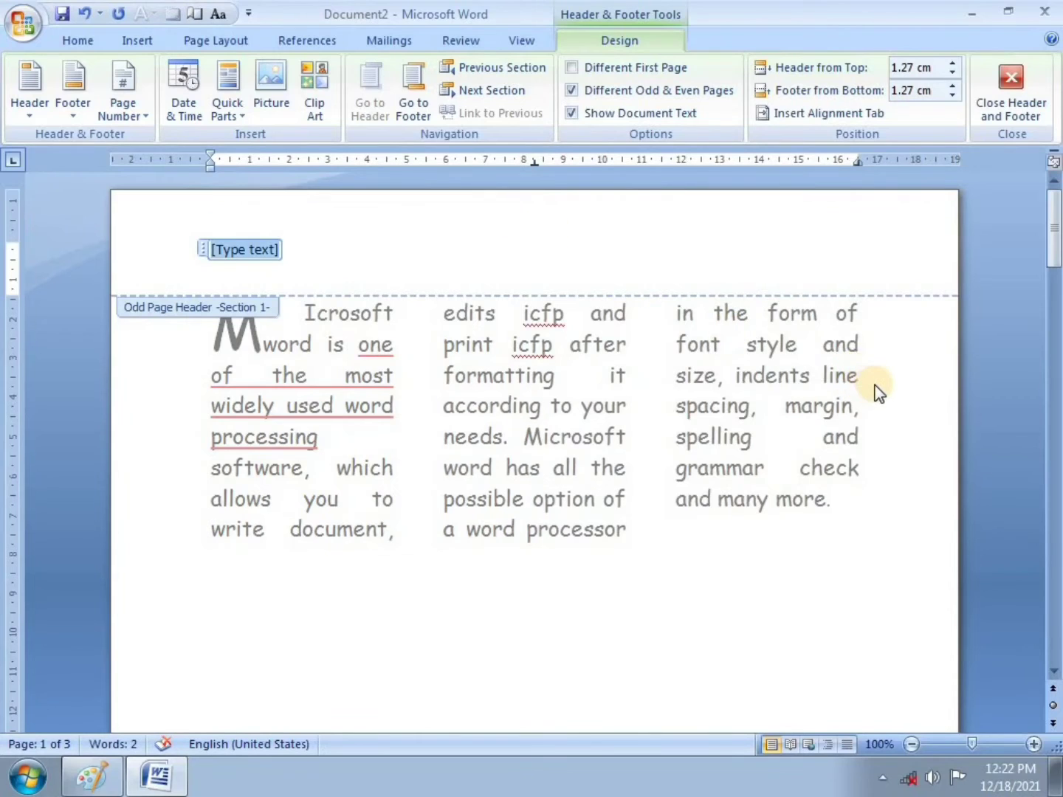
{"action": "scroll", "coordinate": [881, 377], "scroll_direction": "down", "scroll_amount": 10}
{"action": "scroll", "coordinate": [879, 376], "scroll_direction": "up", "scroll_amount": 10}
{"action": "left_click", "coordinate": [344, 249]}
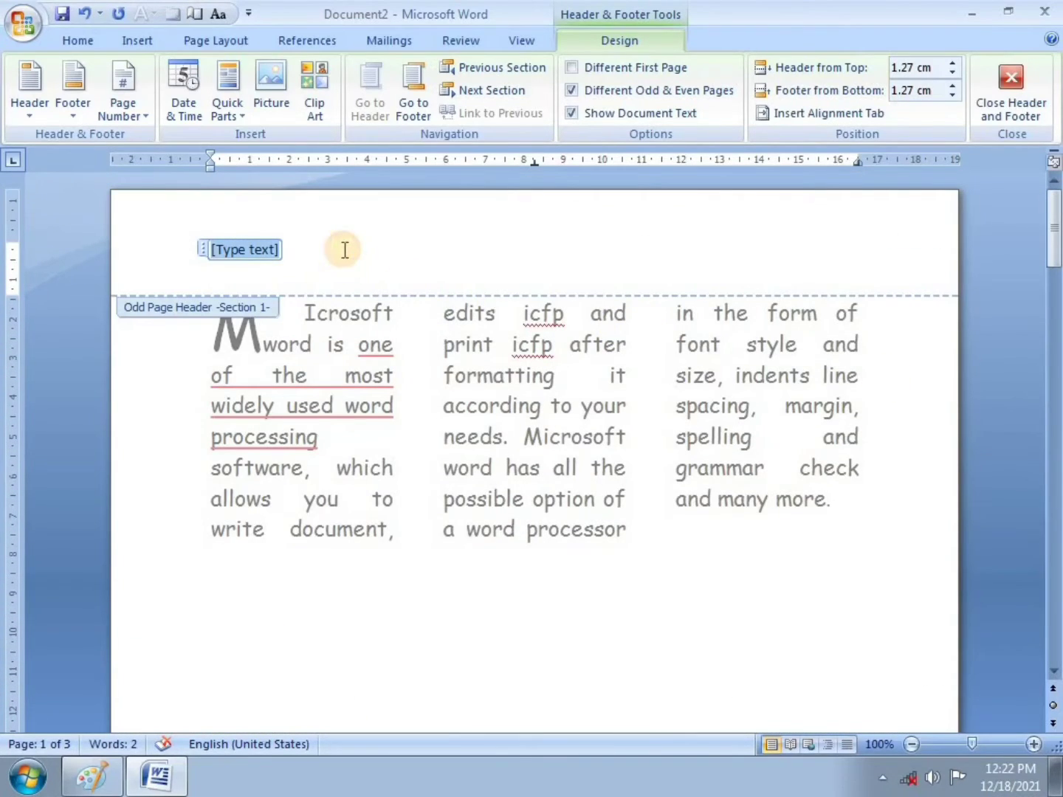
{"action": "key", "text": "Delete"}
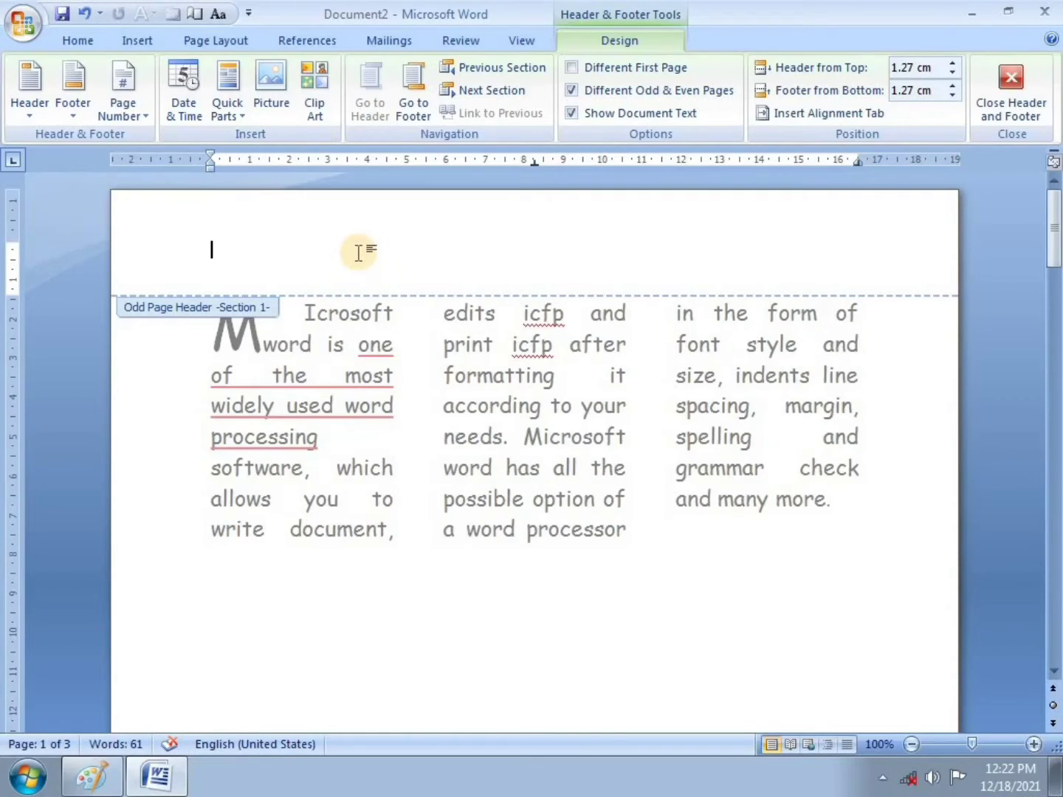
{"action": "scroll", "coordinate": [363, 251], "scroll_direction": "down", "scroll_amount": 5}
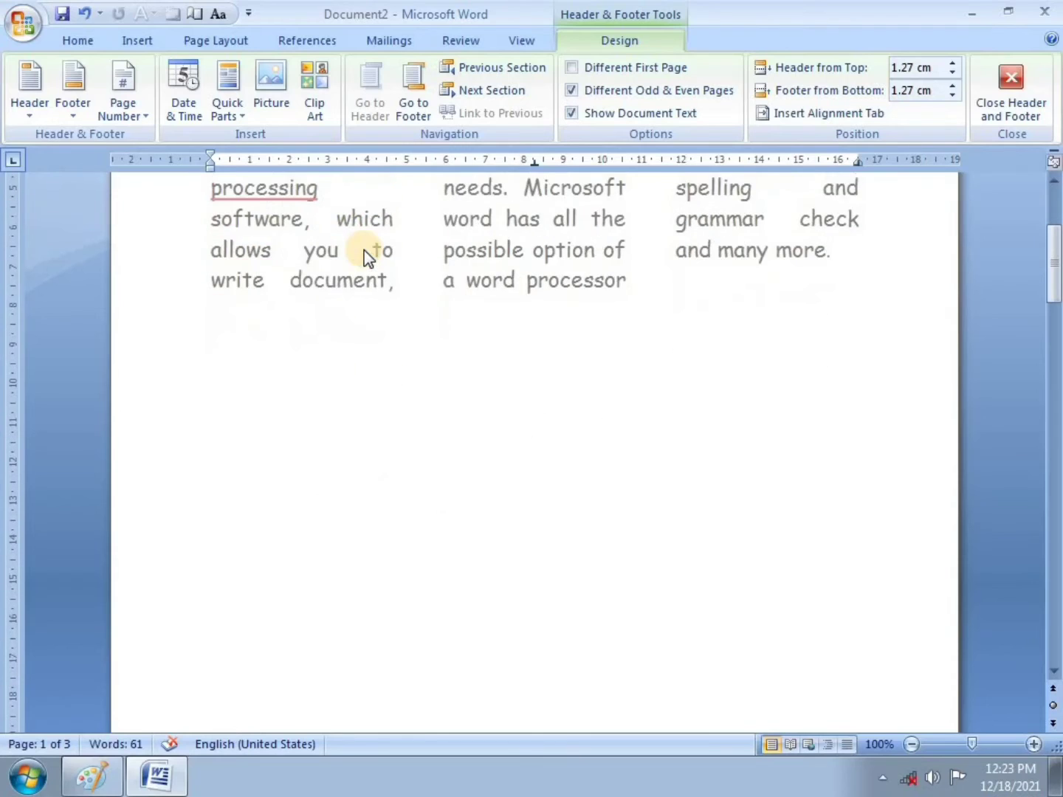
{"action": "scroll", "coordinate": [362, 255], "scroll_direction": "up", "scroll_amount": 4}
{"action": "scroll", "coordinate": [363, 255], "scroll_direction": "up", "scroll_amount": 1}
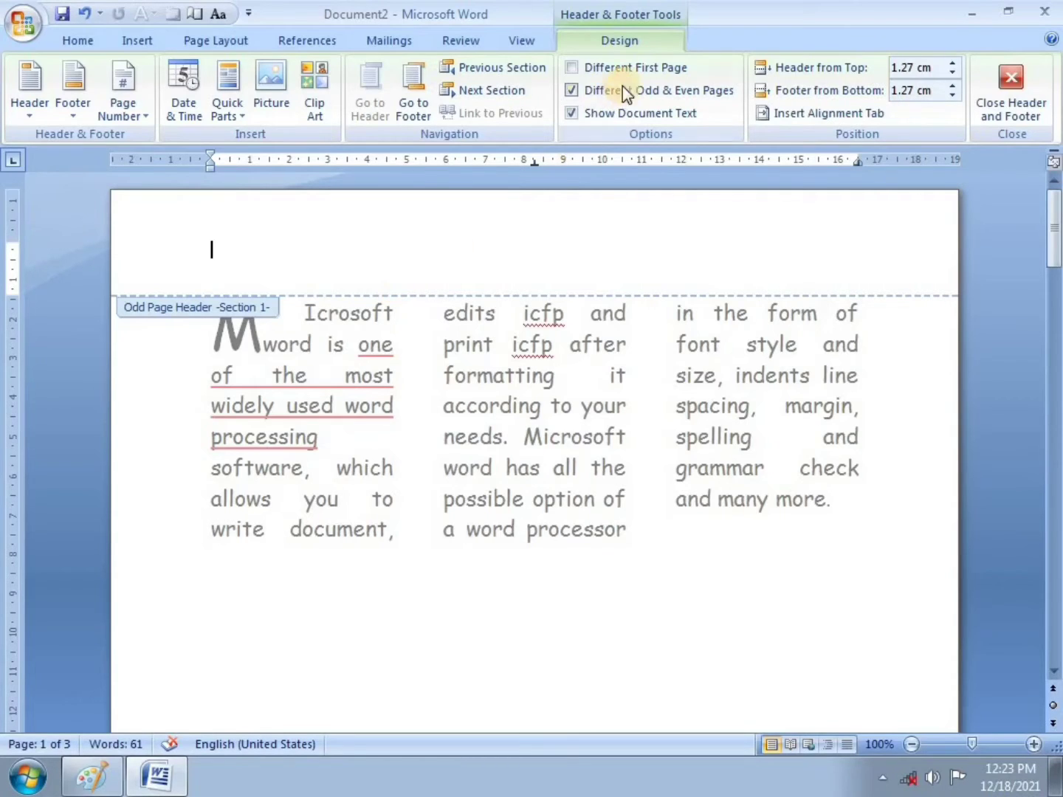
Step: Turn on Different First Page and make the author's name in the first-page header 20 pt
{"action": "left_click", "coordinate": [572, 68]}
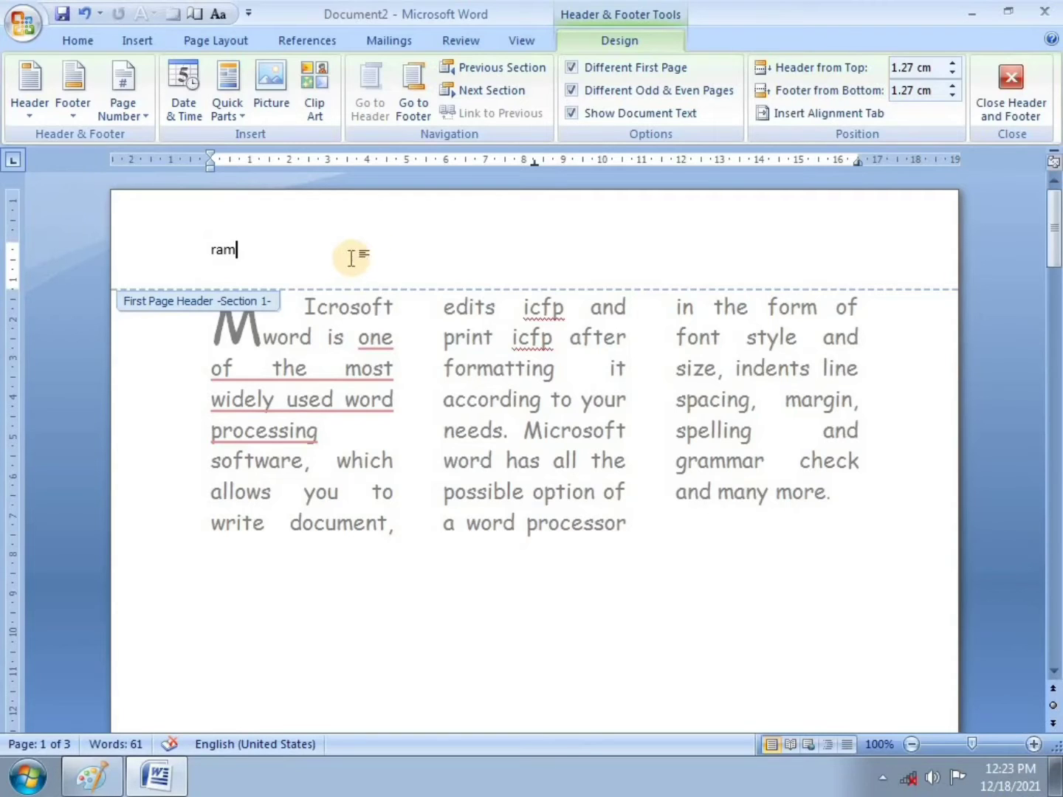
{"action": "left_click_drag", "start_coordinate": [237, 250], "coordinate": [211, 250]}
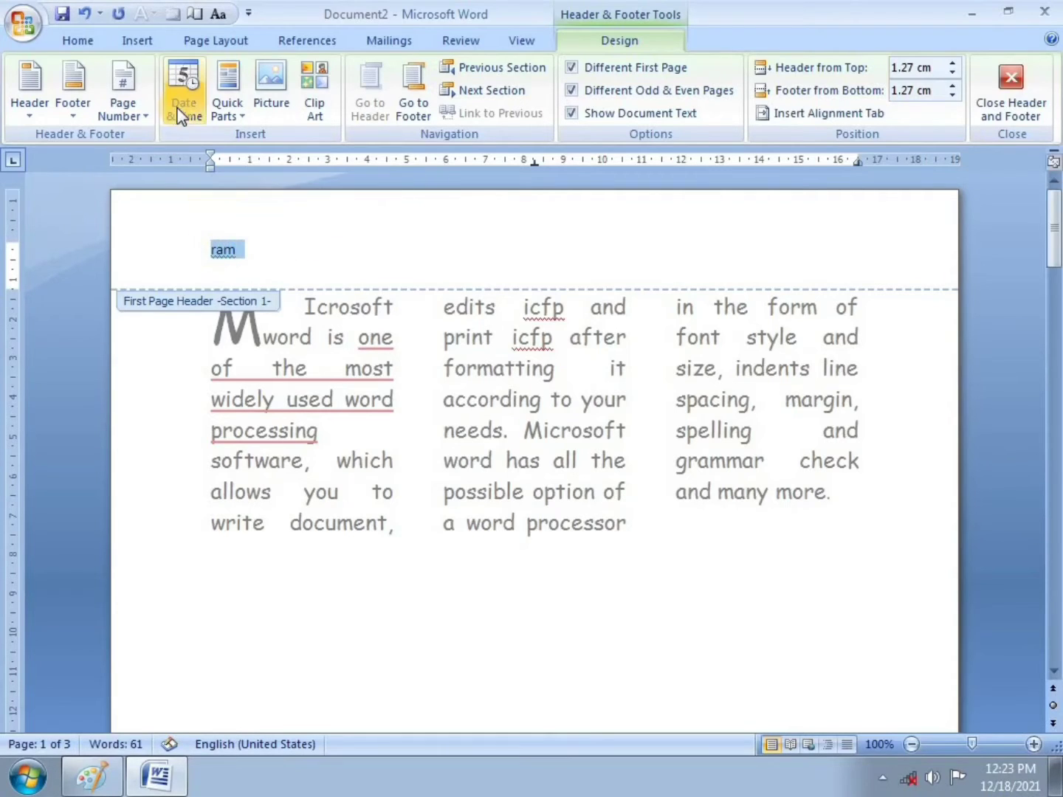
{"action": "left_click", "coordinate": [76, 41]}
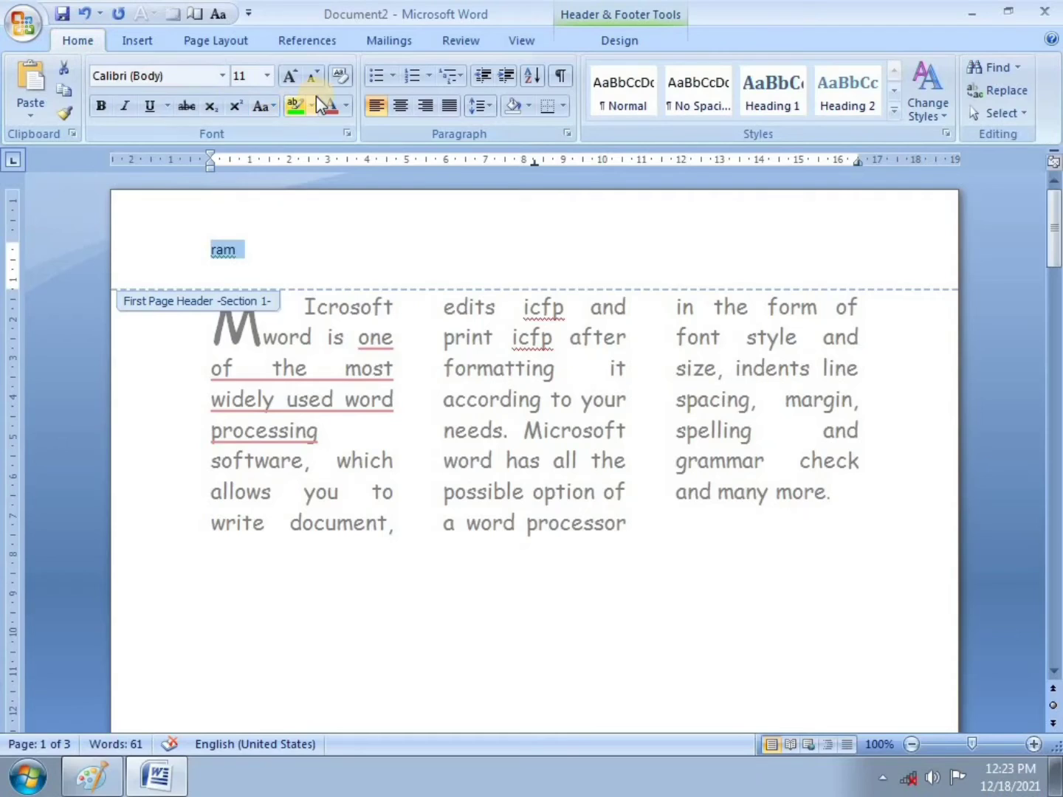
{"action": "left_click", "coordinate": [265, 76]}
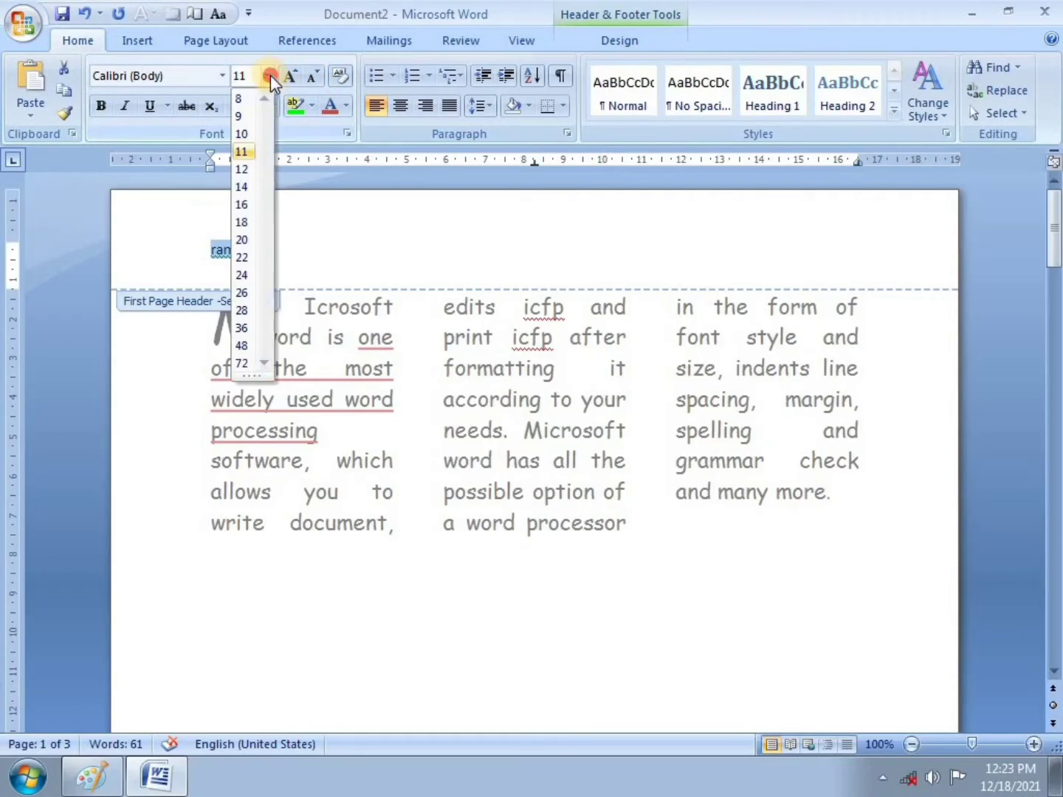
{"action": "left_click", "coordinate": [242, 237]}
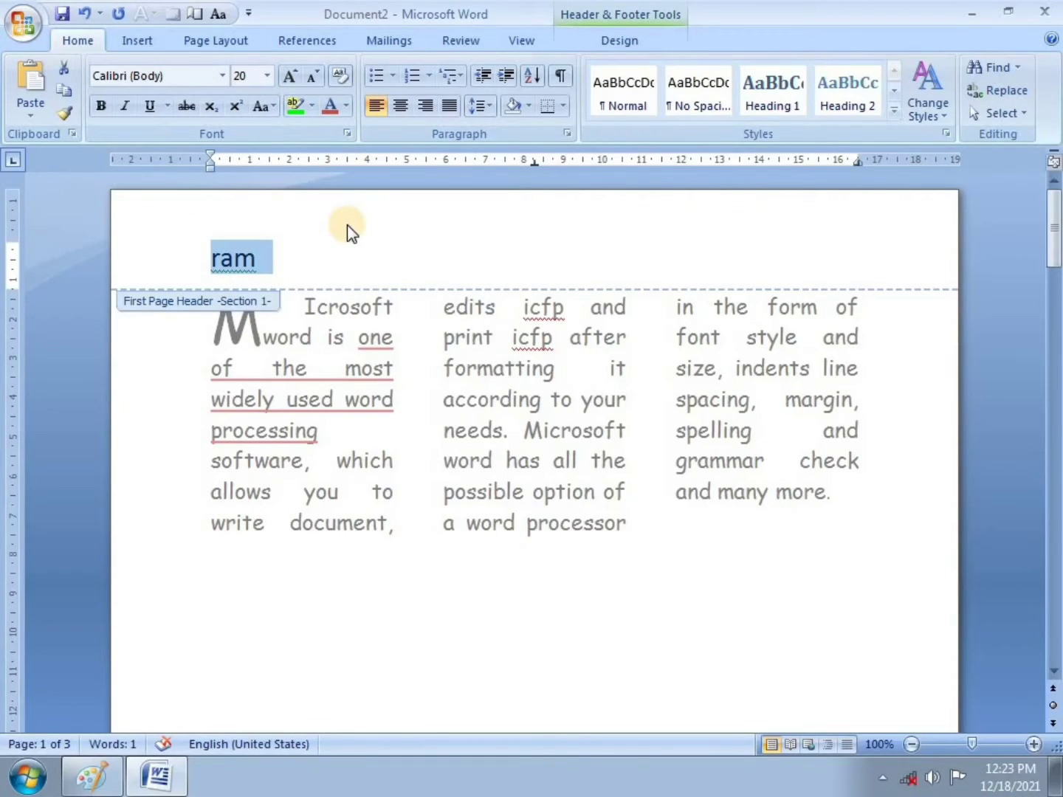
{"action": "left_click", "coordinate": [359, 244]}
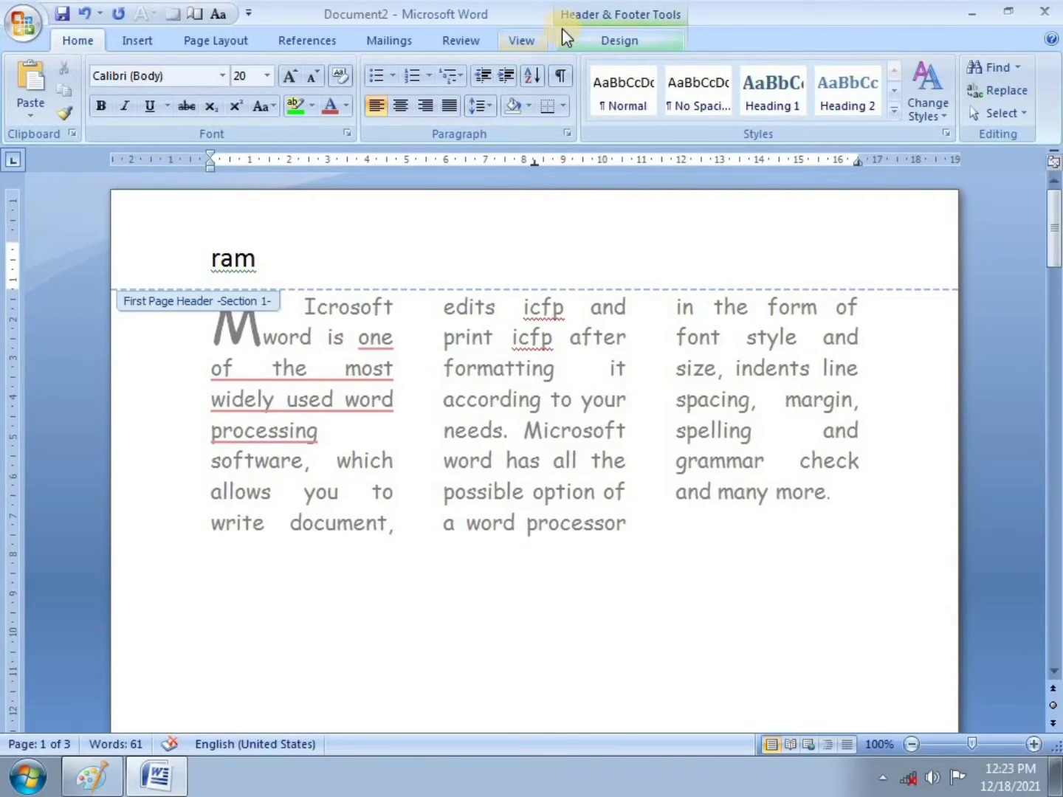
{"action": "left_click", "coordinate": [616, 43]}
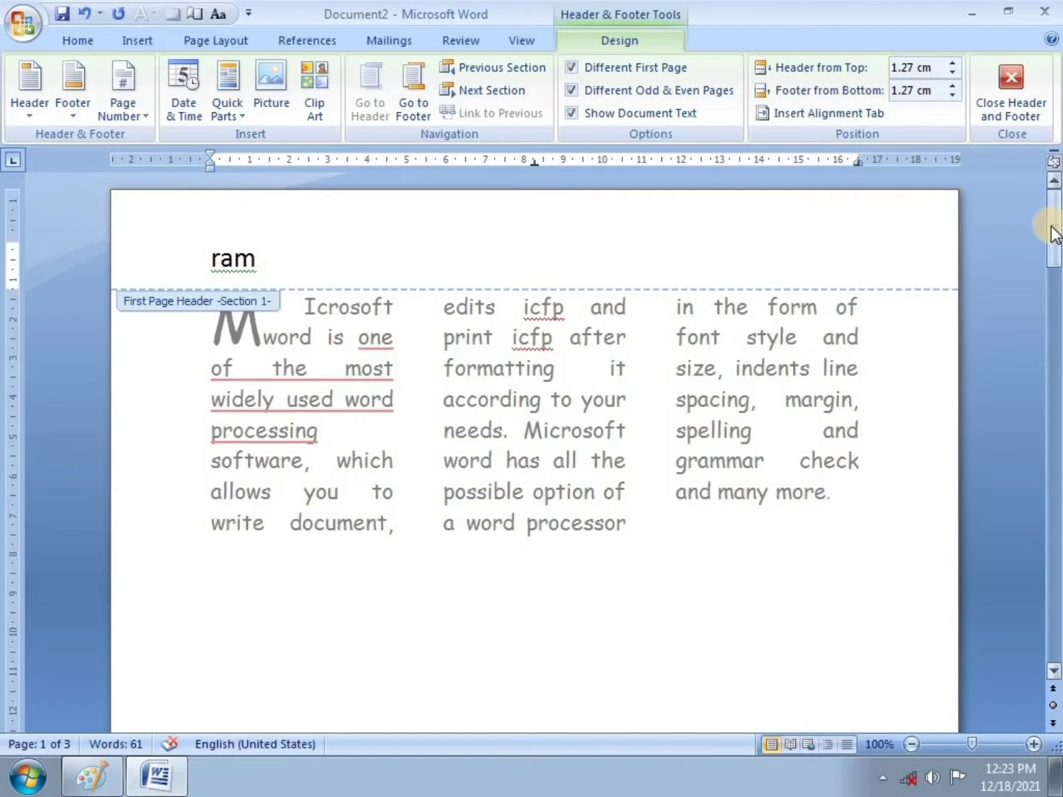
Step: Insert the current time in the 12:24 PM format into the first-page footer
{"action": "left_click_drag", "start_coordinate": [1053, 235], "coordinate": [1033, 345]}
{"action": "left_click", "coordinate": [182, 444]}
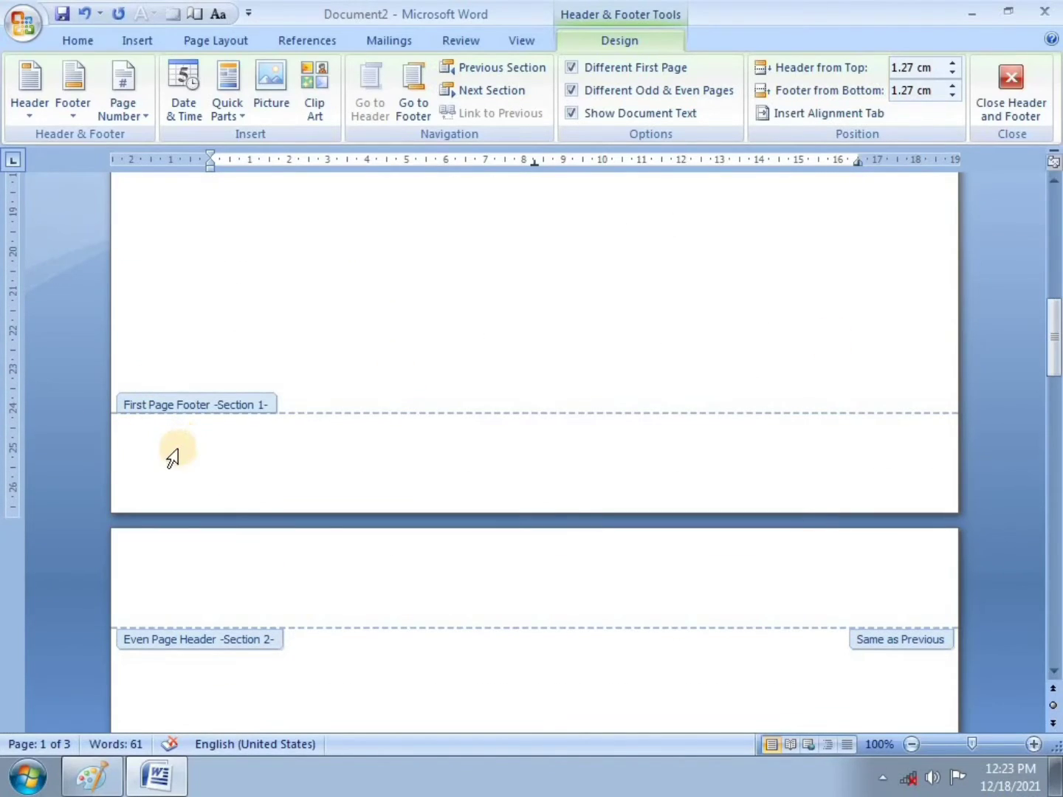
{"action": "left_click", "coordinate": [136, 494]}
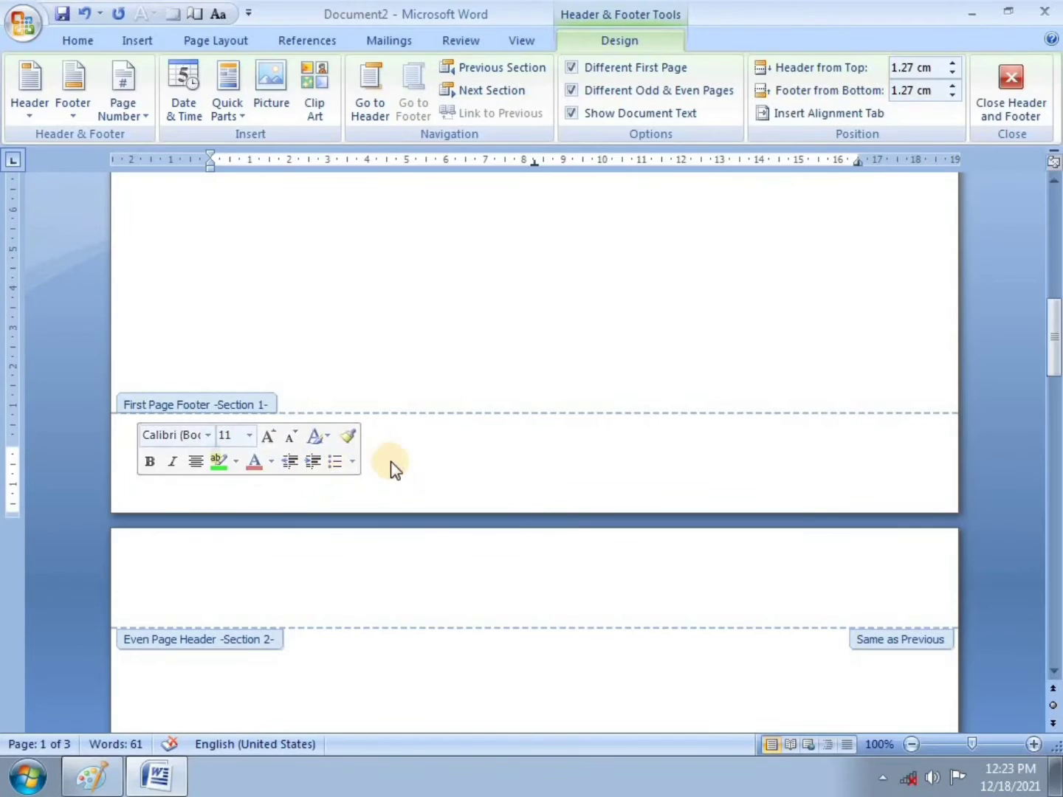
{"action": "left_click", "coordinate": [175, 111]}
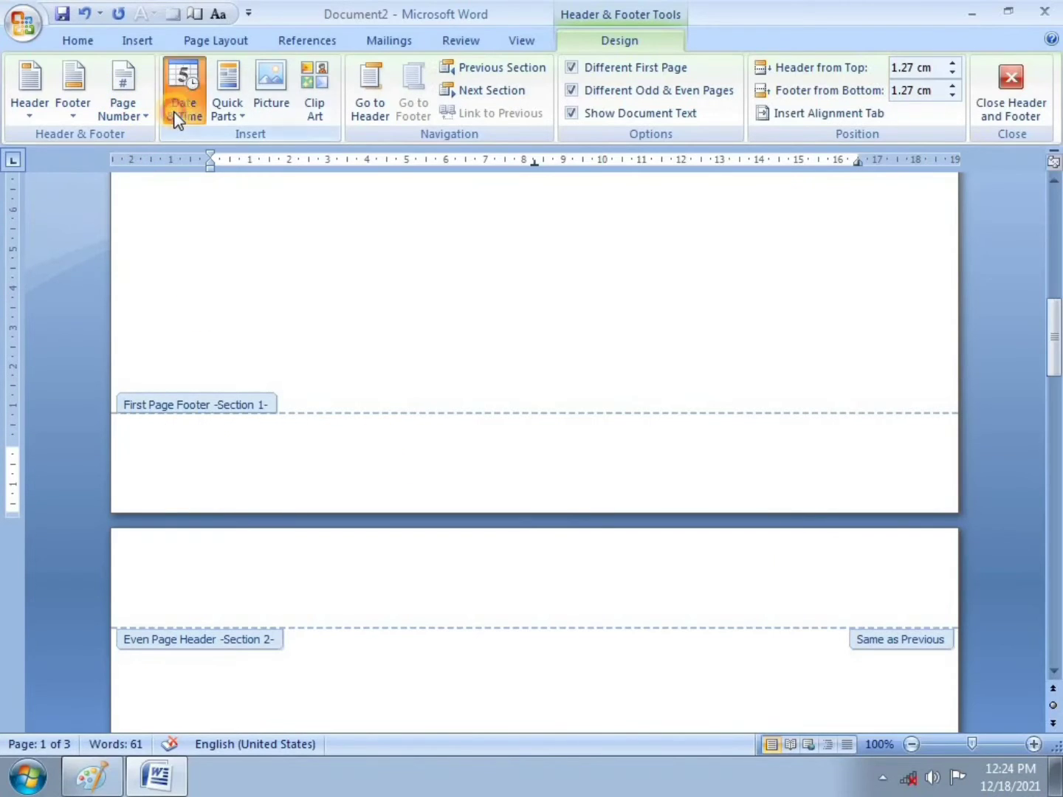
{"action": "left_click", "coordinate": [339, 416]}
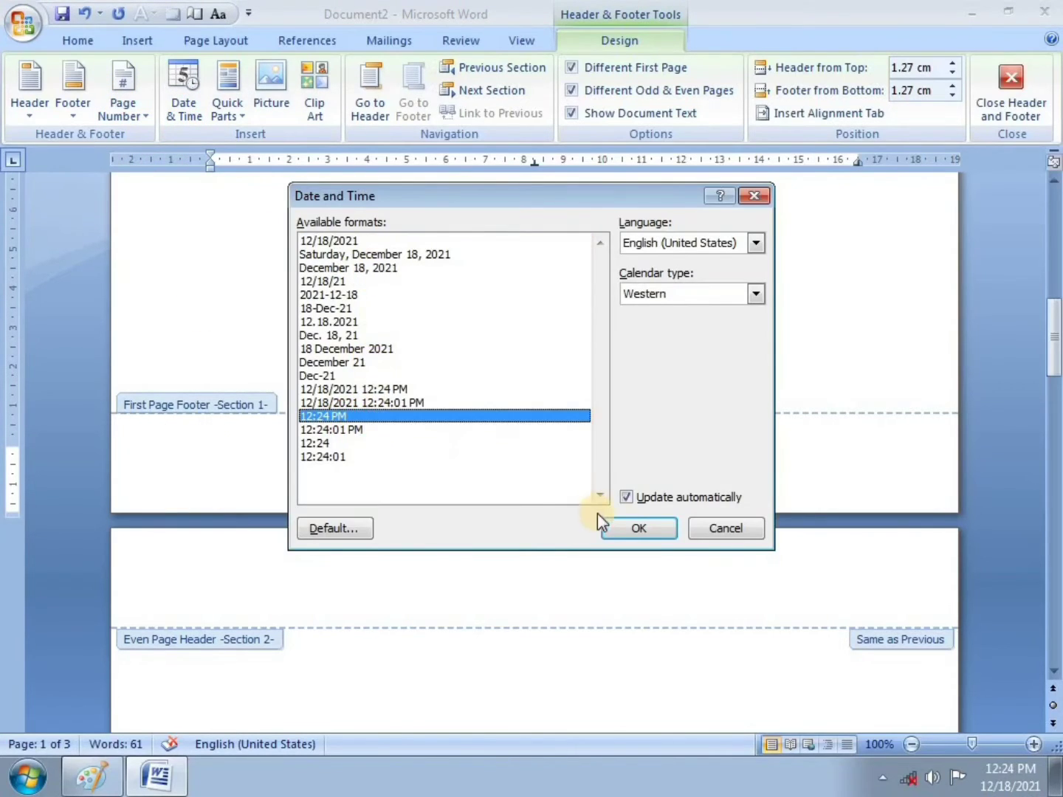
{"action": "left_click", "coordinate": [640, 528]}
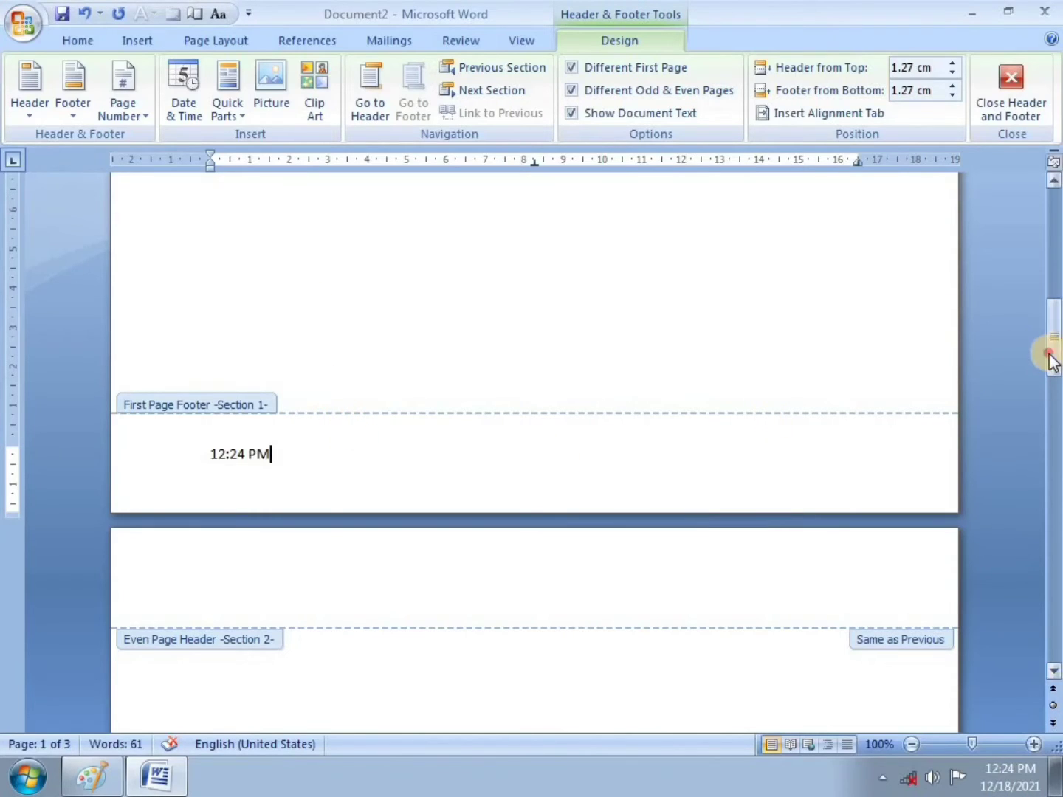
Step: Move into the Section 2 even-page header for editing
{"action": "left_click_drag", "start_coordinate": [1047, 349], "coordinate": [982, 387]}
{"action": "left_click", "coordinate": [480, 426]}
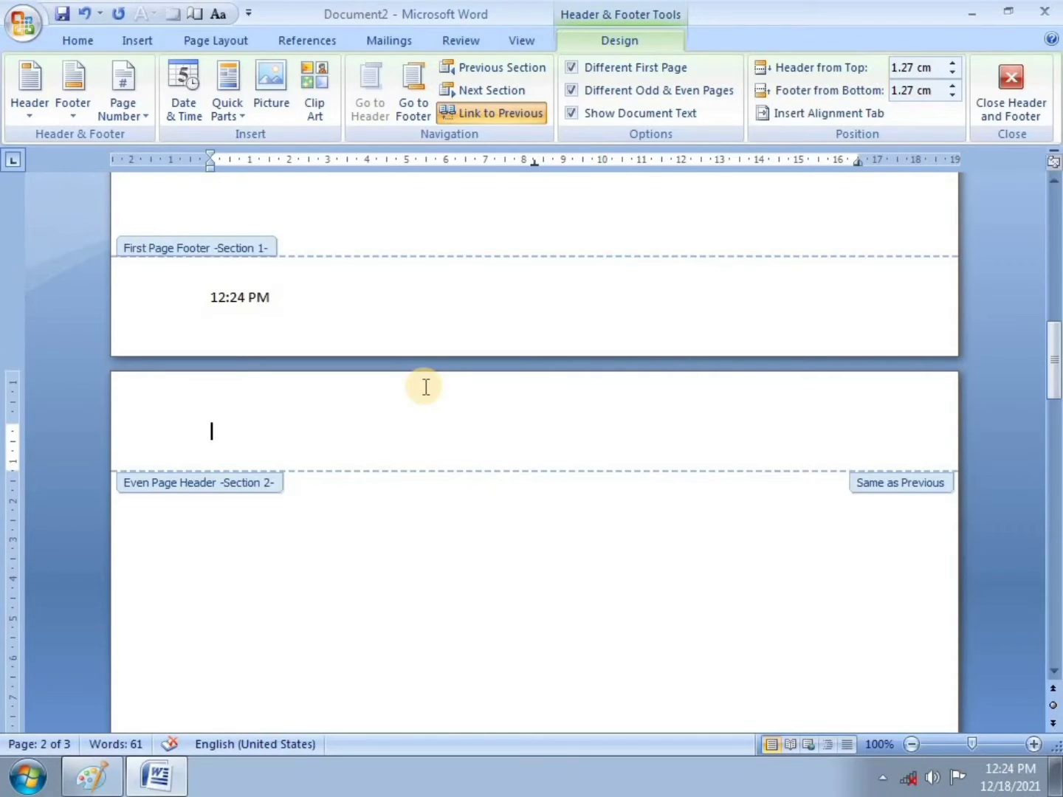
{"action": "scroll", "coordinate": [423, 377], "scroll_direction": "up", "scroll_amount": 5}
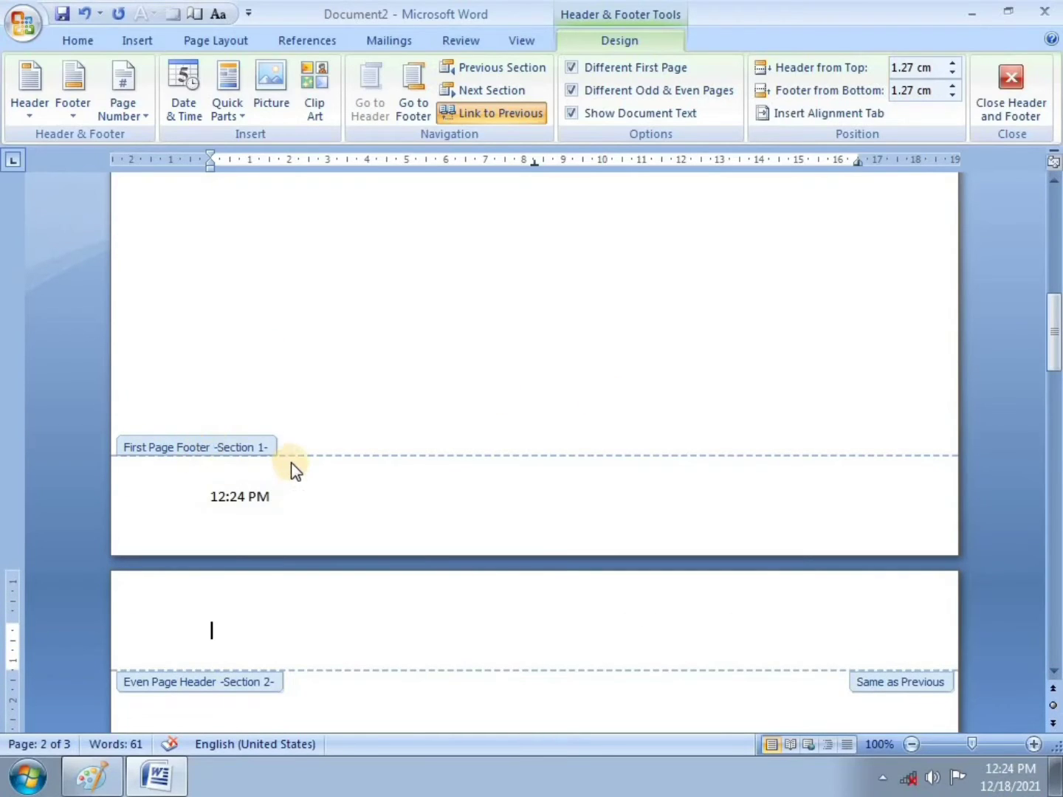
{"action": "scroll", "coordinate": [291, 462], "scroll_direction": "down", "scroll_amount": 5}
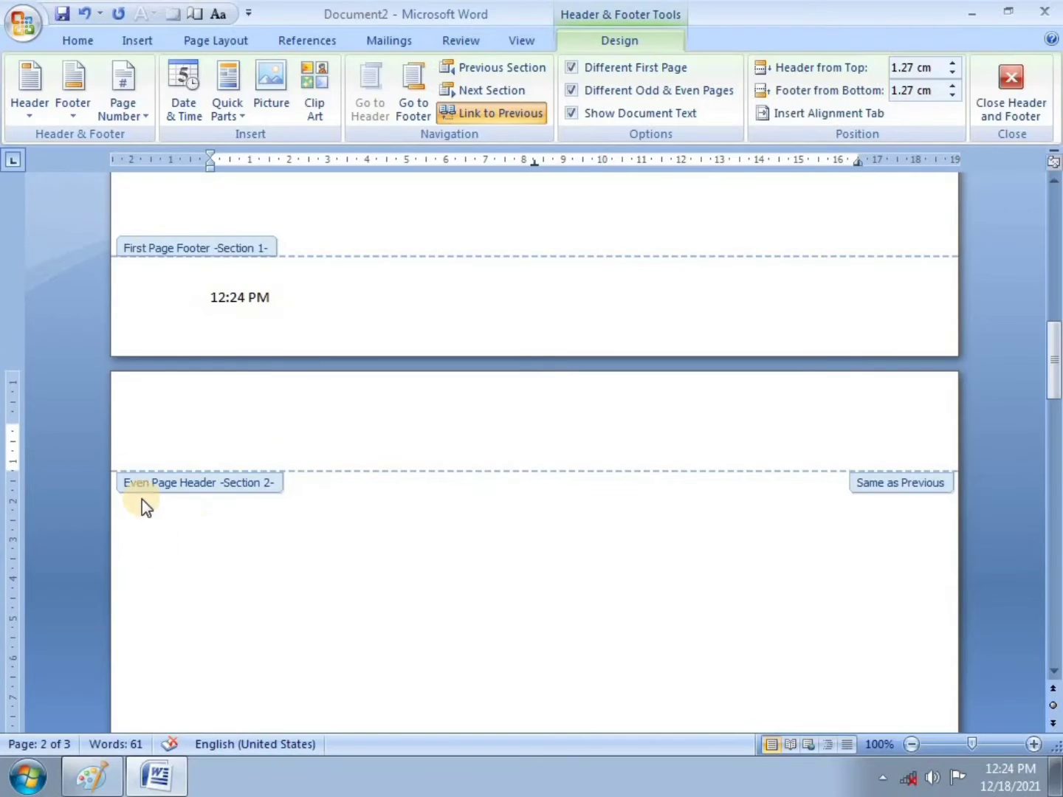
Step: Tick the Odd Page and even-page header items on the Paint sheet, then return to Word's even-page header
{"action": "left_click", "coordinate": [239, 422]}
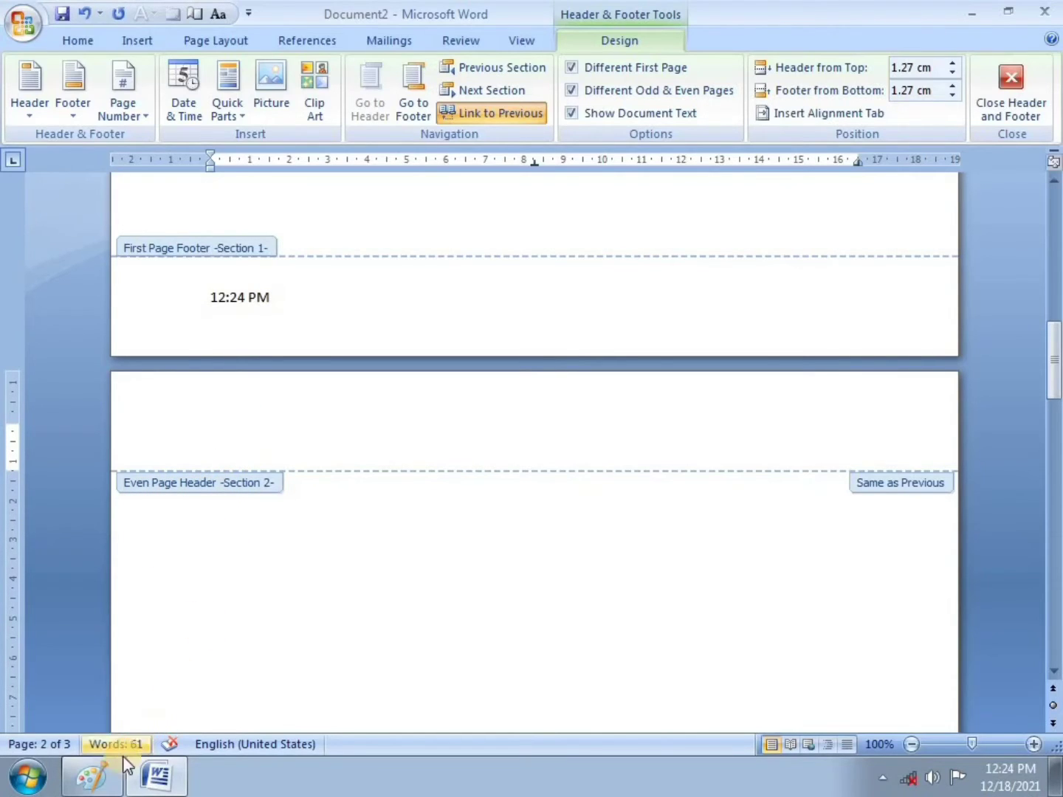
{"action": "left_click", "coordinate": [92, 776]}
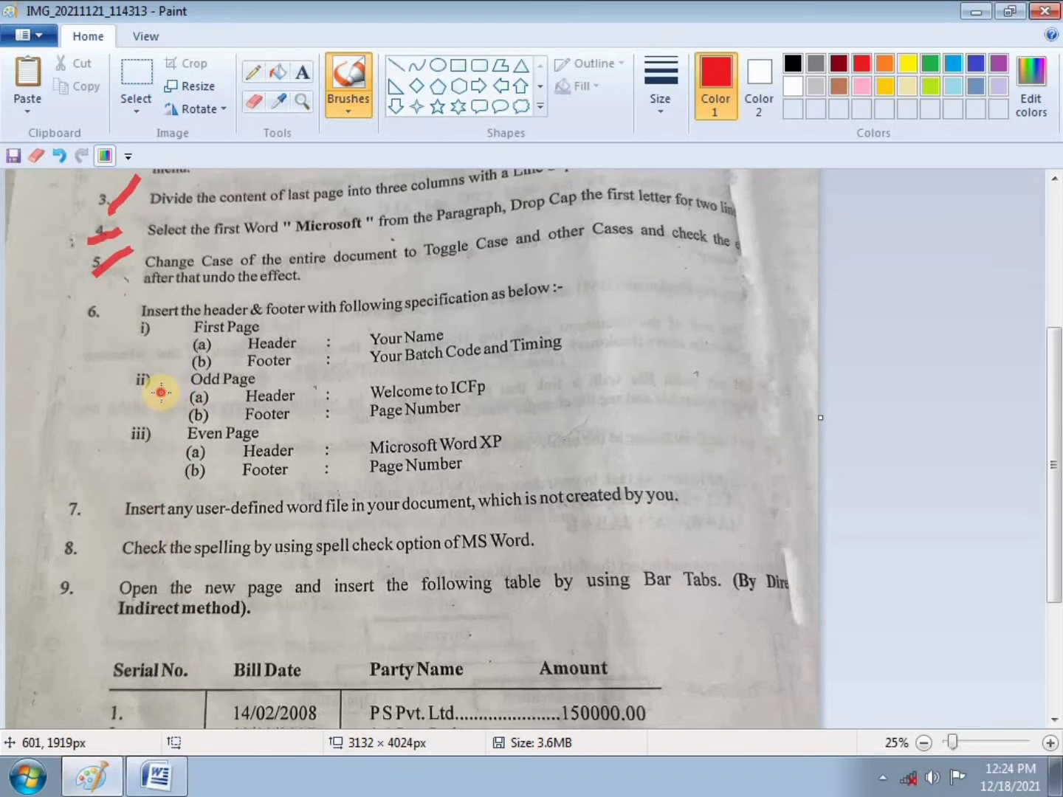
{"action": "left_click_drag", "start_coordinate": [162, 392], "coordinate": [185, 377]}
{"action": "left_click_drag", "start_coordinate": [159, 461], "coordinate": [188, 442]}
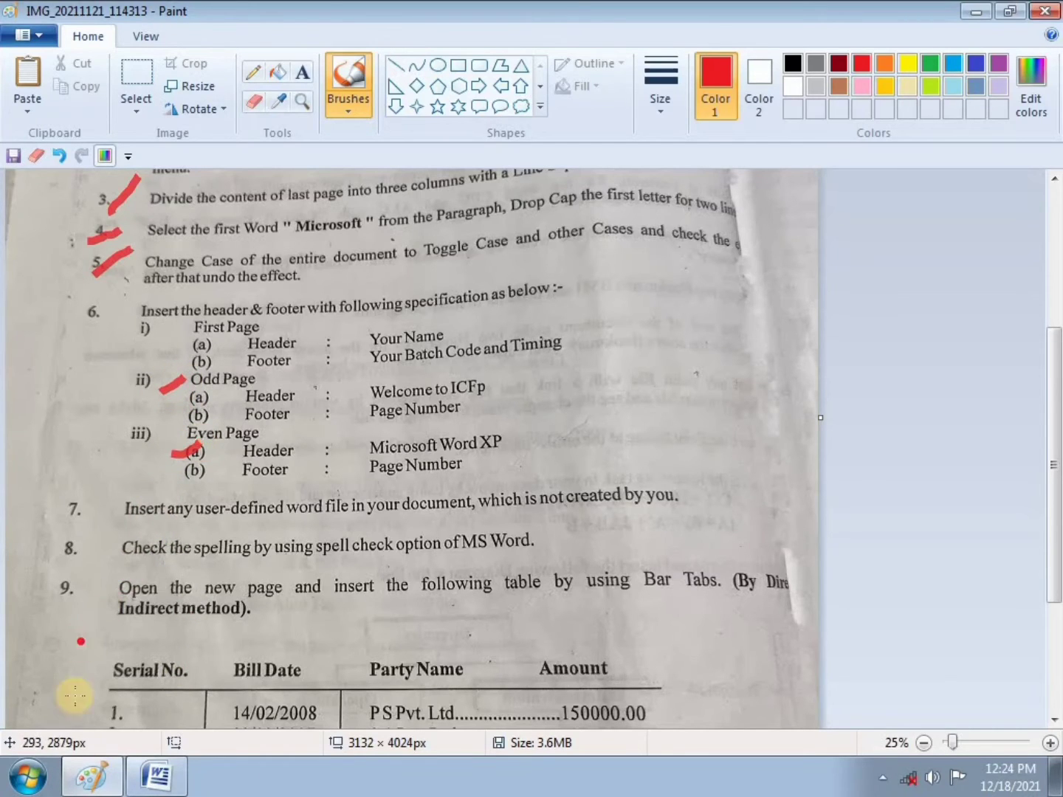
{"action": "left_click", "coordinate": [156, 774]}
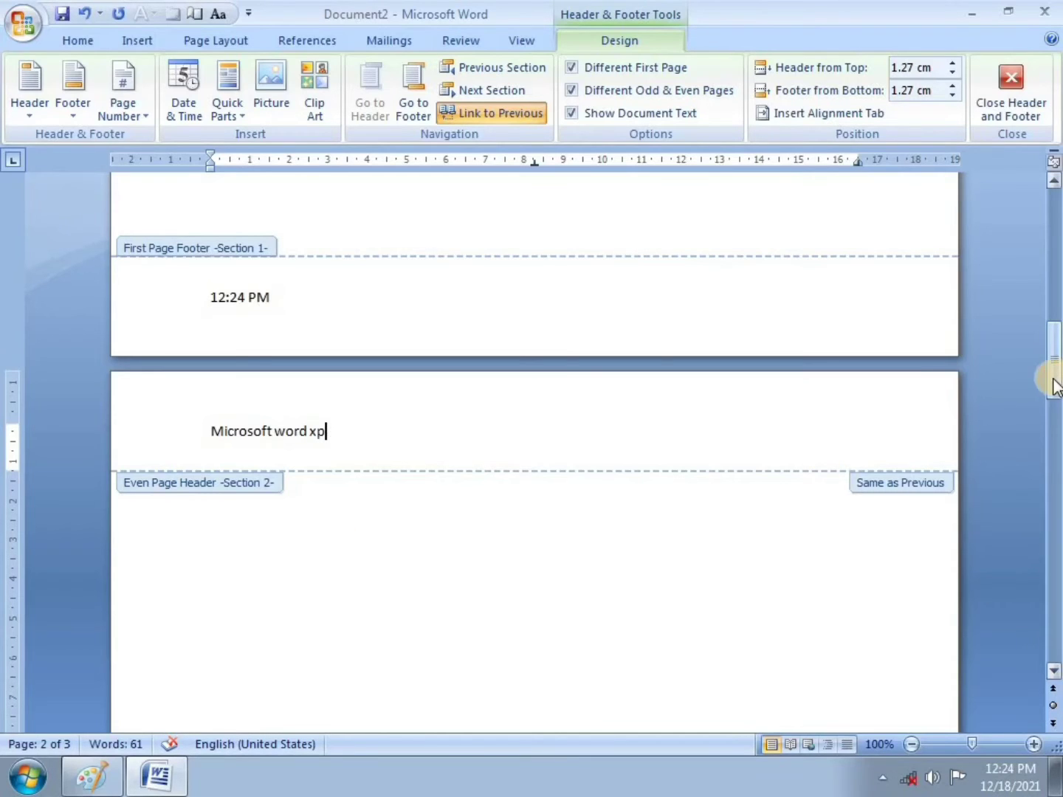
{"action": "left_click_drag", "start_coordinate": [1054, 383], "coordinate": [1048, 491]}
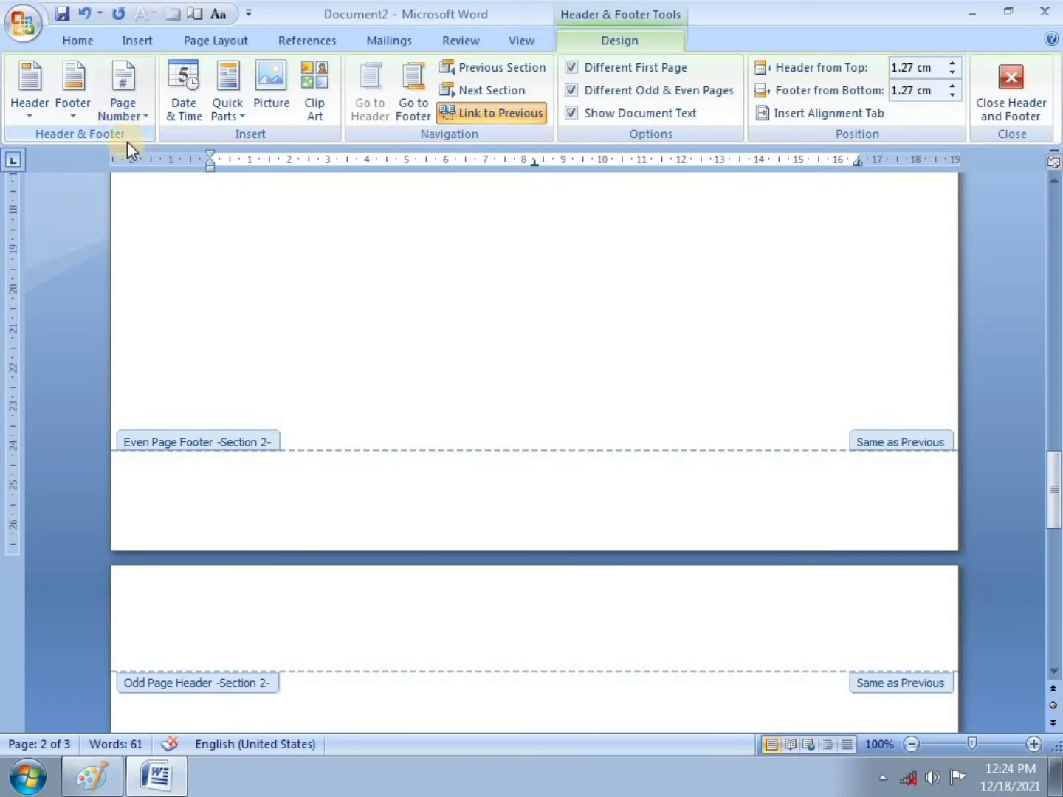
Step: Insert a Plain Number 1 page number in the even-page footer and start editing the odd-page header
{"action": "left_click", "coordinate": [207, 489]}
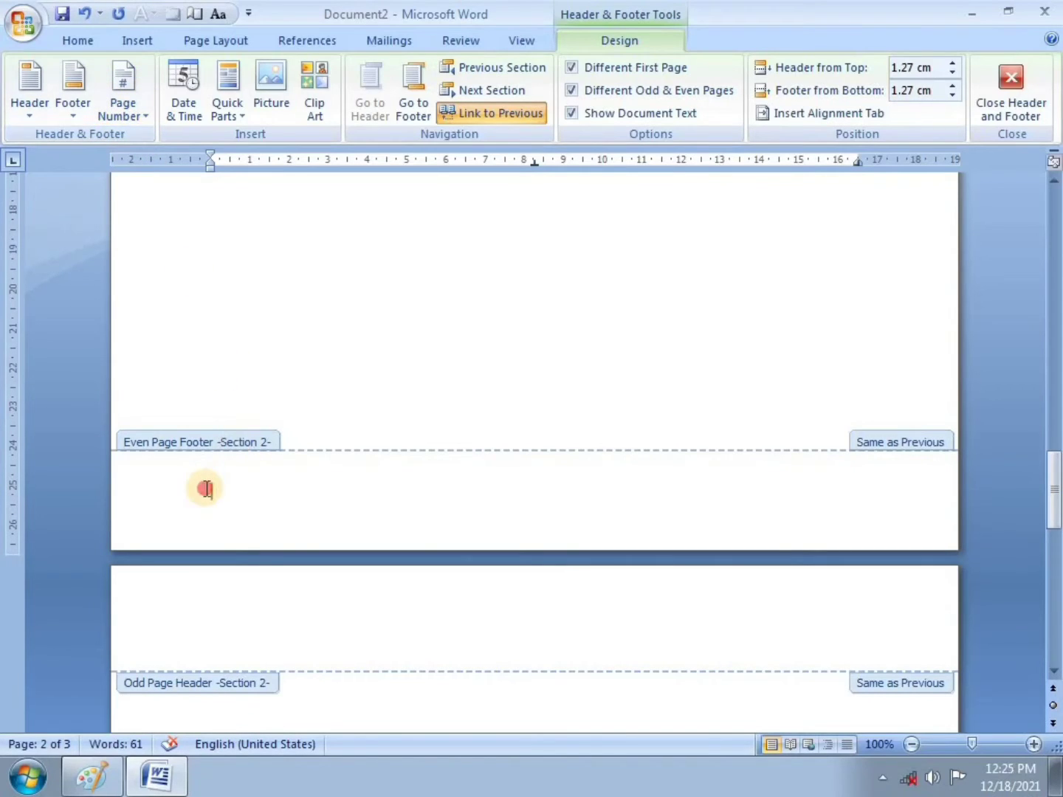
{"action": "left_click", "coordinate": [140, 115]}
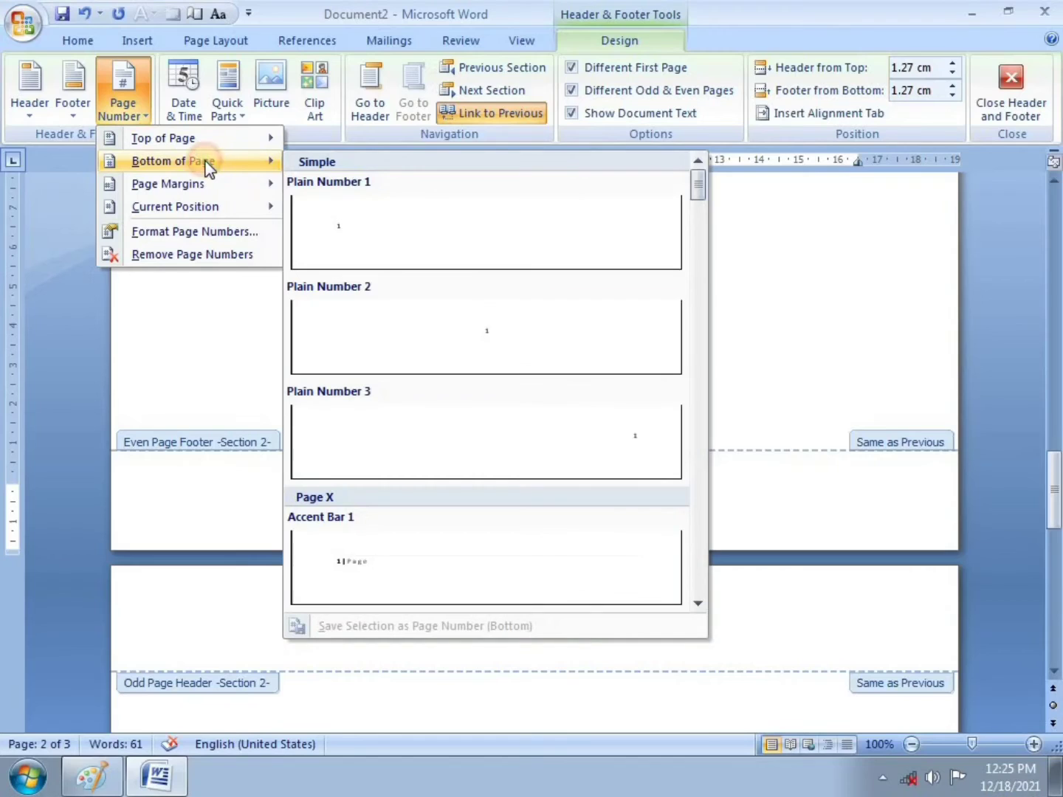
{"action": "left_click", "coordinate": [344, 216]}
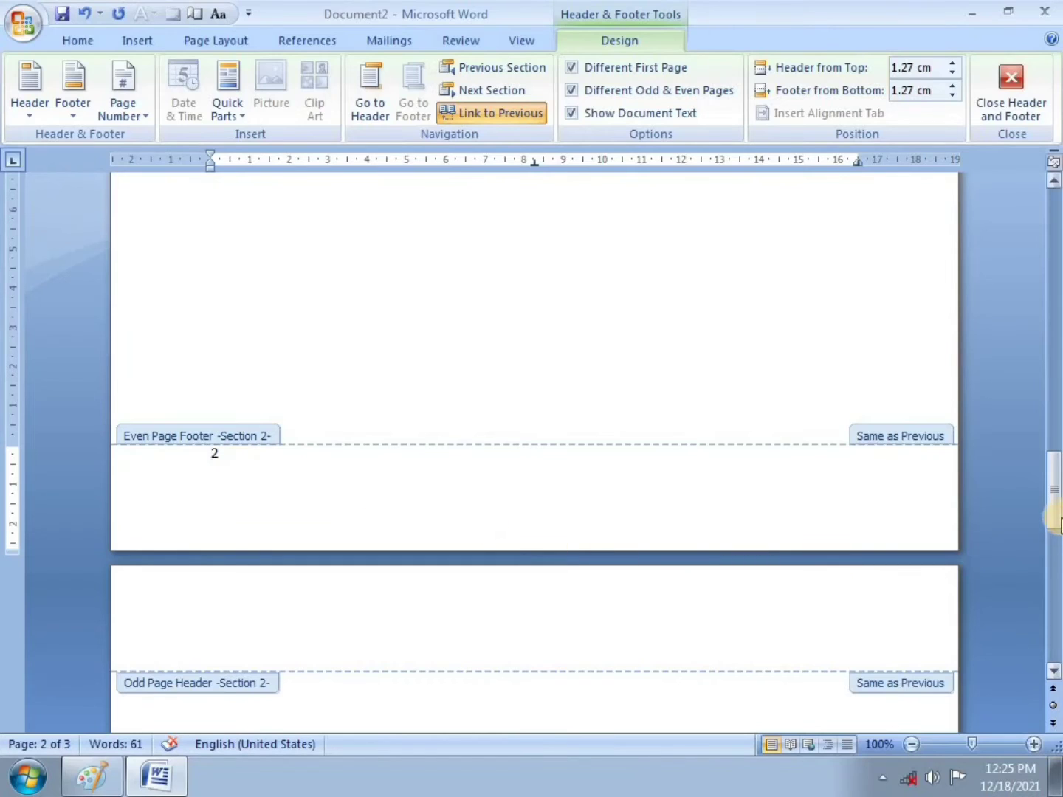
{"action": "left_click_drag", "start_coordinate": [1053, 516], "coordinate": [1053, 547]}
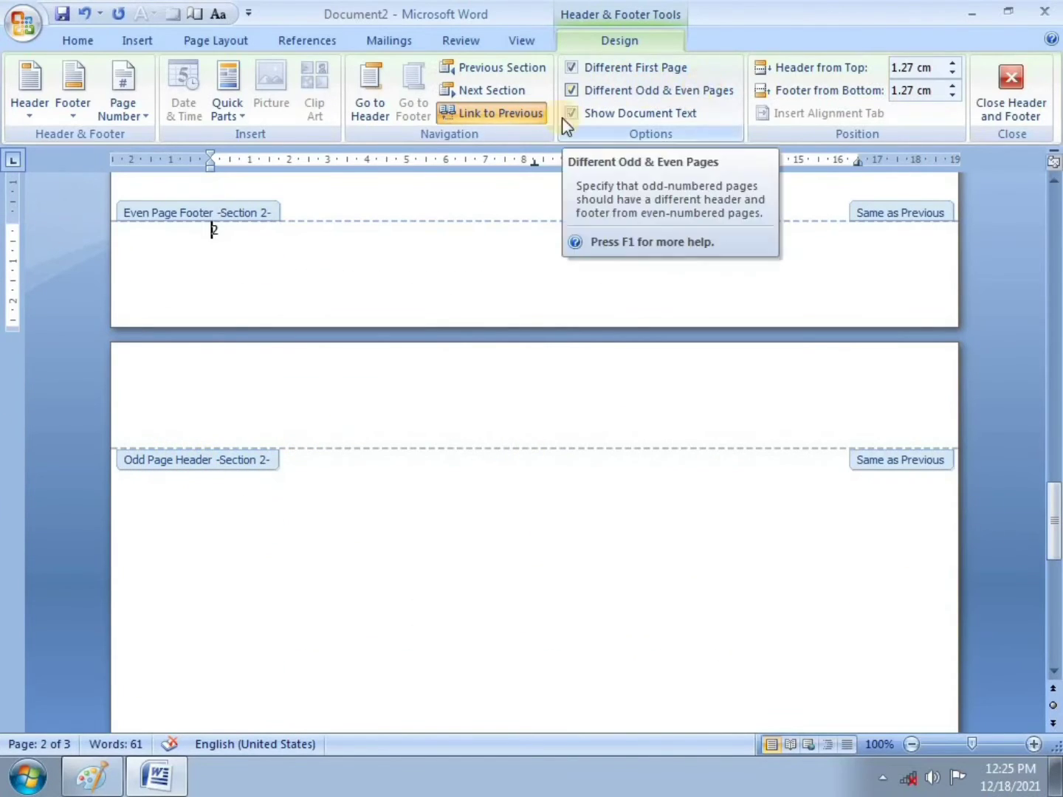
{"action": "left_click", "coordinate": [287, 389]}
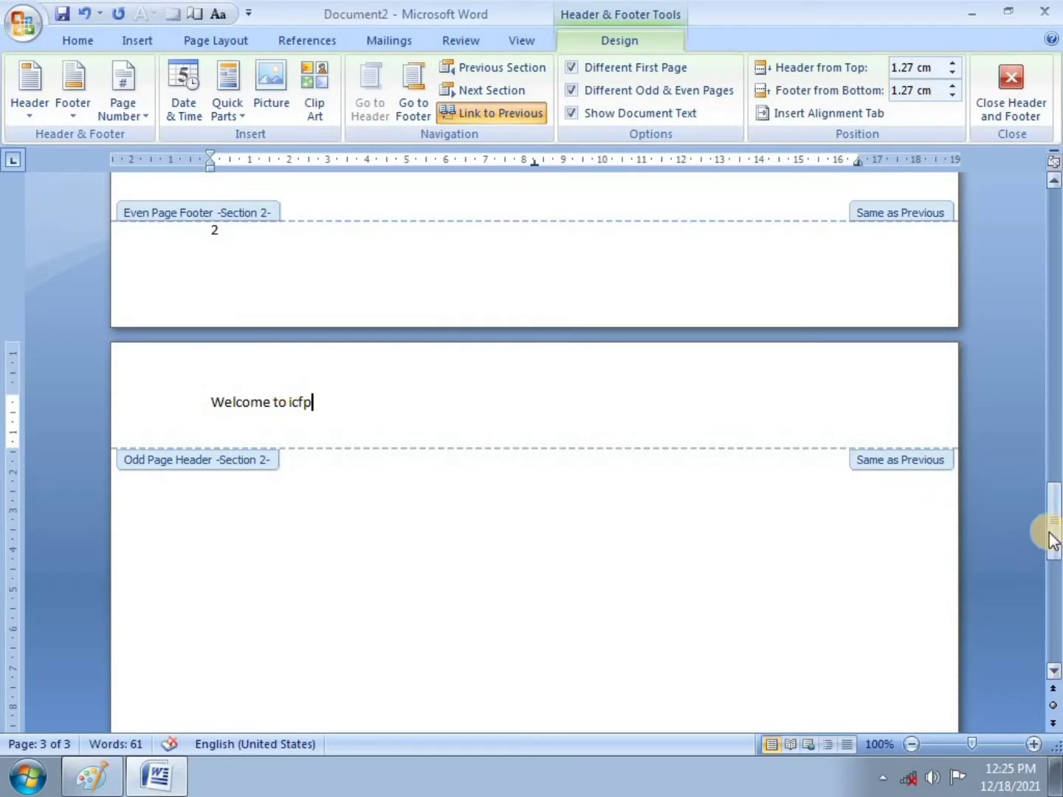
Step: Add a Plain Number 1 page number to page 3's odd-page footer, then scroll back up
{"action": "left_click_drag", "start_coordinate": [1053, 535], "coordinate": [1039, 627]}
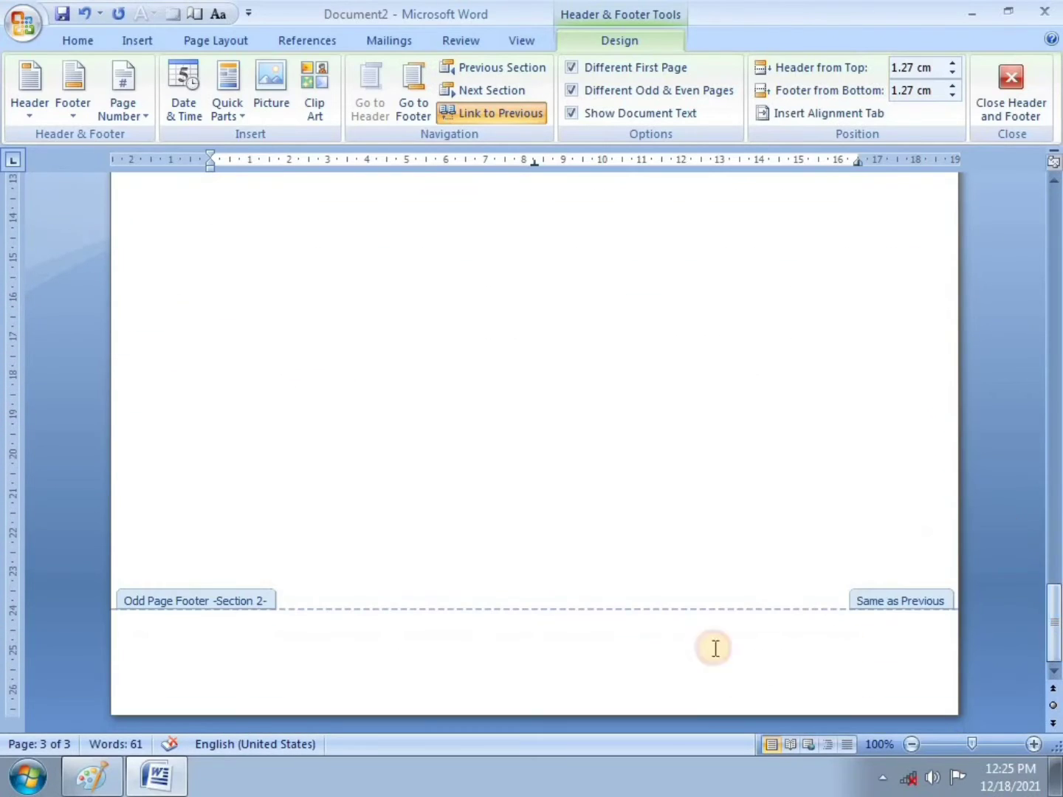
{"action": "left_click", "coordinate": [258, 650]}
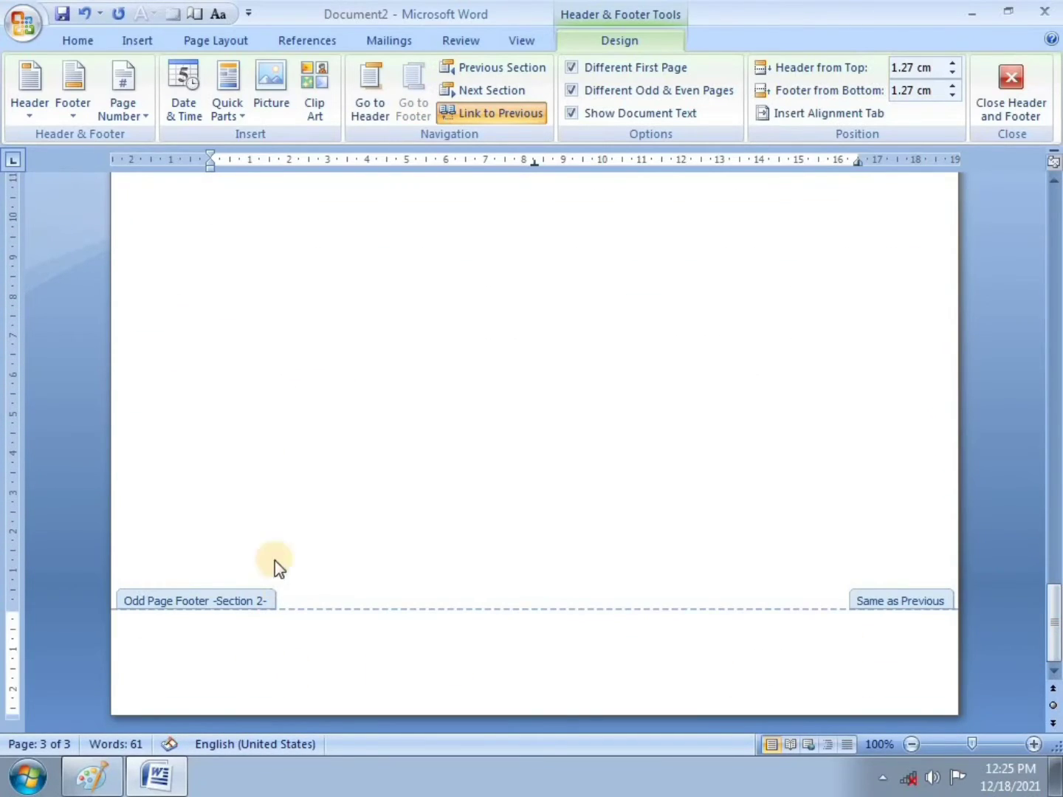
{"action": "left_click", "coordinate": [142, 119]}
{"action": "mouse_move", "coordinate": [148, 163]}
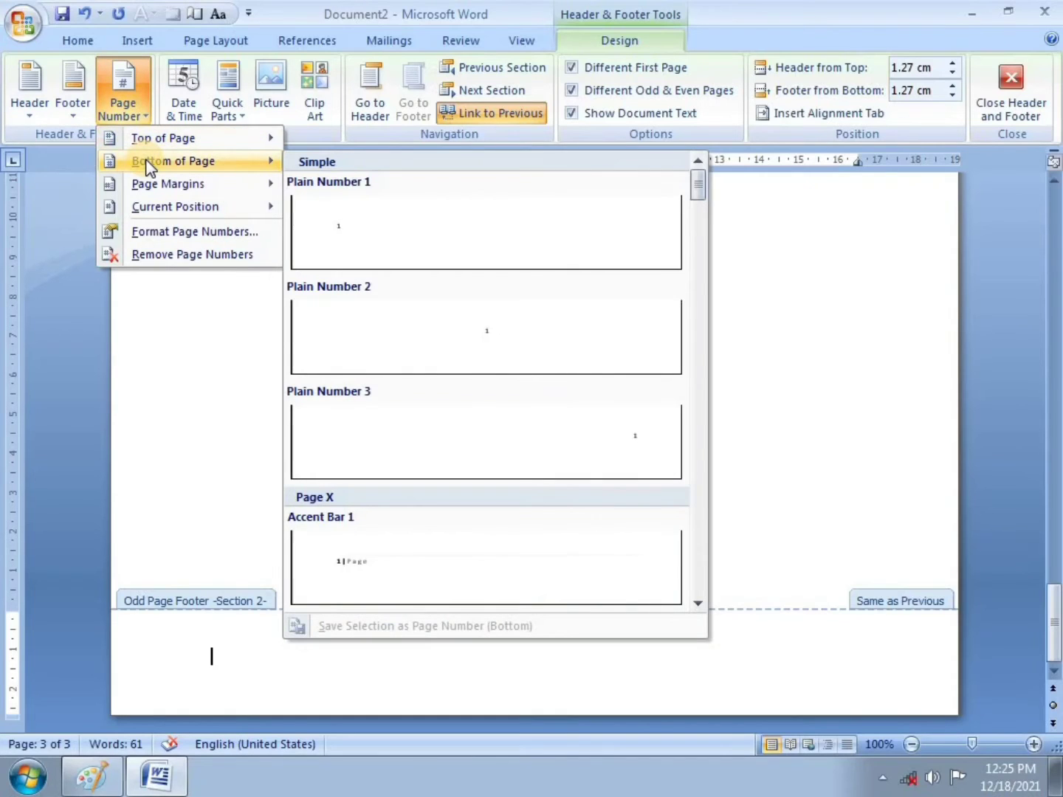
{"action": "left_click", "coordinate": [363, 221]}
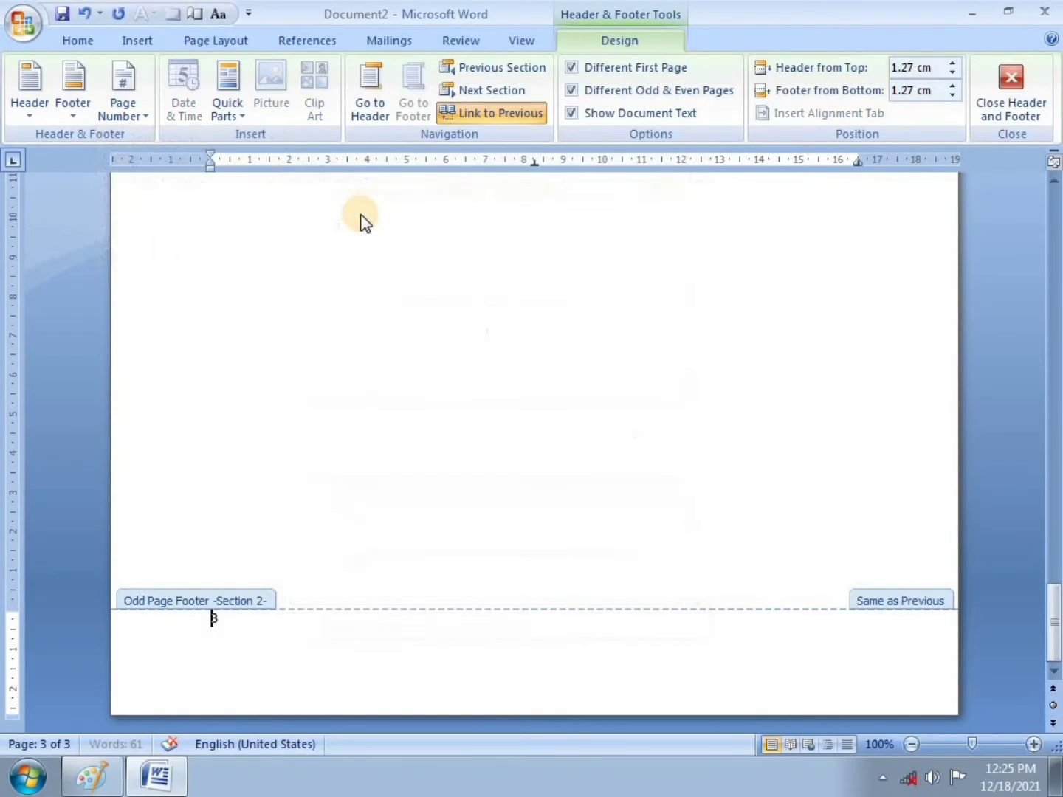
{"action": "left_click_drag", "start_coordinate": [1052, 624], "coordinate": [1055, 352]}
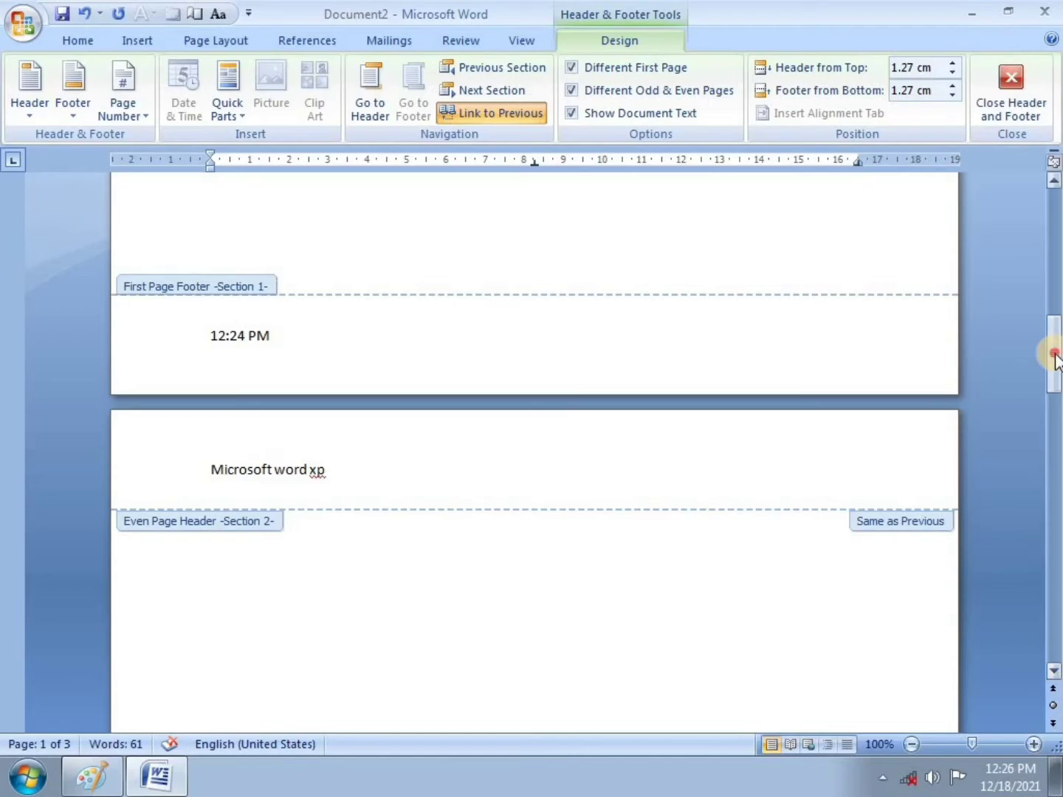
Step: Scroll down through the pages to check the page number in page 3's footer
{"action": "mouse_move", "coordinate": [1053, 351]}
{"action": "left_mouse_down"}
{"action": "mouse_move", "coordinate": [1057, 222]}
{"action": "mouse_move", "coordinate": [1053, 281]}
{"action": "mouse_move", "coordinate": [1043, 210]}
{"action": "mouse_move", "coordinate": [1037, 349]}
{"action": "left_mouse_up"}
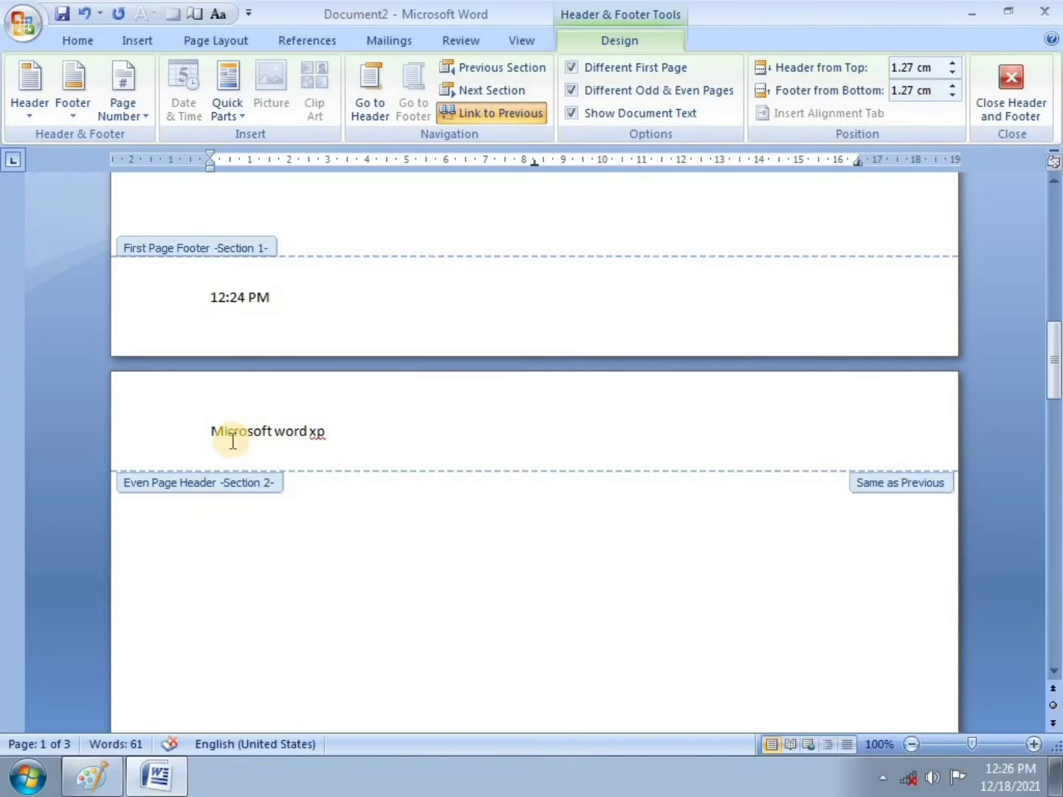
{"action": "left_click_drag", "start_coordinate": [1054, 383], "coordinate": [1043, 529]}
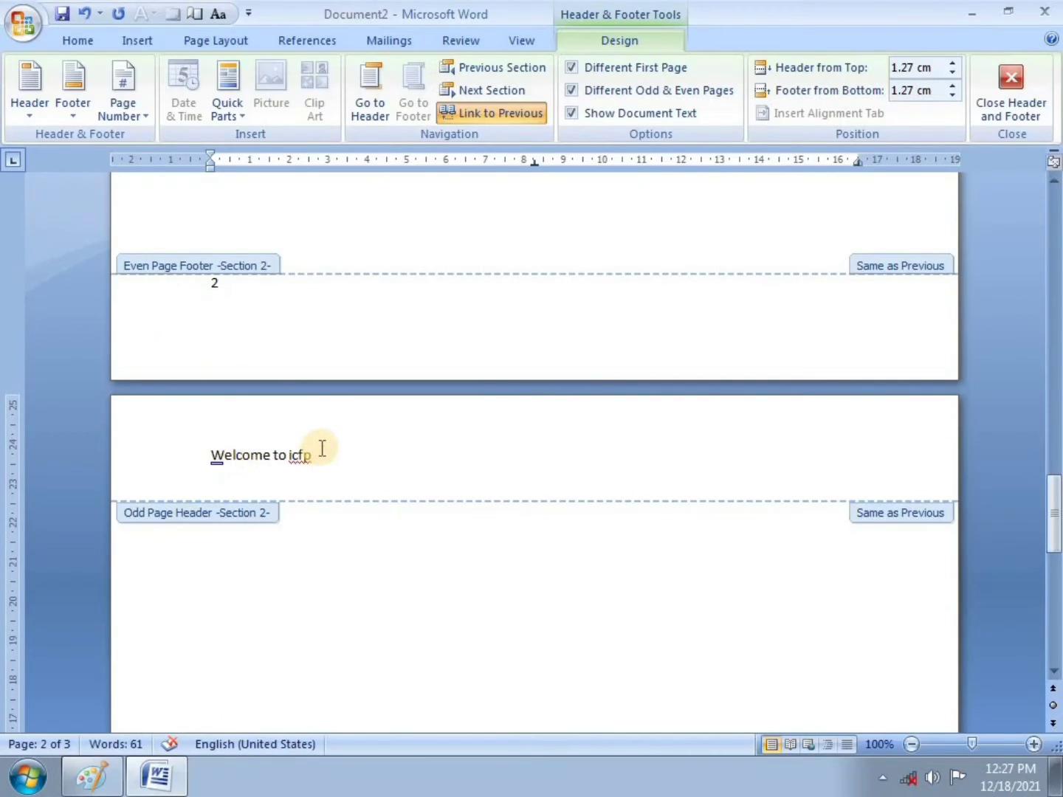
{"action": "left_click", "coordinate": [1054, 660]}
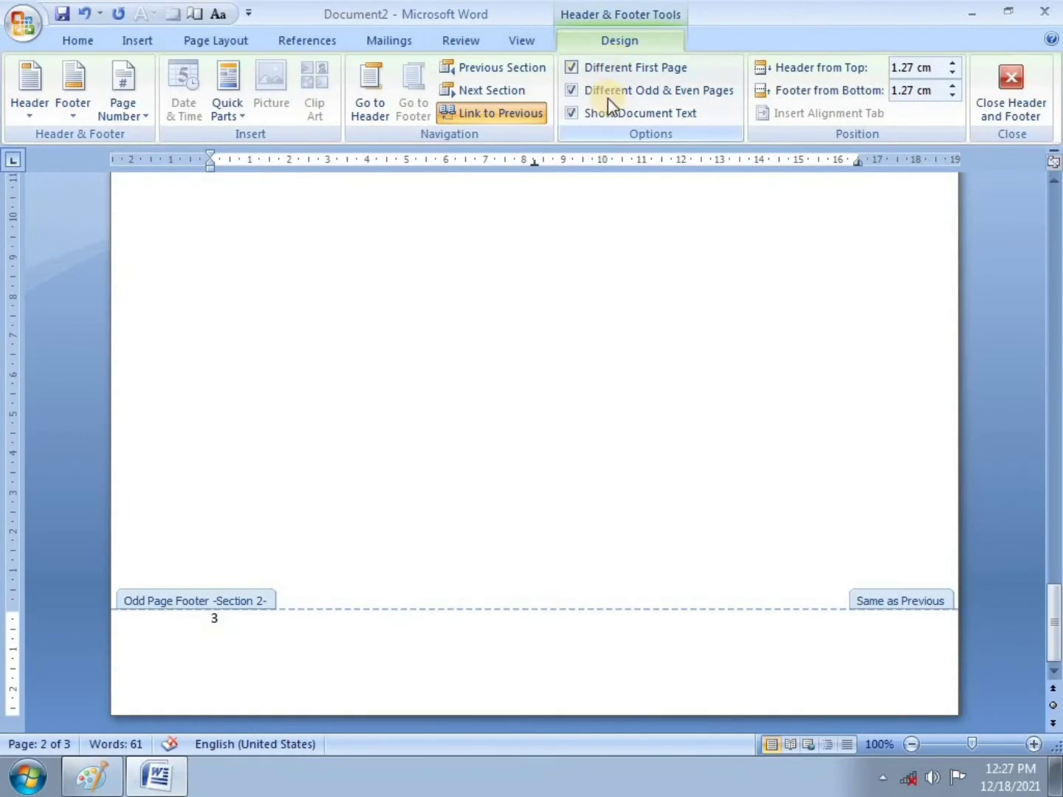
Step: Brush a red tick beside item 6 on the exercise sheet in Paint, then return to Word
{"action": "mouse_move", "coordinate": [164, 785]}
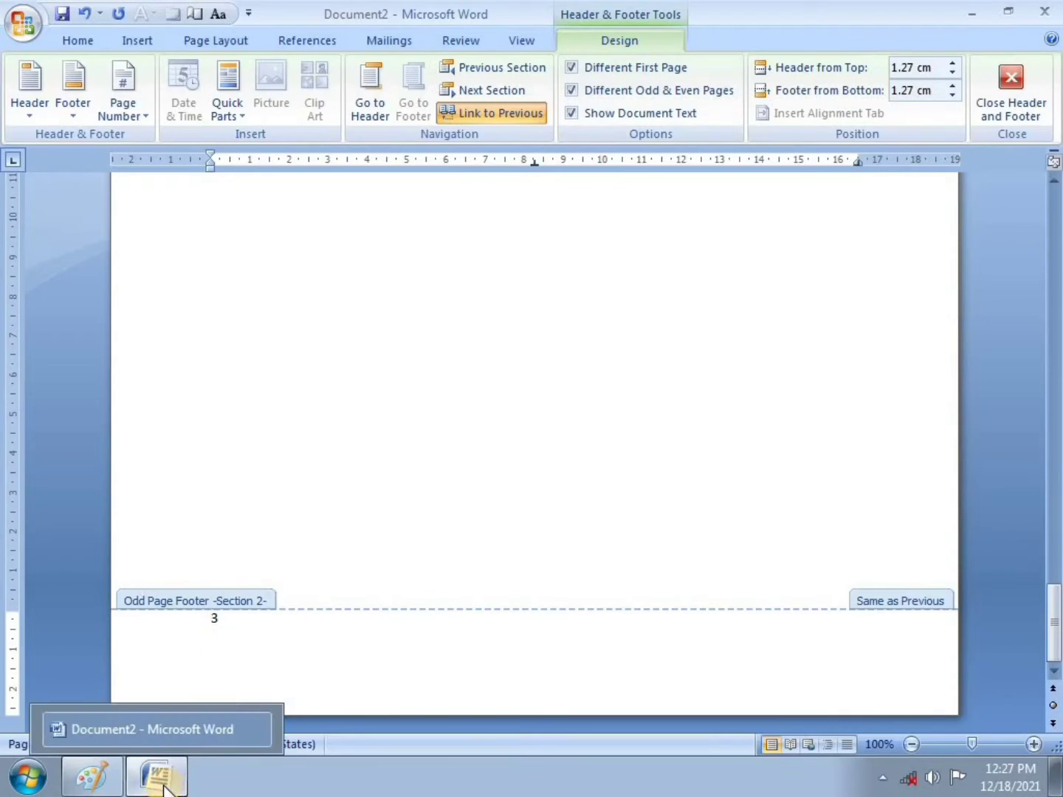
{"action": "left_click", "coordinate": [88, 776]}
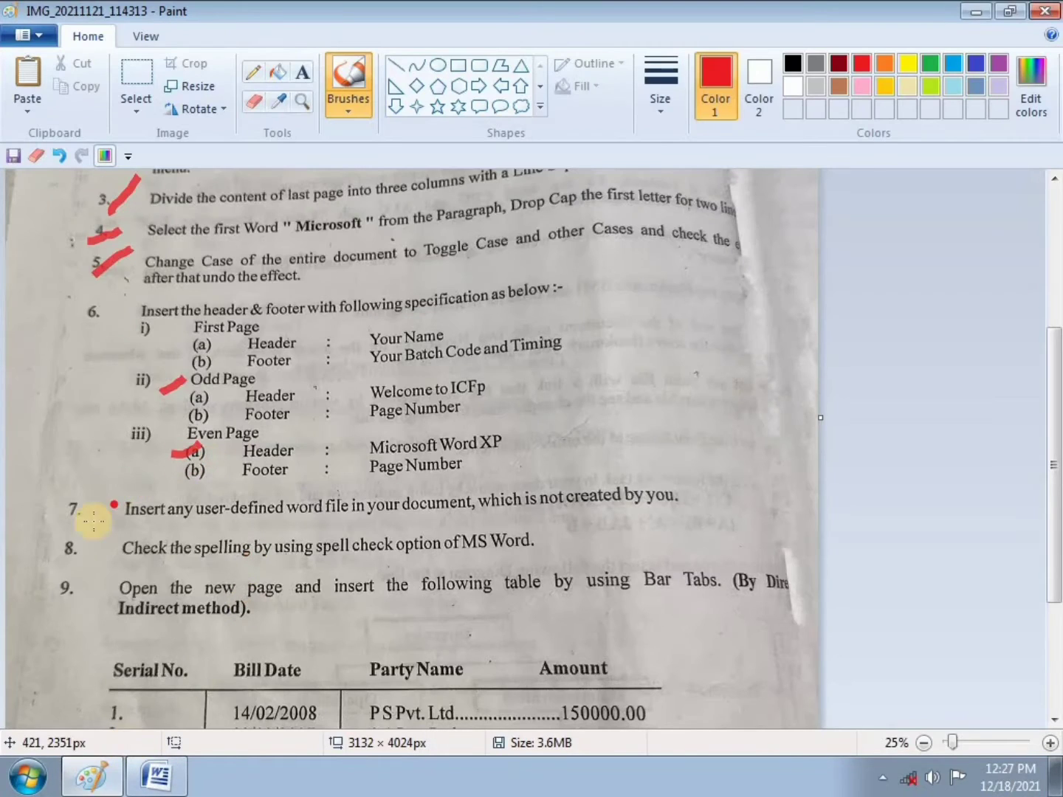
{"action": "left_click_drag", "start_coordinate": [84, 331], "coordinate": [117, 305]}
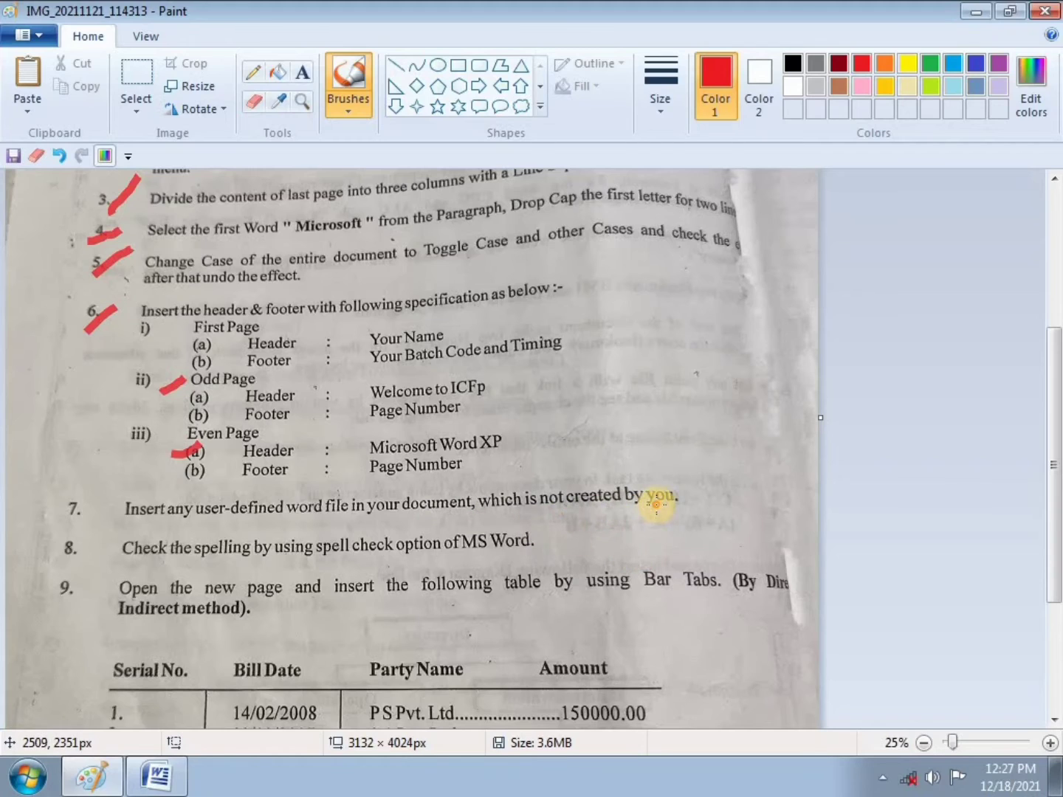
{"action": "left_click", "coordinate": [151, 788]}
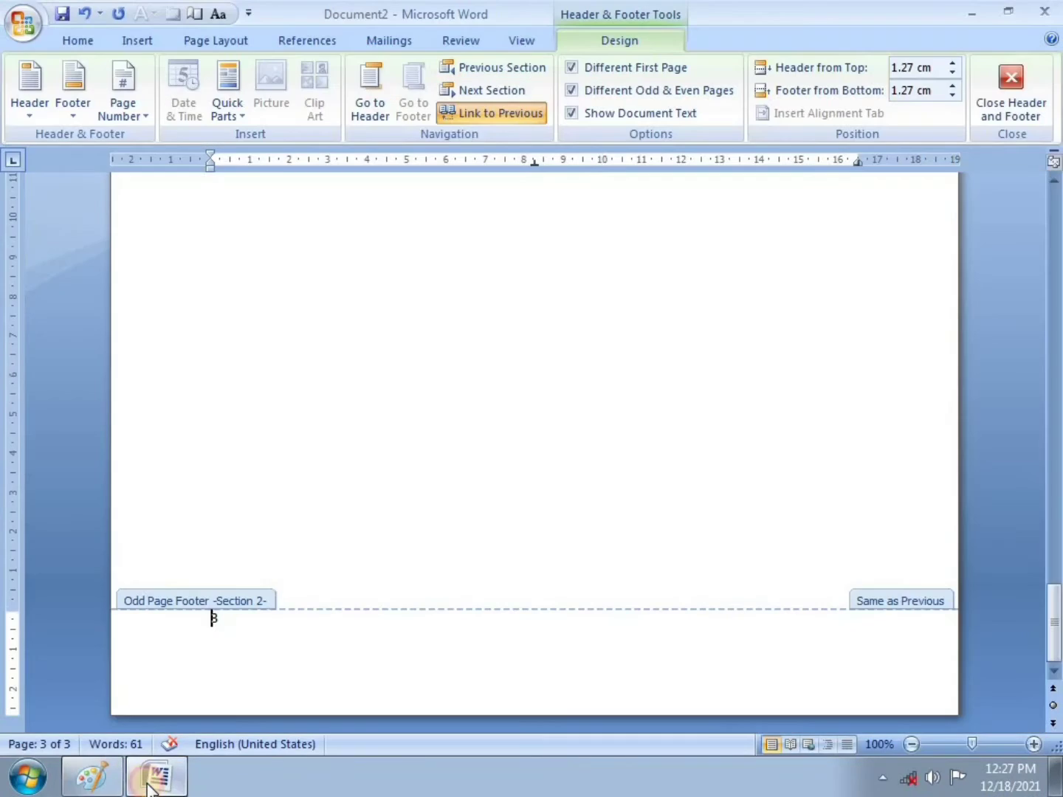
{"action": "left_click_drag", "start_coordinate": [1047, 609], "coordinate": [988, 225]}
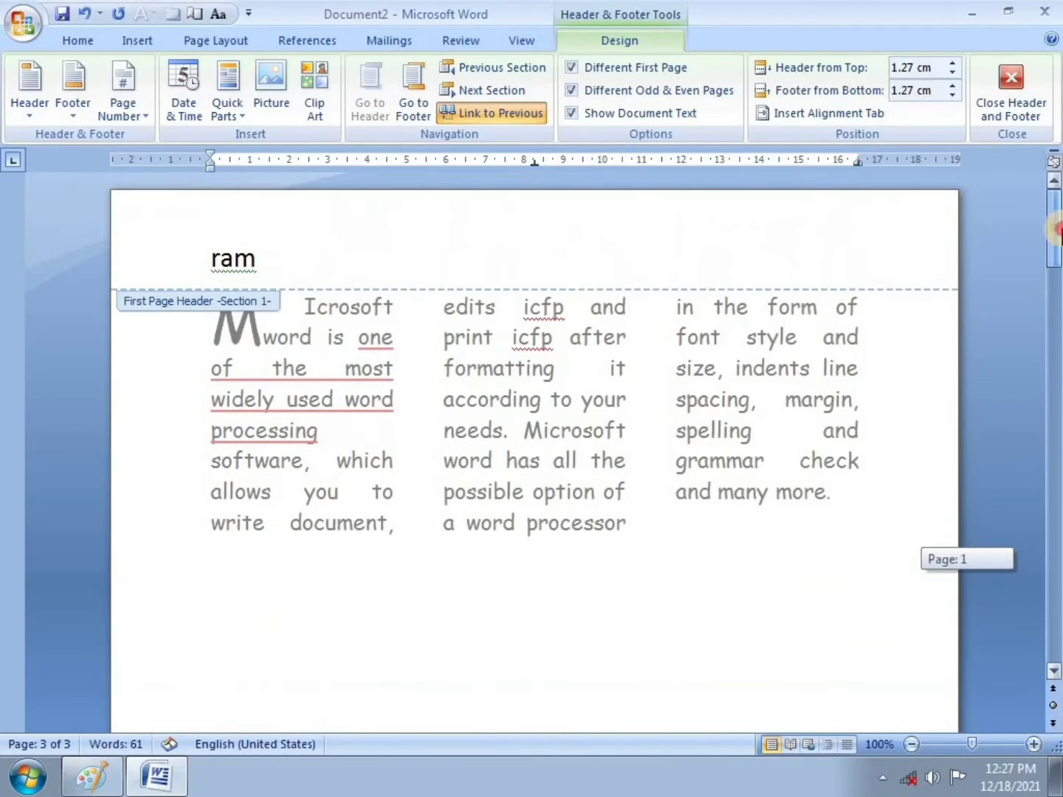
{"action": "left_click", "coordinate": [20, 29]}
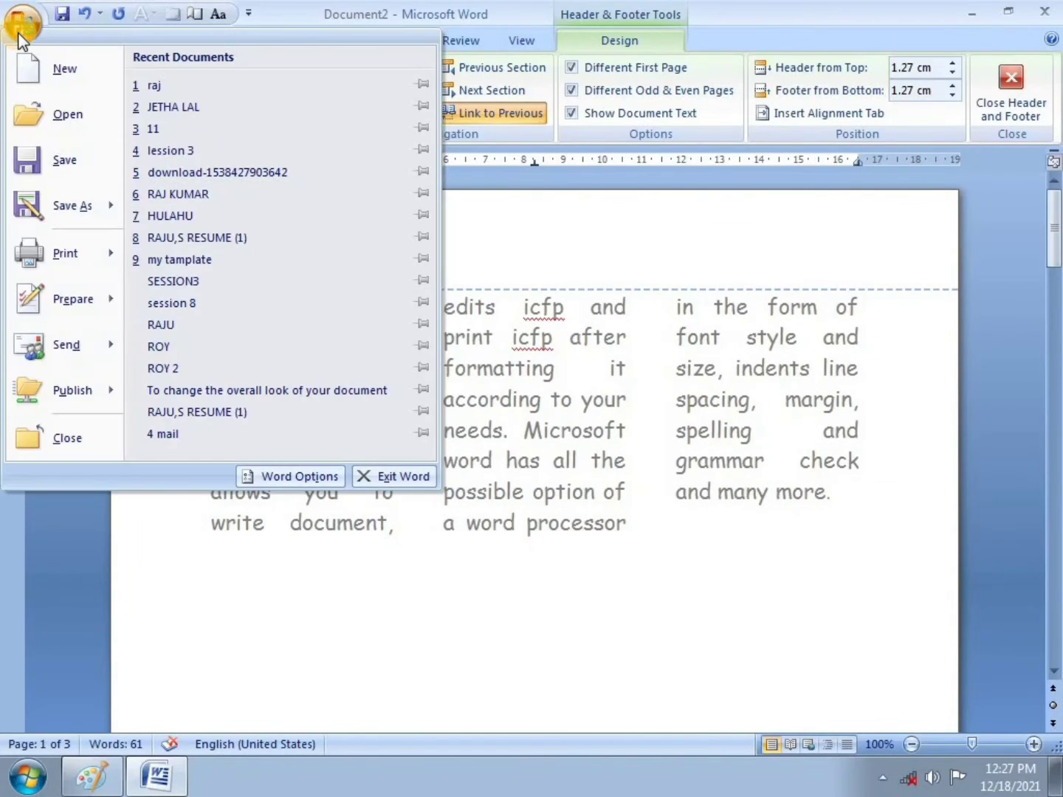
{"action": "left_click", "coordinate": [43, 129]}
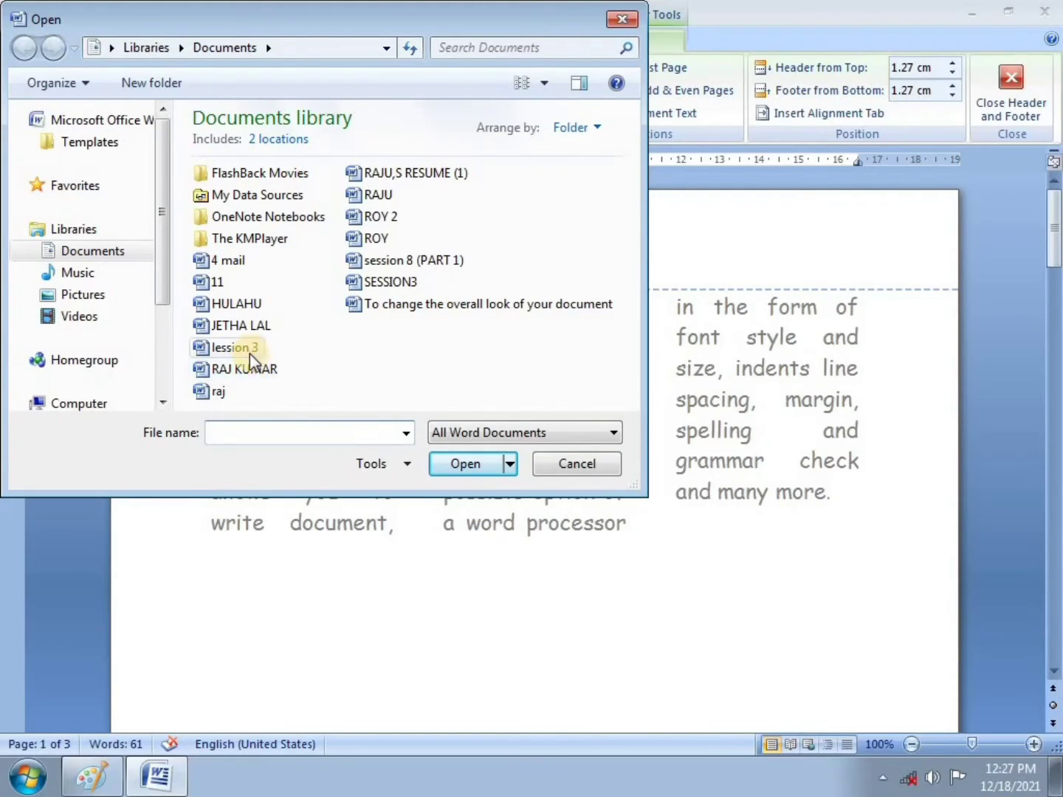
{"action": "left_click", "coordinate": [249, 374]}
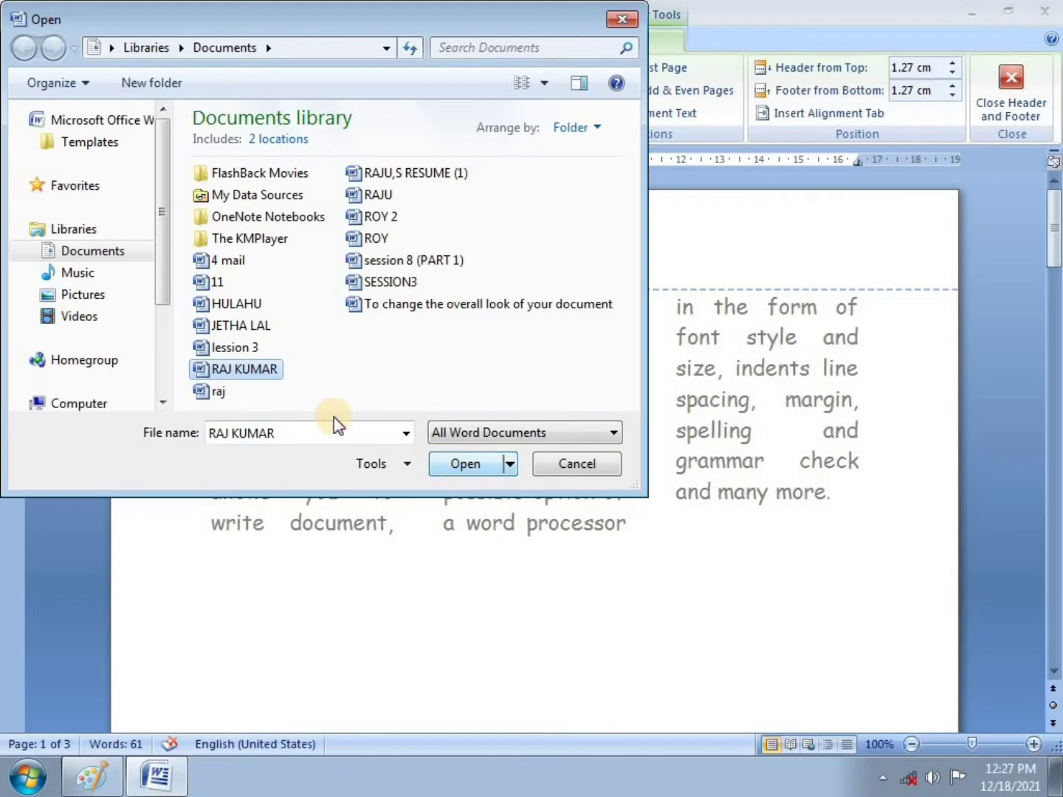
{"action": "left_click", "coordinate": [465, 464]}
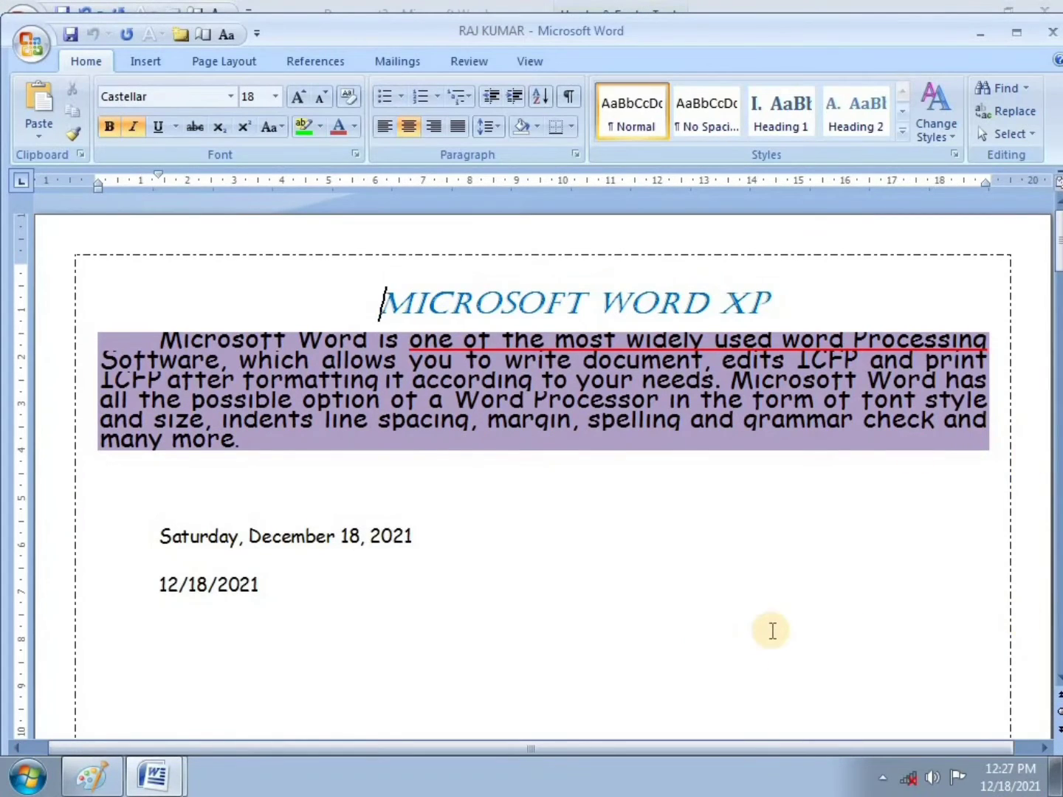
{"action": "scroll", "coordinate": [772, 632], "scroll_direction": "down", "scroll_amount": 6}
{"action": "scroll", "coordinate": [772, 631], "scroll_direction": "up", "scroll_amount": 5}
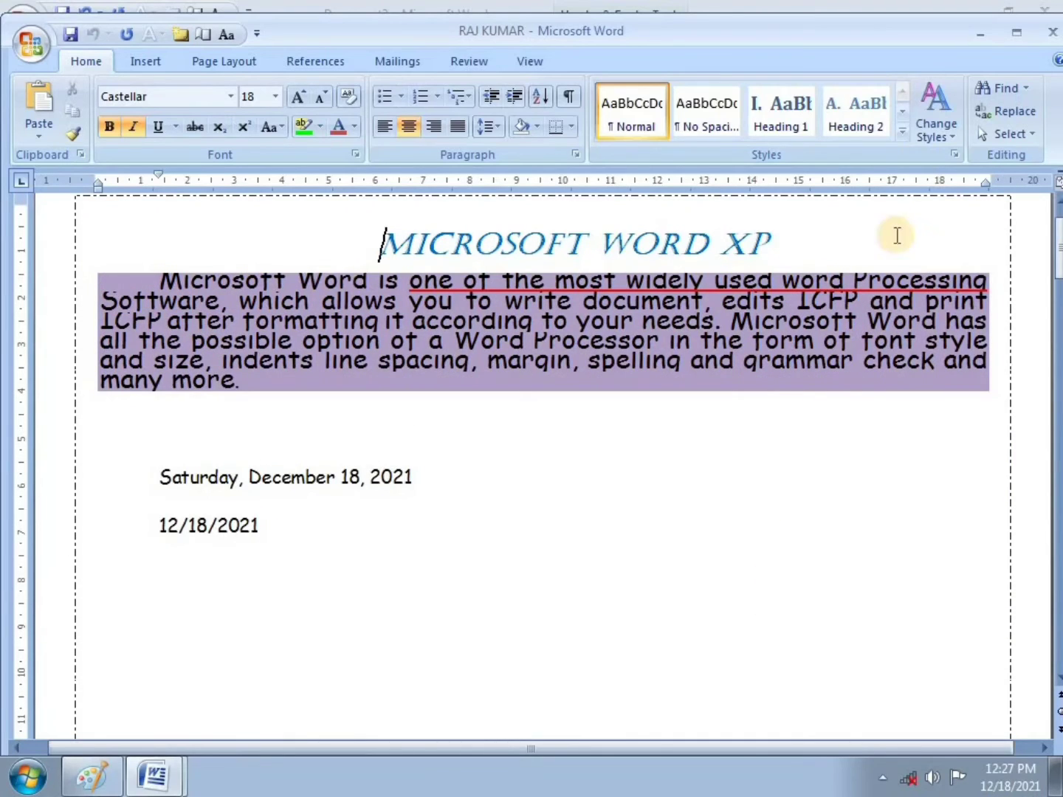
{"action": "left_click", "coordinate": [1051, 35]}
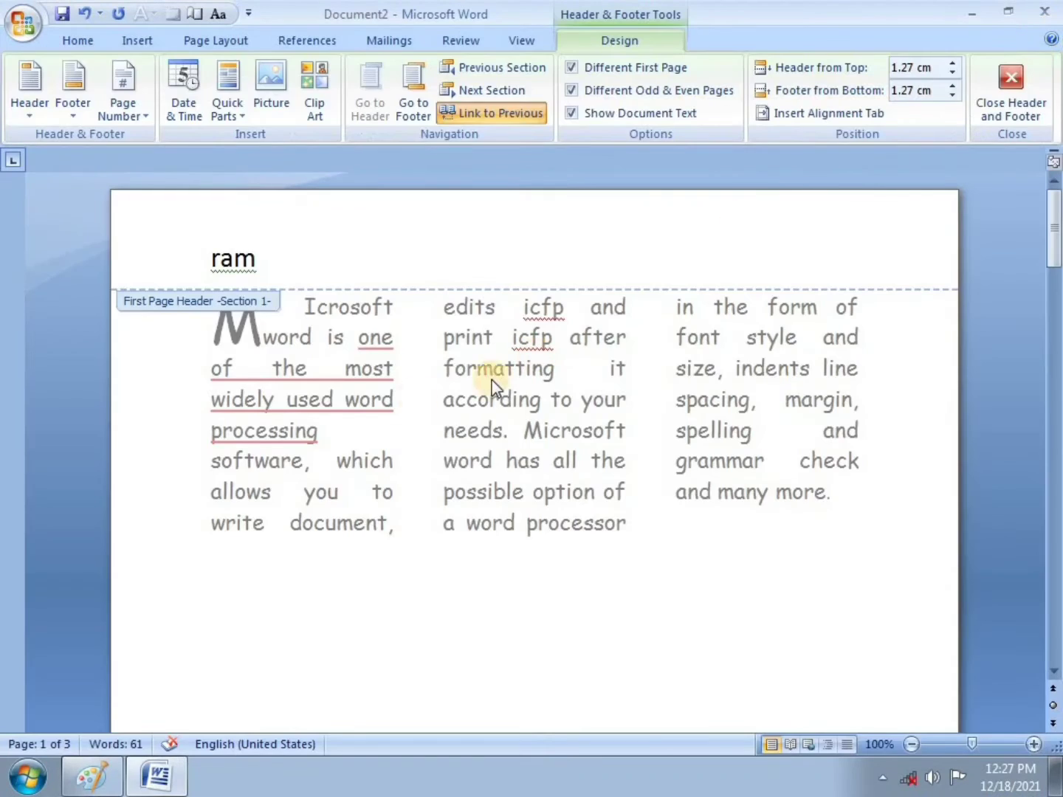
Step: Exit header/footer editing and tick item 7 on the exercise sheet in Paint
{"action": "double_click", "coordinate": [396, 641]}
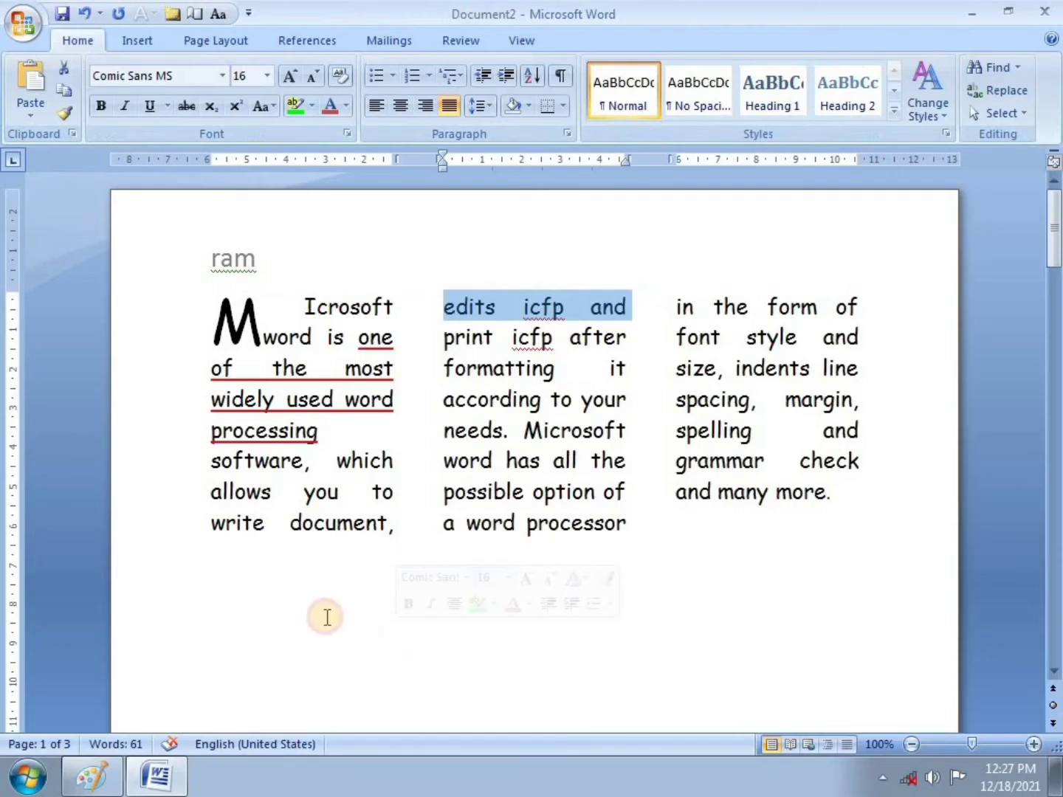
{"action": "left_click", "coordinate": [233, 607]}
{"action": "left_click", "coordinate": [100, 769]}
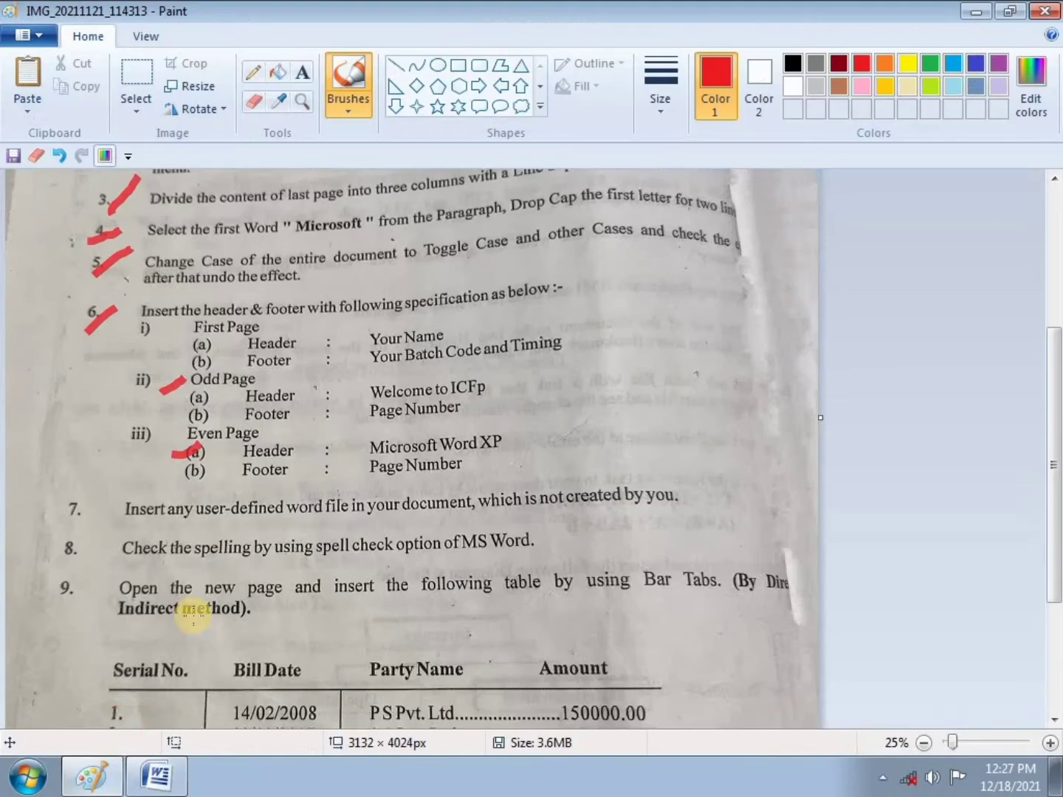
{"action": "left_click_drag", "start_coordinate": [74, 517], "coordinate": [138, 491]}
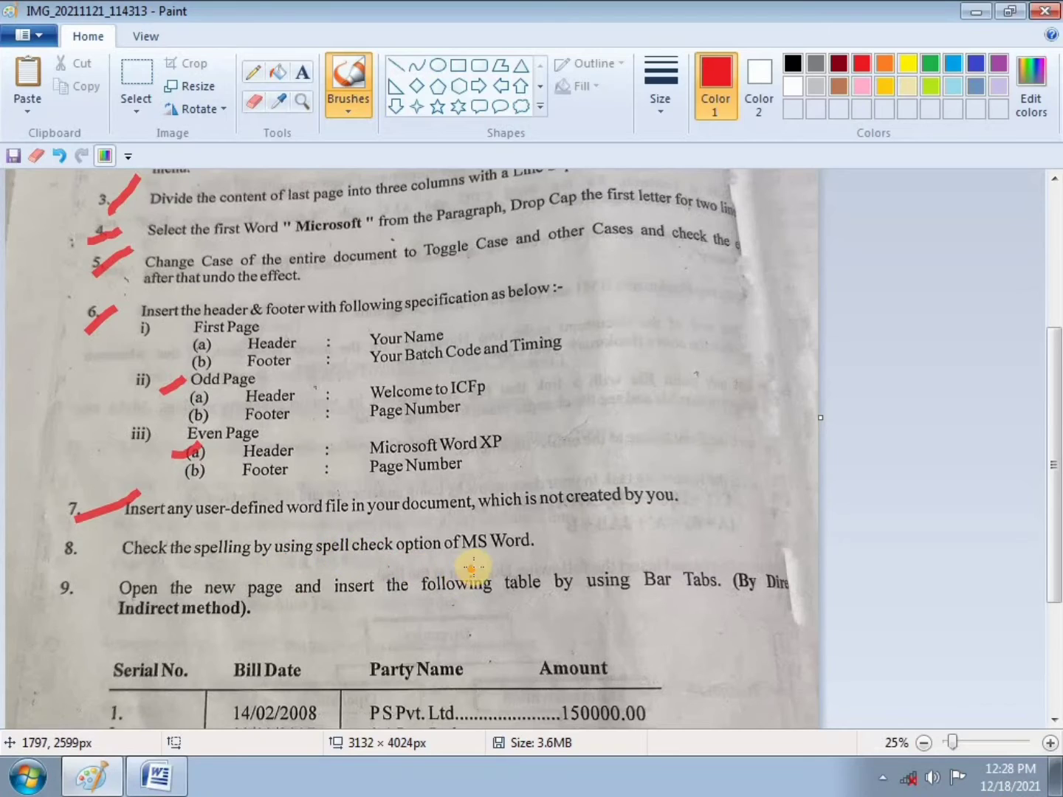
{"action": "left_click", "coordinate": [157, 775]}
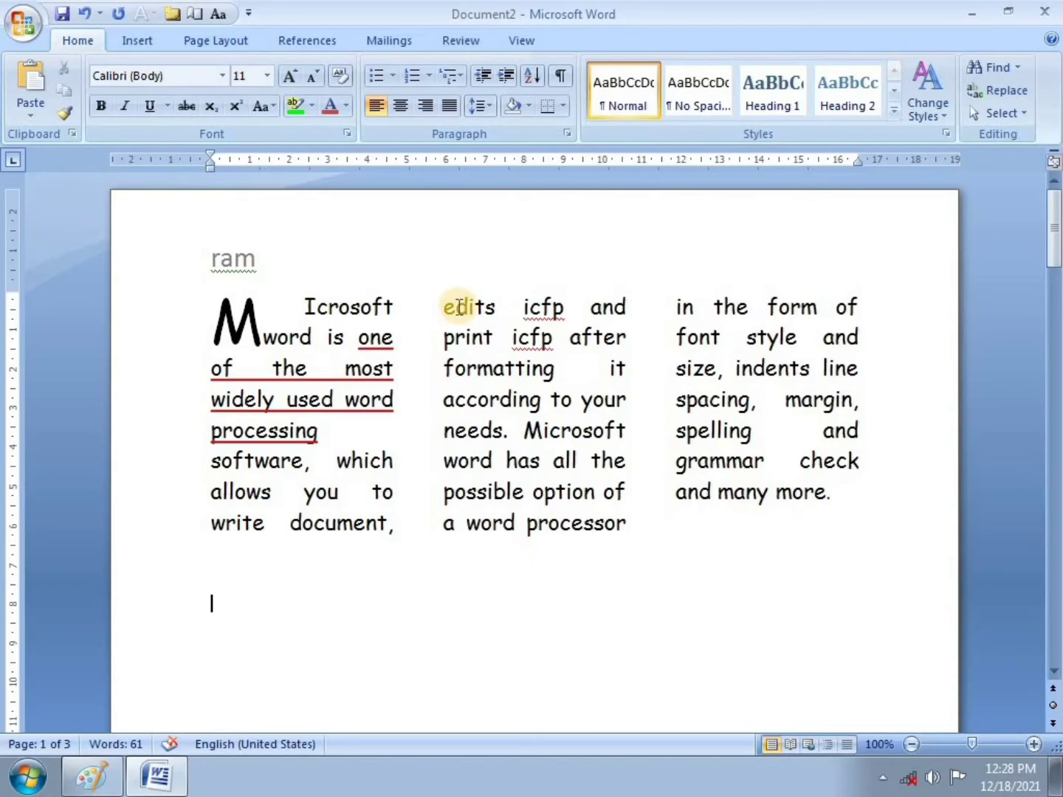
Step: Delete the e of 'edits' and the f of 'form', leaving 'dits' and 'orm'
{"action": "left_click", "coordinate": [457, 306]}
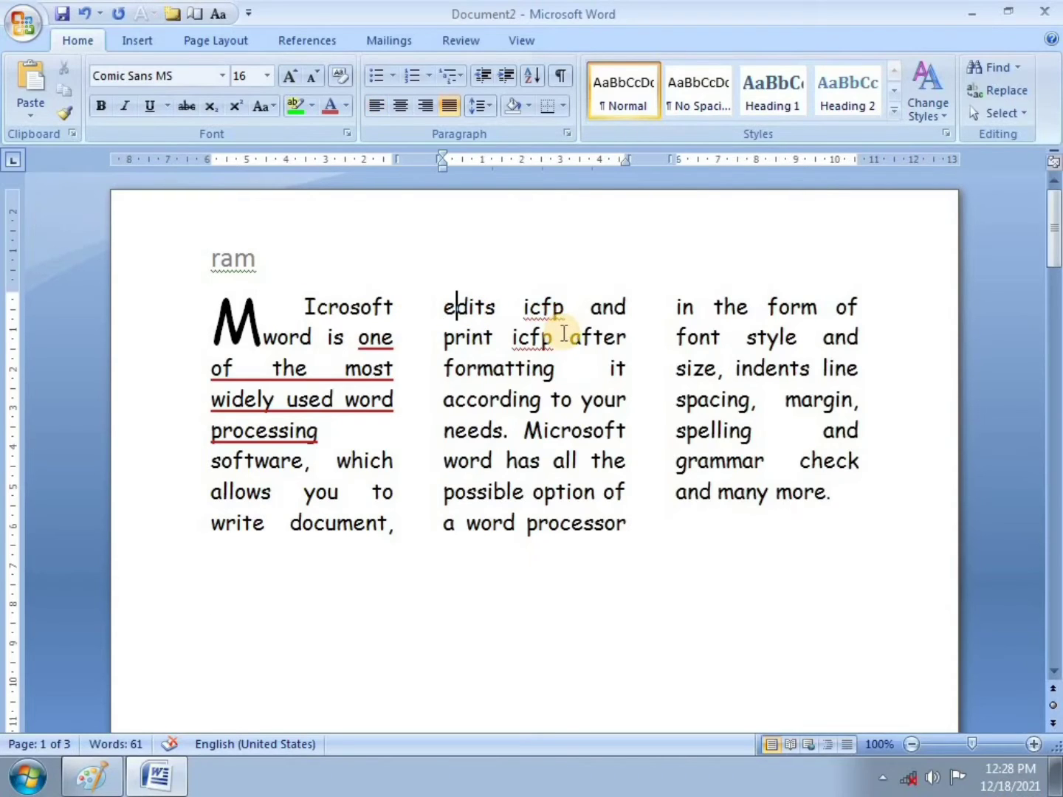
{"action": "key", "text": "BackSpace"}
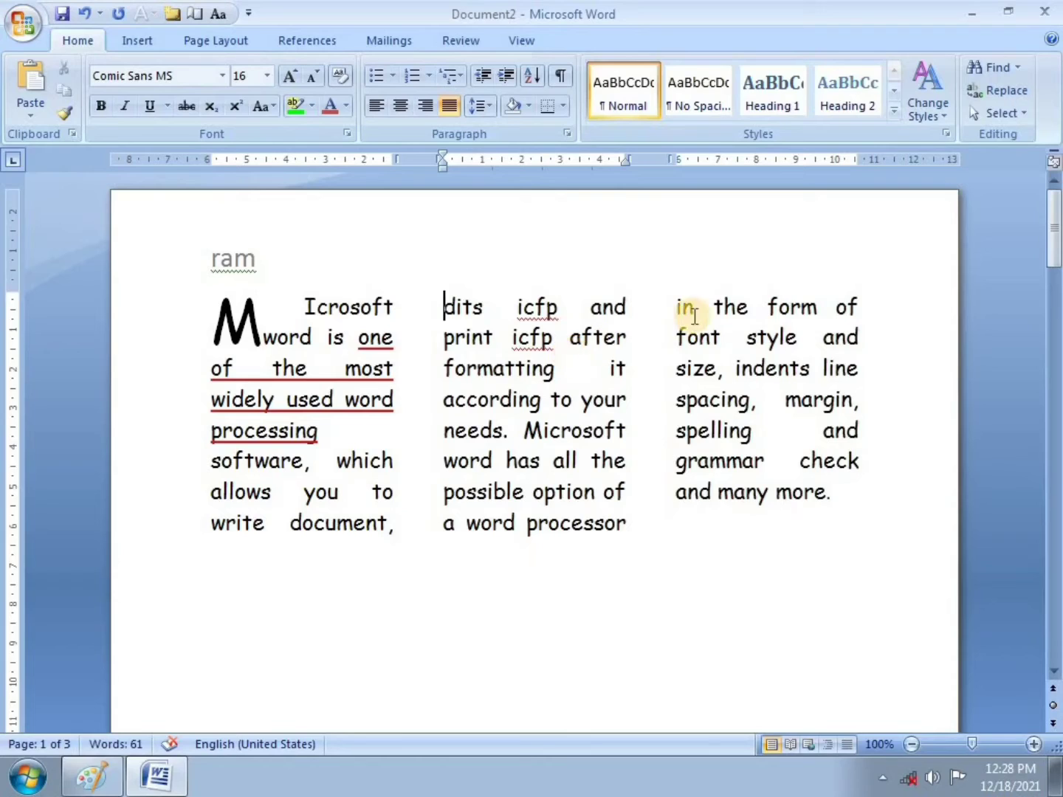
{"action": "left_click", "coordinate": [812, 340]}
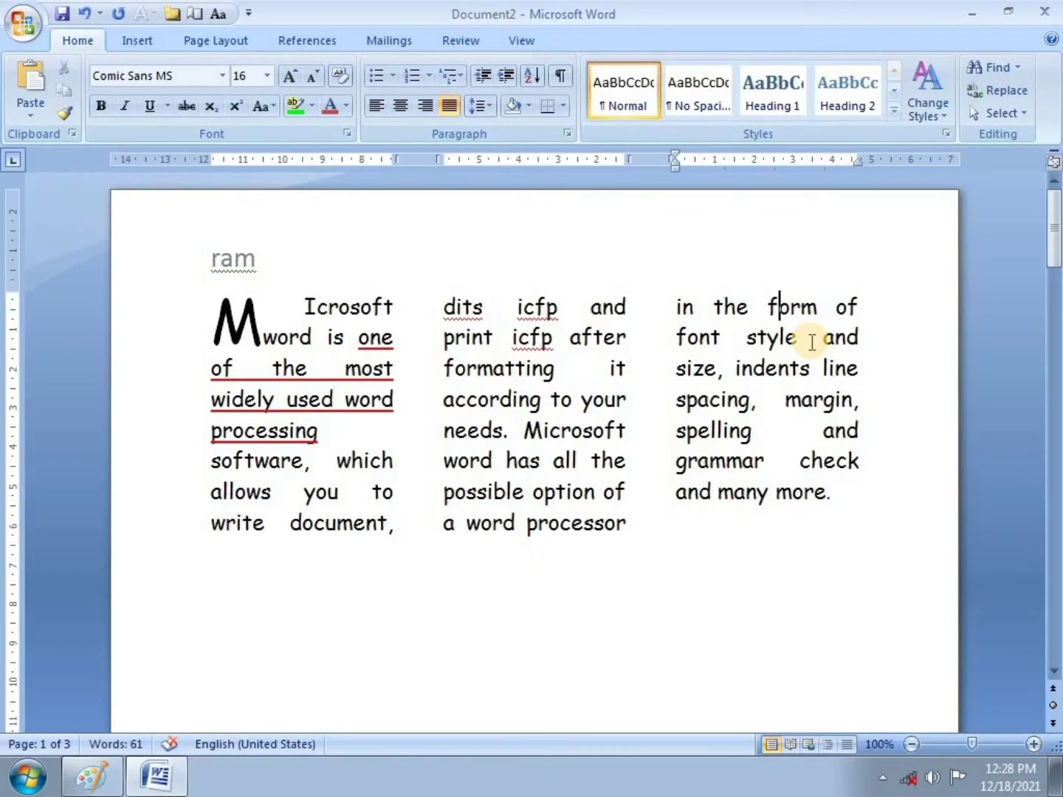
{"action": "key", "text": "BackSpace"}
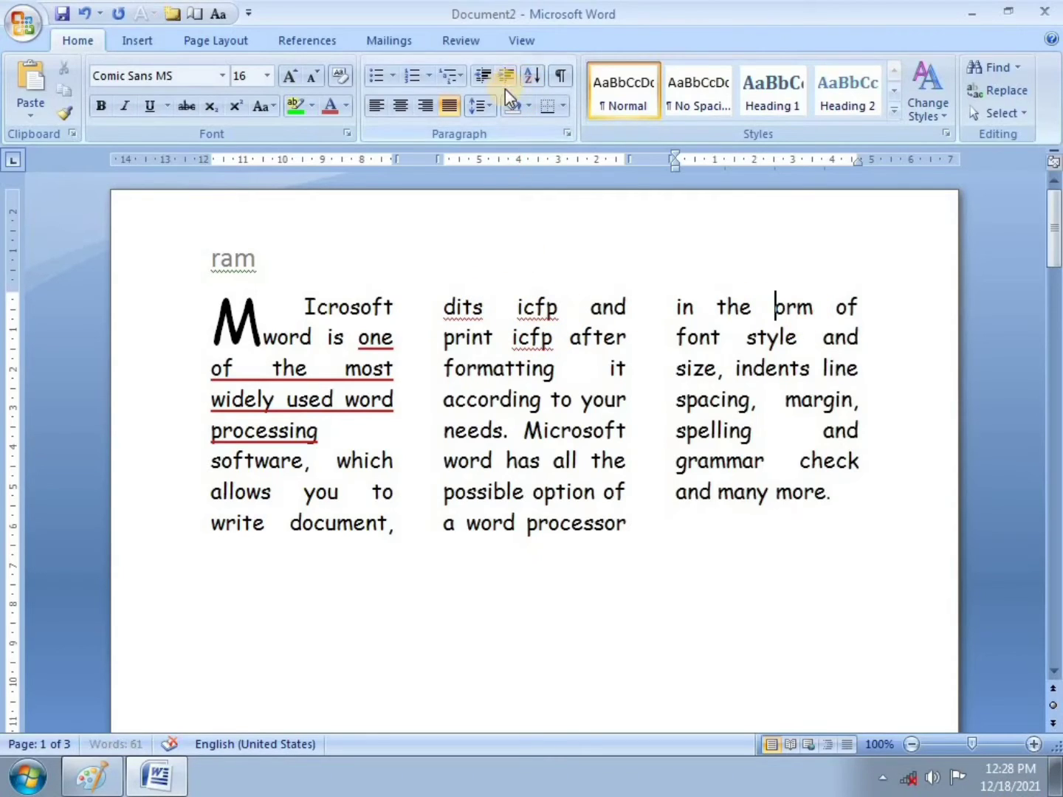
Step: Run Spelling and Grammar from the Review tab and move its window off the text
{"action": "left_click", "coordinate": [448, 41]}
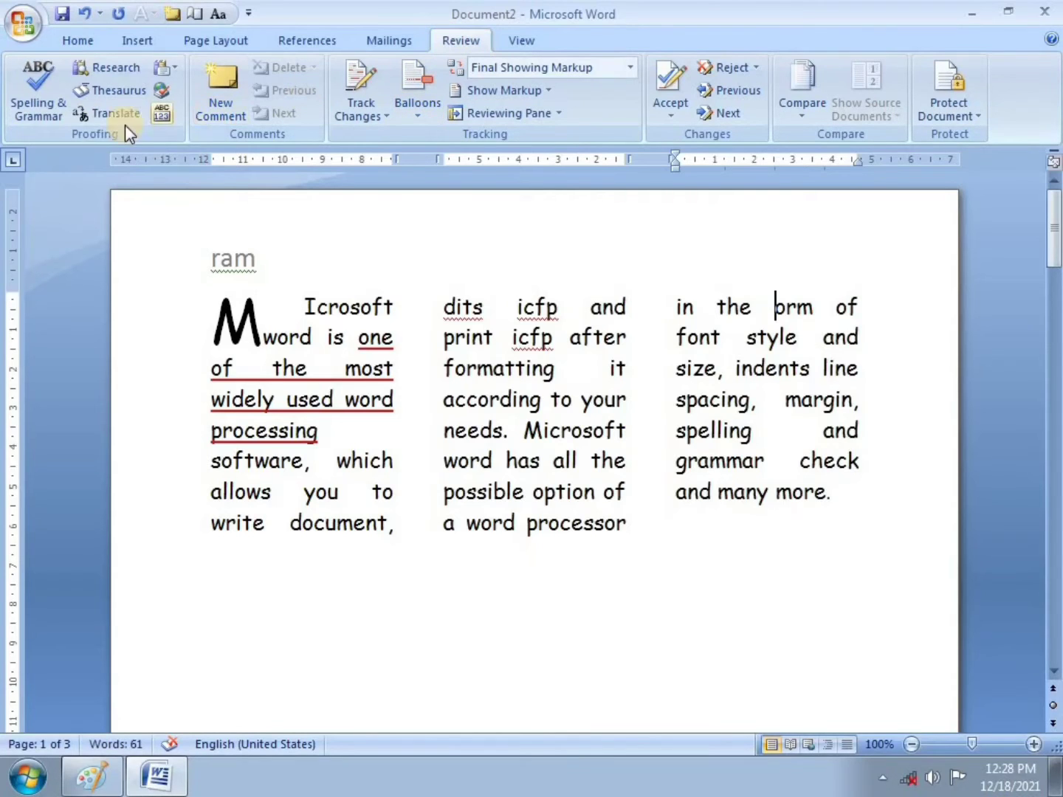
{"action": "left_click", "coordinate": [48, 102]}
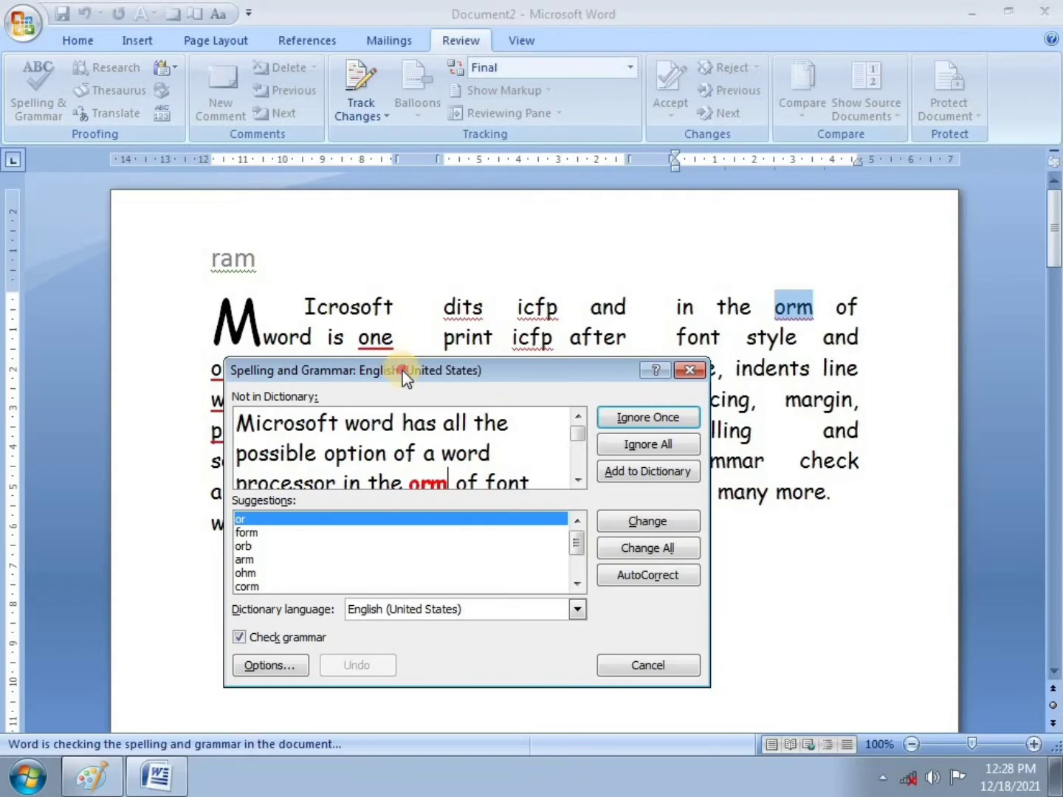
{"action": "left_click_drag", "start_coordinate": [402, 370], "coordinate": [408, 342]}
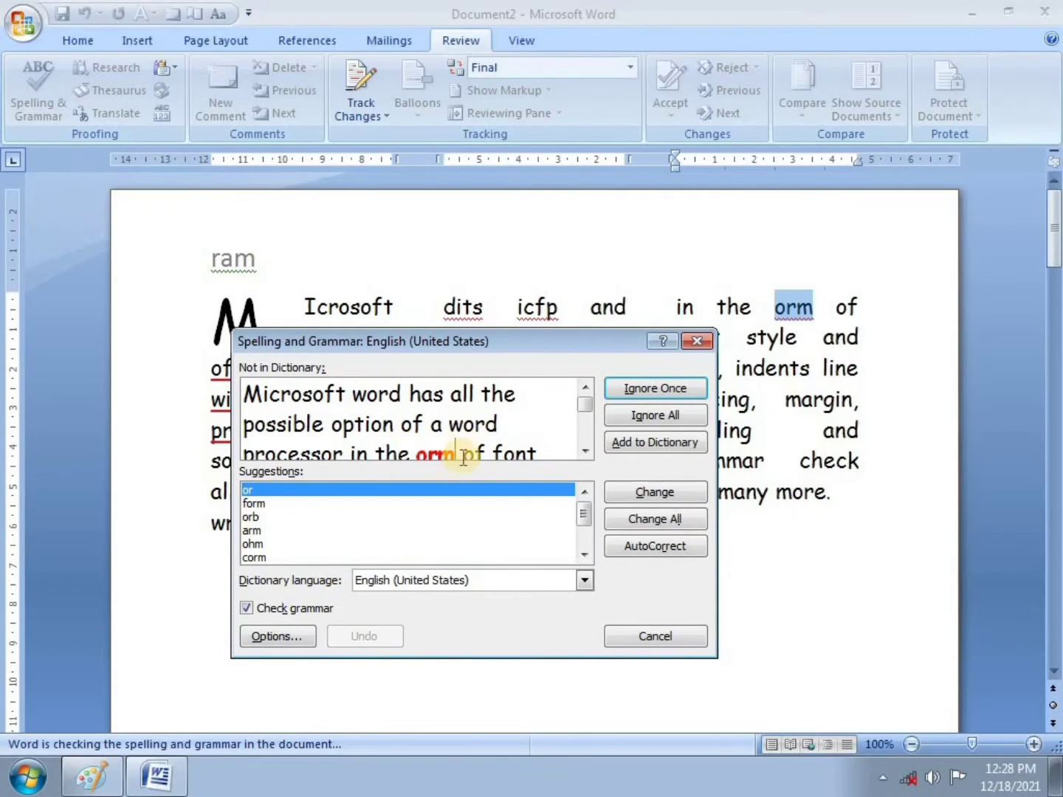
{"action": "left_click", "coordinate": [583, 415]}
{"action": "left_click_drag", "start_coordinate": [465, 352], "coordinate": [528, 517]}
{"action": "left_click", "coordinate": [483, 582]}
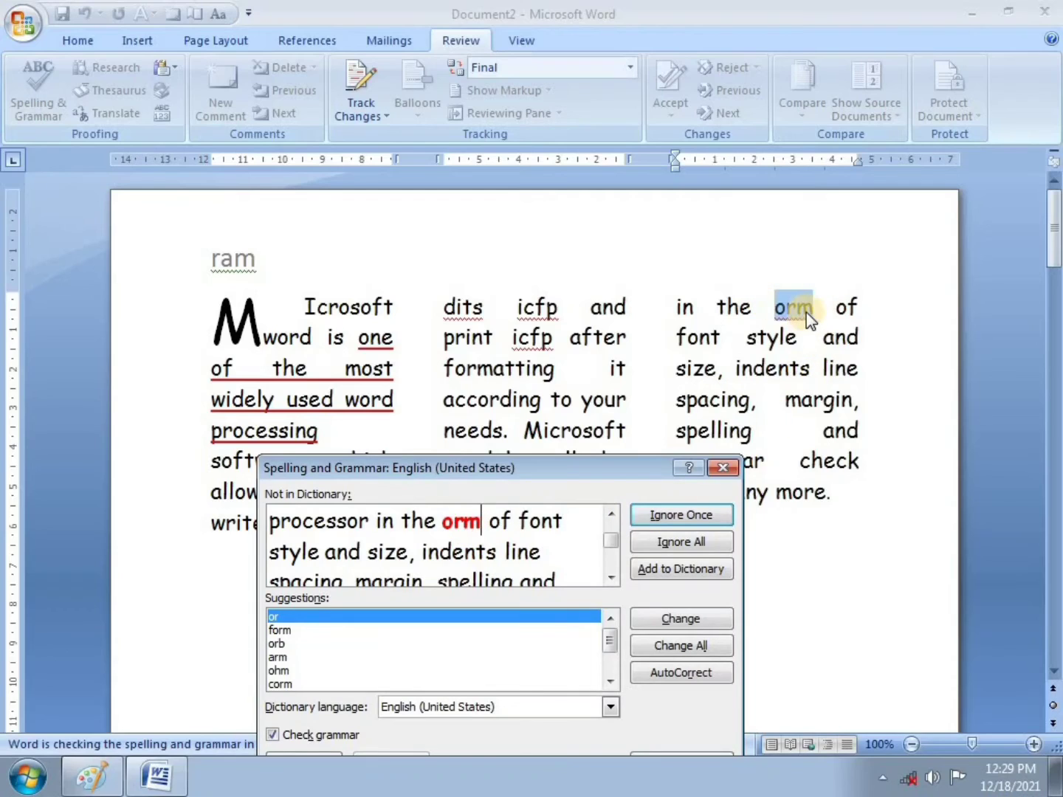
Step: Change 'orm' to 'form' and 'dits' to 'dots', and ignore the remaining 'icfp' once
{"action": "left_click", "coordinate": [274, 630]}
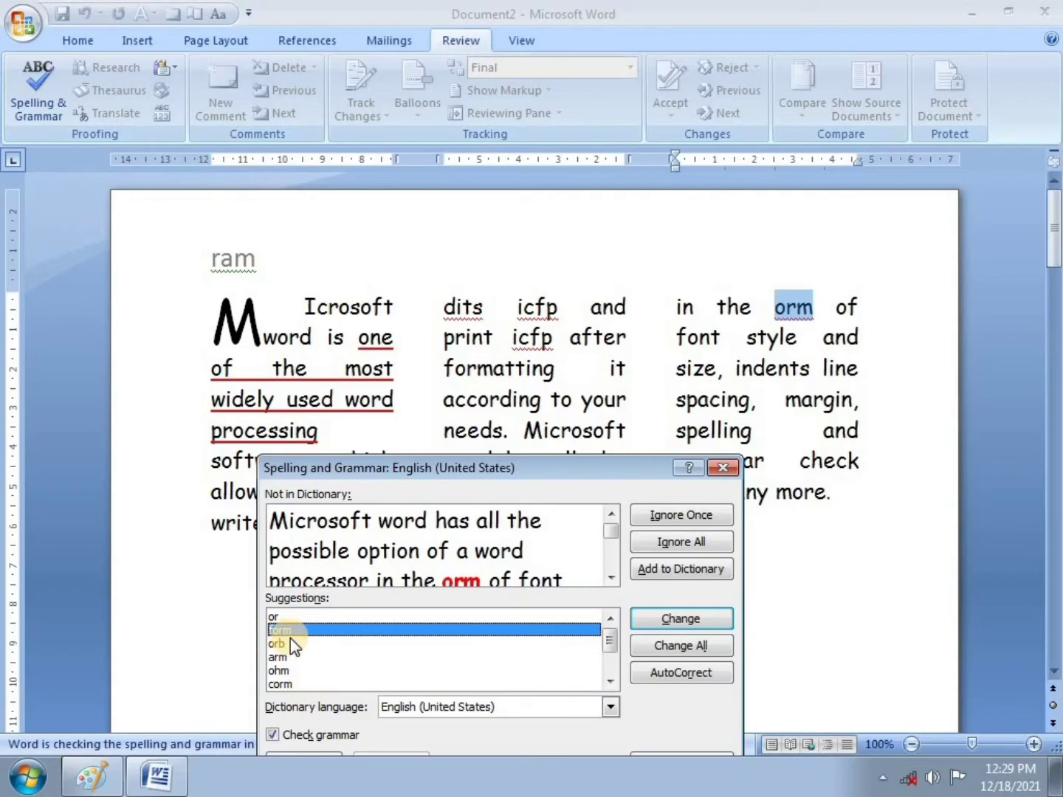
{"action": "left_click", "coordinate": [686, 618]}
{"action": "left_click", "coordinate": [682, 623]}
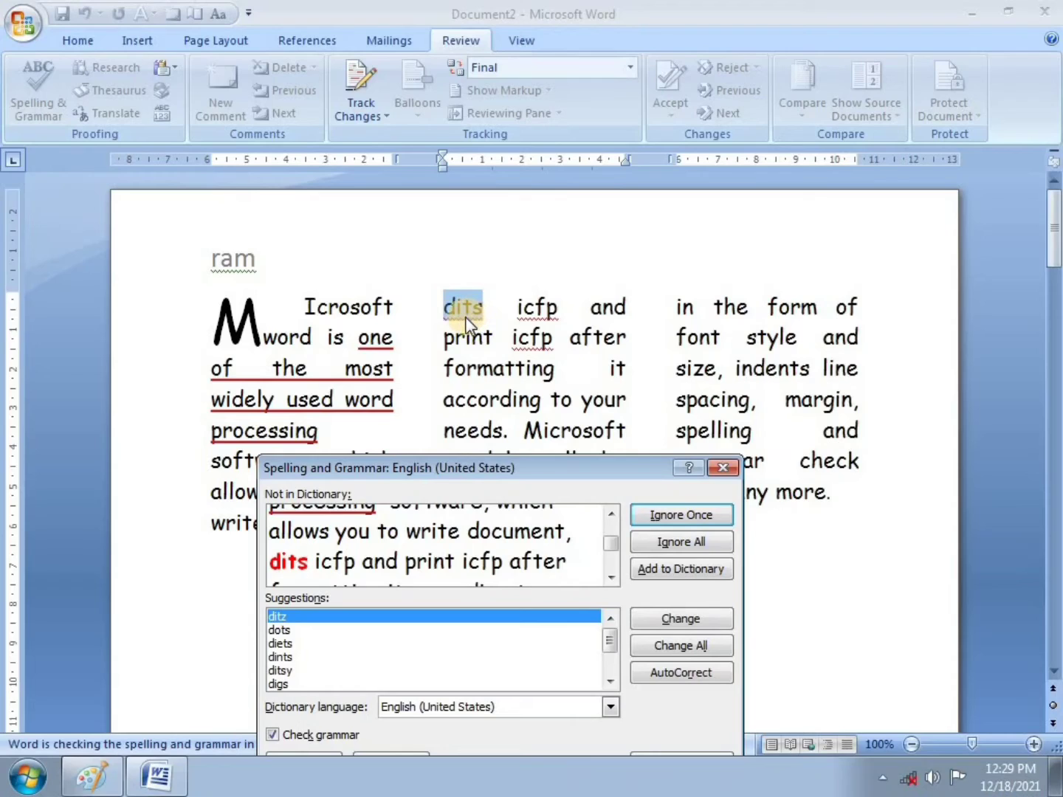
{"action": "left_click", "coordinate": [279, 630]}
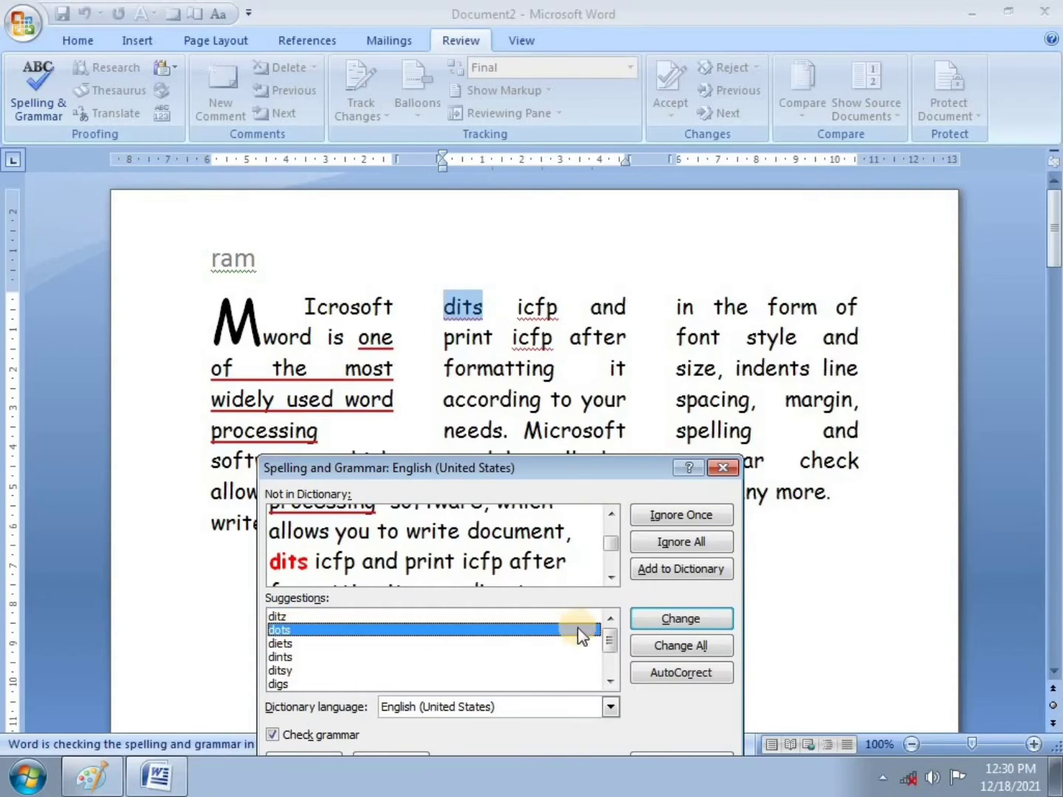
{"action": "left_click", "coordinate": [682, 620]}
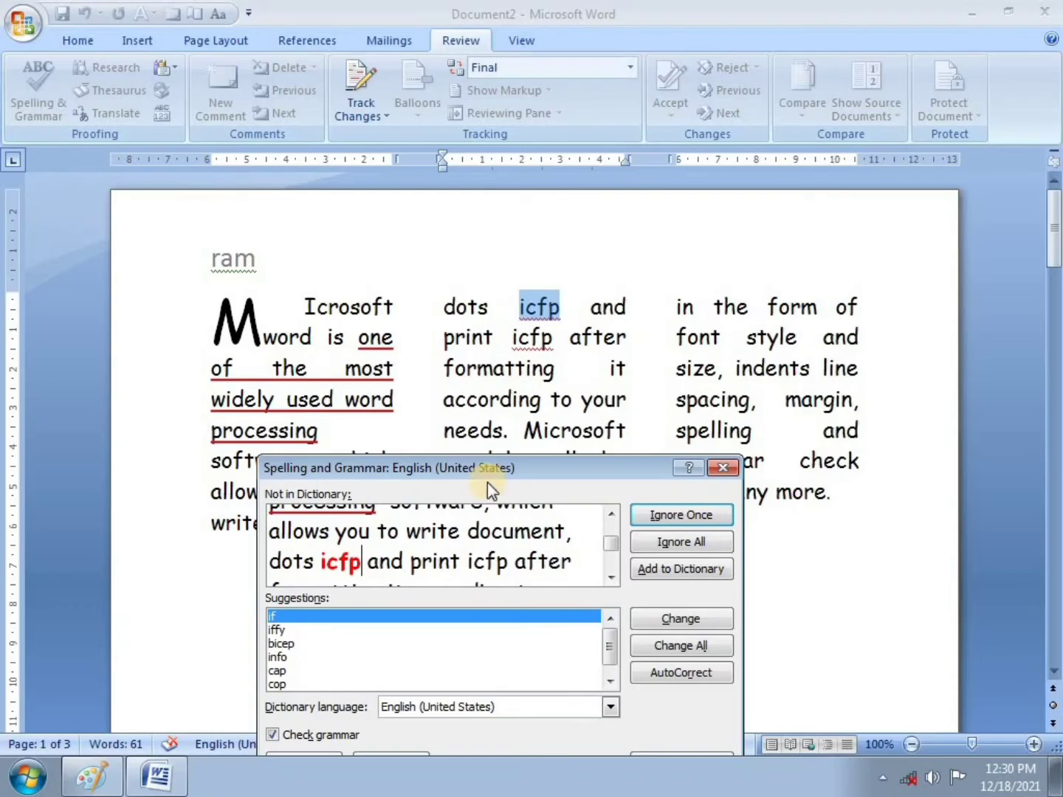
{"action": "left_click", "coordinate": [665, 514]}
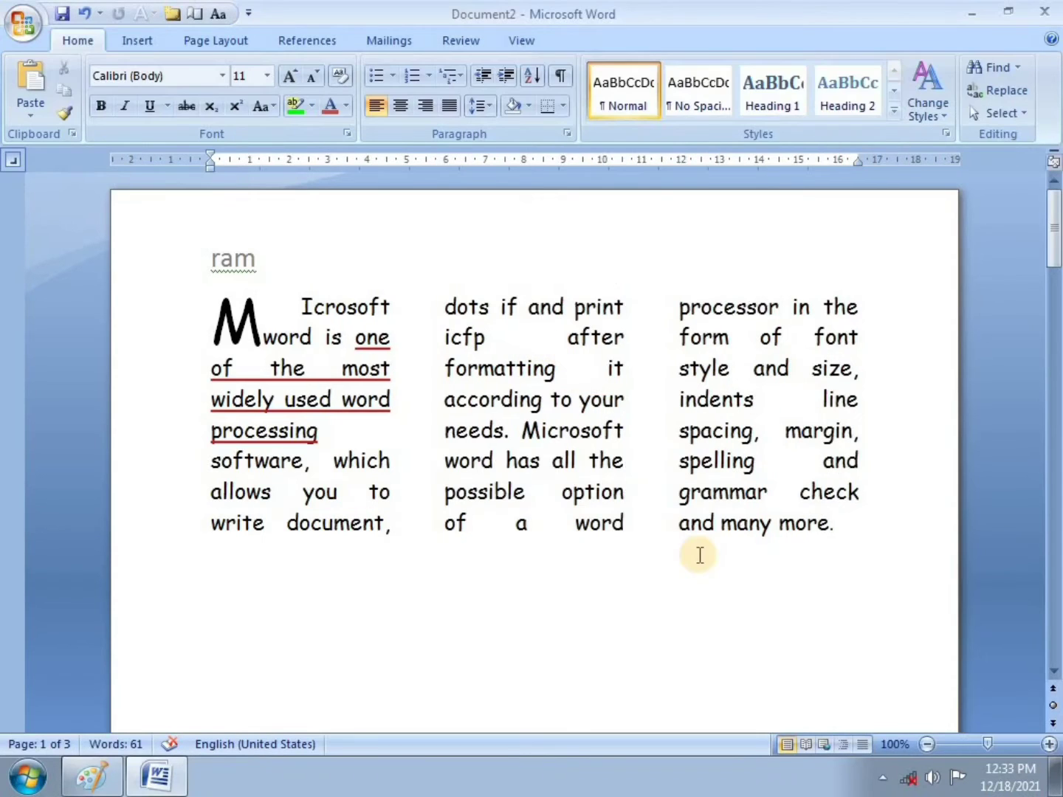
Step: Tick item 8 (spell check) on the Lesson 5 sheet in Paint and scroll down
{"action": "mouse_move", "coordinate": [92, 775]}
{"action": "left_click", "coordinate": [104, 736]}
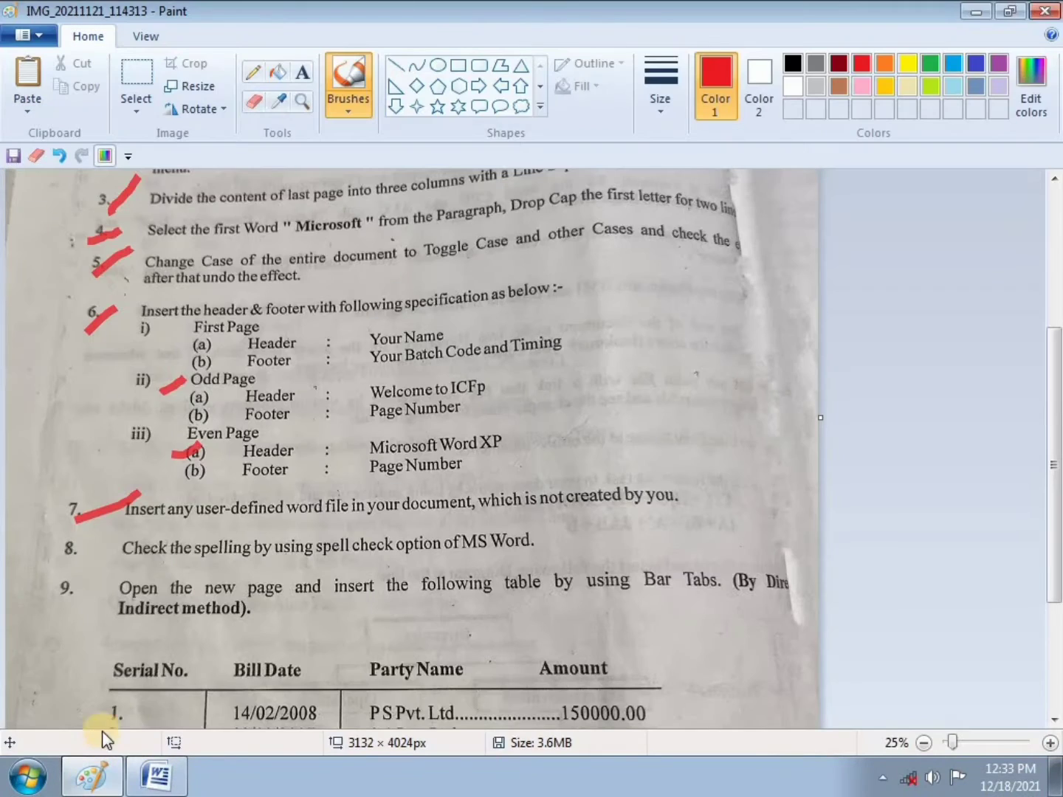
{"action": "left_click_drag", "start_coordinate": [72, 562], "coordinate": [97, 541]}
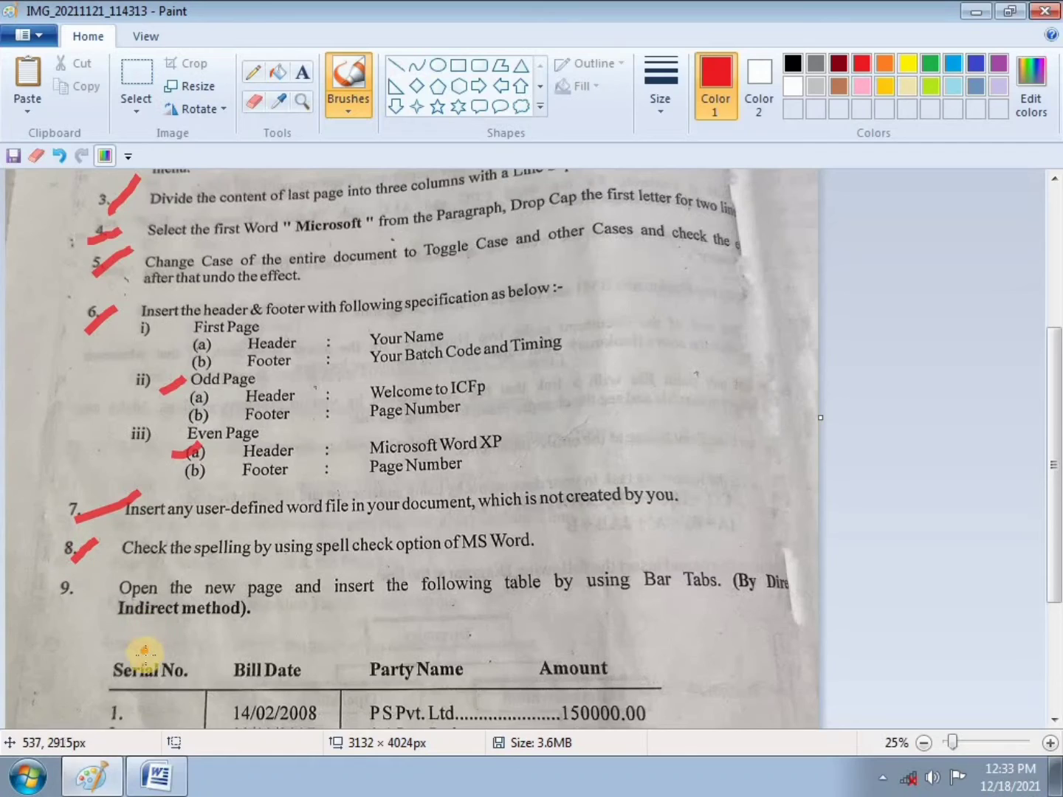
{"action": "scroll", "coordinate": [145, 653], "scroll_direction": "down", "scroll_amount": 3}
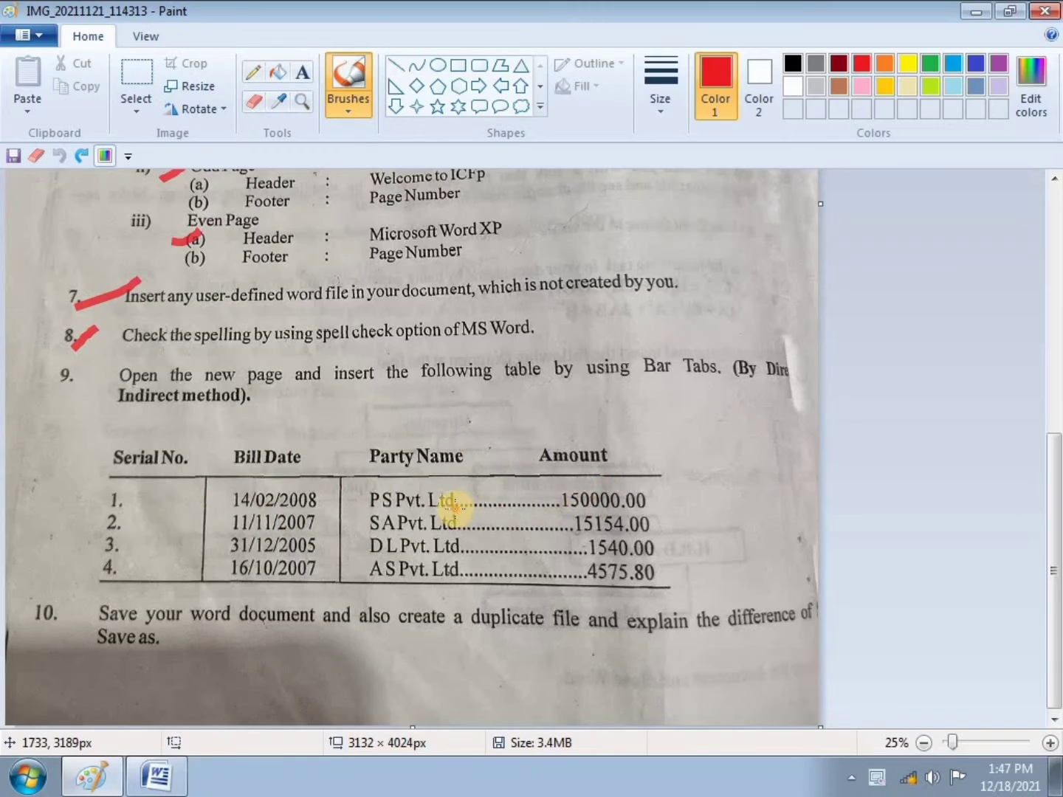
Step: Back in Word, type the spaced headings SR NO., BILL DATE, PARTY NAME, AMOUNT below the paragraph
{"action": "left_click", "coordinate": [143, 780]}
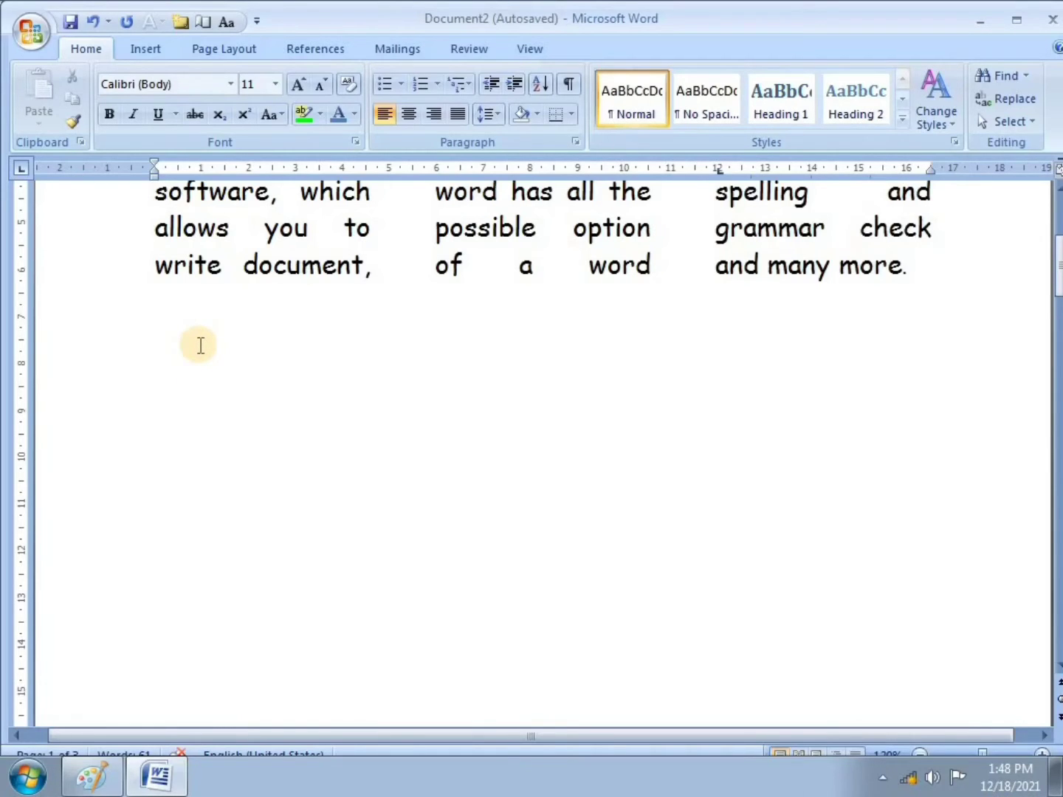
{"action": "type", "text": "SR NO.         BILL DATE"}
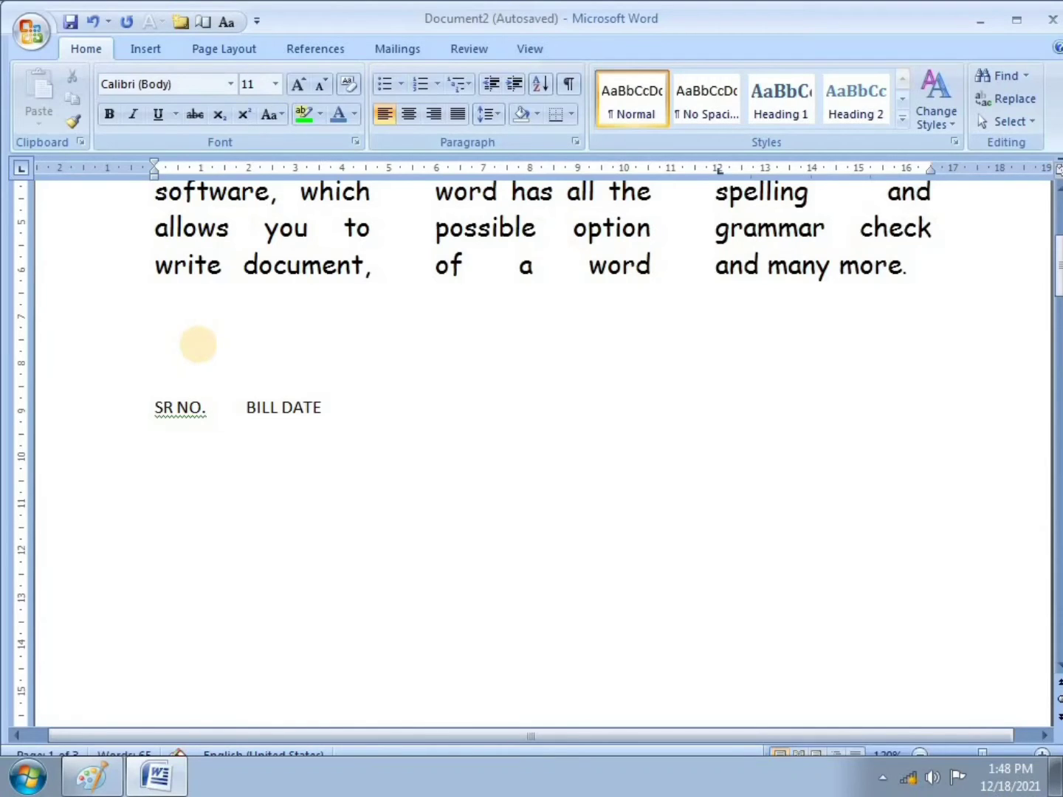
{"action": "type", "text": "               PARTY NAM"}
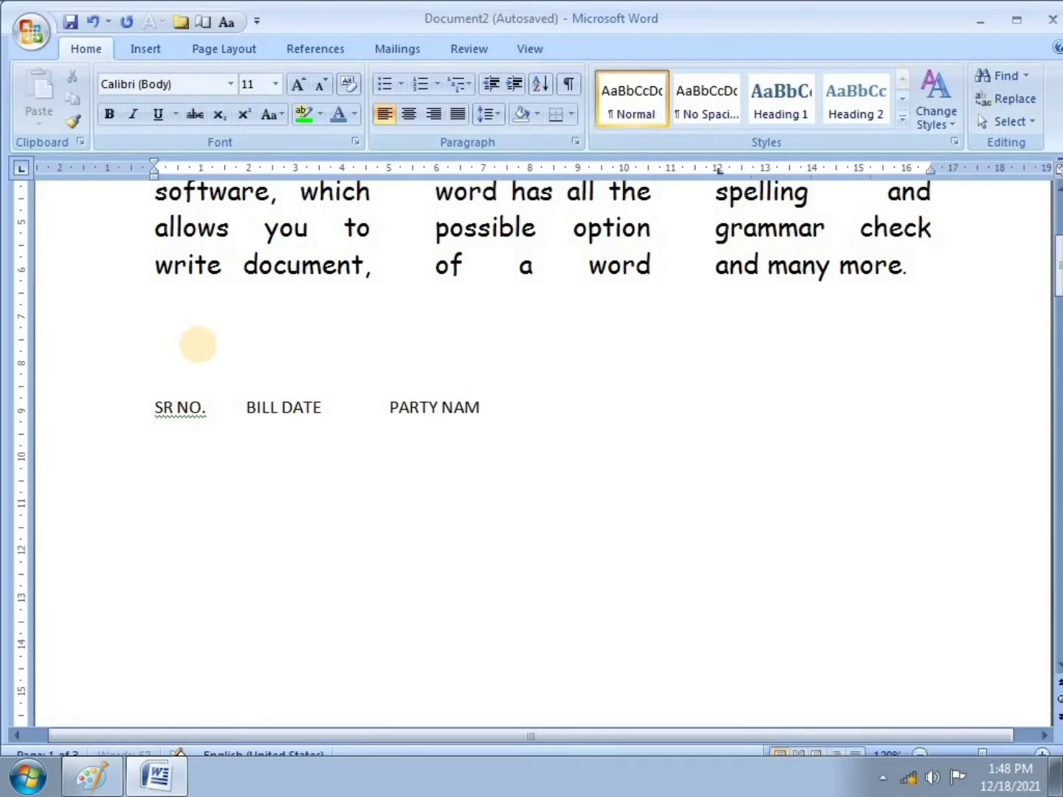
{"action": "type", "text": "E                                        AMOUNT"}
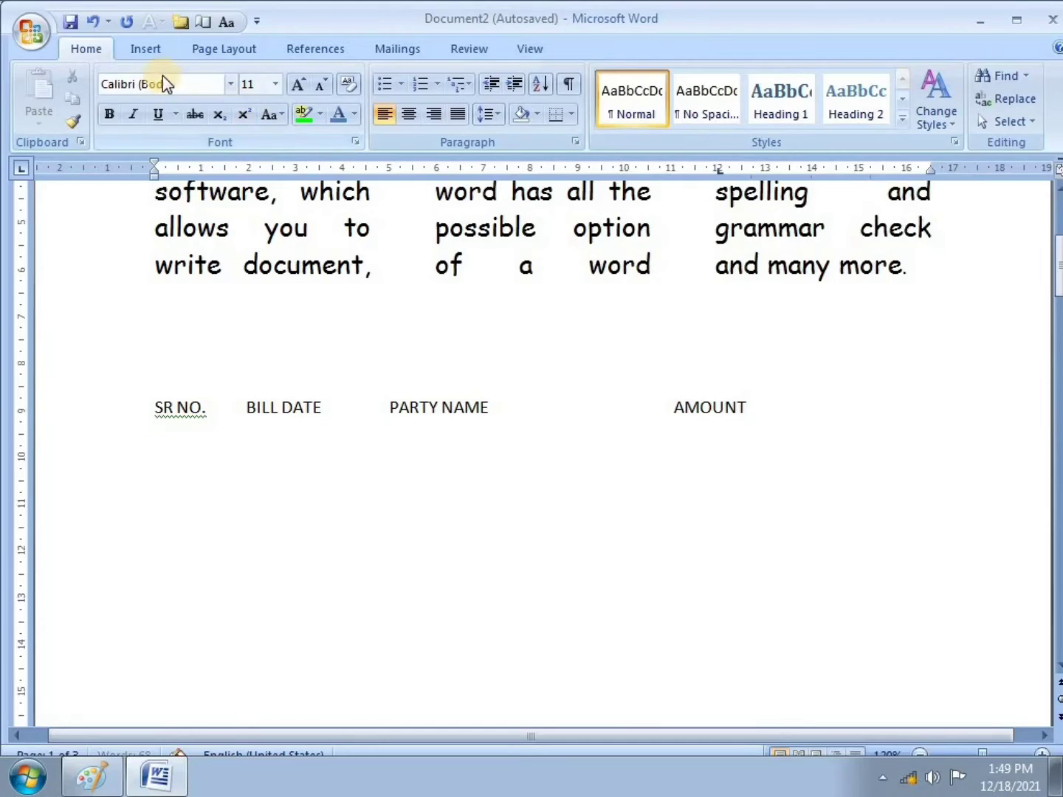
{"action": "left_click", "coordinate": [155, 54]}
{"action": "left_click", "coordinate": [150, 118]}
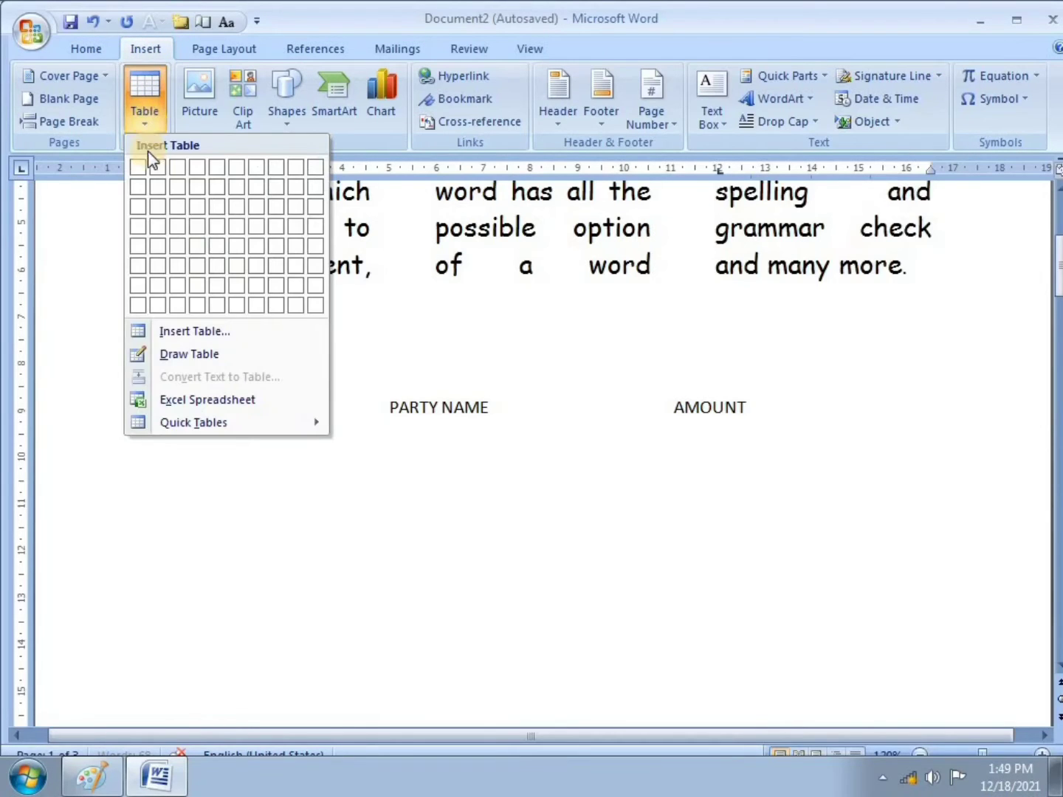
{"action": "left_click", "coordinate": [186, 355]}
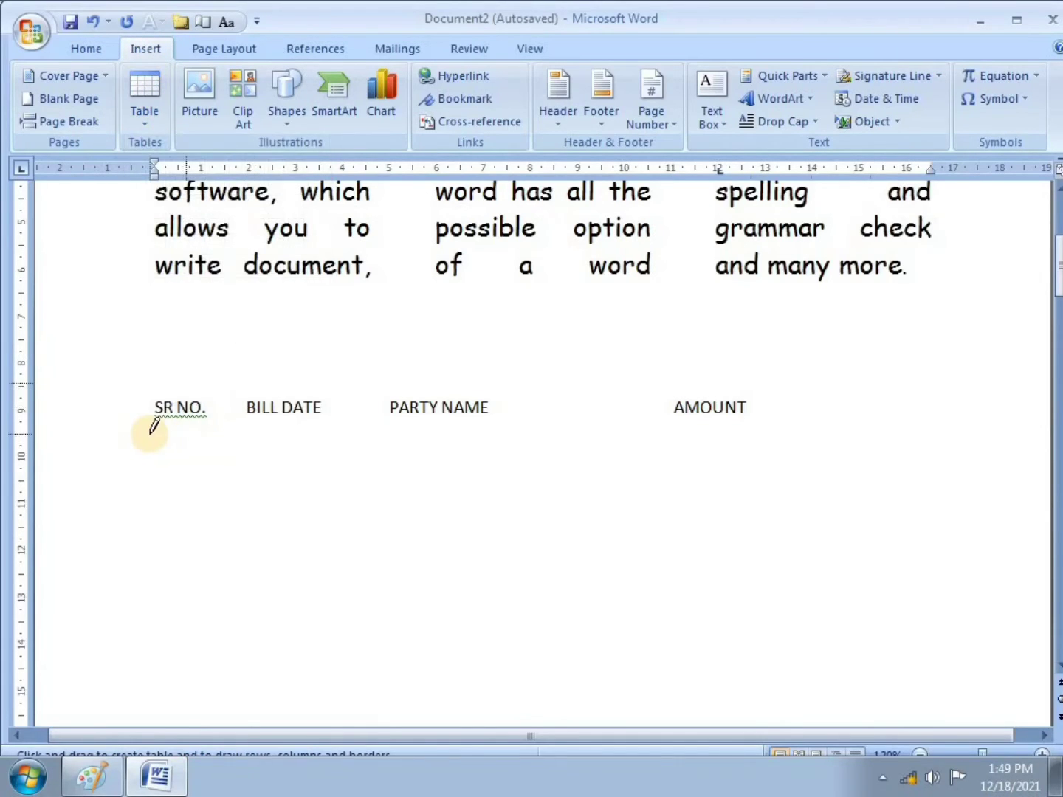
{"action": "mouse_move", "coordinate": [151, 434]}
{"action": "left_mouse_down"}
{"action": "mouse_move", "coordinate": [603, 488]}
{"action": "mouse_move", "coordinate": [757, 527]}
{"action": "mouse_move", "coordinate": [753, 516]}
{"action": "left_mouse_up"}
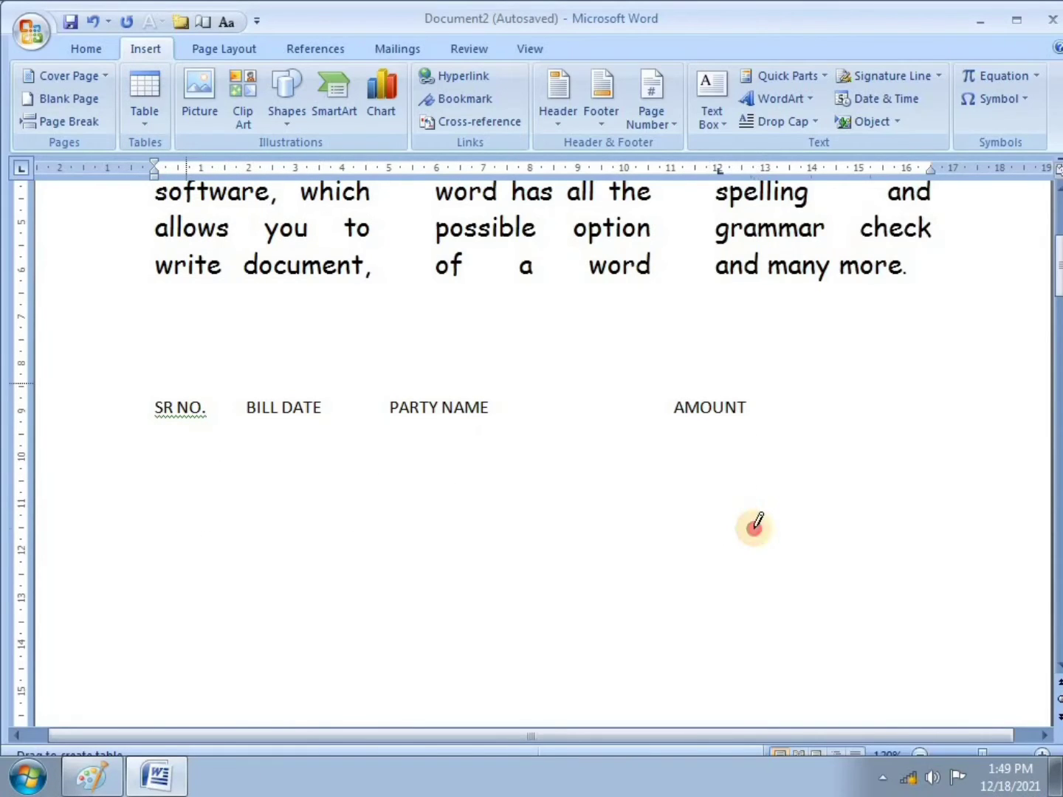
{"action": "left_click_drag", "start_coordinate": [235, 422], "coordinate": [235, 515]}
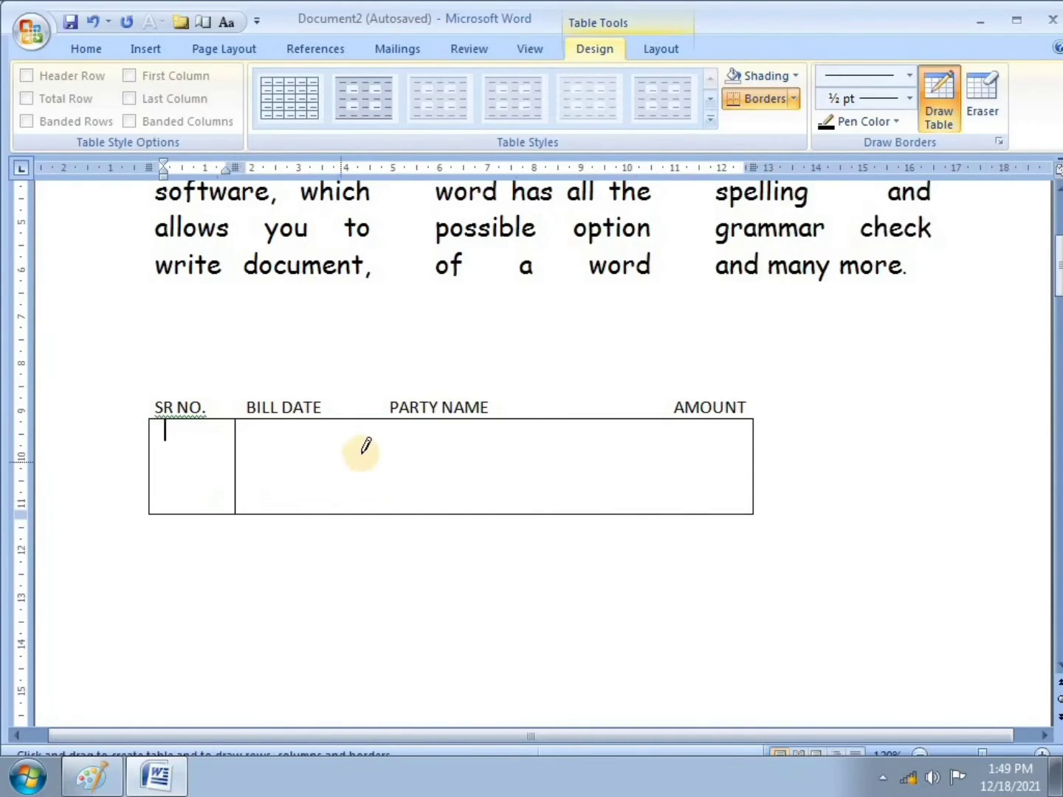
{"action": "left_click_drag", "start_coordinate": [362, 423], "coordinate": [362, 515]}
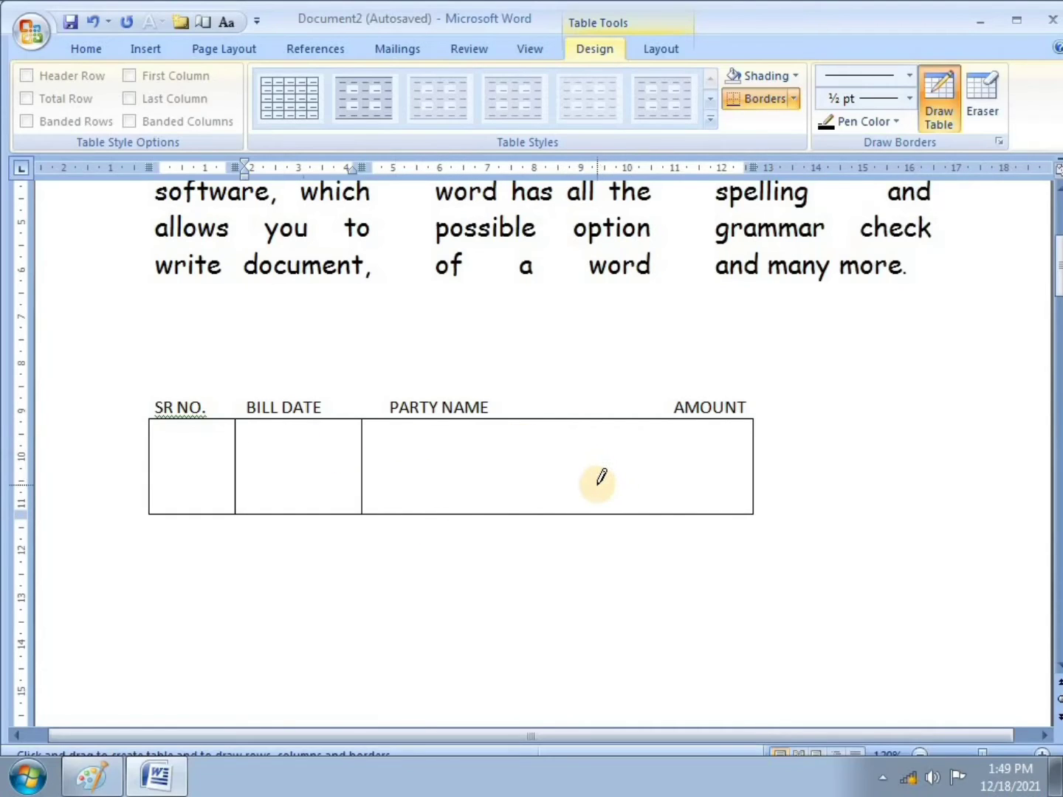
{"action": "key", "text": "ctrl+z"}
{"action": "key", "text": "ctrl+z"}
{"action": "key", "text": "ctrl+z"}
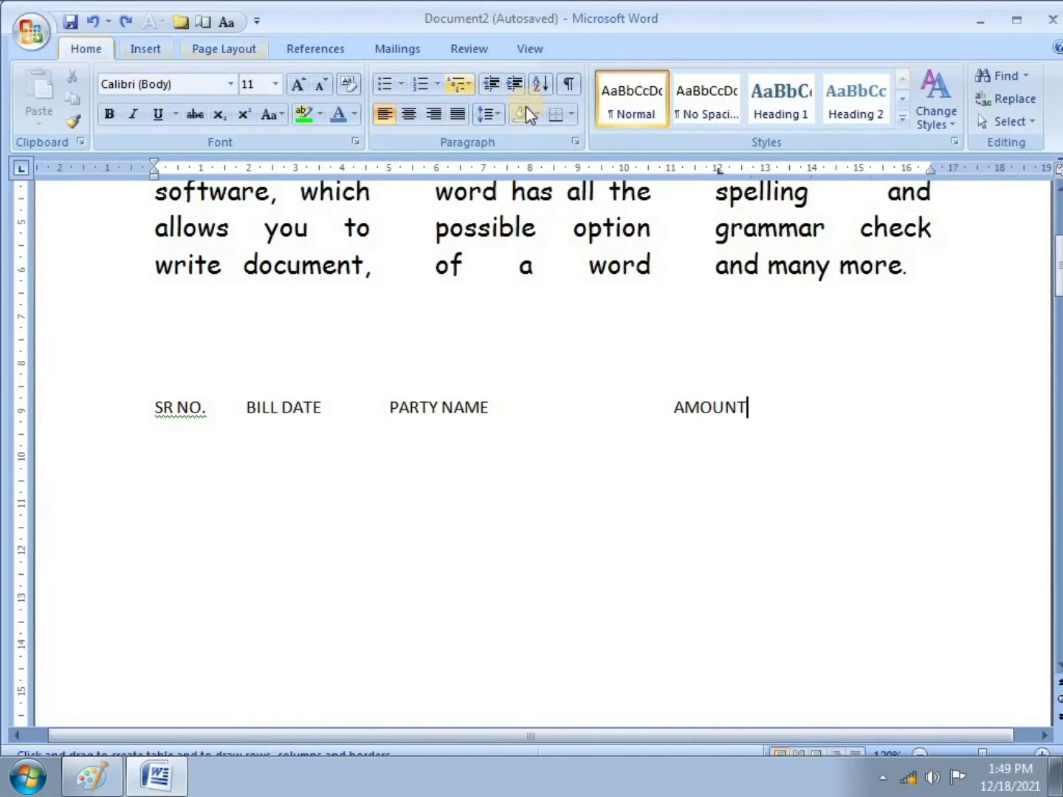
Step: Clear all tab stops and set one 13 cm left tab with the underline leader (4)
{"action": "left_click", "coordinate": [577, 143]}
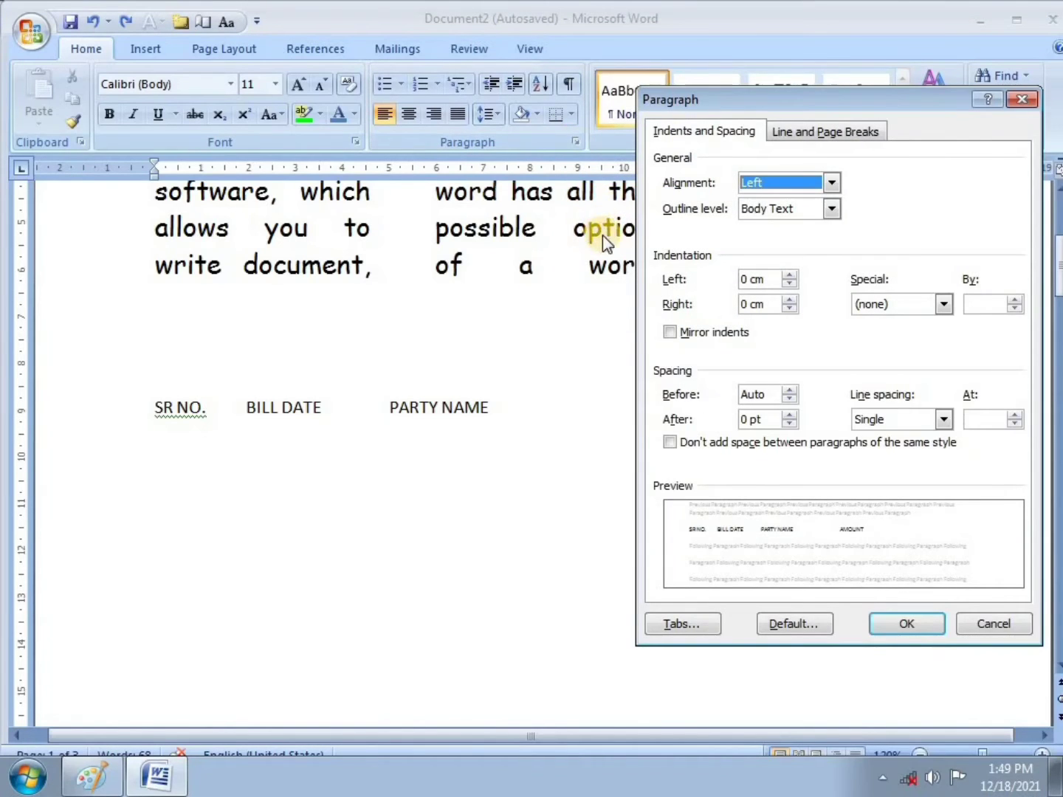
{"action": "left_click", "coordinate": [668, 626]}
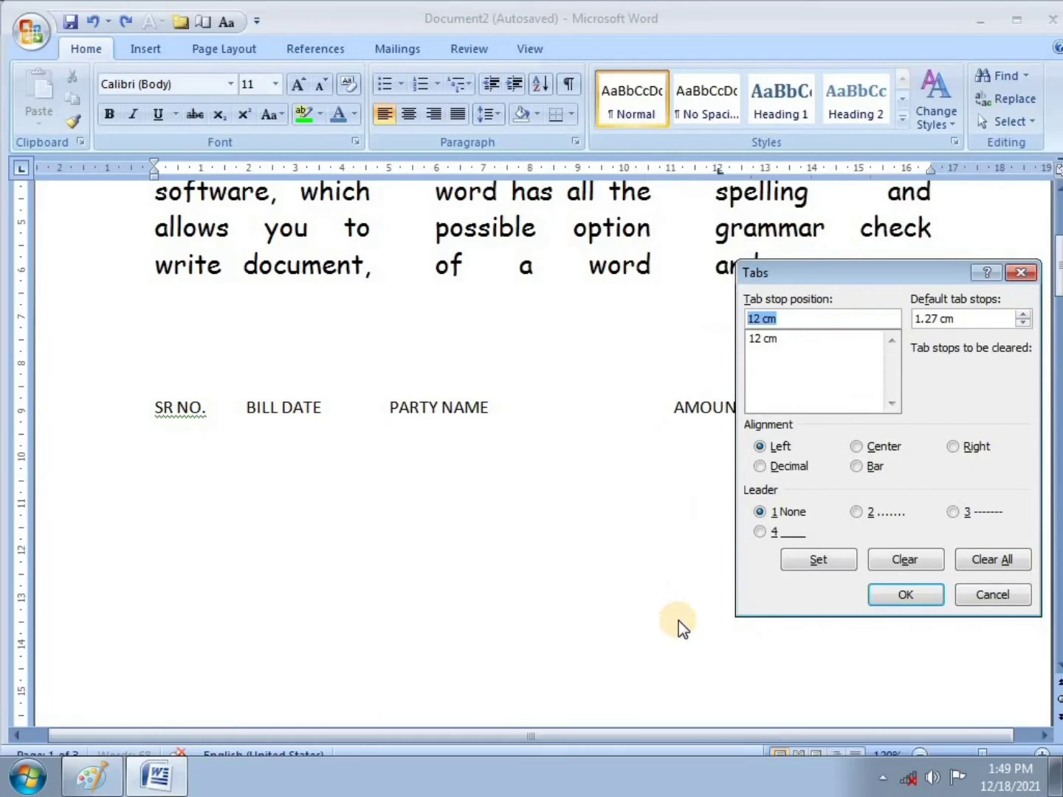
{"action": "mouse_move", "coordinate": [835, 269]}
{"action": "left_mouse_down"}
{"action": "mouse_move", "coordinate": [861, 288]}
{"action": "mouse_move", "coordinate": [850, 278]}
{"action": "left_mouse_up"}
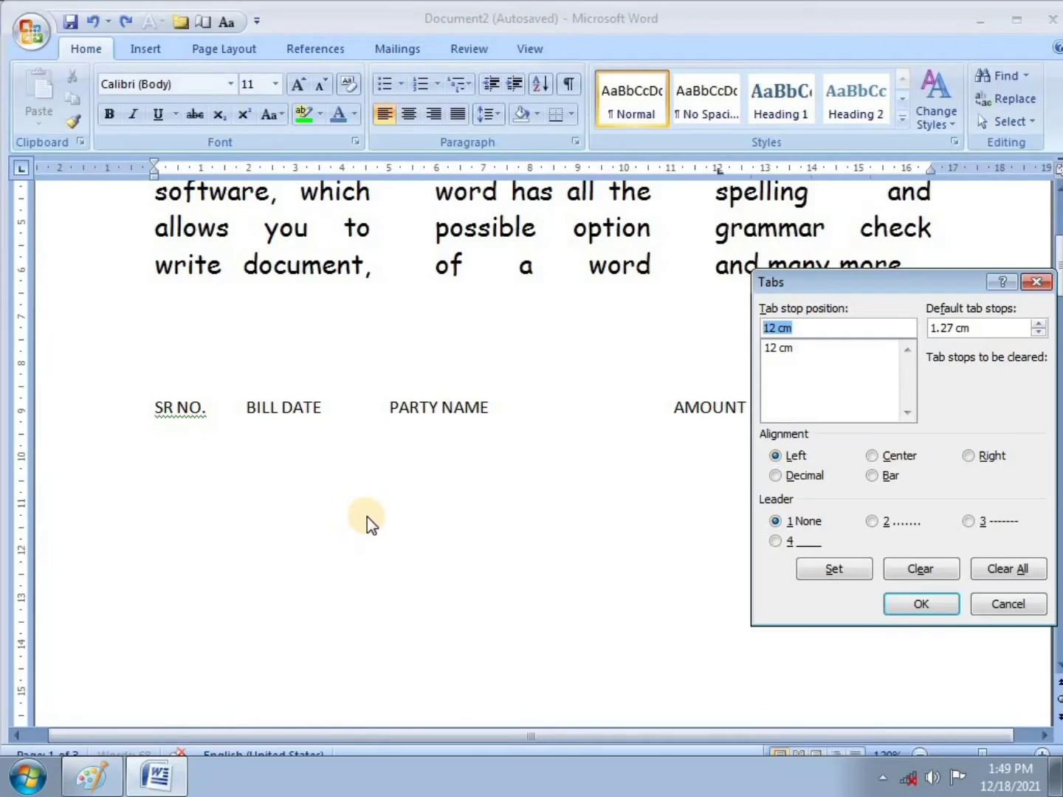
{"action": "left_click", "coordinate": [829, 330]}
{"action": "key", "text": "BackSpace"}
{"action": "key", "text": "BackSpace"}
{"action": "key", "text": "BackSpace"}
{"action": "key", "text": "BackSpace"}
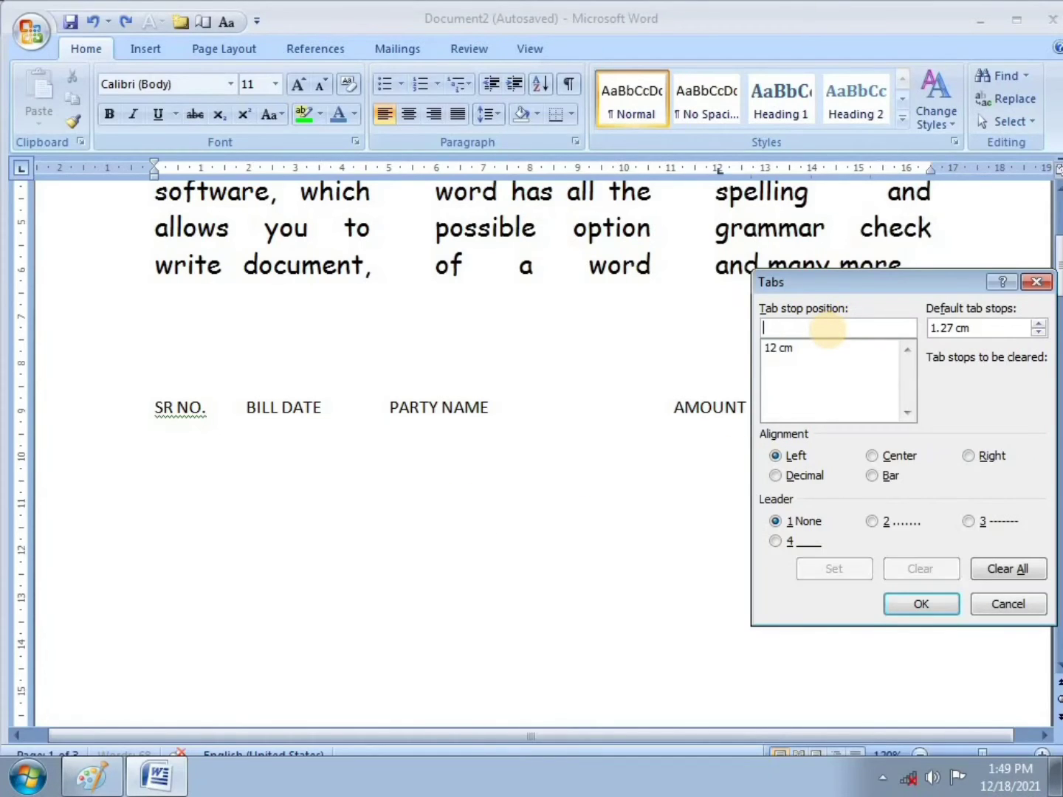
{"action": "left_click", "coordinate": [795, 348]}
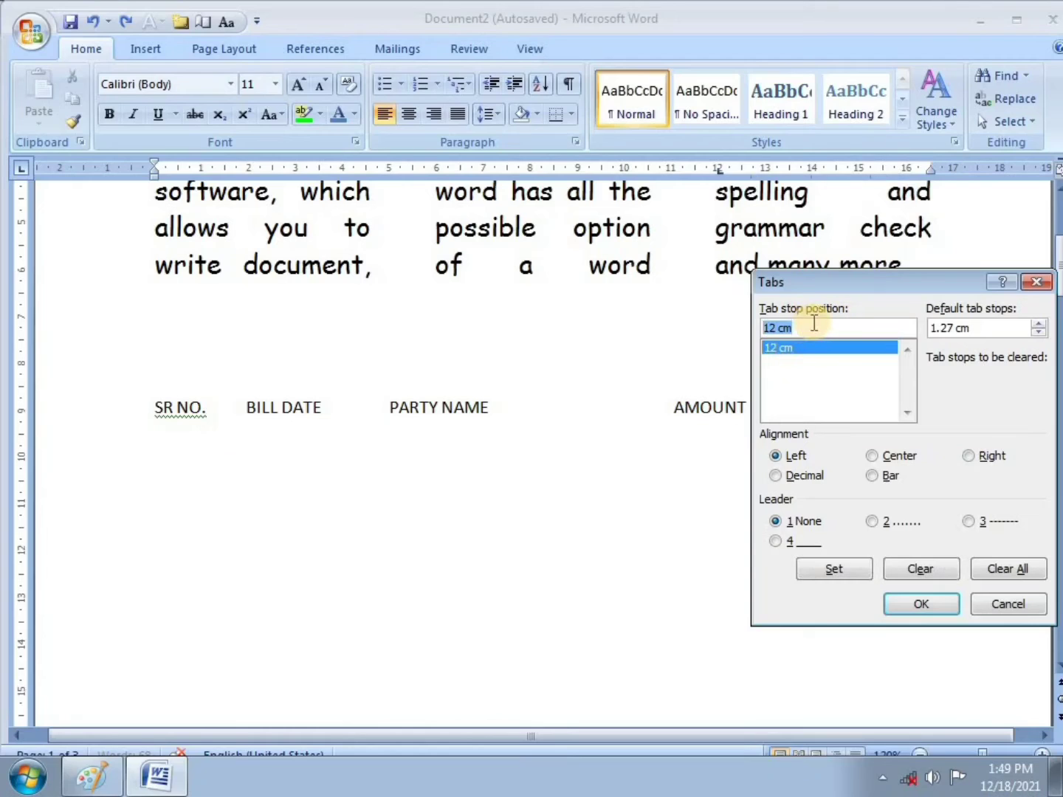
{"action": "left_click", "coordinate": [1009, 572]}
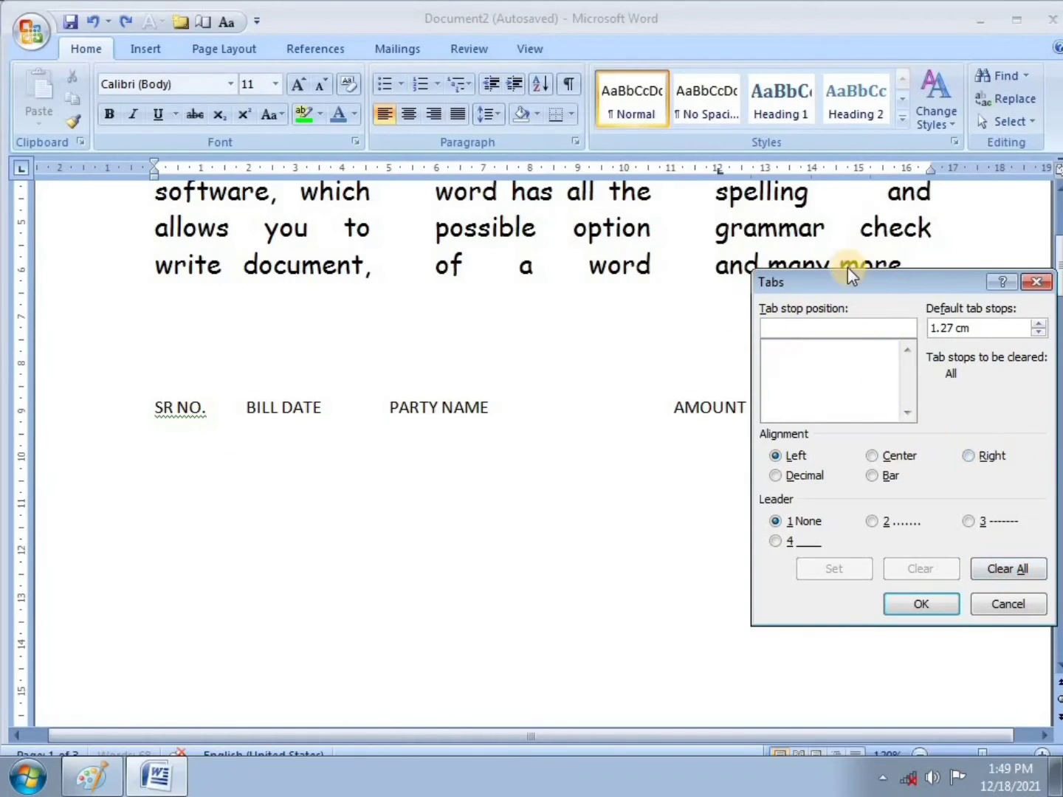
{"action": "left_click_drag", "start_coordinate": [847, 273], "coordinate": [864, 278]}
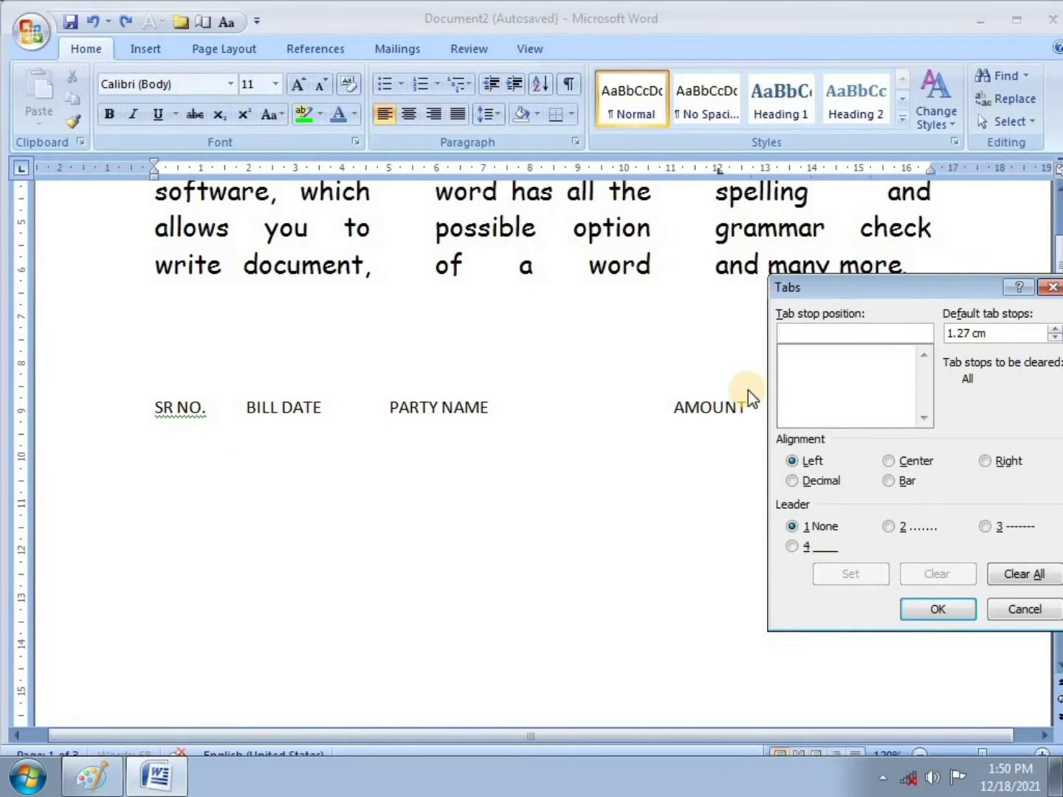
{"action": "type", "text": "13"}
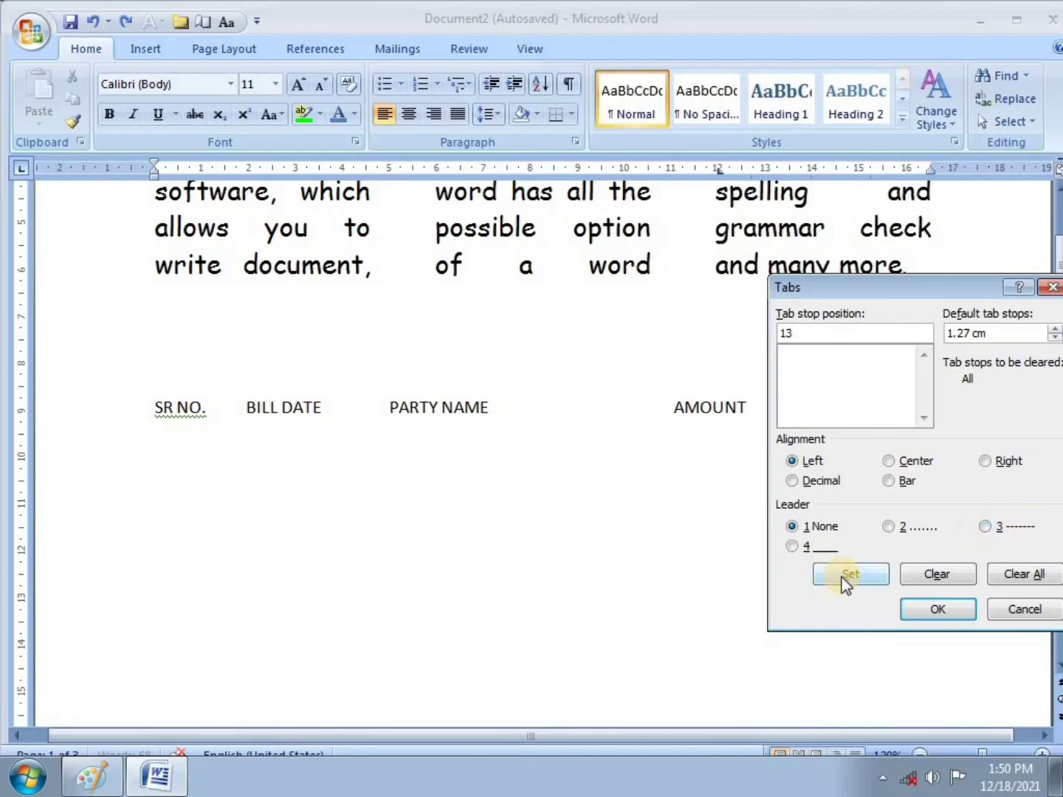
{"action": "left_click", "coordinate": [797, 546]}
{"action": "left_click", "coordinate": [849, 575]}
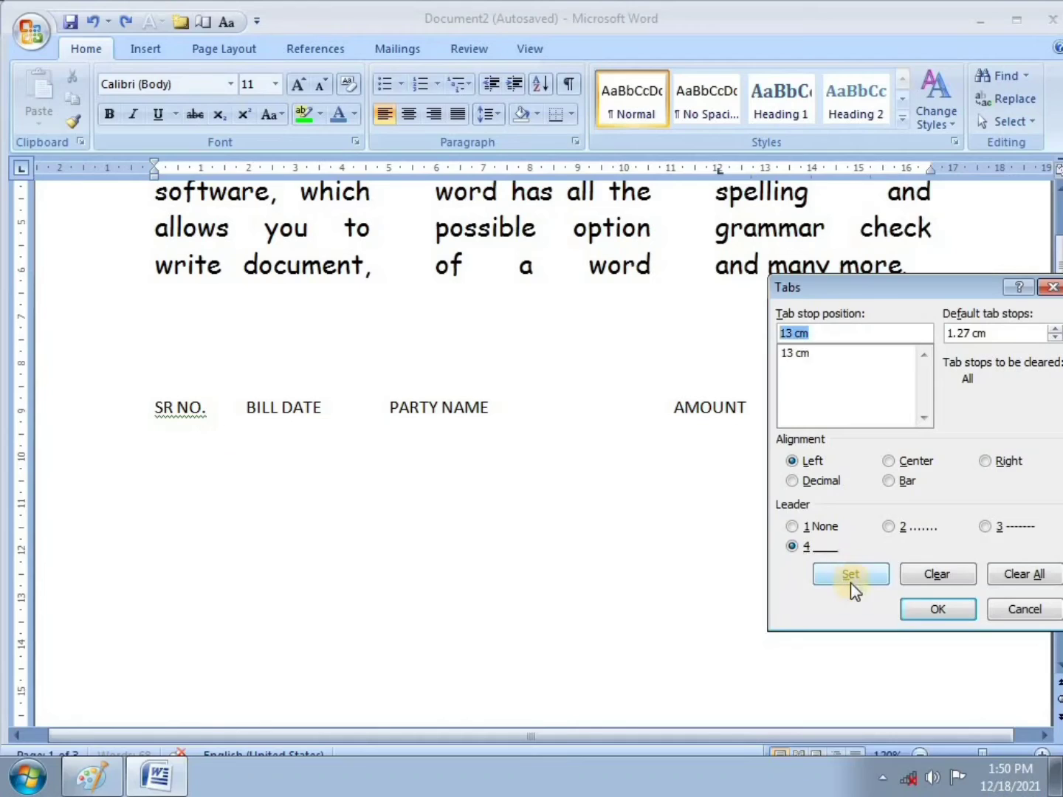
{"action": "left_click", "coordinate": [938, 610]}
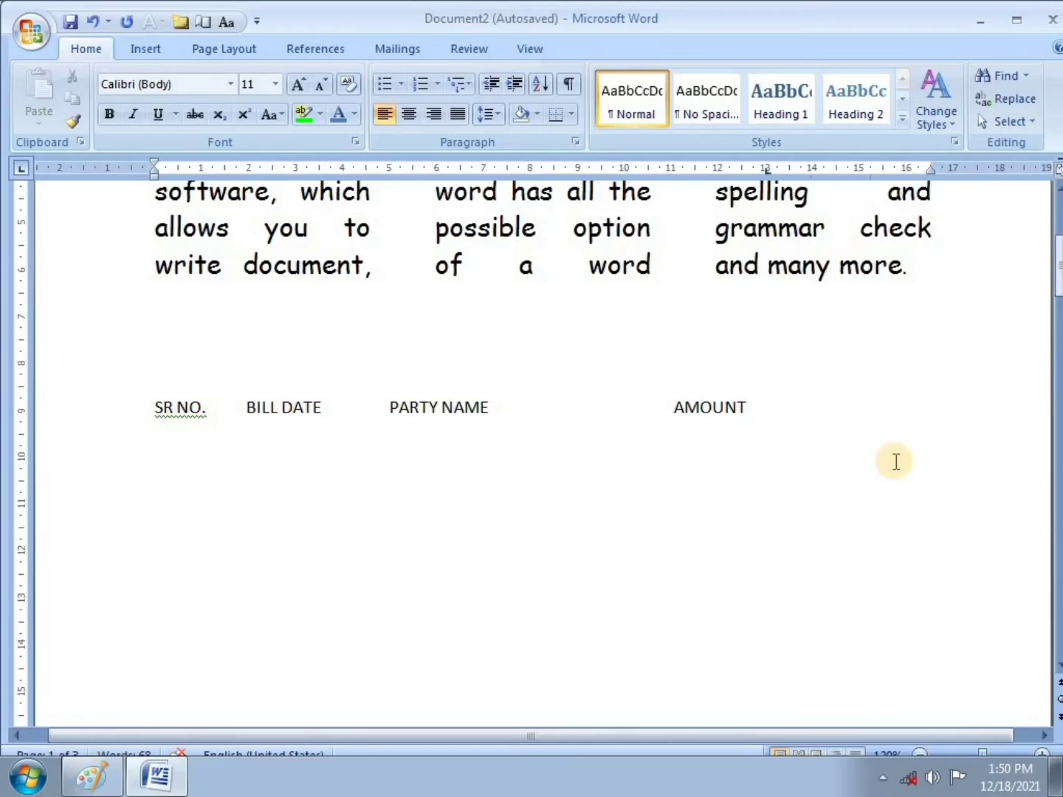
Step: Draw an underline rule to the 13 cm tab beneath the header row, leaving an empty line below
{"action": "key", "text": "Return"}
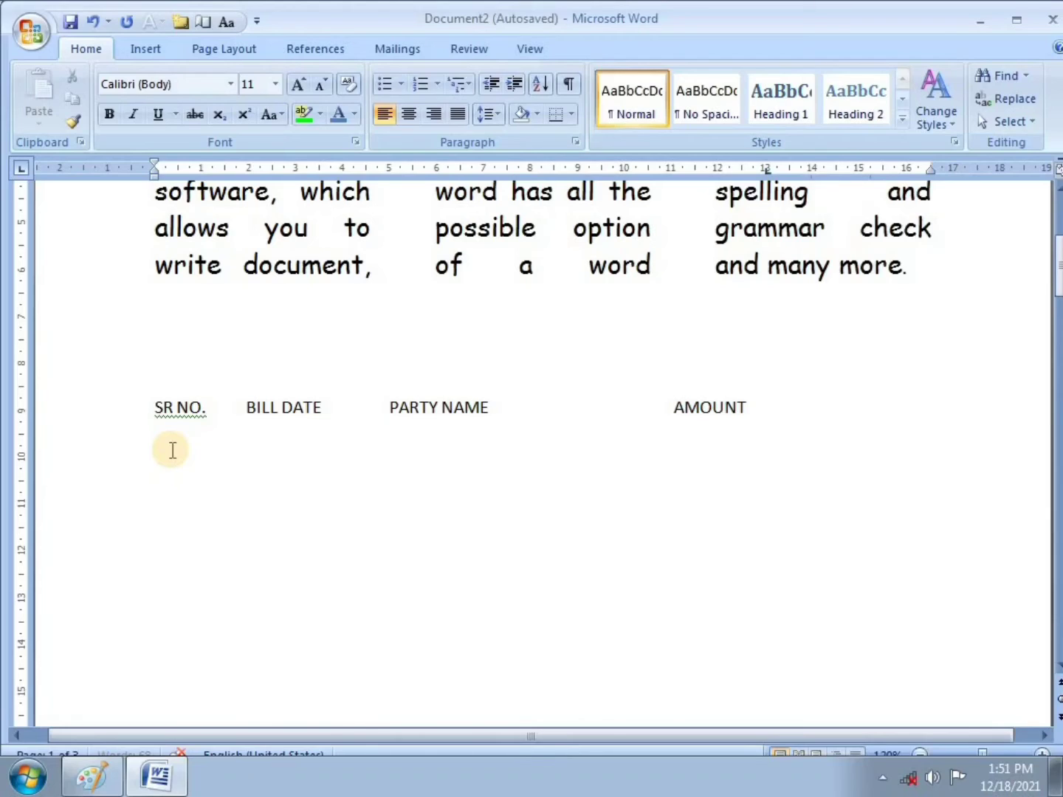
{"action": "key", "text": "Tab"}
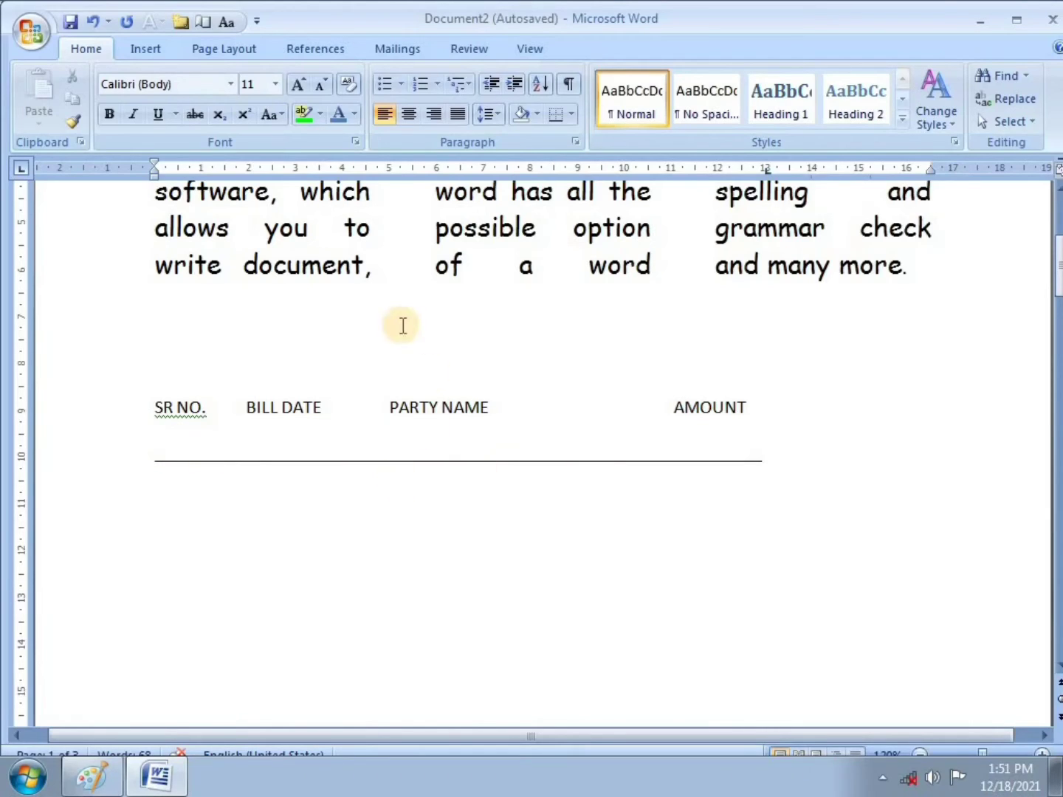
{"action": "left_click", "coordinate": [577, 142]}
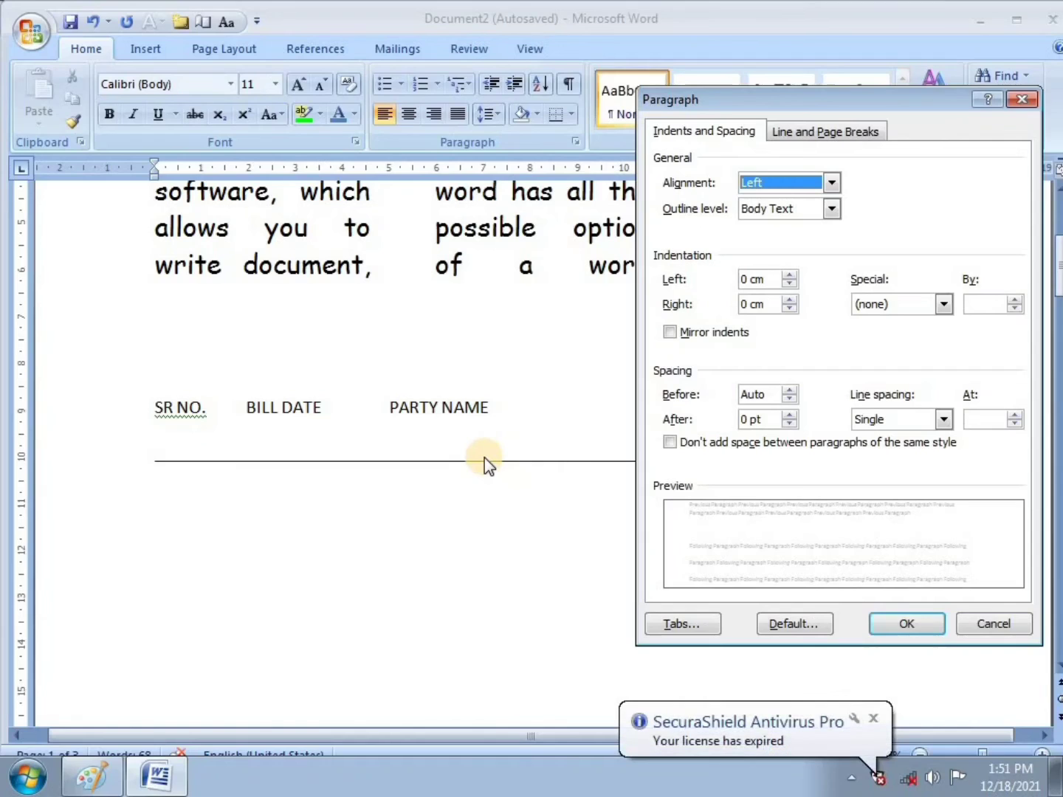
{"action": "left_click", "coordinate": [1021, 99]}
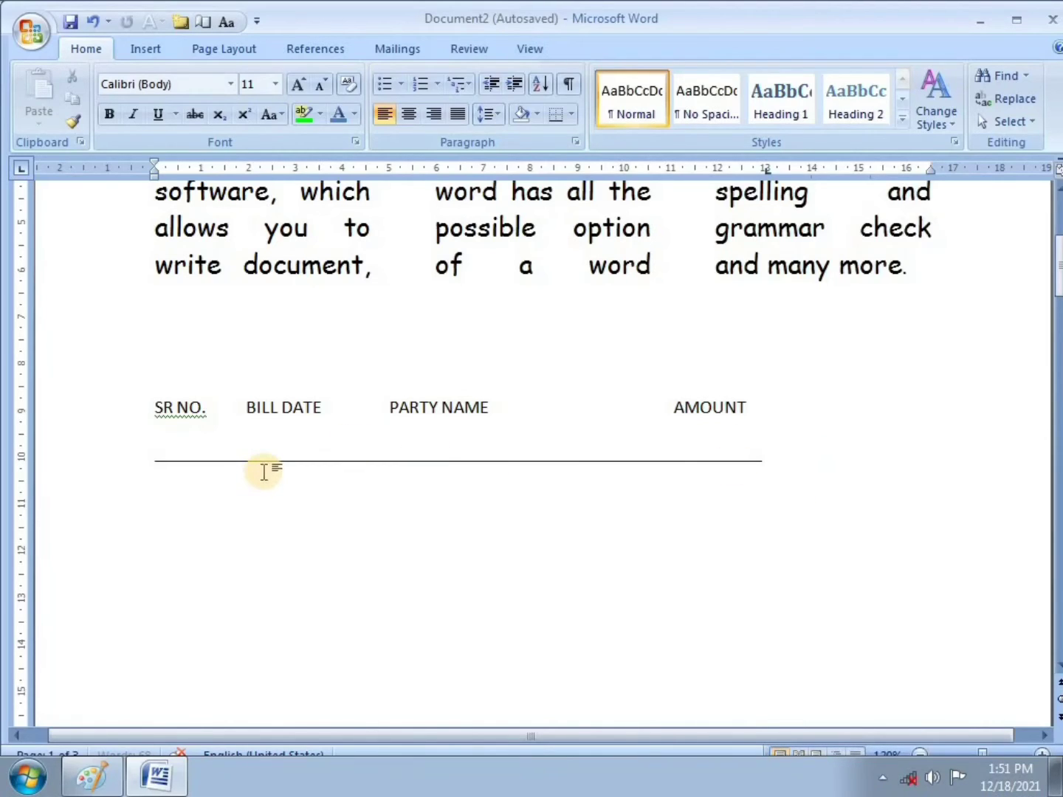
{"action": "left_click", "coordinate": [156, 416]}
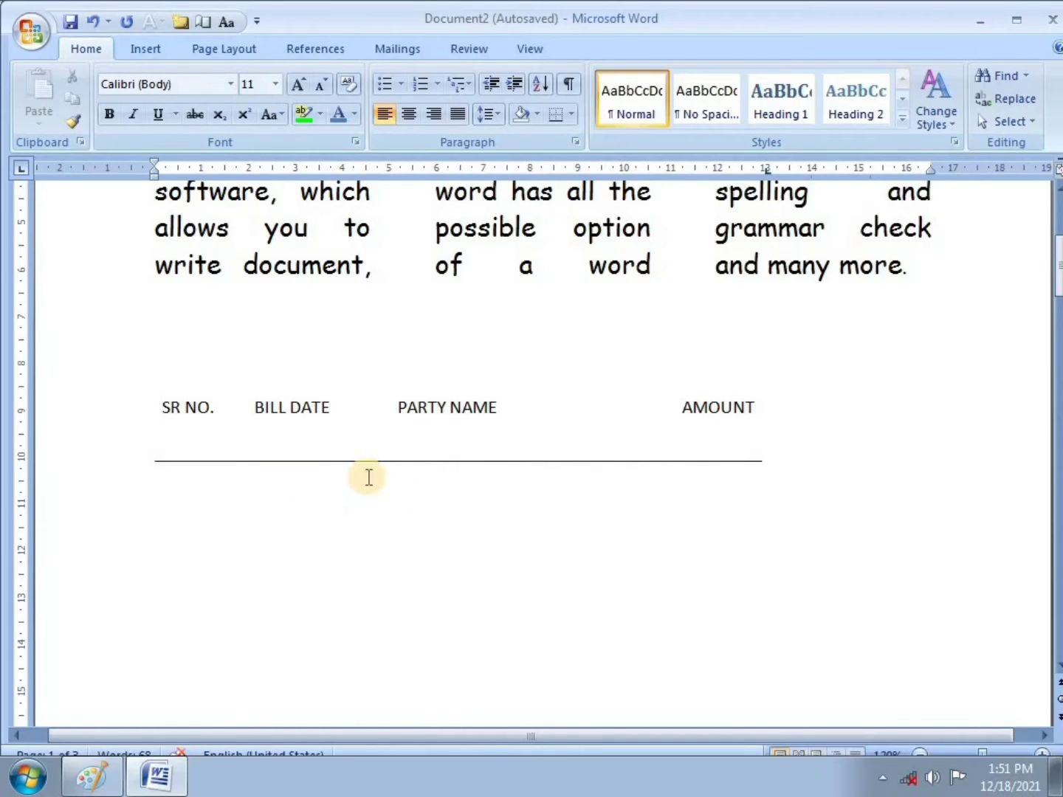
{"action": "left_click", "coordinate": [235, 482]}
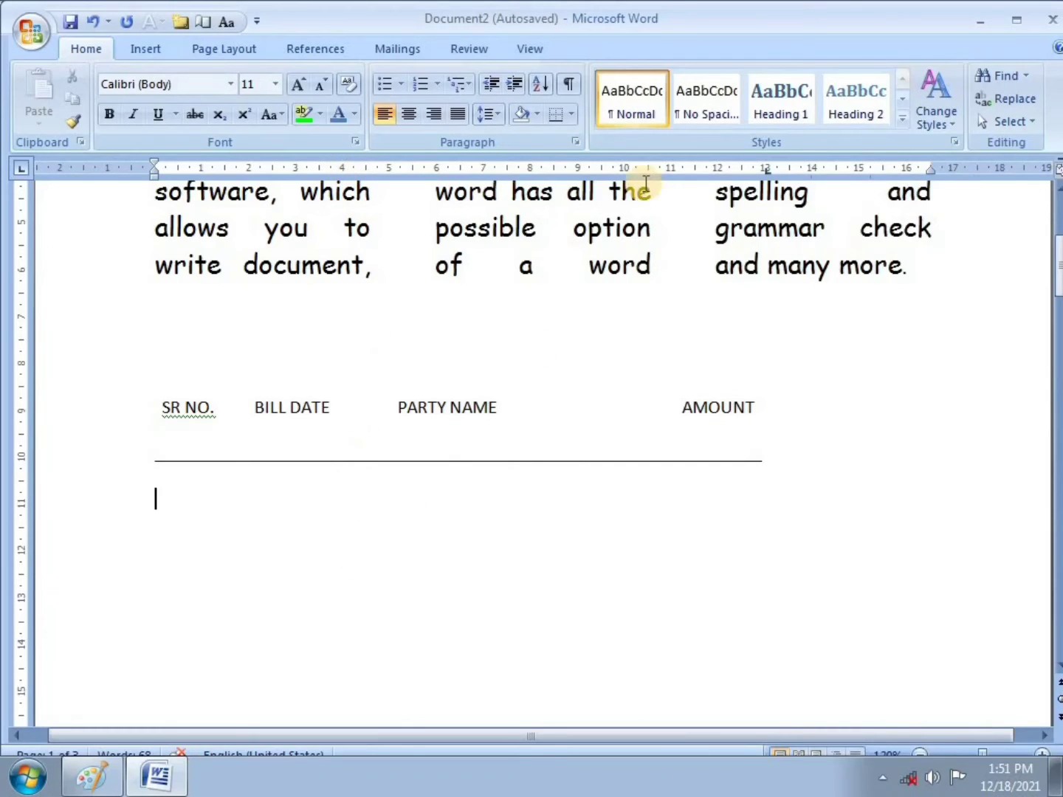
Step: Add a bar tab stop at 1.2 cm on the line below the header rule
{"action": "left_click", "coordinate": [573, 142]}
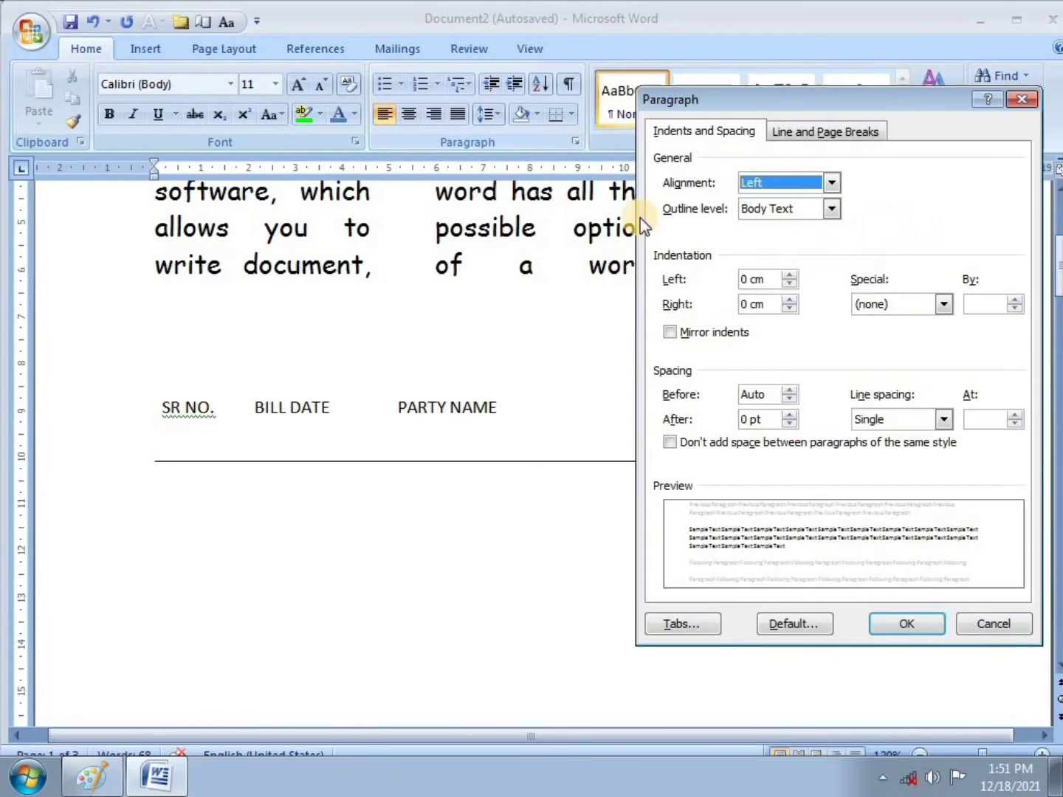
{"action": "left_click", "coordinate": [691, 625]}
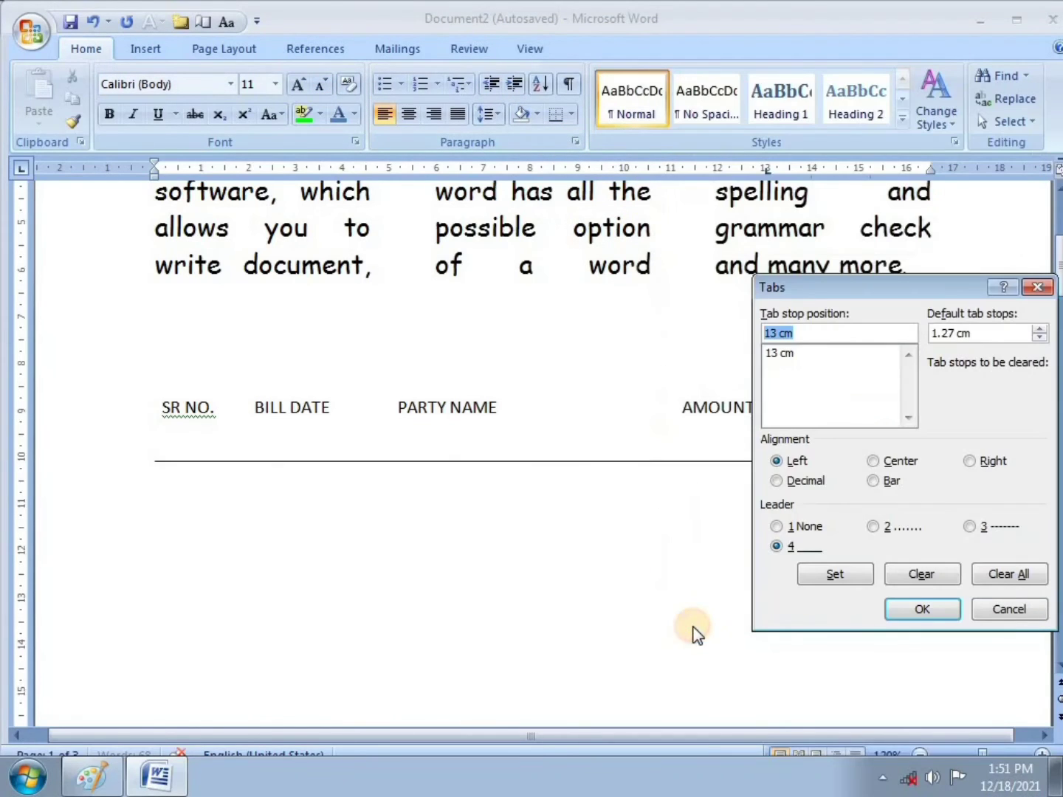
{"action": "left_click", "coordinate": [847, 331]}
{"action": "key", "text": "BackSpace"}
{"action": "key", "text": "BackSpace"}
{"action": "key", "text": "BackSpace"}
{"action": "key", "text": "BackSpace"}
{"action": "key", "text": "BackSpace"}
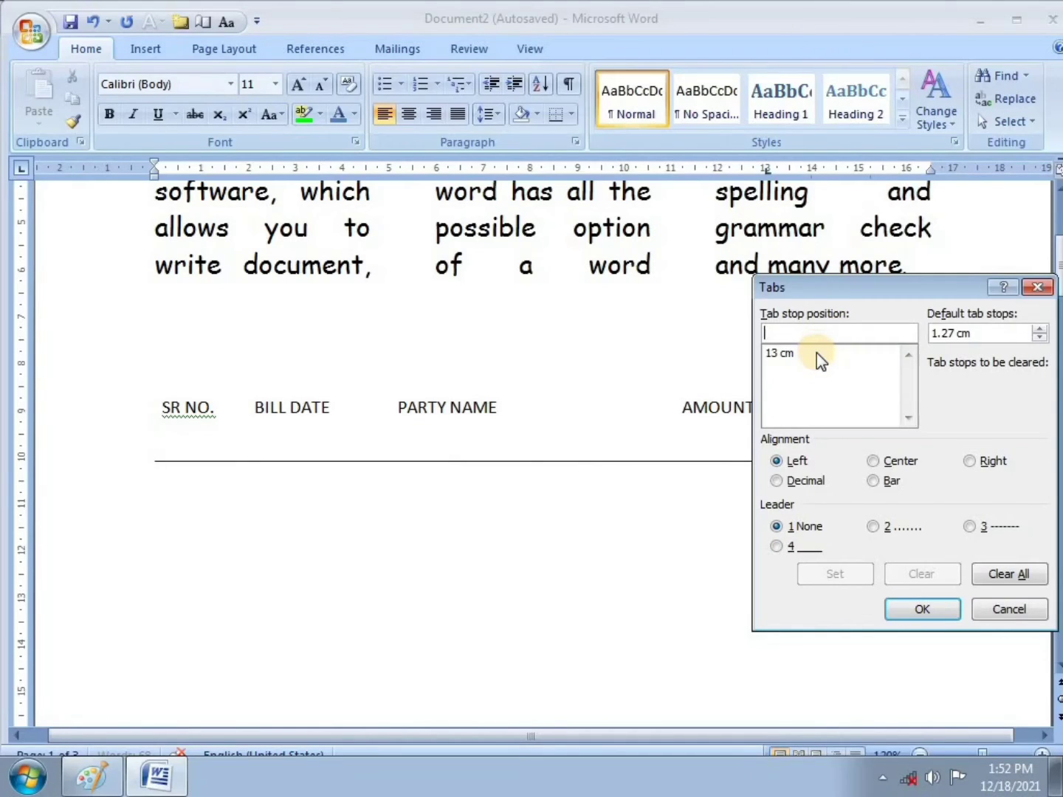
{"action": "type", "text": "1.2"}
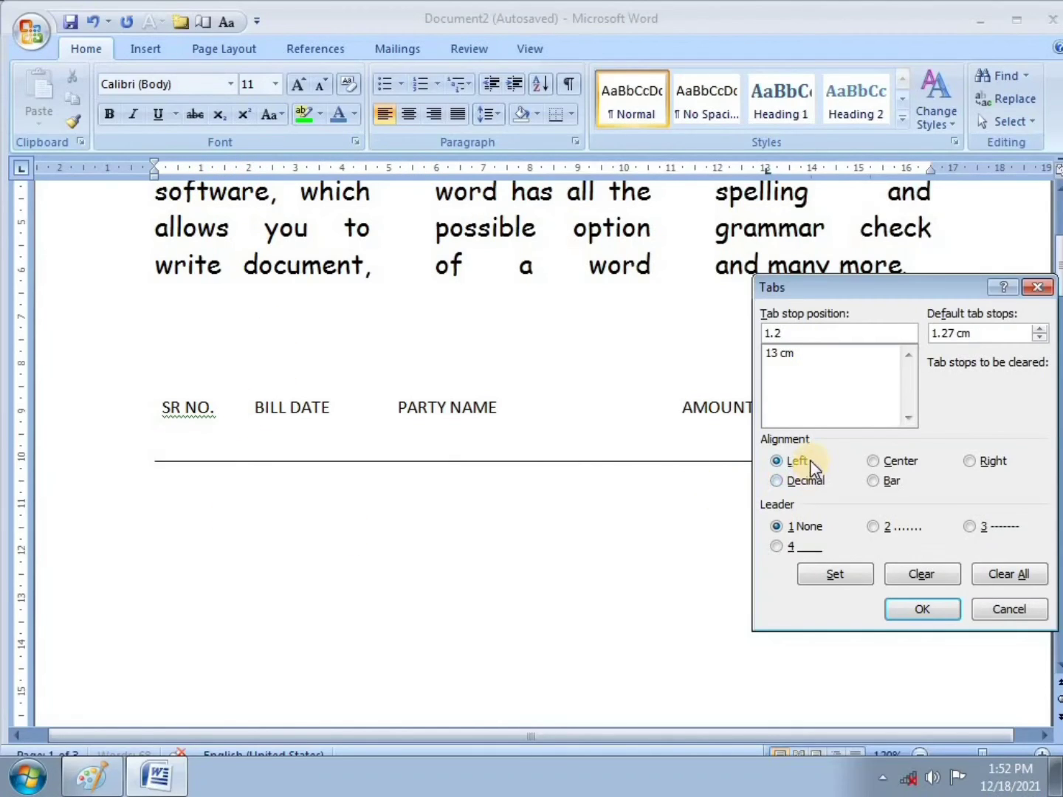
{"action": "left_click", "coordinate": [873, 482]}
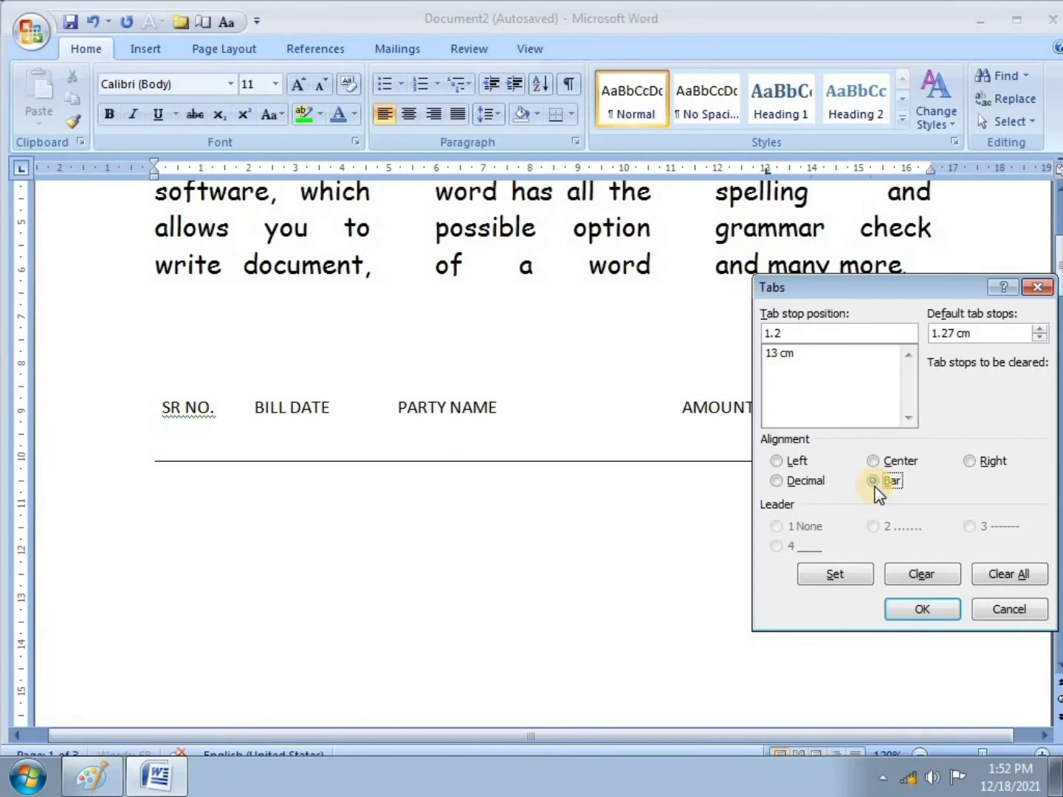
{"action": "left_click", "coordinate": [842, 576]}
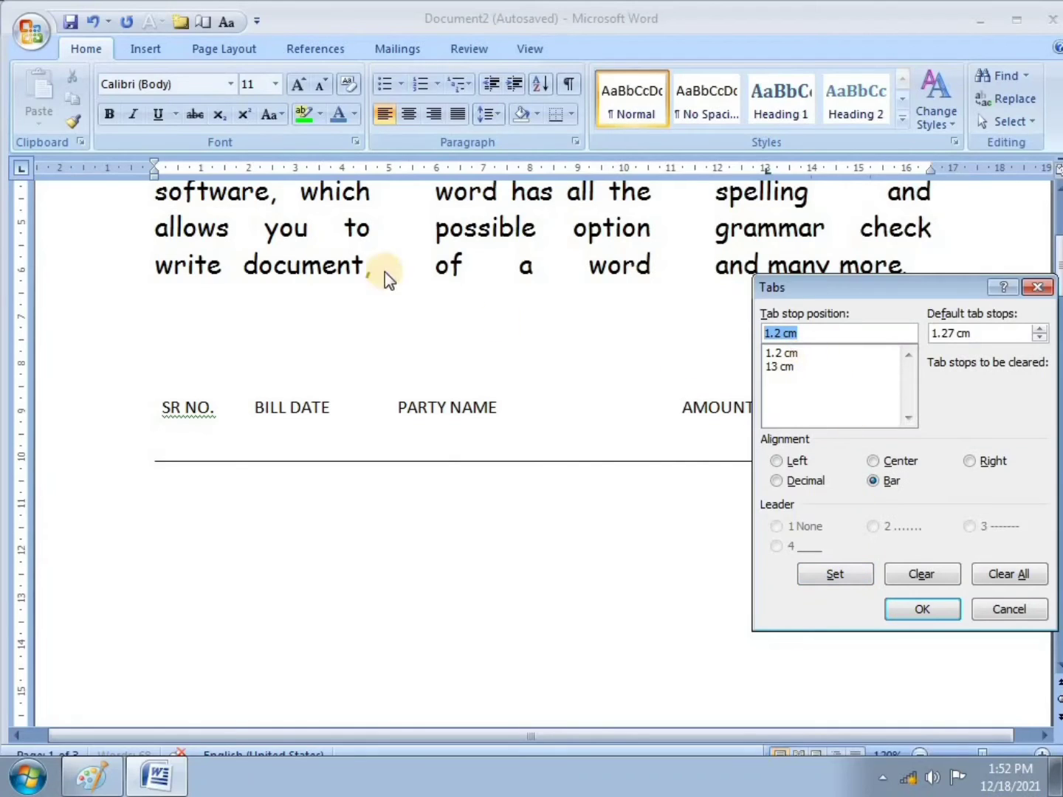
Step: Add a second bar tab stop at 5 cm and apply the tab settings
{"action": "left_click", "coordinate": [815, 332]}
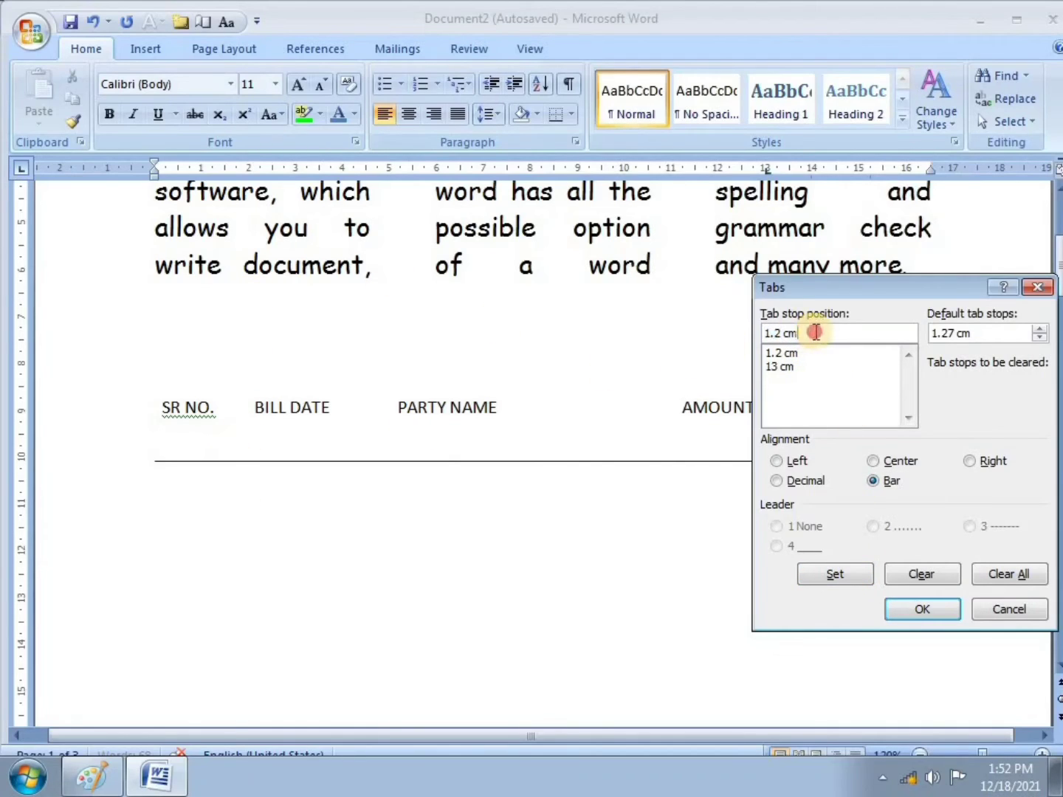
{"action": "key", "text": "BackSpace"}
{"action": "key", "text": "BackSpace"}
{"action": "key", "text": "BackSpace"}
{"action": "key", "text": "BackSpace"}
{"action": "key", "text": "BackSpace"}
{"action": "key", "text": "BackSpace"}
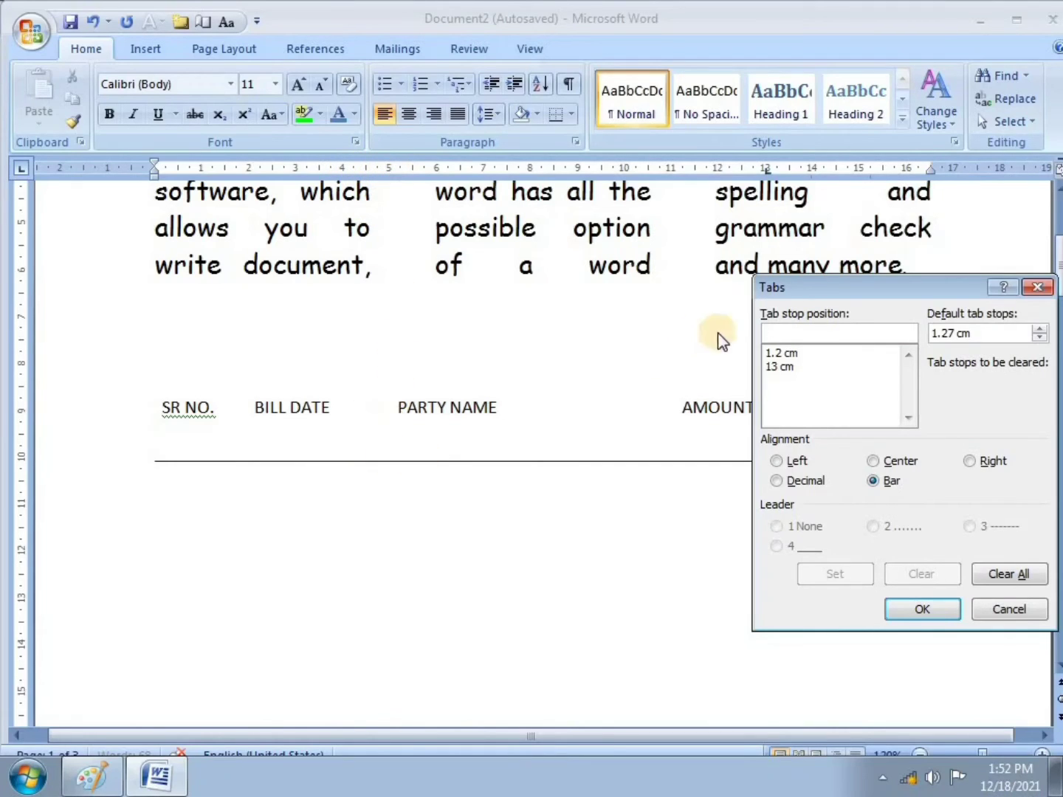
{"action": "type", "text": "5"}
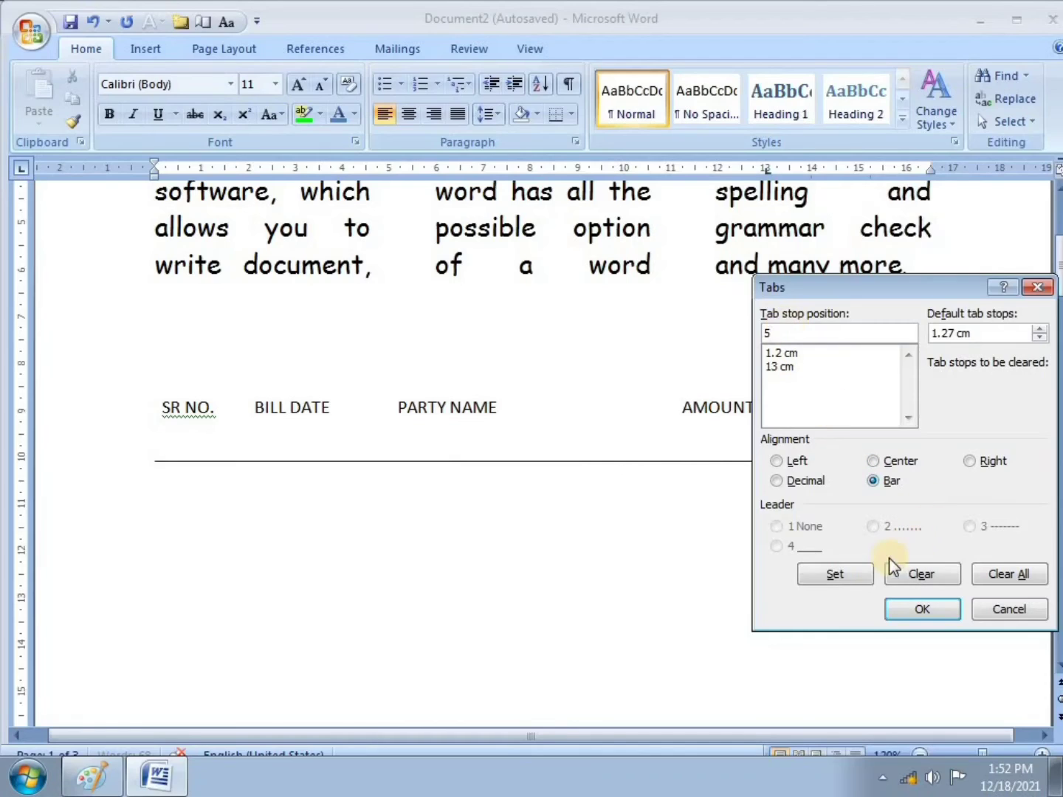
{"action": "left_click", "coordinate": [845, 582]}
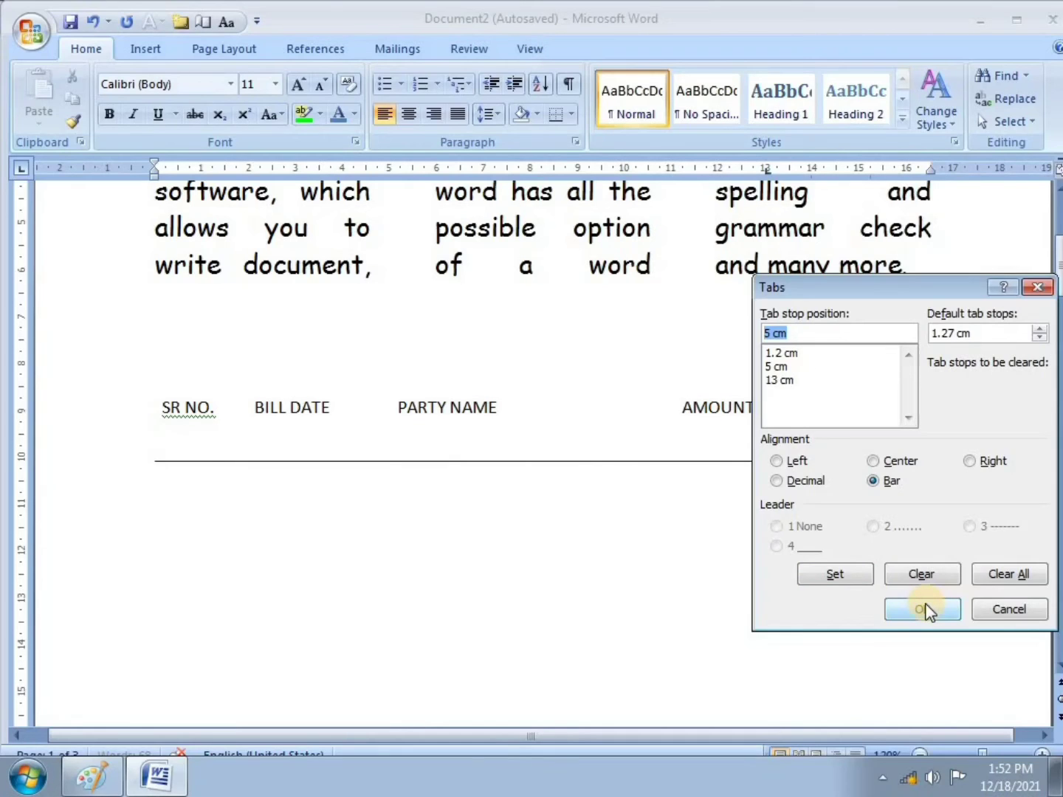
{"action": "left_click", "coordinate": [924, 609]}
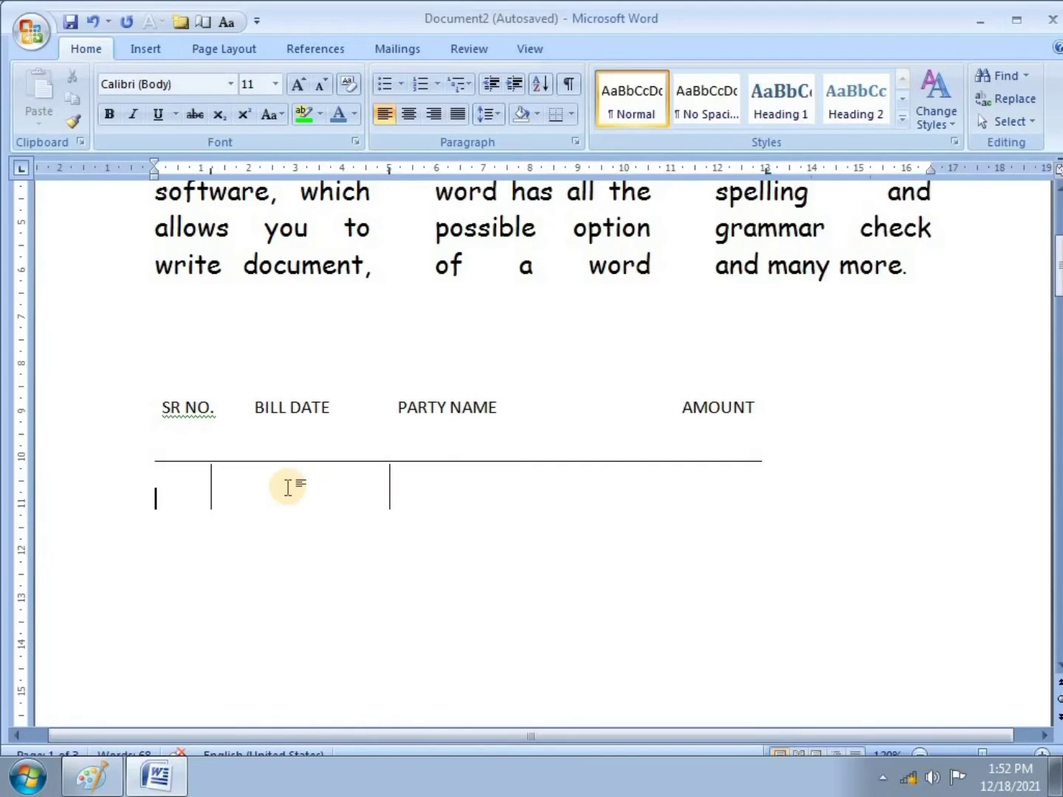
Step: Type the first bill row 1, 5/5/2021 and XYZLTD across the bar columns, correcting typos
{"action": "type", "text": "1"}
{"action": "key", "text": "Tab"}
{"action": "type", "text": "5/5/2021"}
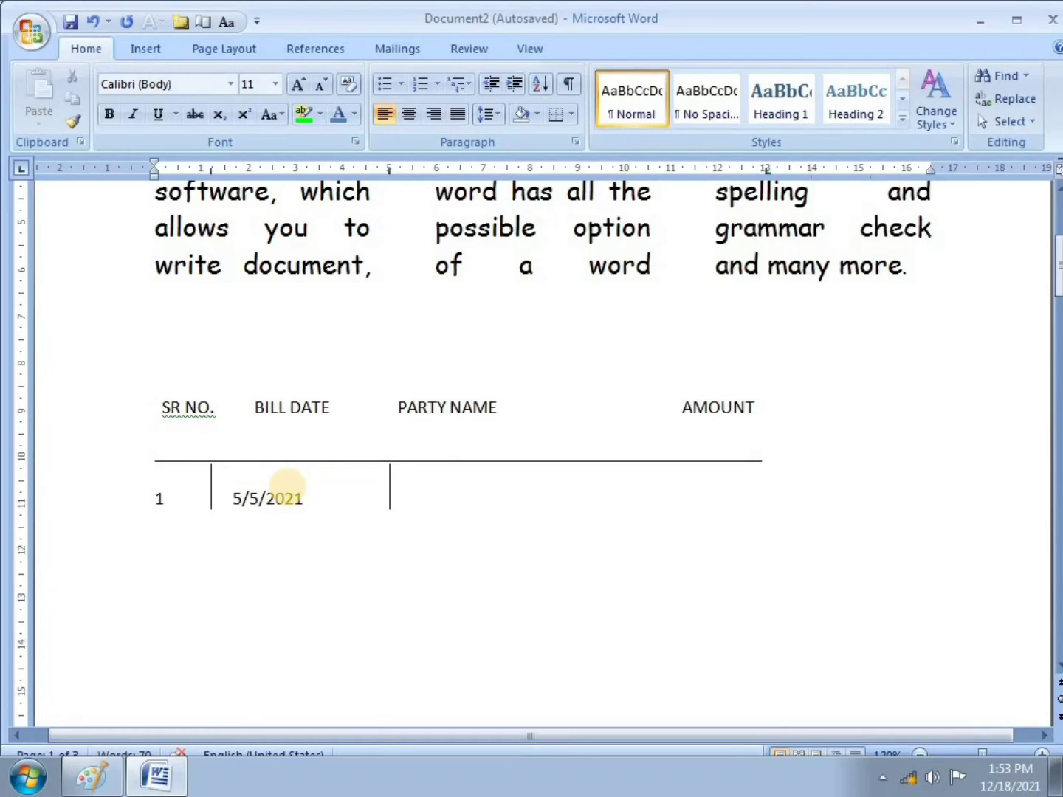
{"action": "key", "text": "Tab"}
{"action": "type", "text": "XYZLDT"}
{"action": "key", "text": "BackSpace"}
{"action": "key", "text": "BackSpace"}
{"action": "type", "text": "TD"}
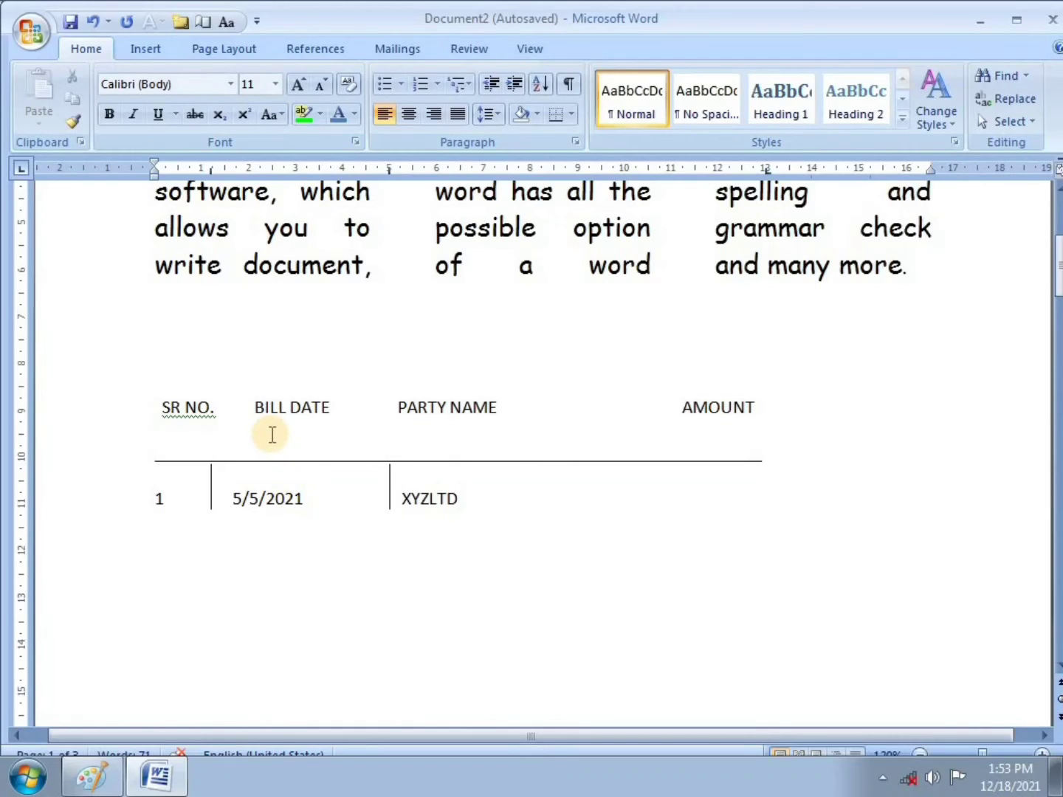
{"action": "type", "text": "..........."}
{"action": "key", "text": "BackSpace"}
{"action": "key", "text": "BackSpace"}
{"action": "key", "text": "BackSpace"}
{"action": "key", "text": "BackSpace"}
{"action": "key", "text": "BackSpace"}
{"action": "key", "text": "BackSpace"}
{"action": "key", "text": "BackSpace"}
{"action": "key", "text": "BackSpace"}
{"action": "key", "text": "BackSpace"}
{"action": "key", "text": "BackSpace"}
{"action": "key", "text": "BackSpace"}
{"action": "key", "text": "BackSpace"}
{"action": "key", "text": "BackSpace"}
{"action": "key", "text": "BackSpace"}
{"action": "key", "text": "BackSpace"}
{"action": "key", "text": "BackSpace"}
{"action": "type", "text": "D"}
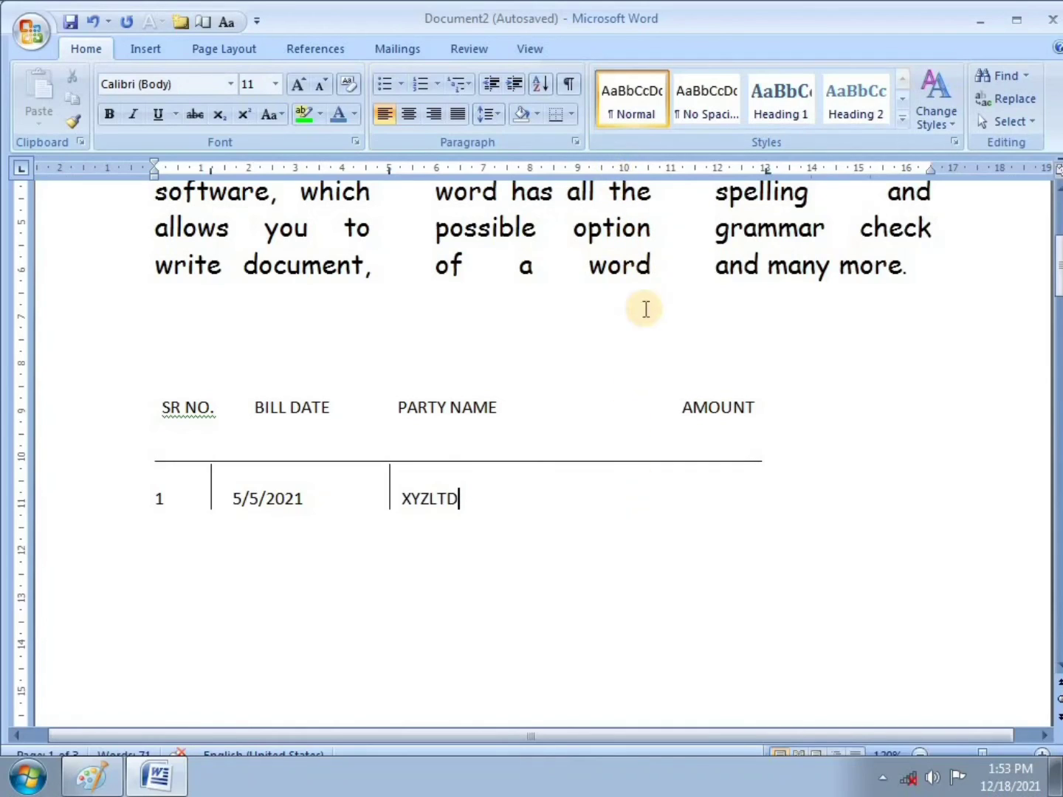
Step: Add a left-aligned 10 cm tab stop with the dotted leader (2) to the bill row
{"action": "left_click", "coordinate": [575, 142]}
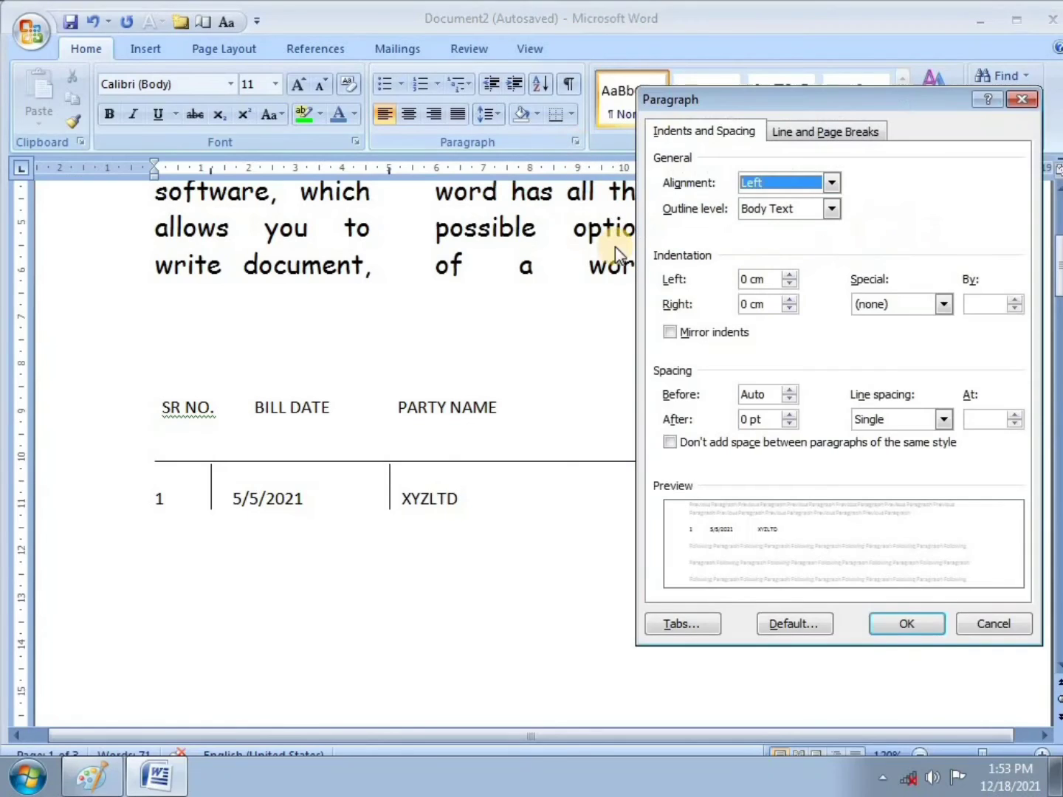
{"action": "left_click", "coordinate": [689, 627]}
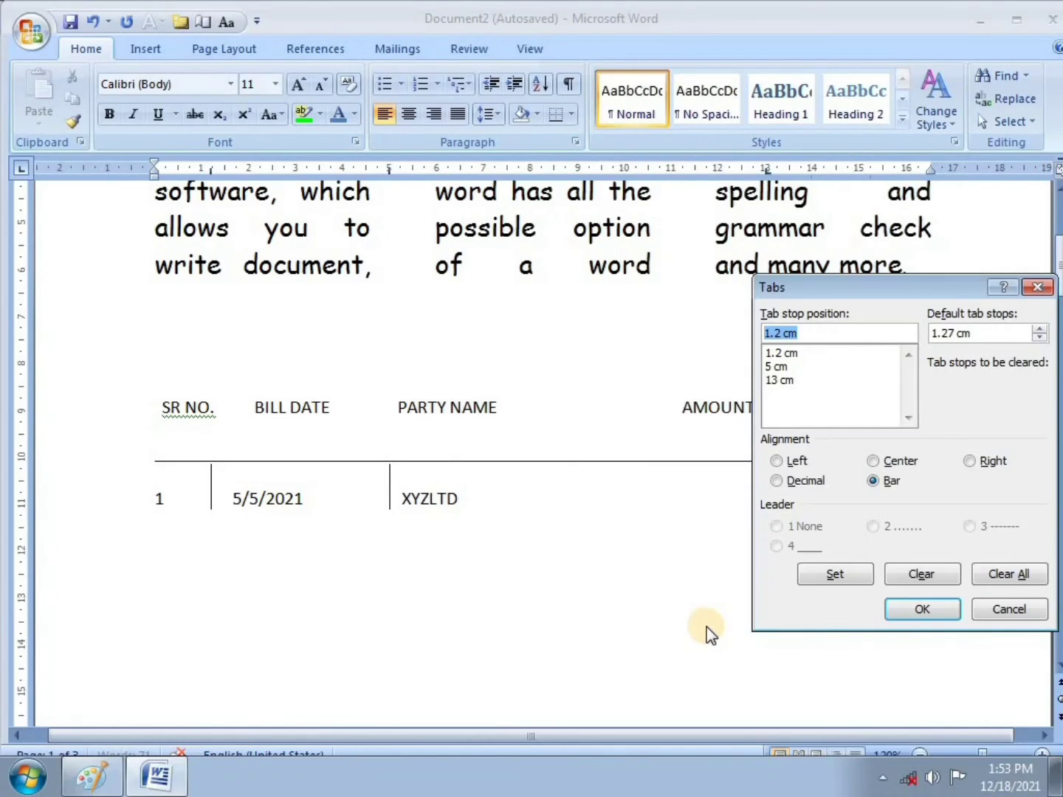
{"action": "left_click", "coordinate": [820, 330]}
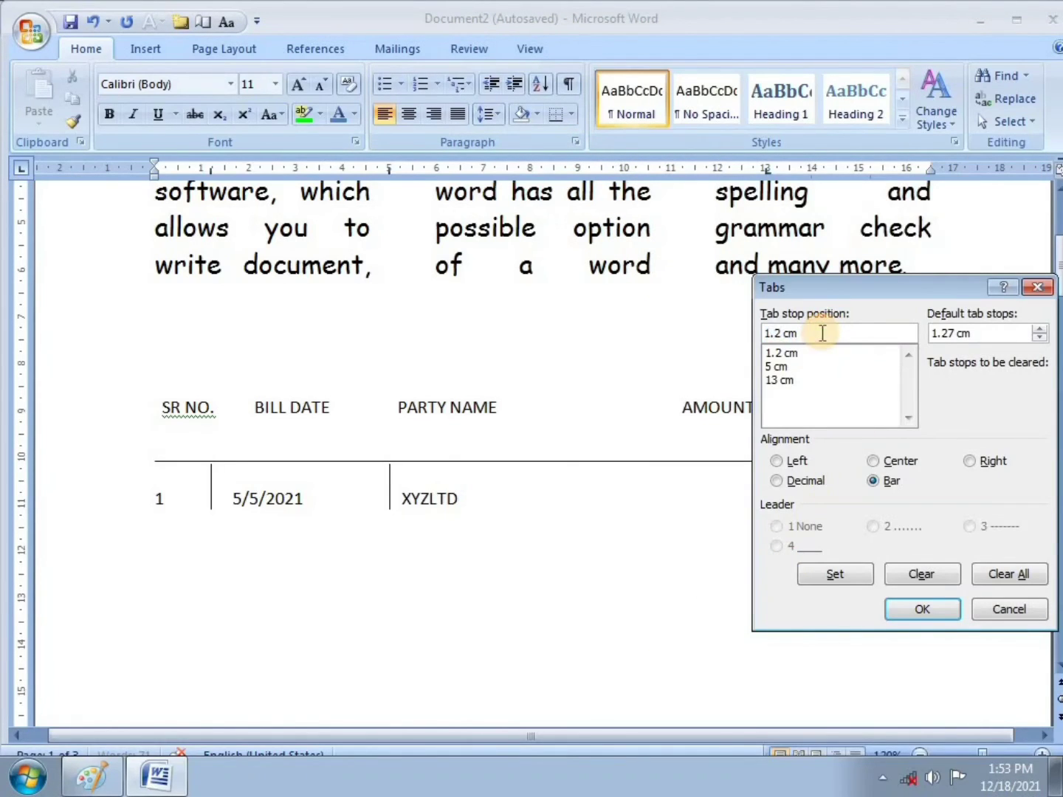
{"action": "key", "text": "BackSpace"}
{"action": "key", "text": "BackSpace"}
{"action": "key", "text": "BackSpace"}
{"action": "key", "text": "BackSpace"}
{"action": "key", "text": "BackSpace"}
{"action": "key", "text": "BackSpace"}
{"action": "type", "text": "10"}
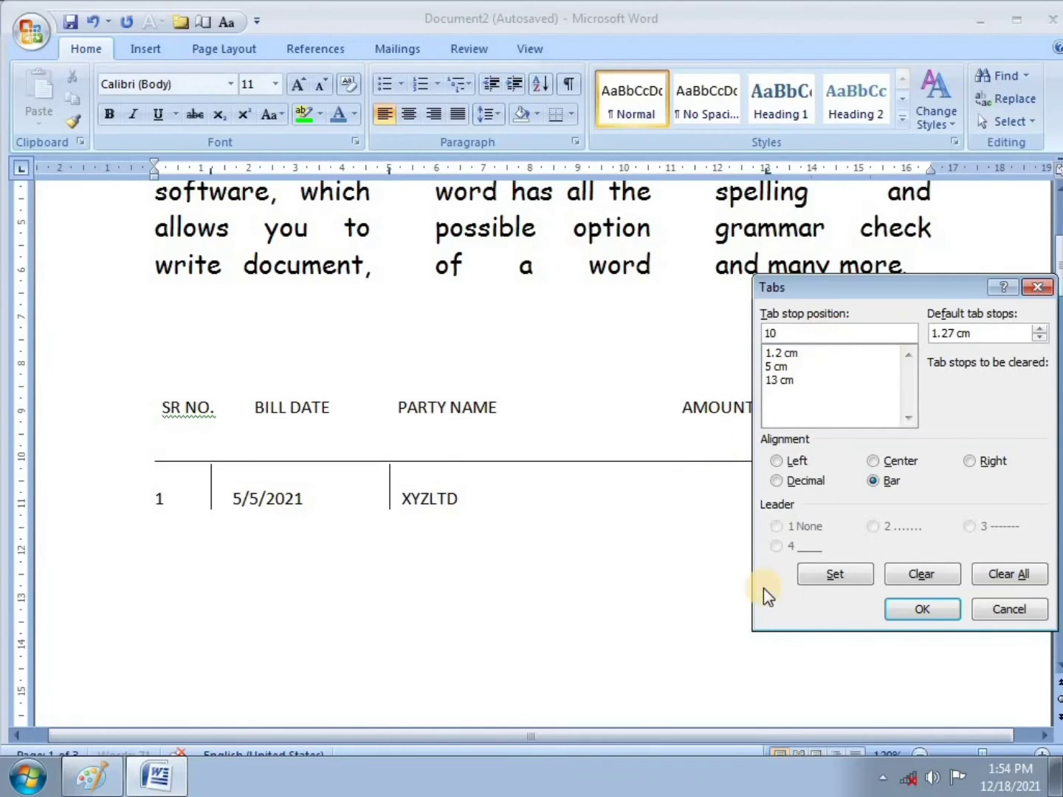
{"action": "left_click", "coordinate": [776, 462]}
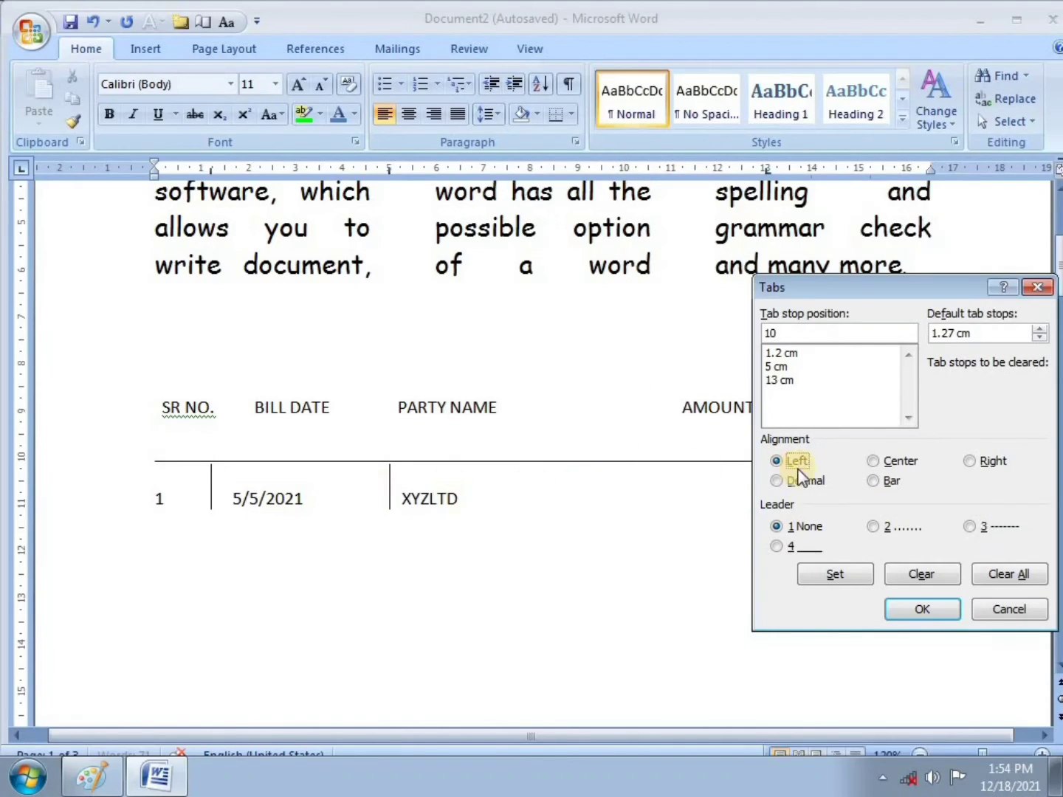
{"action": "left_click", "coordinate": [879, 528]}
{"action": "left_click", "coordinate": [843, 575]}
{"action": "left_click", "coordinate": [844, 575]}
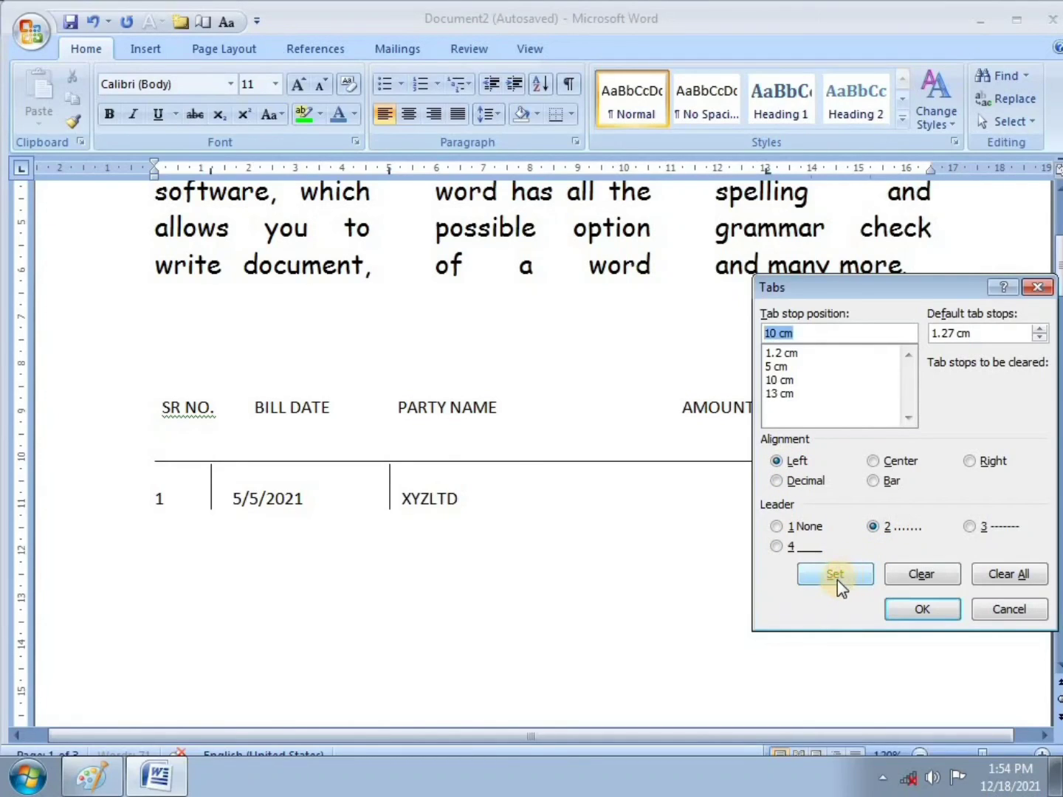
{"action": "left_click", "coordinate": [916, 615]}
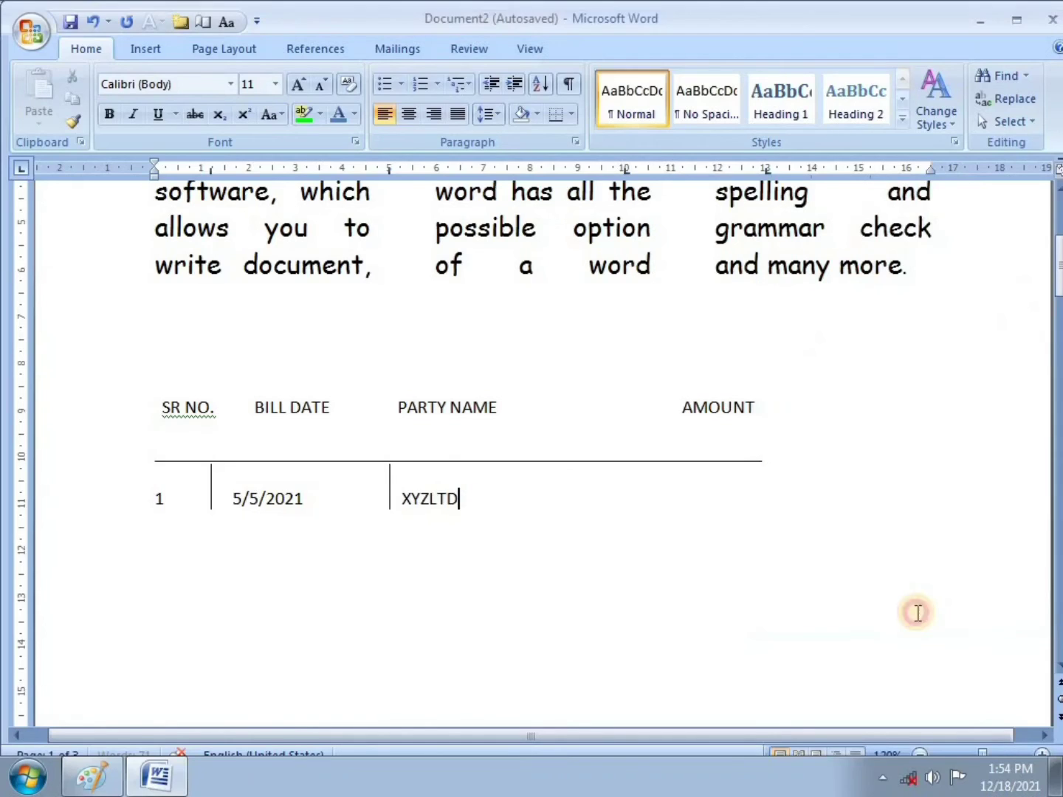
{"action": "left_click", "coordinate": [498, 488]}
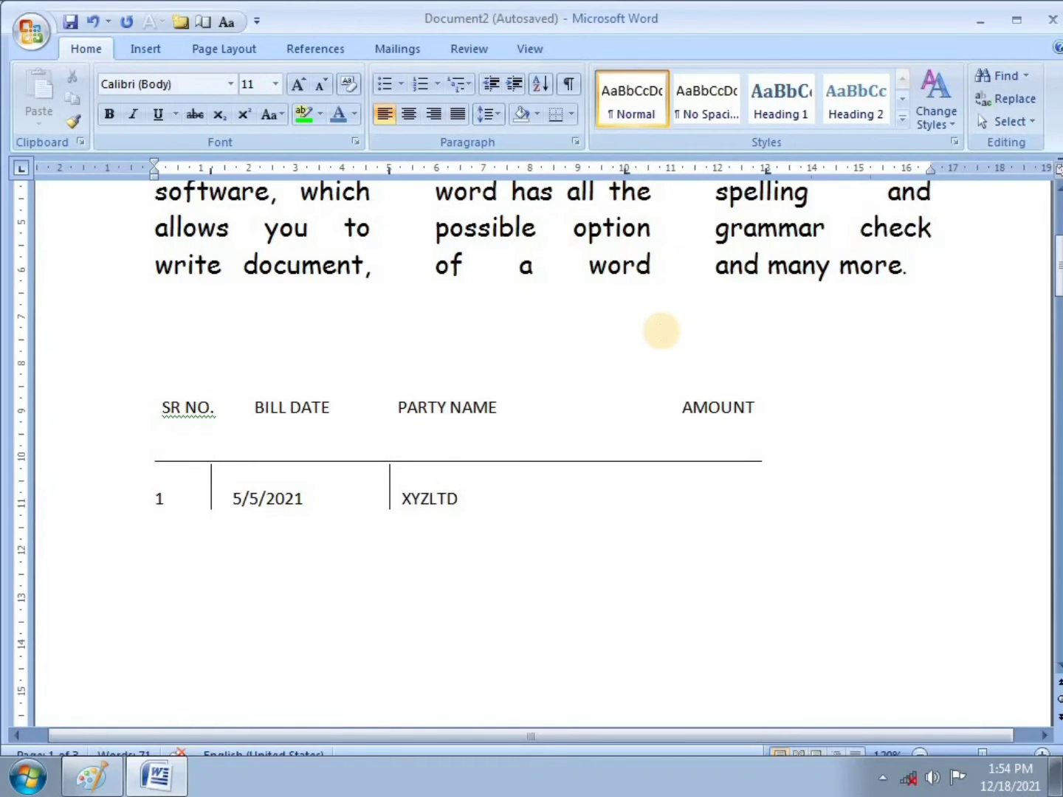
Step: Run a dotted leader from XYZLTD to the amount 654654 on the first bill row
{"action": "key", "text": "Tab"}
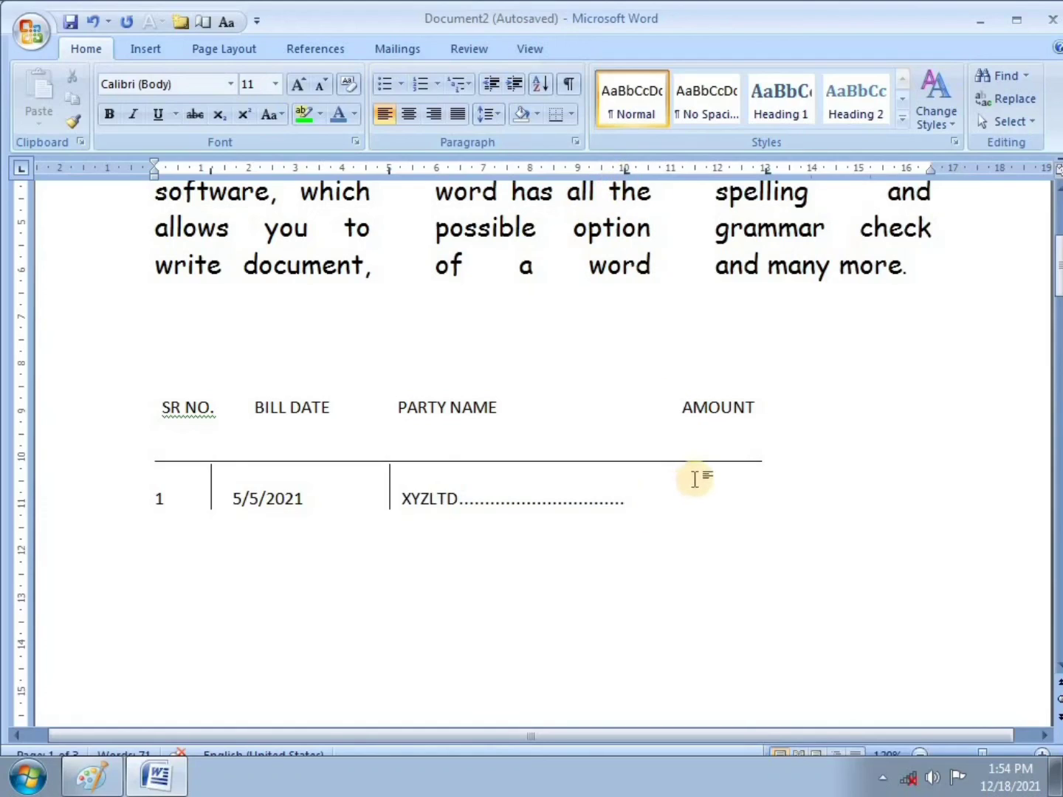
{"action": "type", "text": "6546545"}
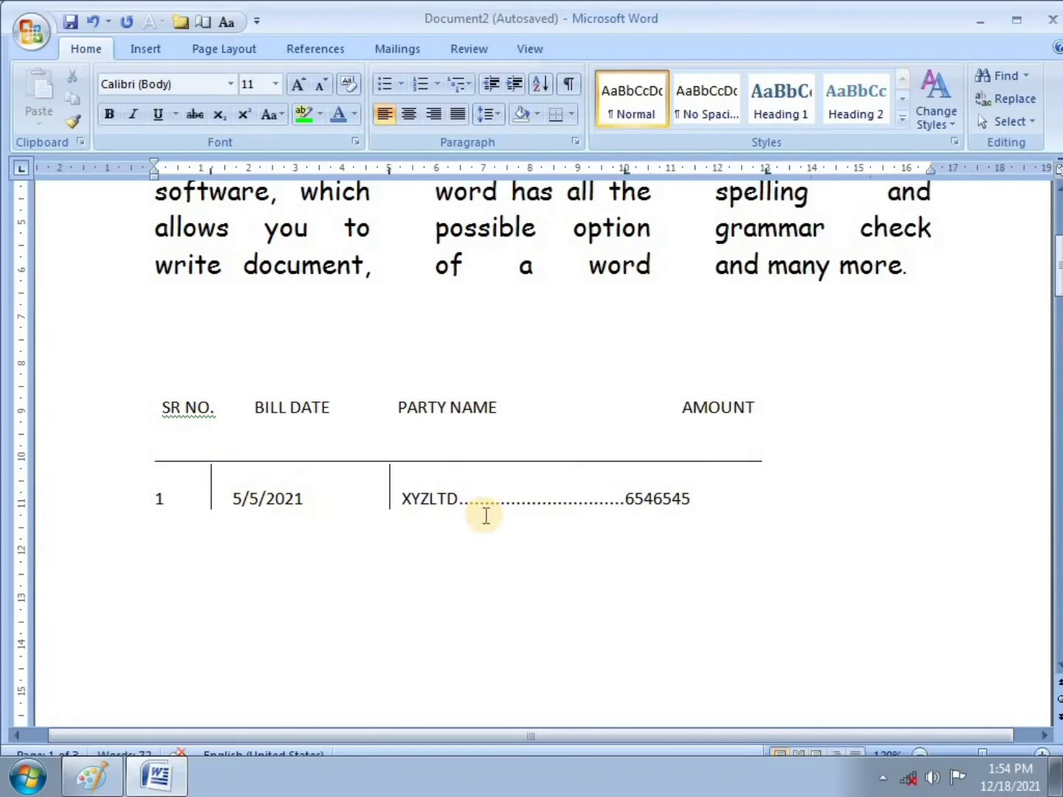
{"action": "key", "text": "BackSpace"}
Step: Enter bill row 2 as 2, 6/5/2021, FGHDFG, dotted to 545345354
{"action": "key", "text": "Return"}
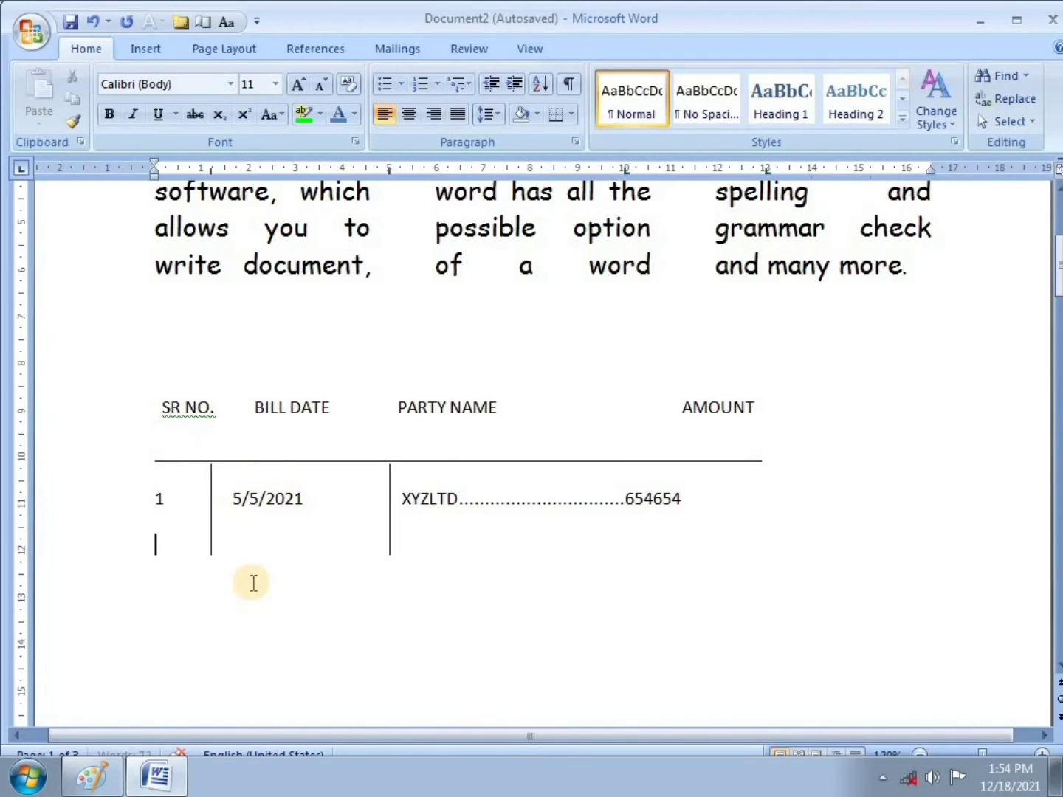
{"action": "type", "text": "2"}
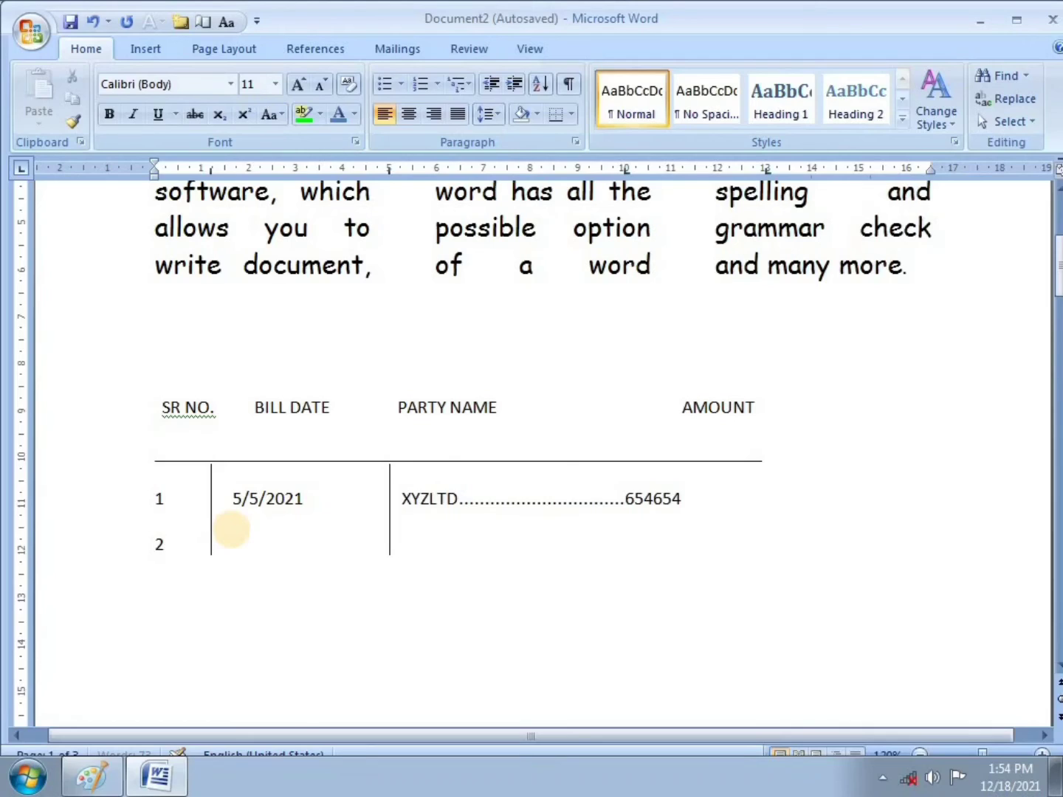
{"action": "type", "text": " 6/5/5052"}
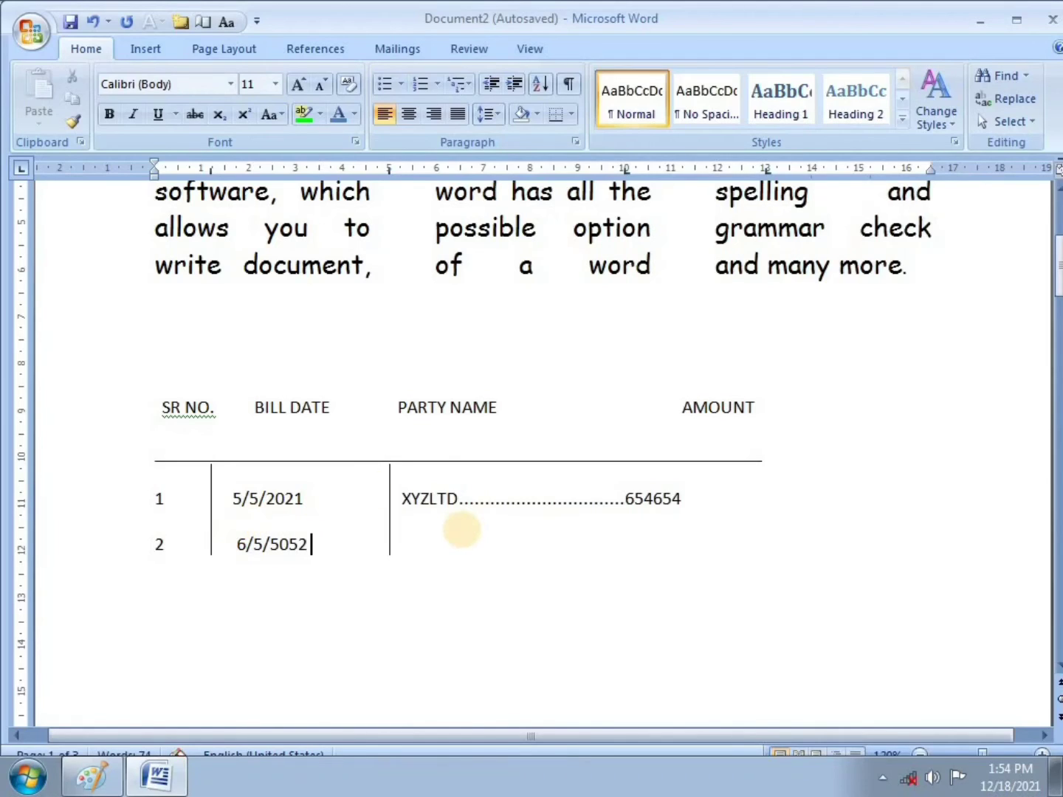
{"action": "key", "text": "BackSpace"}
{"action": "key", "text": "BackSpace"}
{"action": "key", "text": "BackSpace"}
{"action": "key", "text": "BackSpace"}
{"action": "type", "text": "2021"}
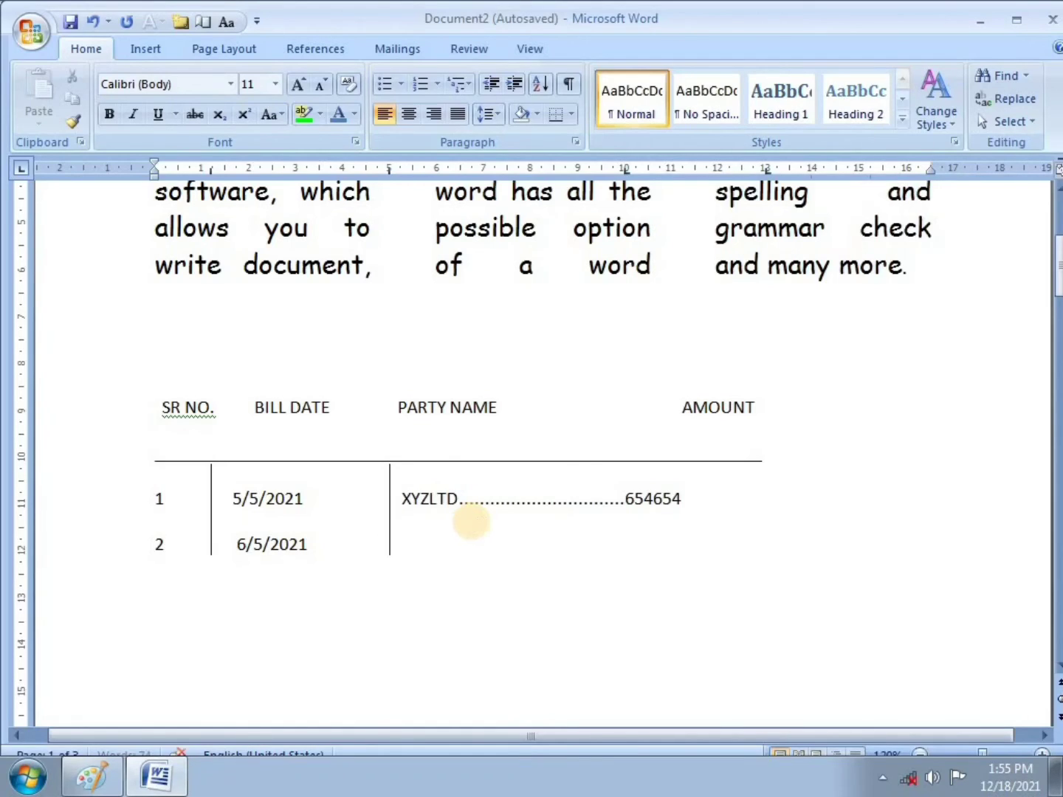
{"action": "key", "text": "Tab"}
{"action": "type", "text": "FGHDFG"}
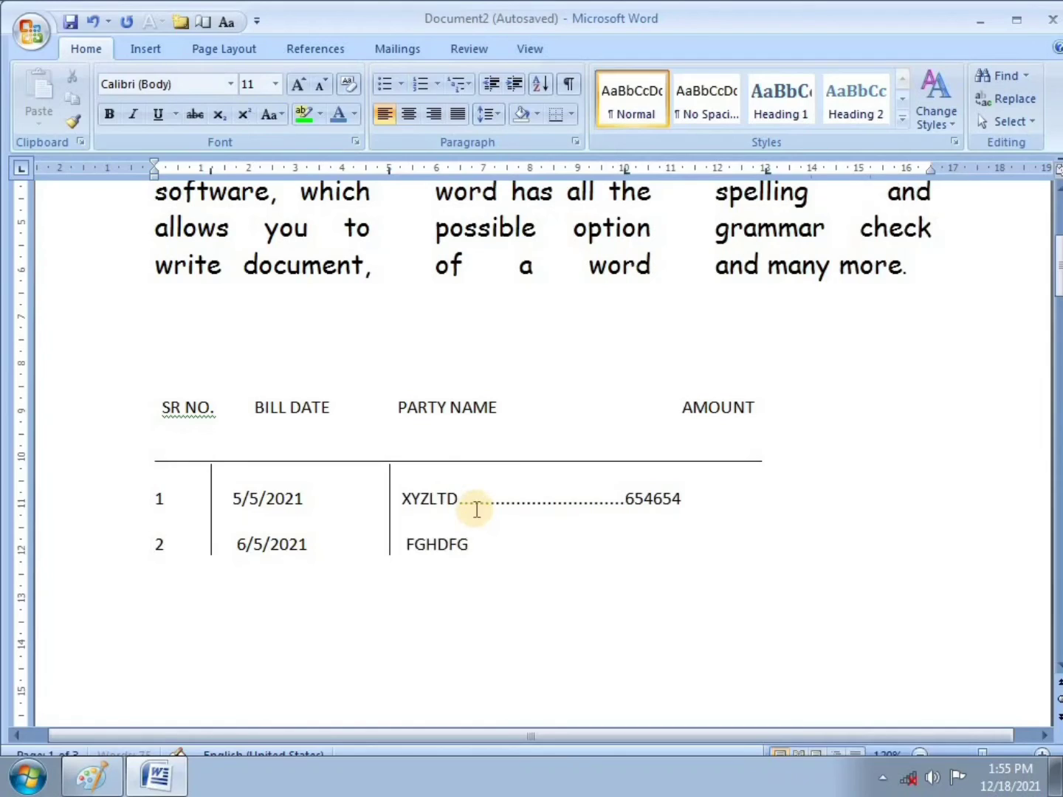
{"action": "type", "text": "LRFER"}
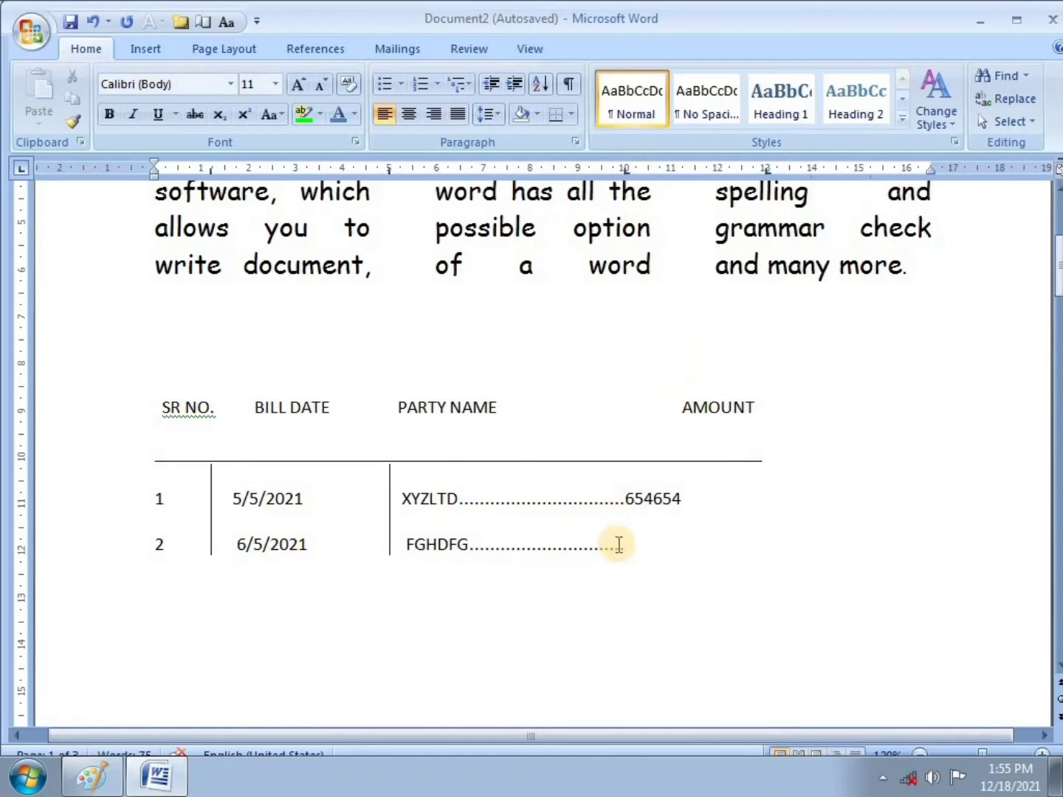
{"action": "type", "text": "545345354"}
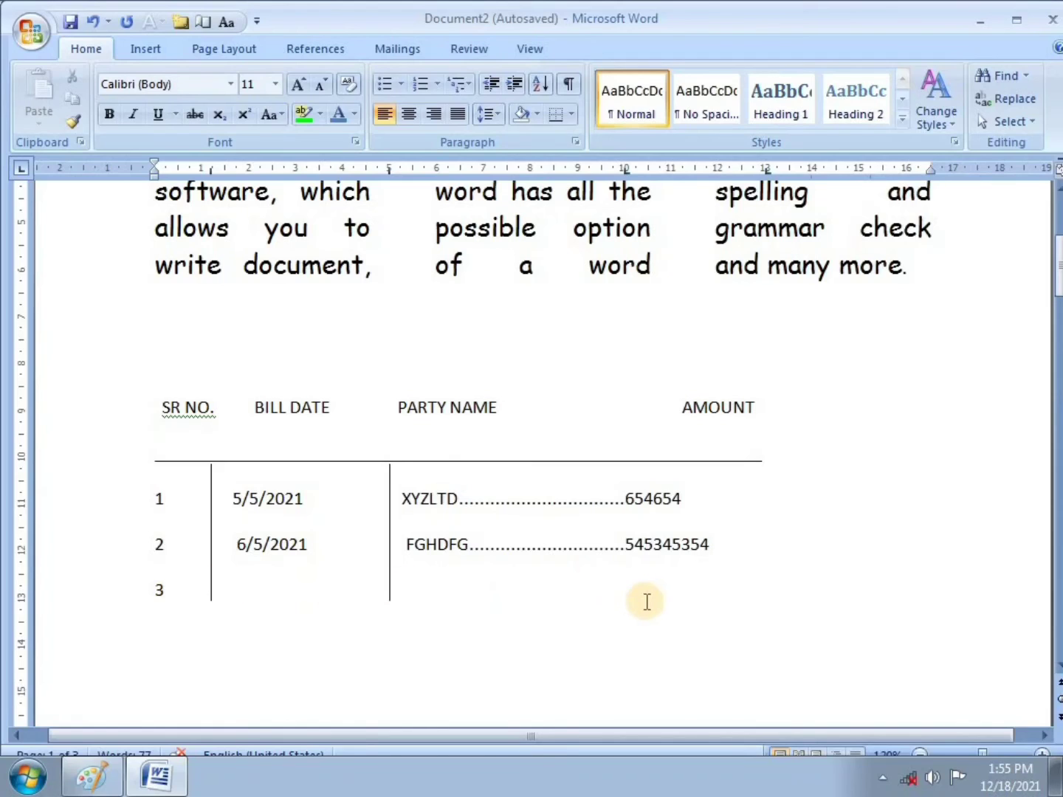
Step: Clear the 1.2, 5 and 10 cm tab stops and set one 13 cm underline-leader stop
{"action": "left_click", "coordinate": [574, 140]}
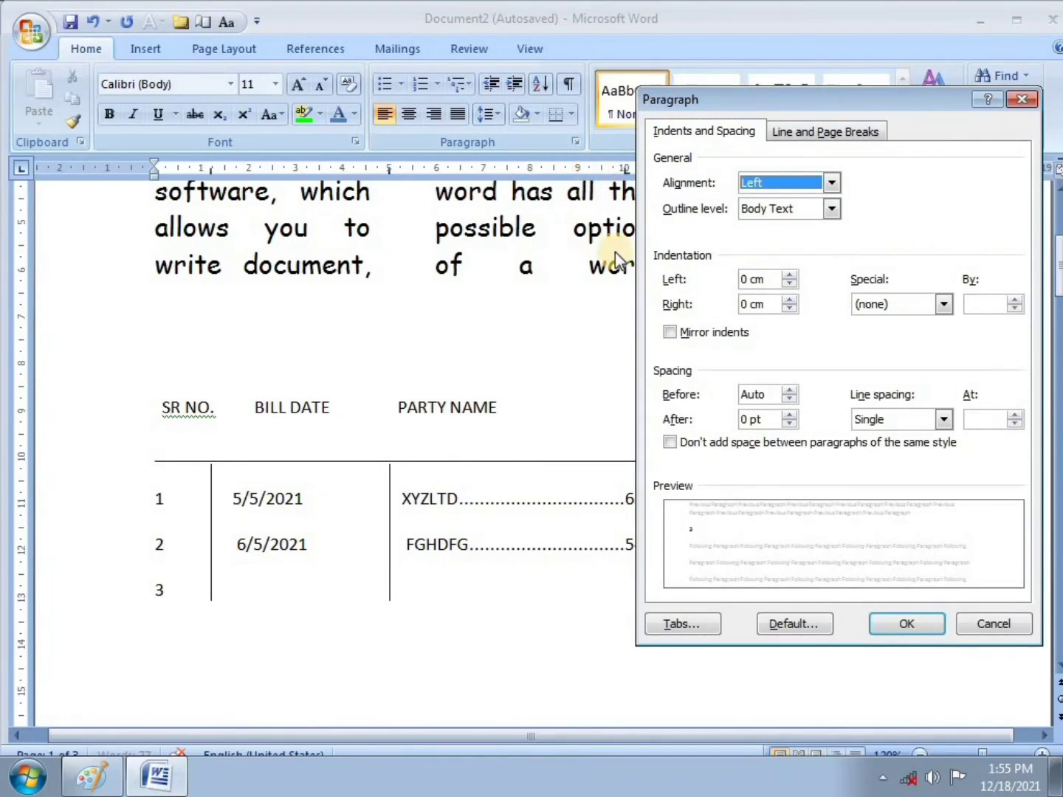
{"action": "left_click", "coordinate": [682, 624]}
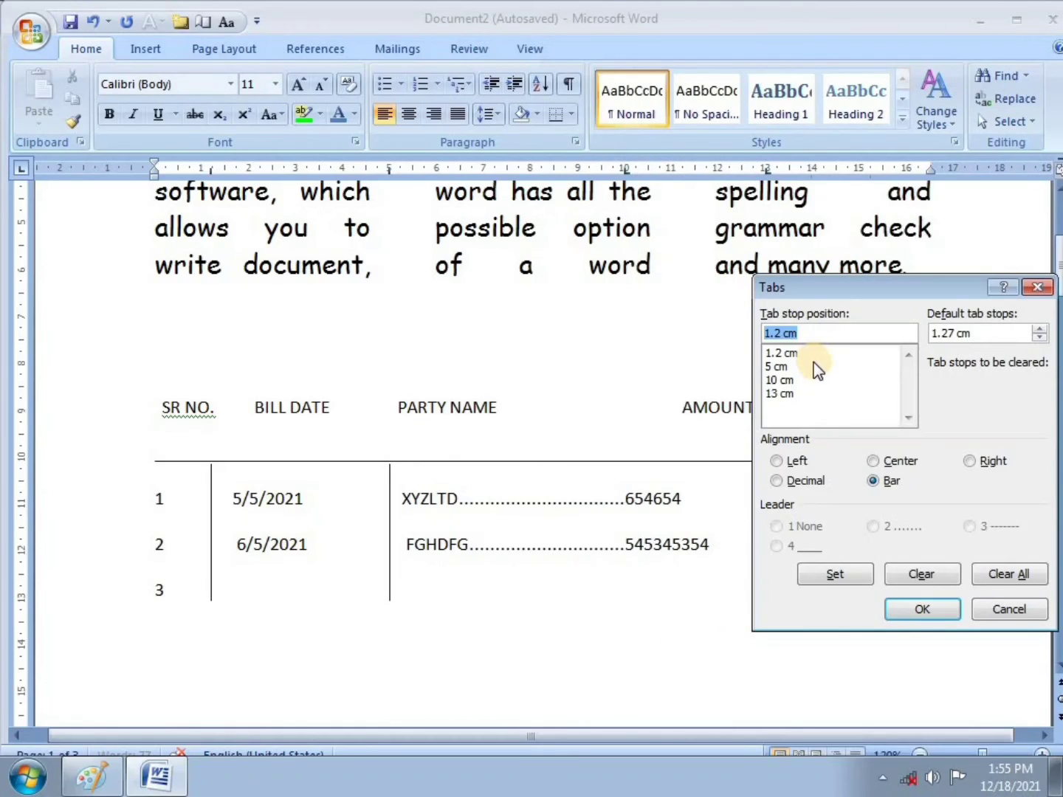
{"action": "left_click", "coordinate": [780, 354]}
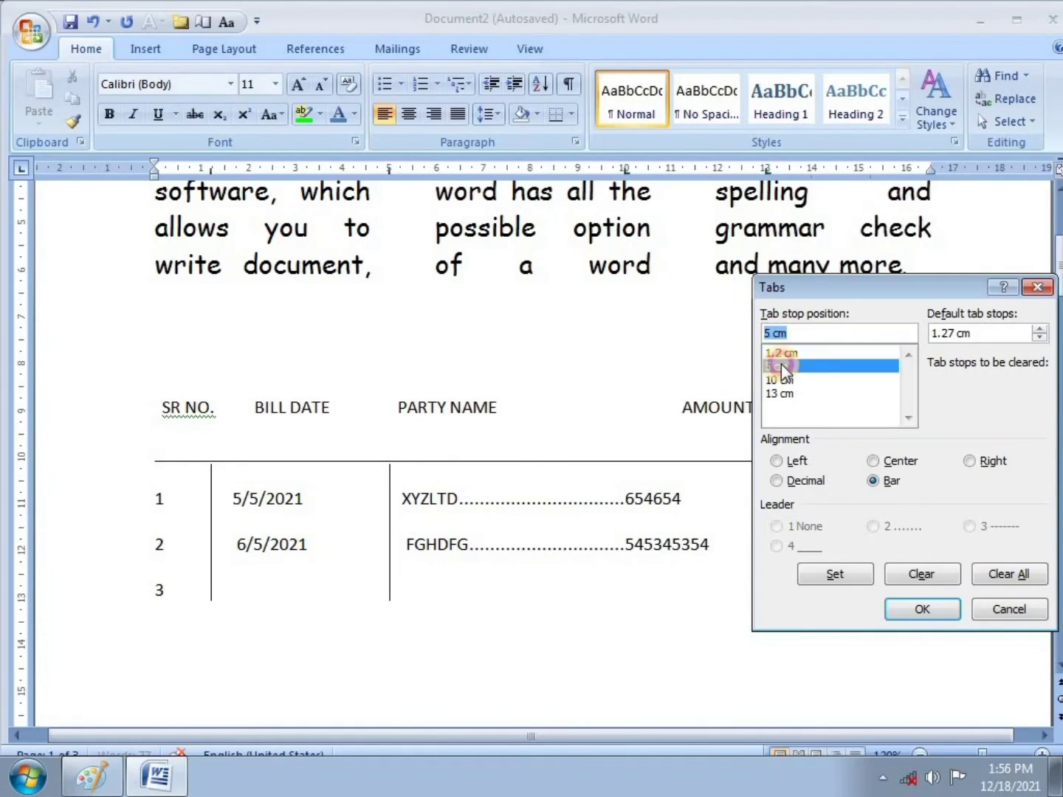
{"action": "left_click", "coordinate": [910, 572]}
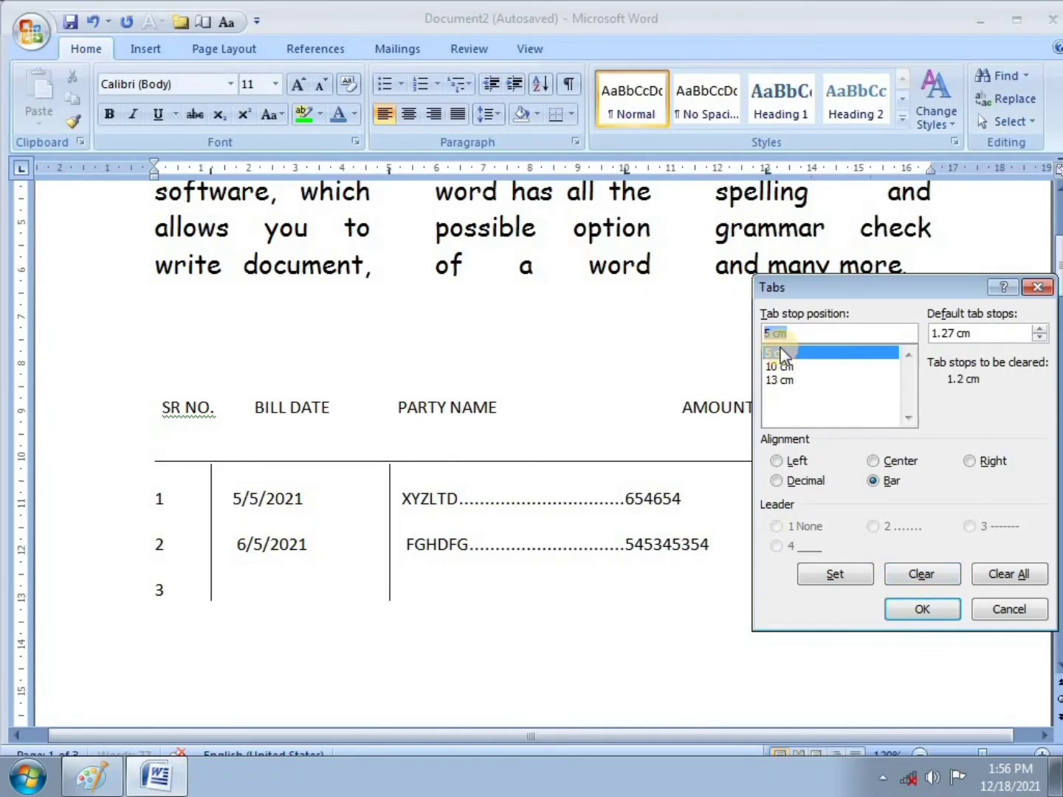
{"action": "left_click", "coordinate": [929, 577]}
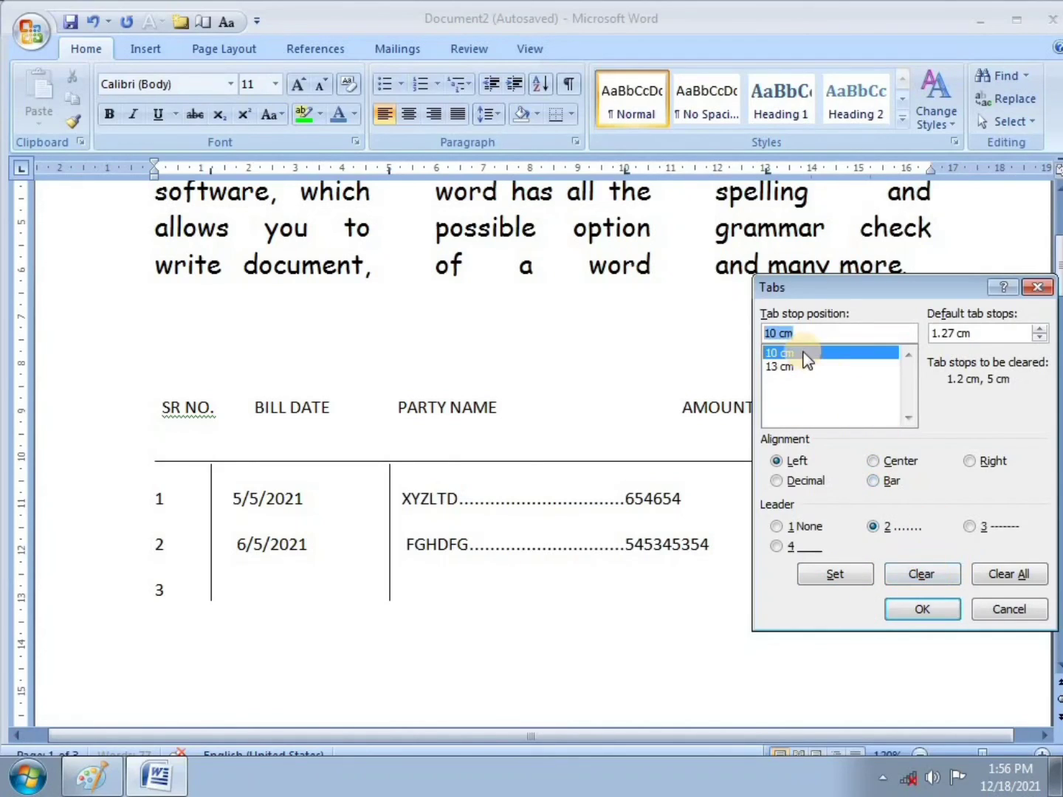
{"action": "left_click", "coordinate": [912, 573]}
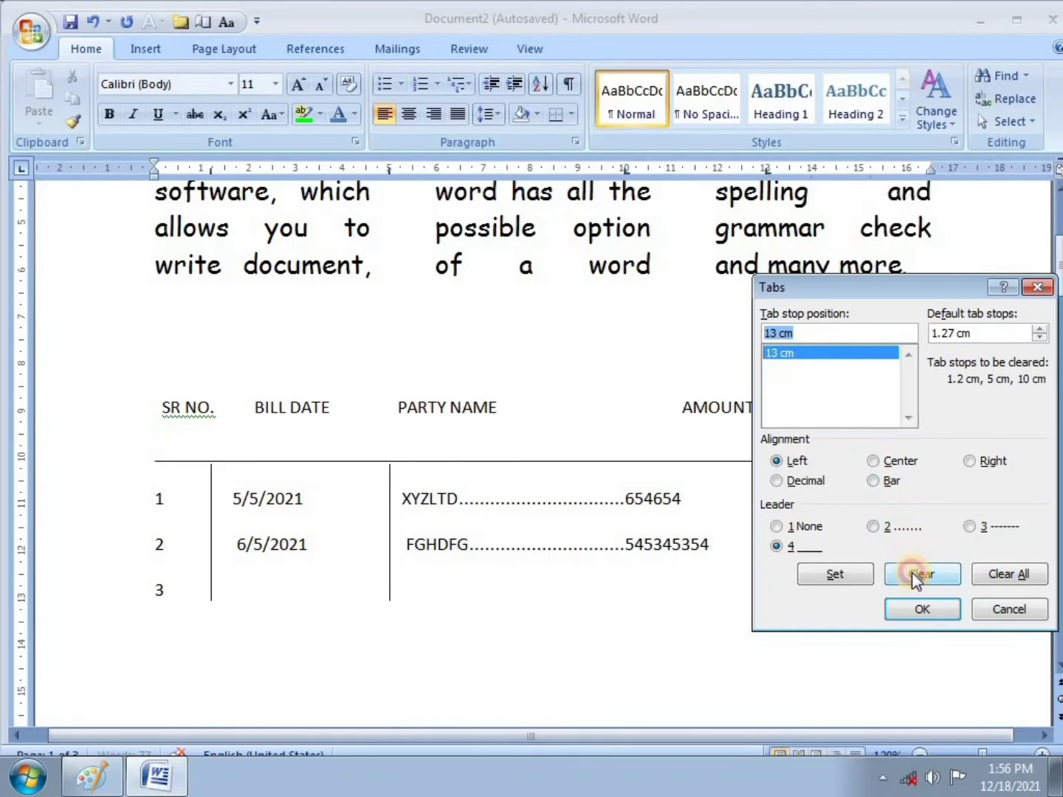
{"action": "left_click_drag", "start_coordinate": [828, 289], "coordinate": [878, 282]}
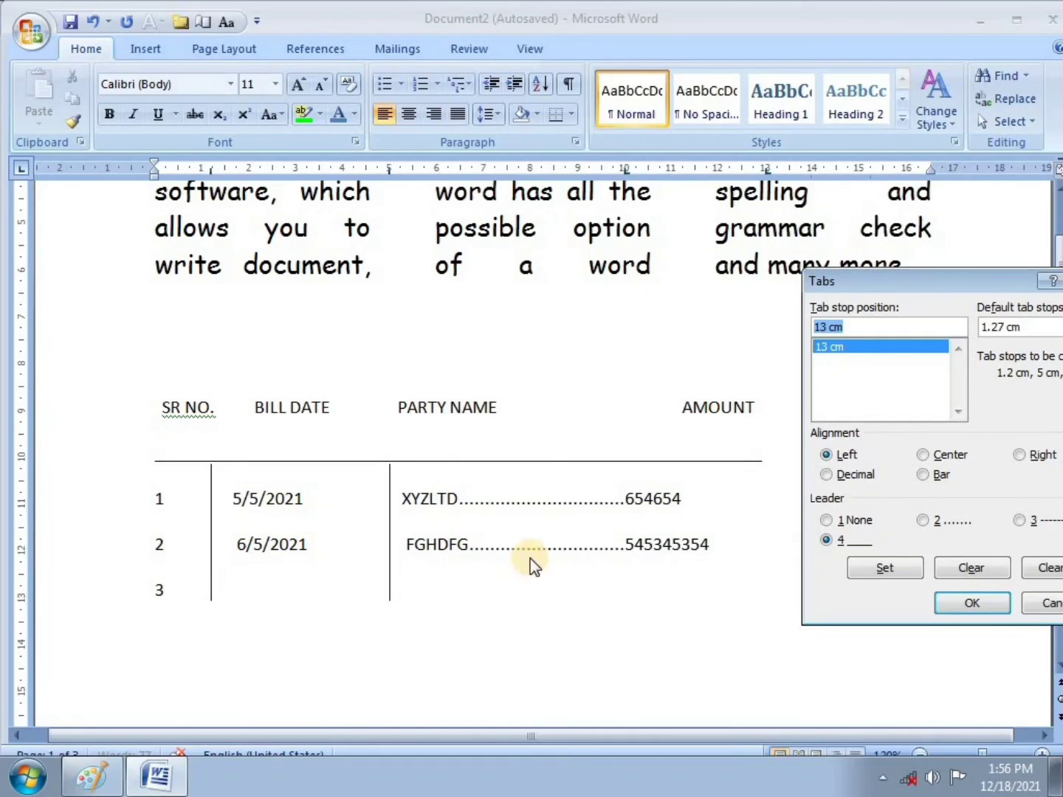
{"action": "left_click", "coordinate": [825, 540]}
{"action": "left_click", "coordinate": [886, 568]}
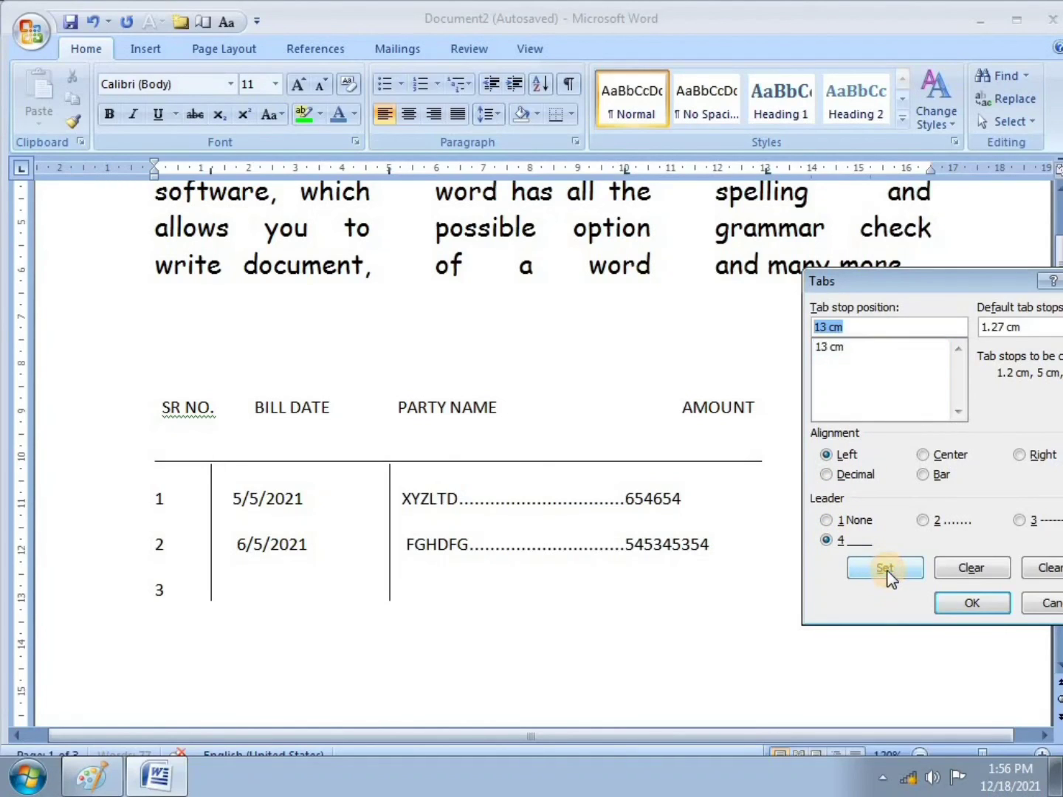
{"action": "left_click", "coordinate": [967, 606]}
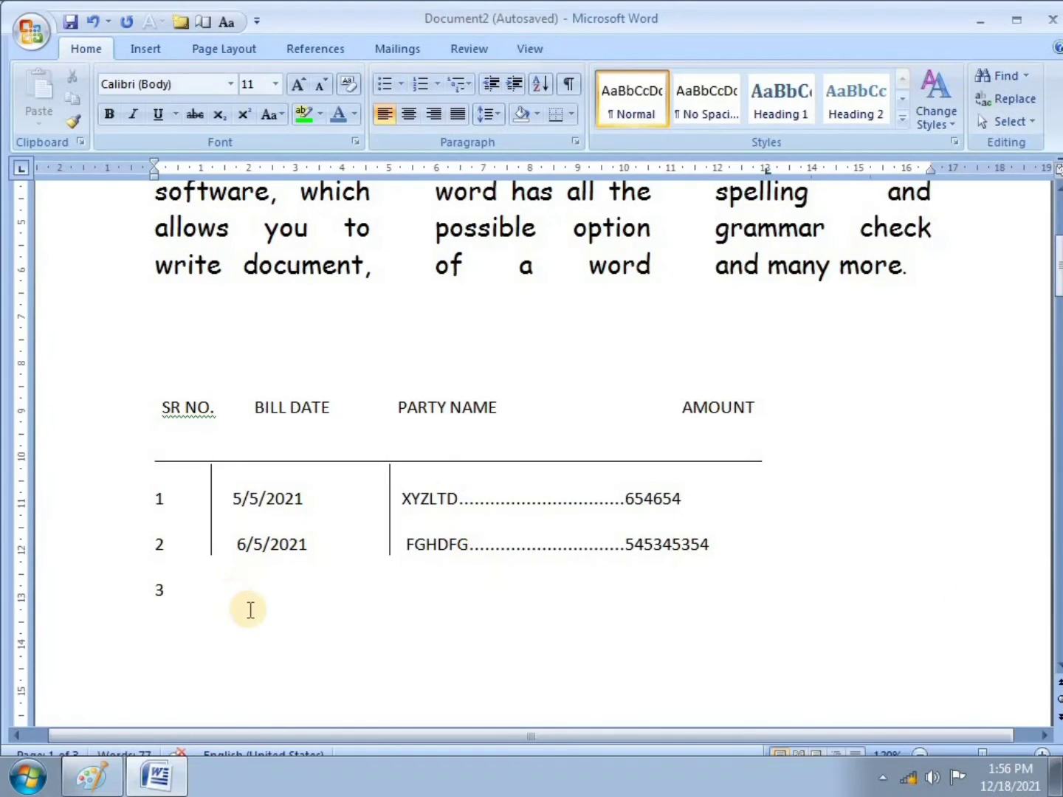
Step: Draw the solid 13 cm closing rule and add sample text below it
{"action": "left_click", "coordinate": [183, 590]}
{"action": "key", "text": "Tab"}
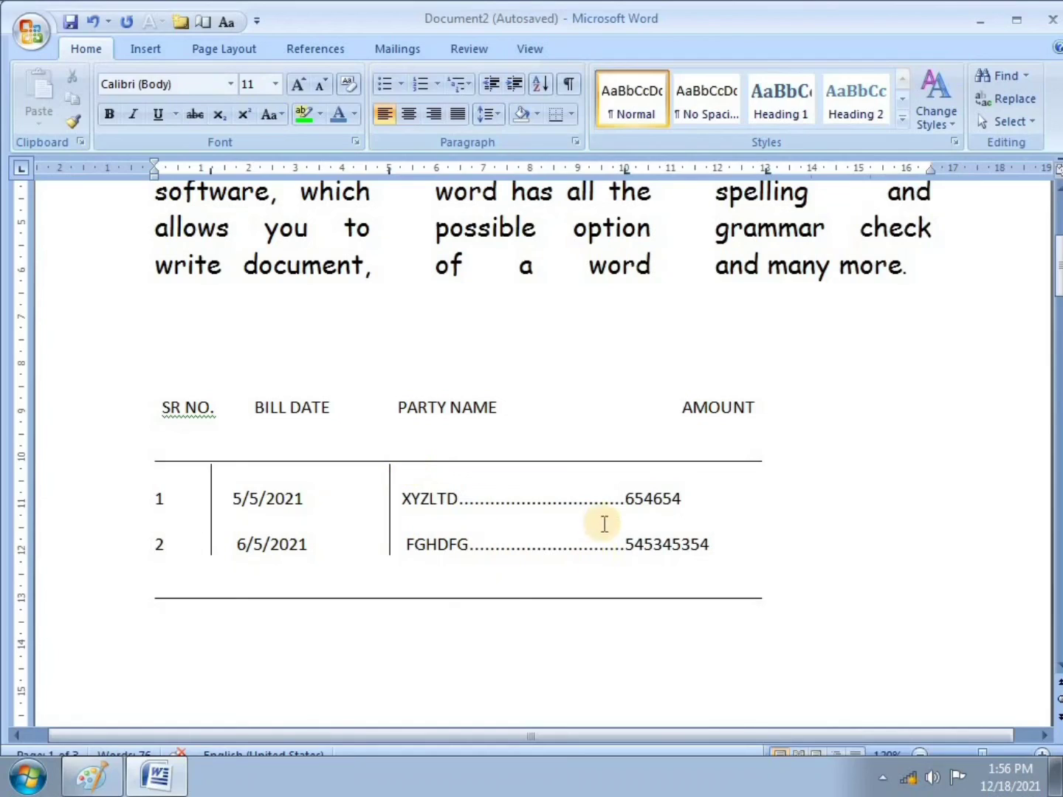
{"action": "left_click", "coordinate": [794, 604]}
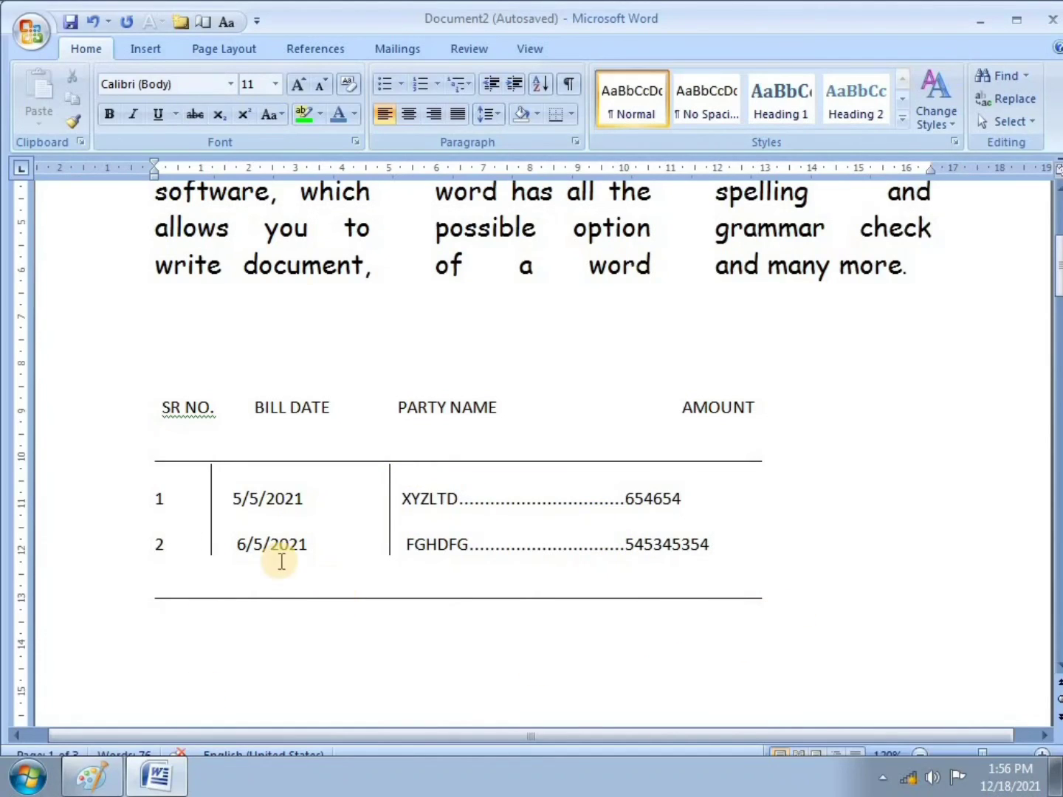
{"action": "type", "text": "FHFGHFGHOKH"}
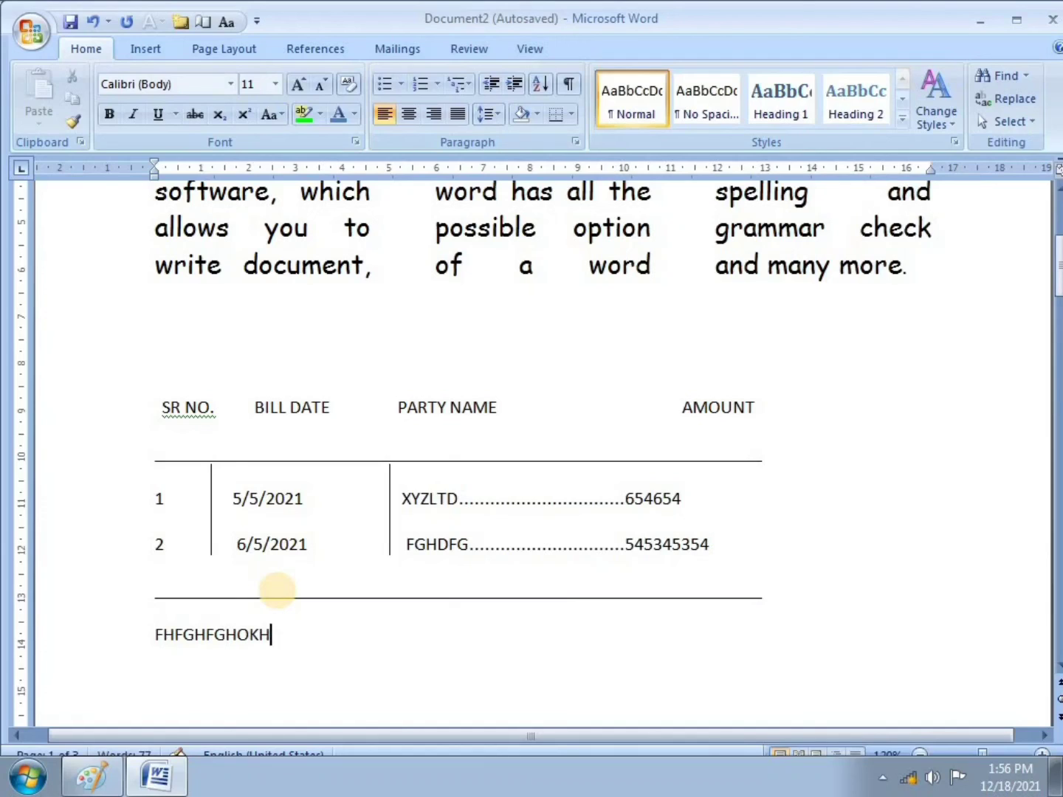
Step: Insert an empty bill row after row 2's amount 545345354
{"action": "left_click", "coordinate": [182, 548]}
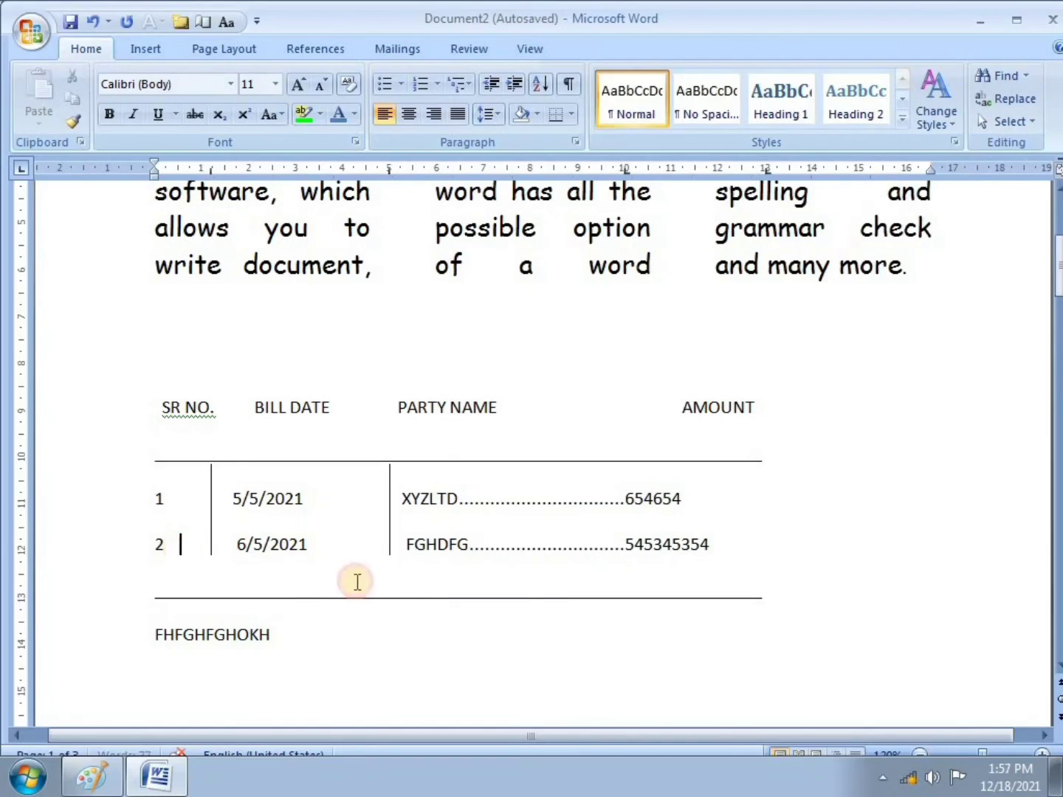
{"action": "left_click", "coordinate": [728, 537]}
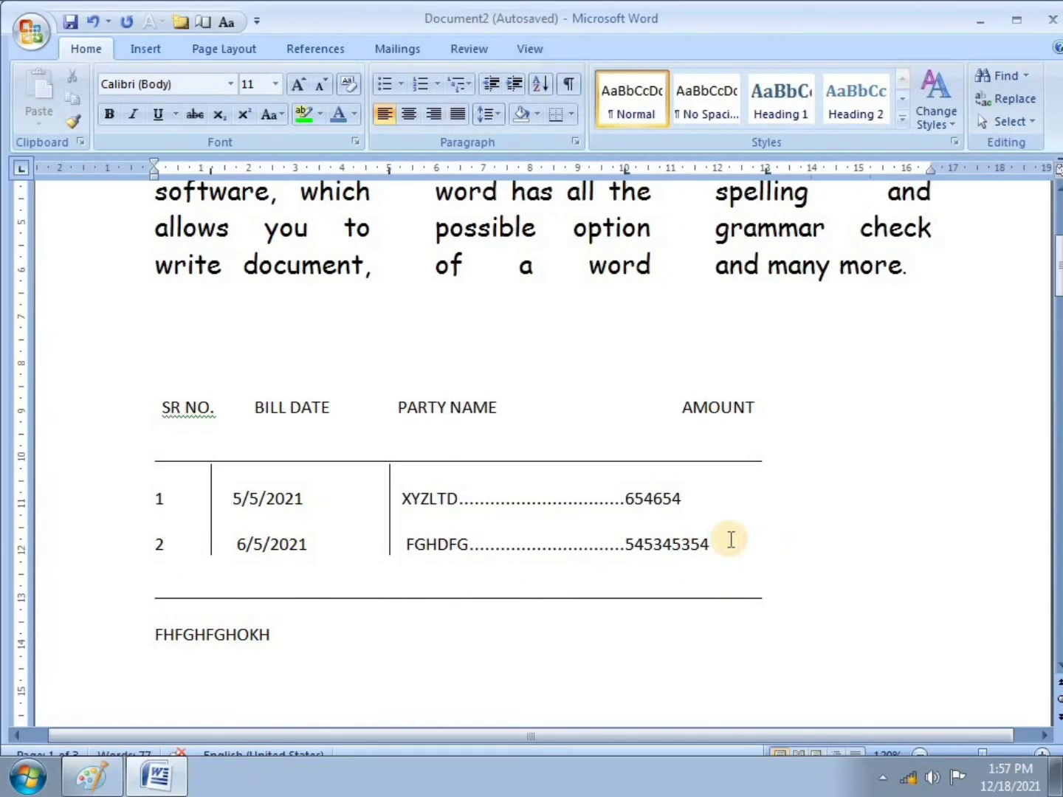
{"action": "key", "text": "Return"}
{"action": "key", "text": "Return"}
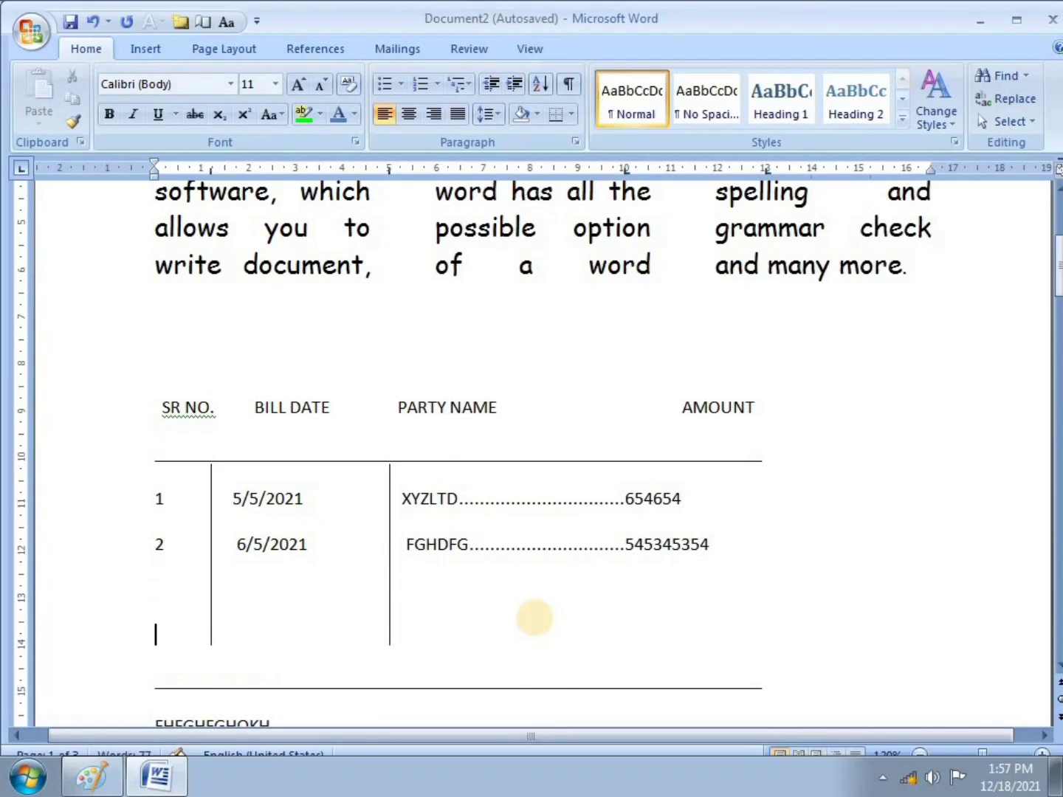
{"action": "key", "text": "BackSpace"}
{"action": "key", "text": "BackSpace"}
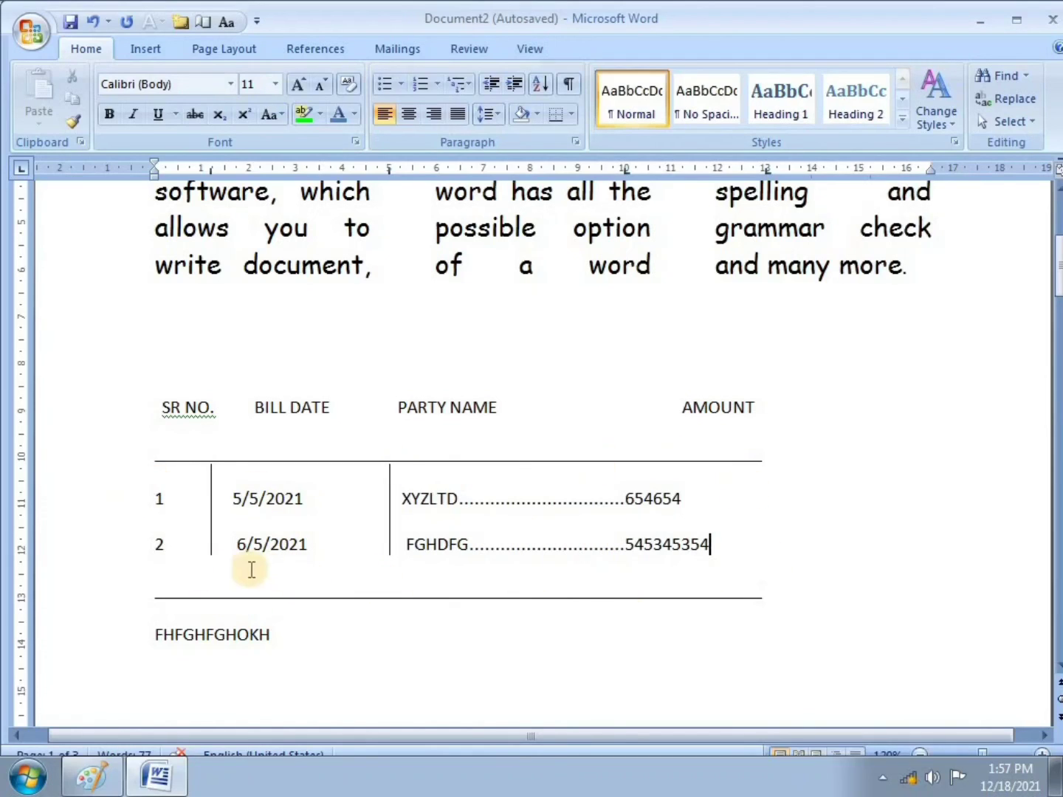
{"action": "left_click", "coordinate": [179, 544]}
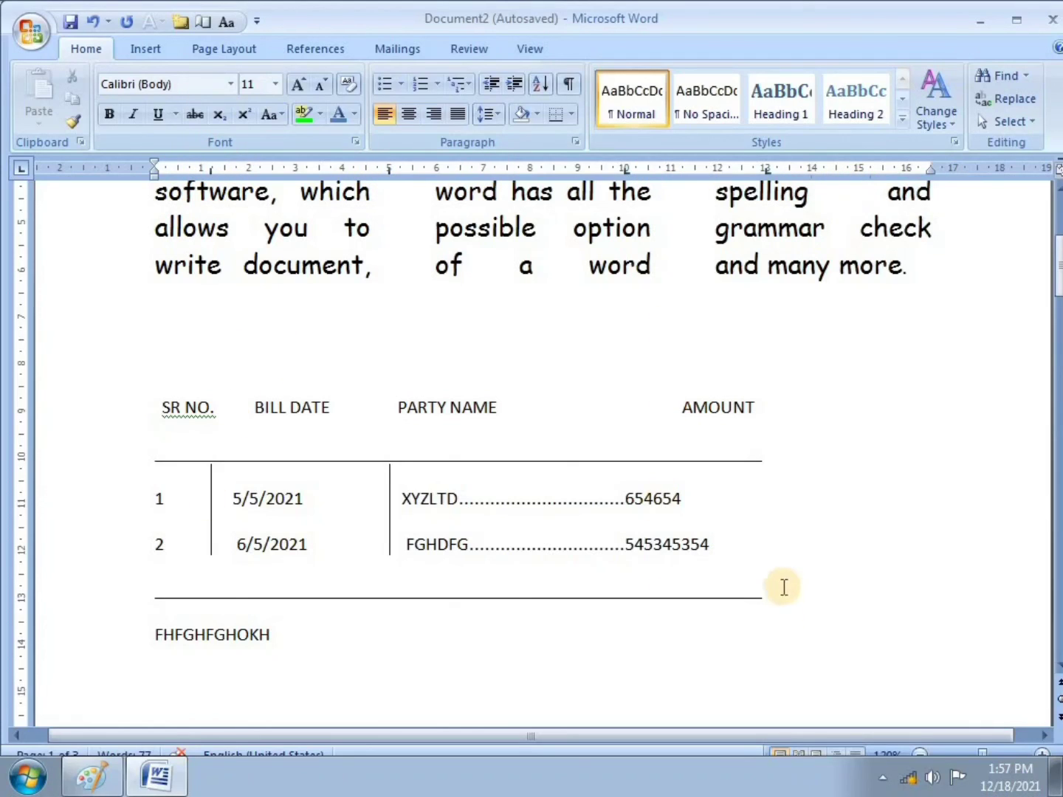
{"action": "left_click", "coordinate": [321, 642]}
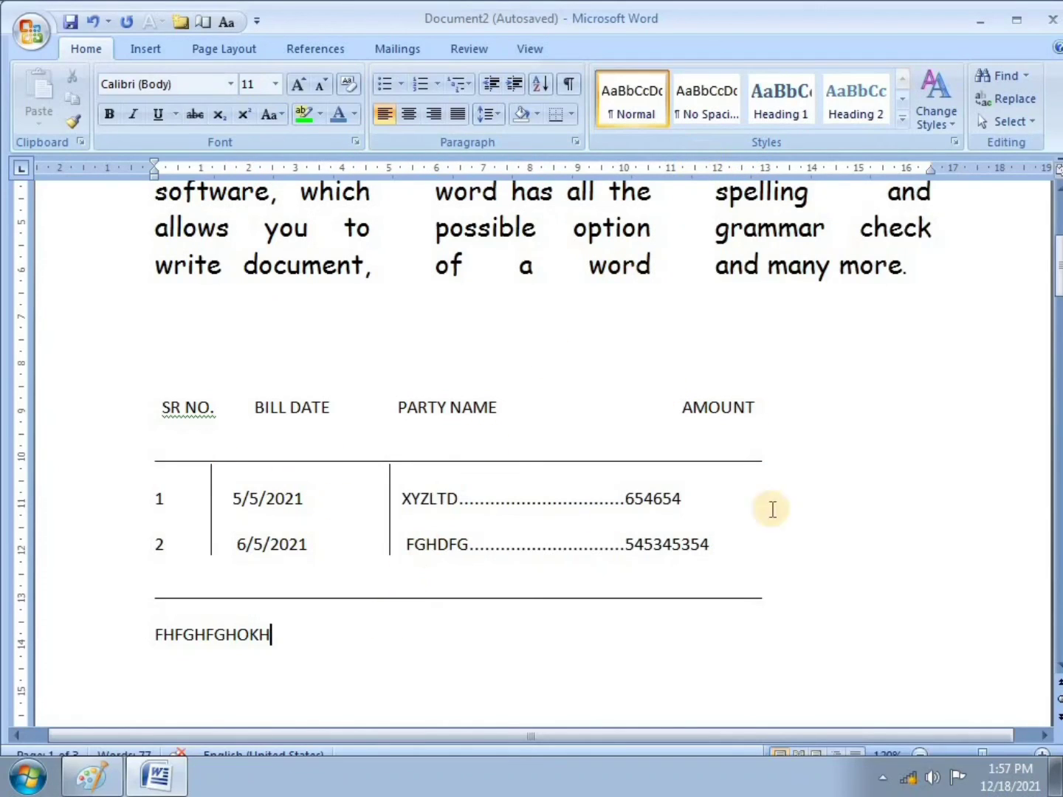
{"action": "left_click", "coordinate": [187, 547]}
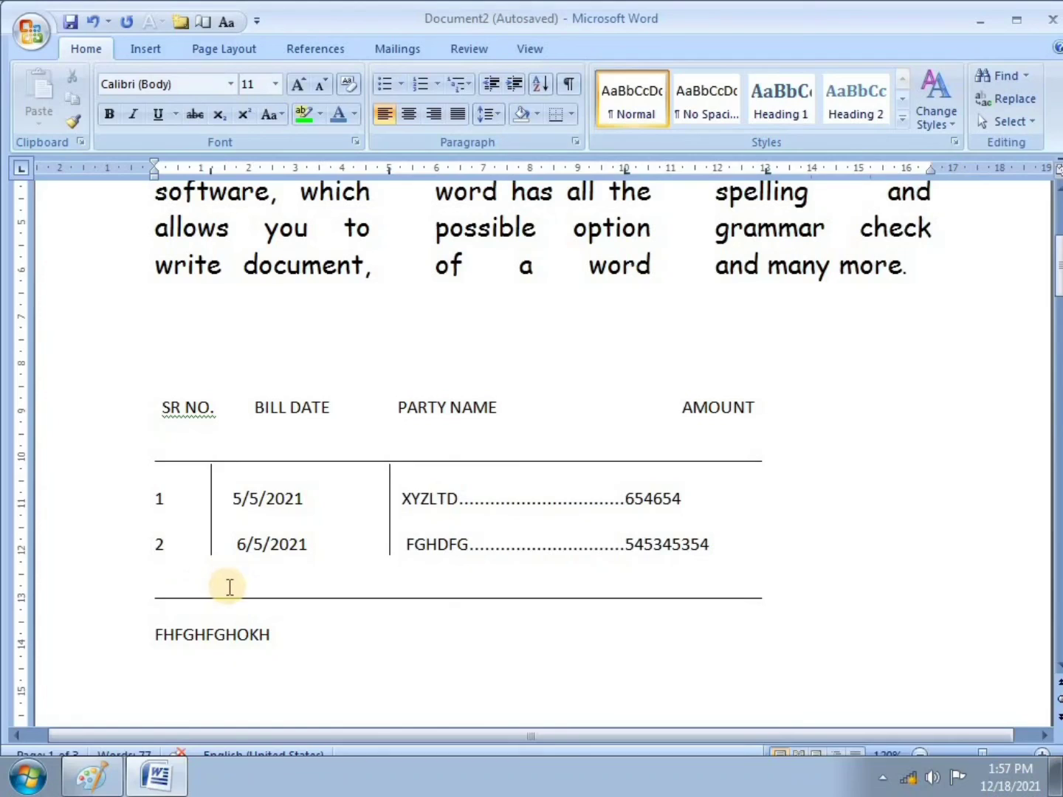
{"action": "left_click", "coordinate": [757, 548]}
{"action": "key", "text": "Return"}
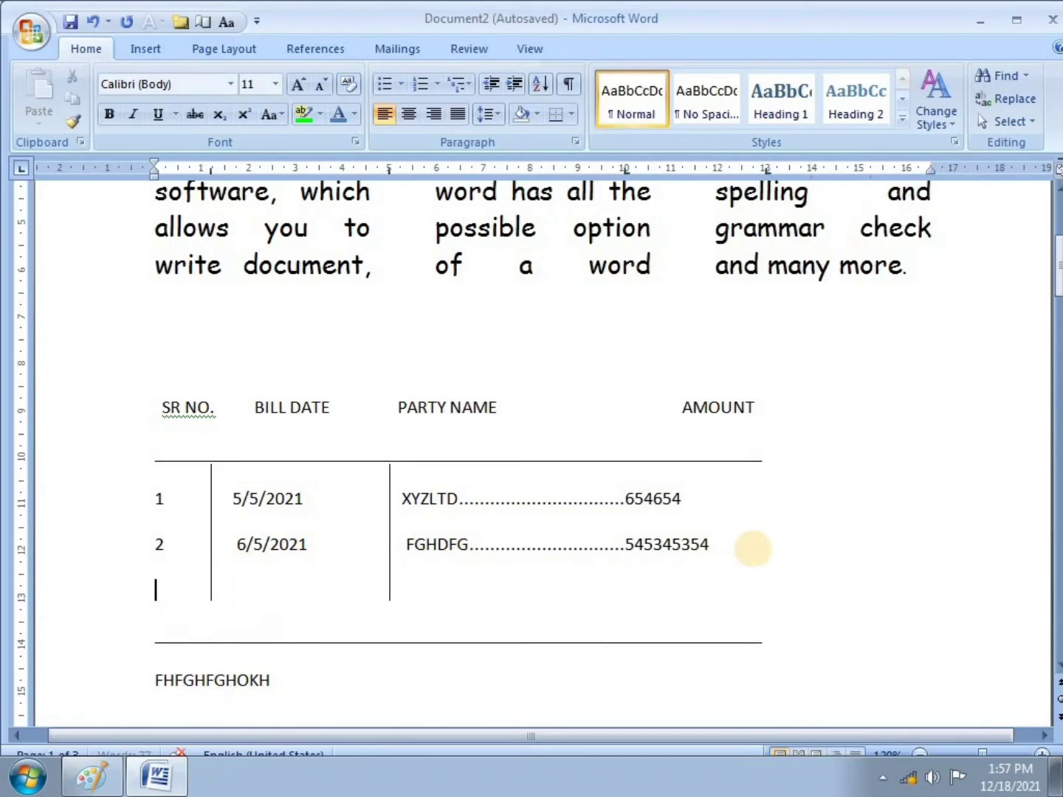
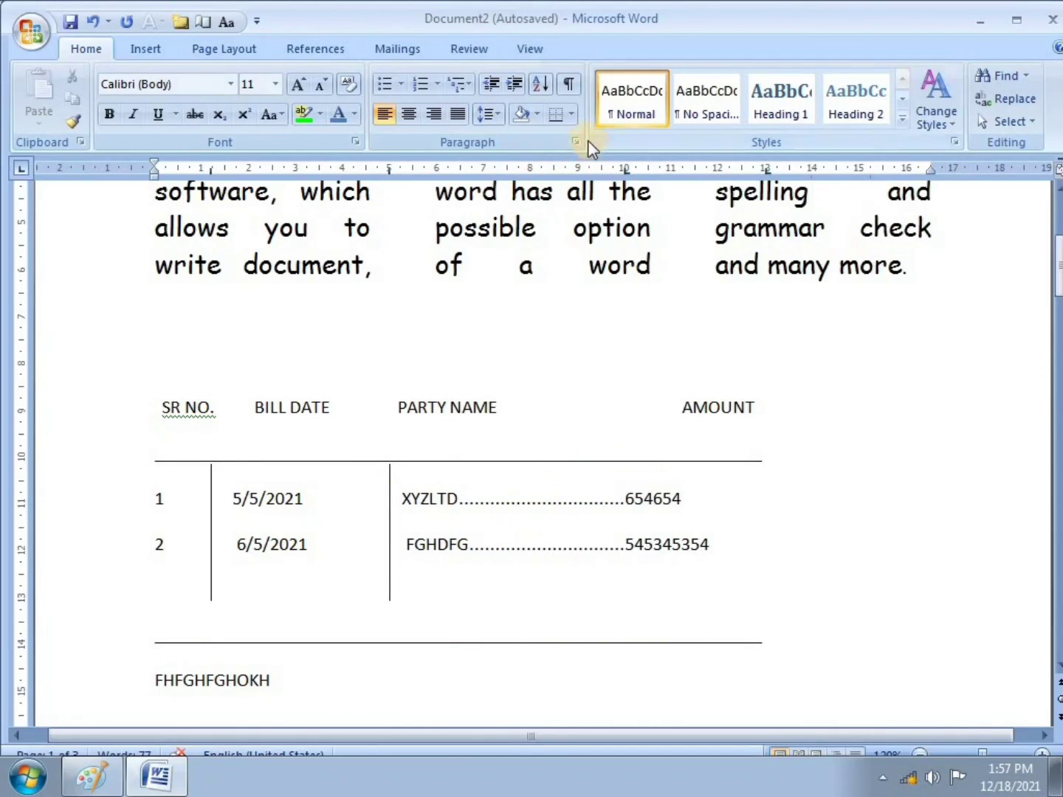
Step: Draw a horizontal line under the bill table rows, undo it, then bring up the Paint exercise sheet
{"action": "scroll", "coordinate": [292, 551], "scroll_direction": "down", "scroll_amount": 3}
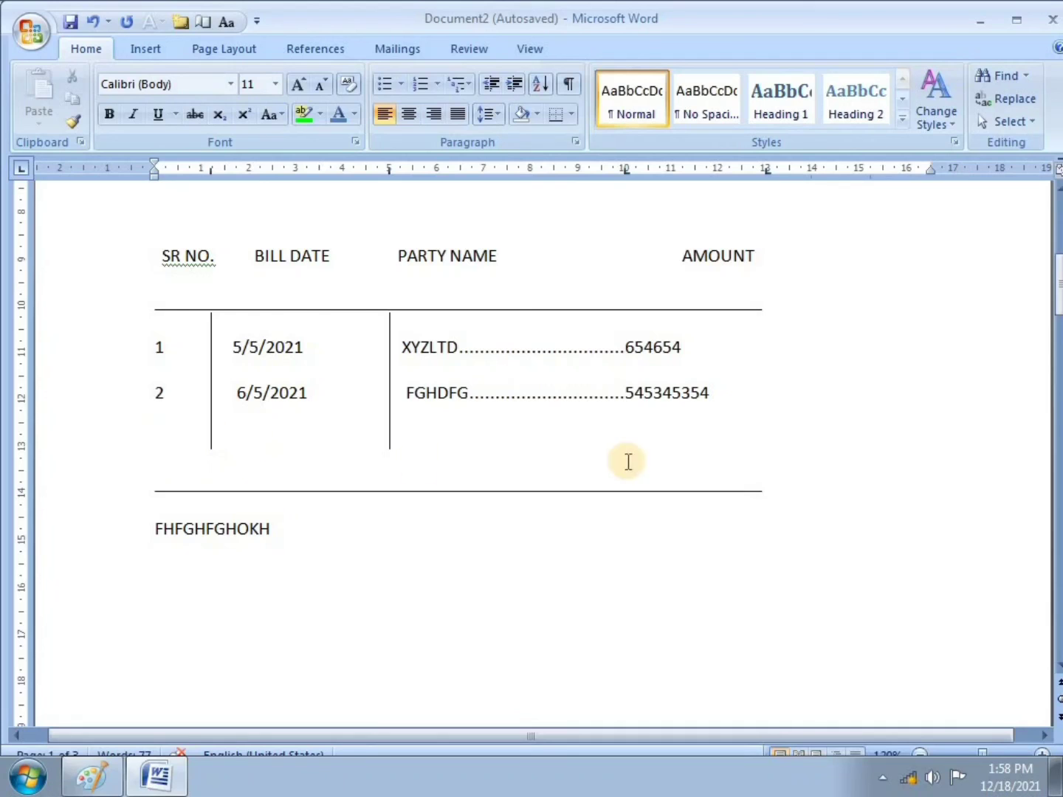
{"action": "left_click", "coordinate": [147, 48]}
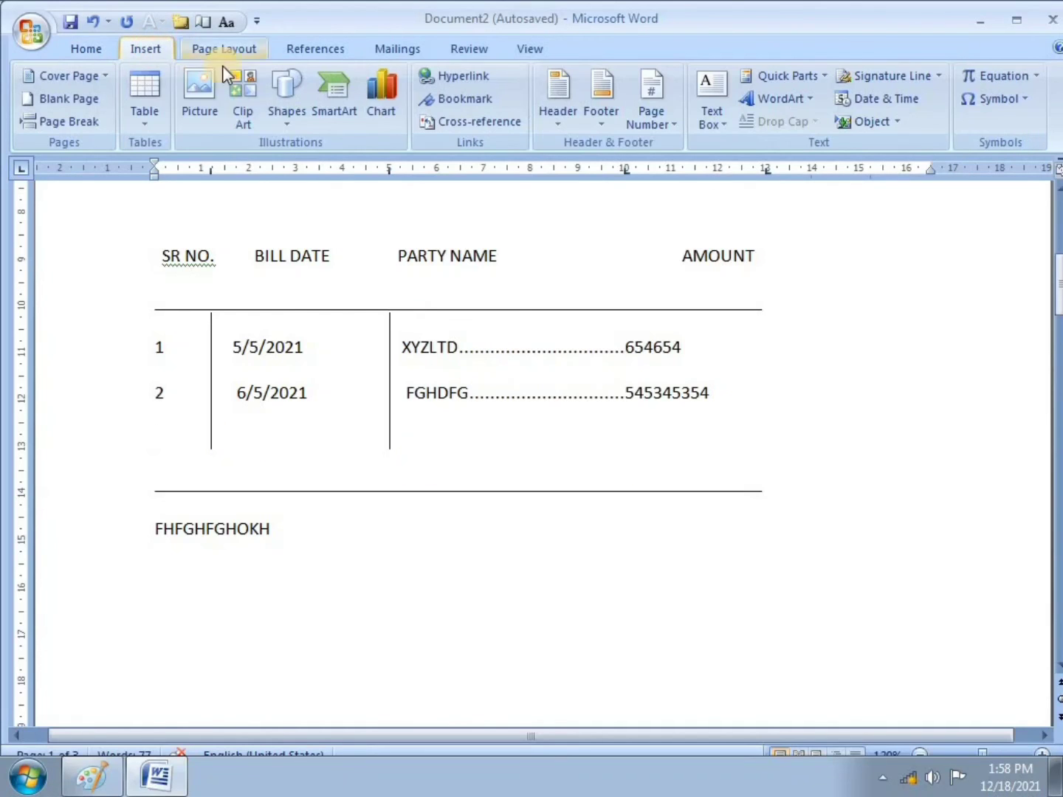
{"action": "left_click", "coordinate": [289, 103]}
{"action": "left_click", "coordinate": [296, 164]}
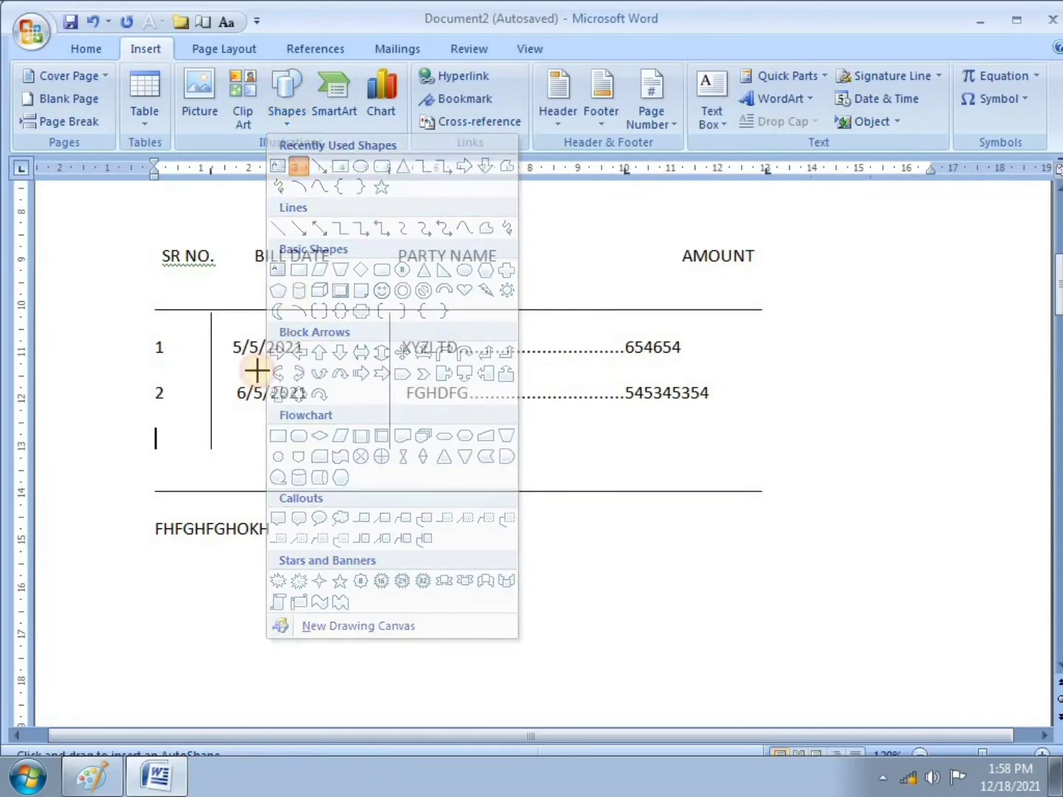
{"action": "mouse_move", "coordinate": [153, 444]}
{"action": "left_mouse_down"}
{"action": "mouse_move", "coordinate": [436, 462]}
{"action": "mouse_move", "coordinate": [760, 444]}
{"action": "left_mouse_up"}
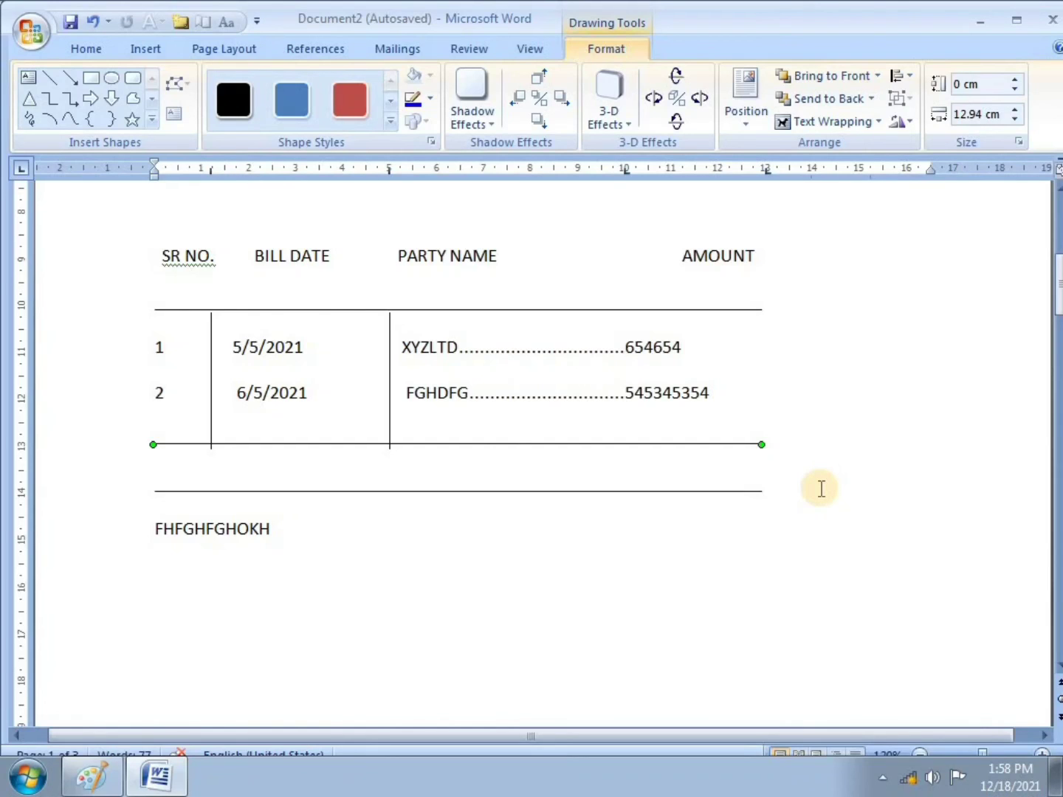
{"action": "key", "text": "ctrl+z"}
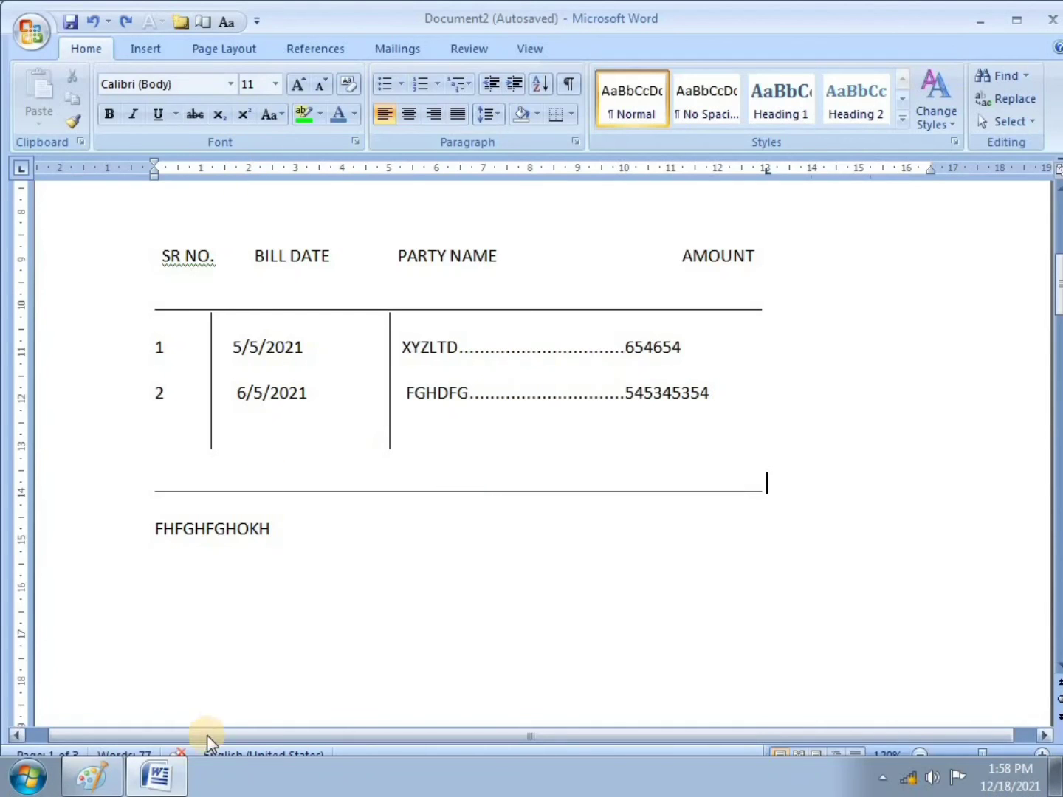
{"action": "left_click", "coordinate": [88, 780]}
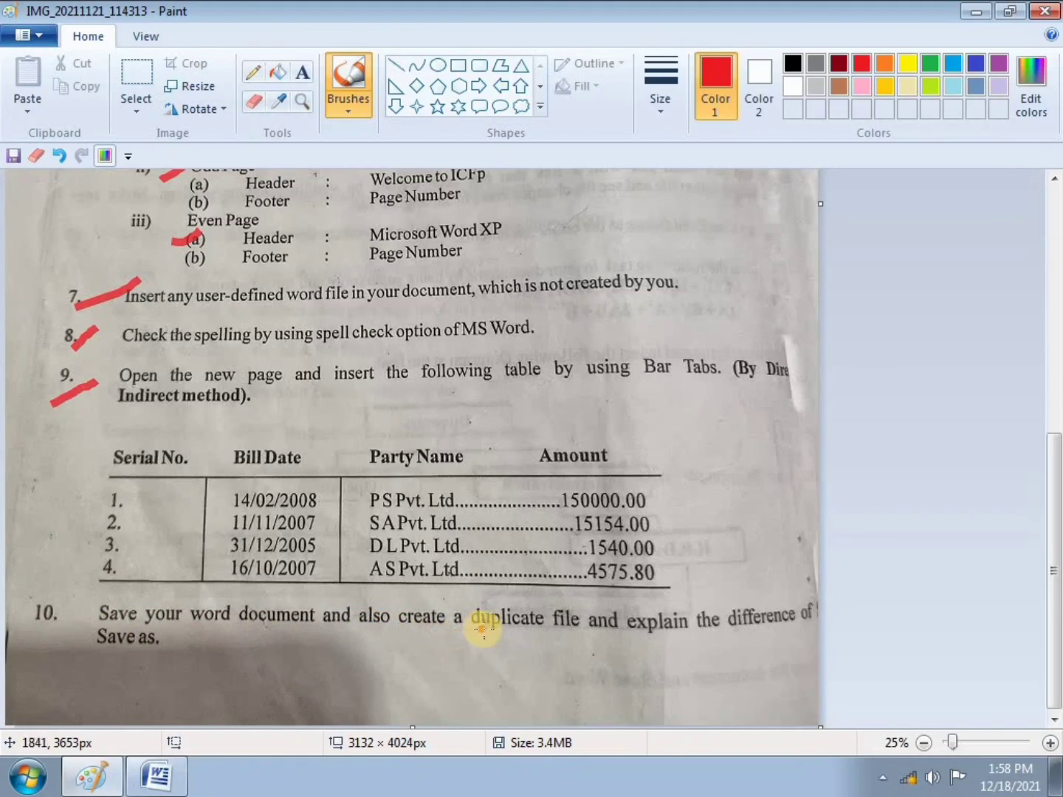
Step: Undo an accidental brush dot on the Paint sheet and return to the Word bill table
{"action": "left_click", "coordinate": [708, 633]}
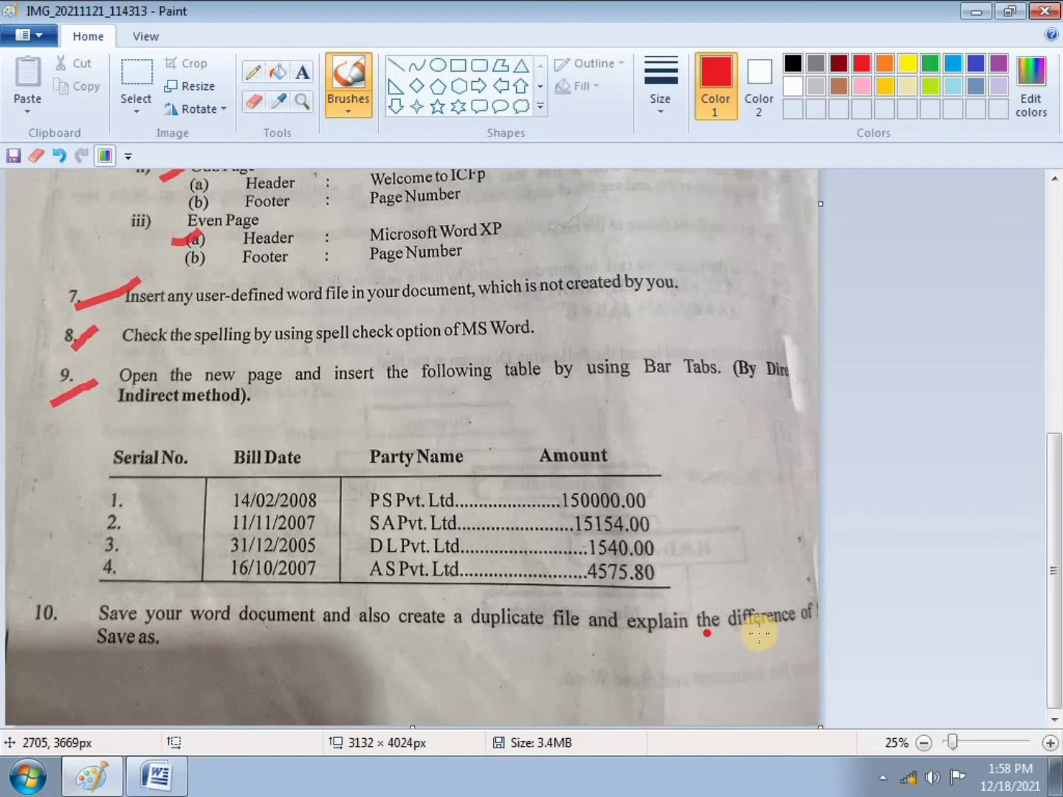
{"action": "key", "text": "ctrl+z"}
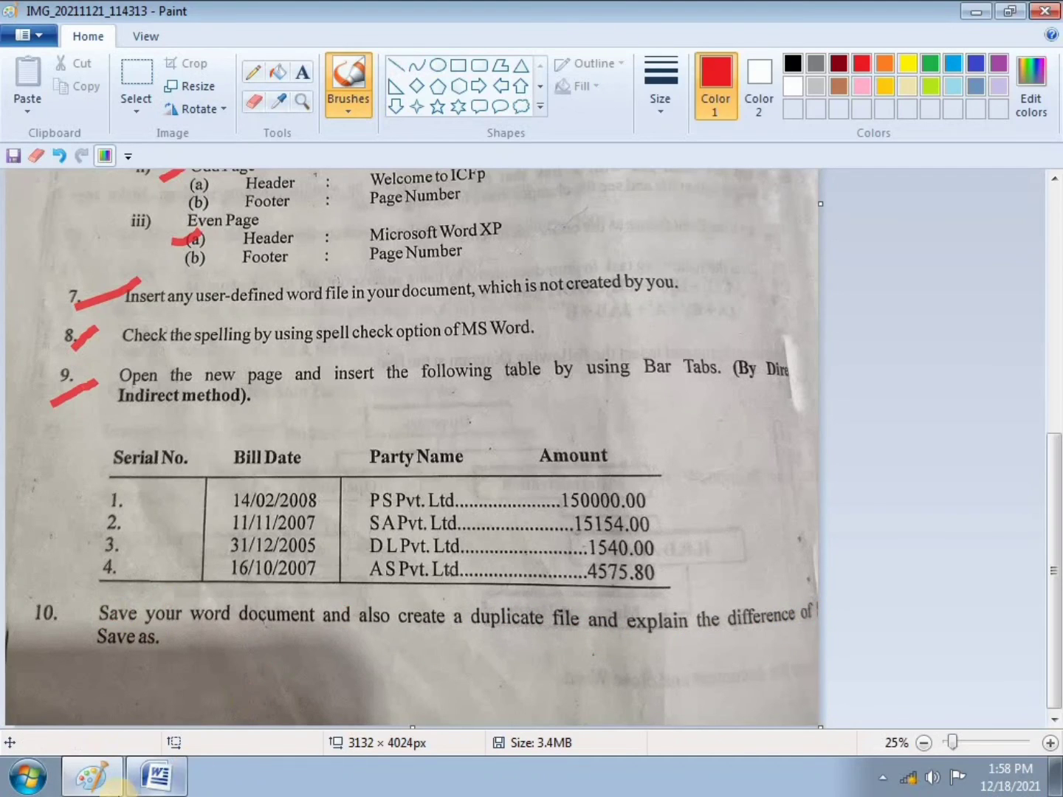
{"action": "left_click", "coordinate": [182, 777]}
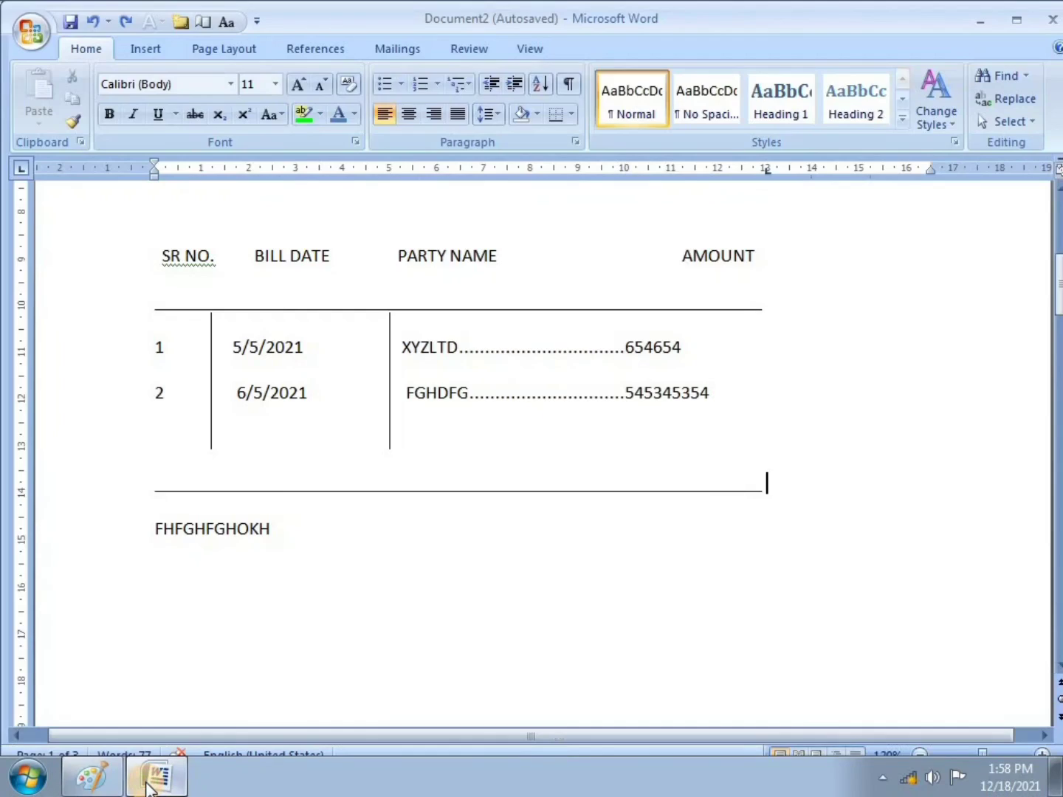
Step: Save the bill-table document in Documents as RAM, then close Word
{"action": "left_click", "coordinate": [41, 36]}
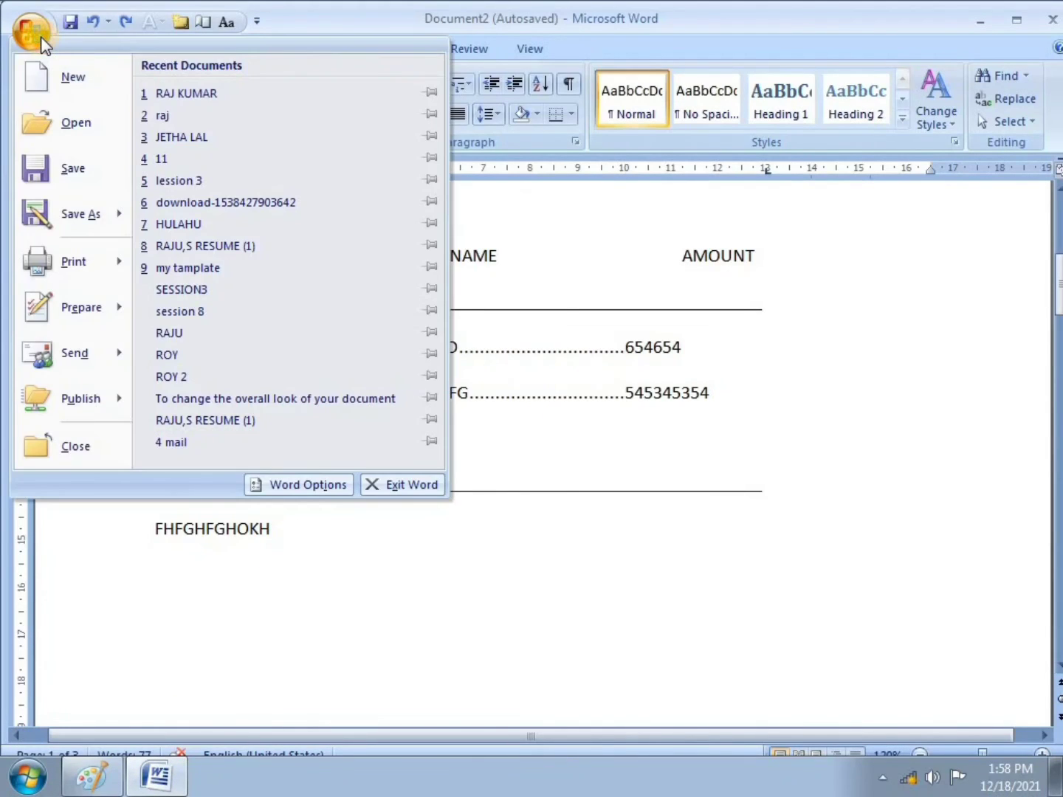
{"action": "left_click", "coordinate": [75, 162]}
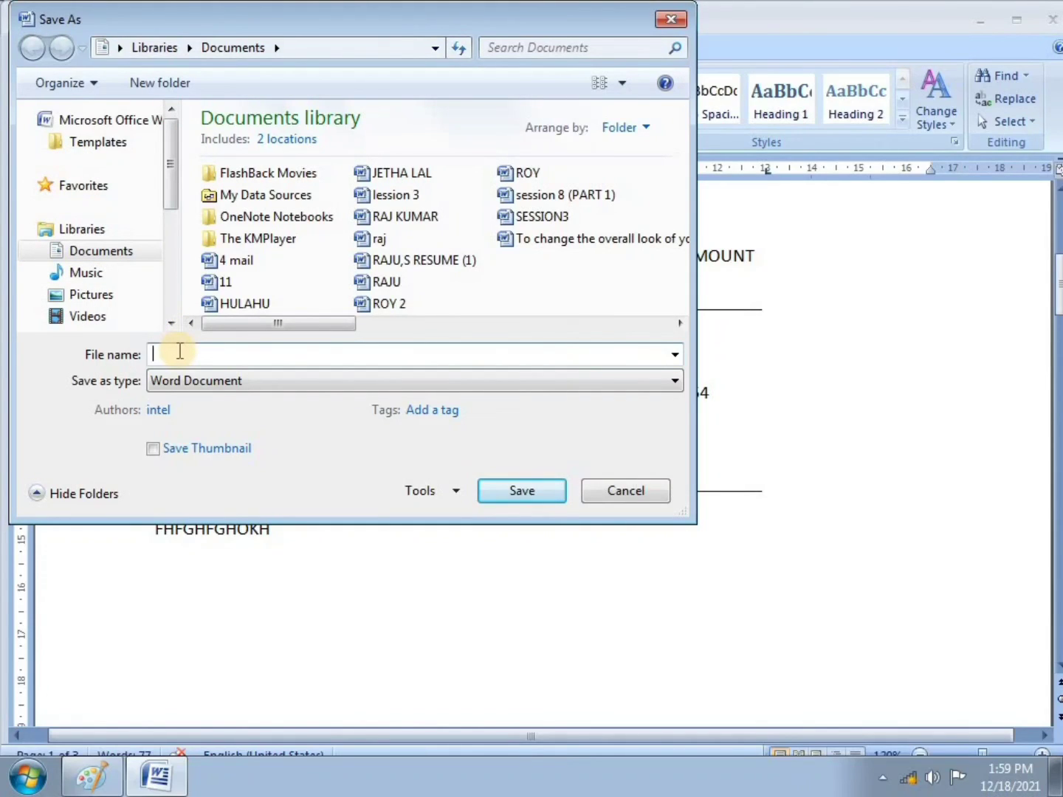
{"action": "type", "text": "AM"}
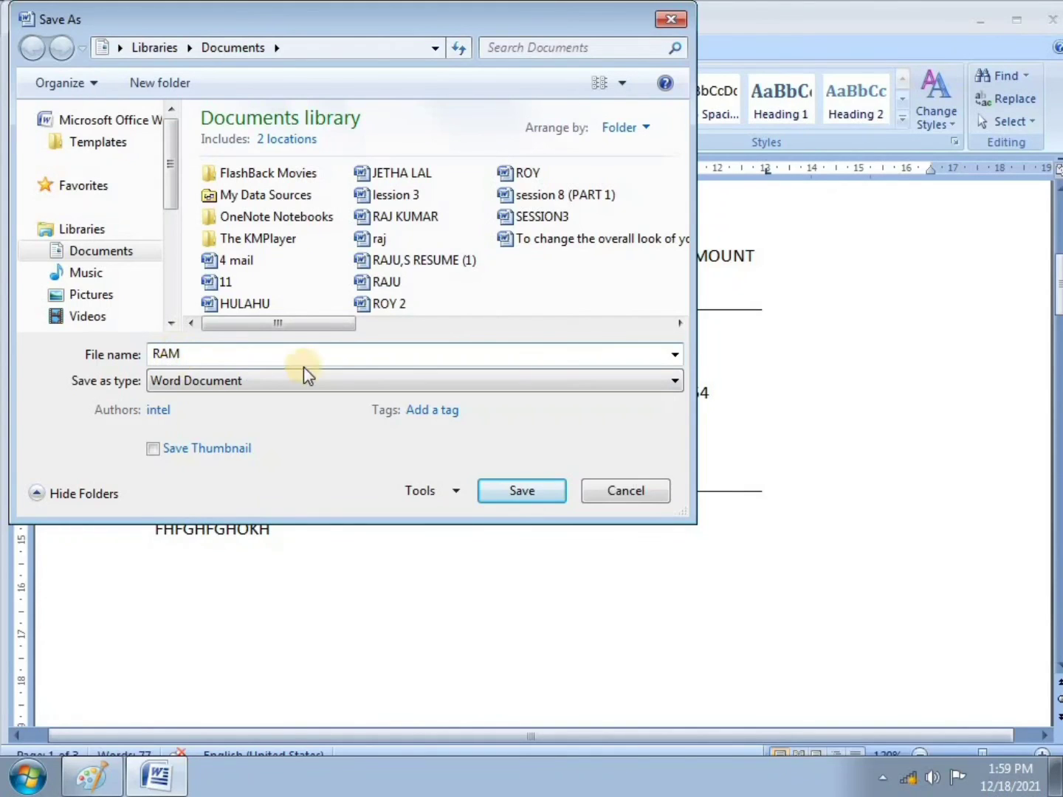
{"action": "left_click", "coordinate": [521, 491]}
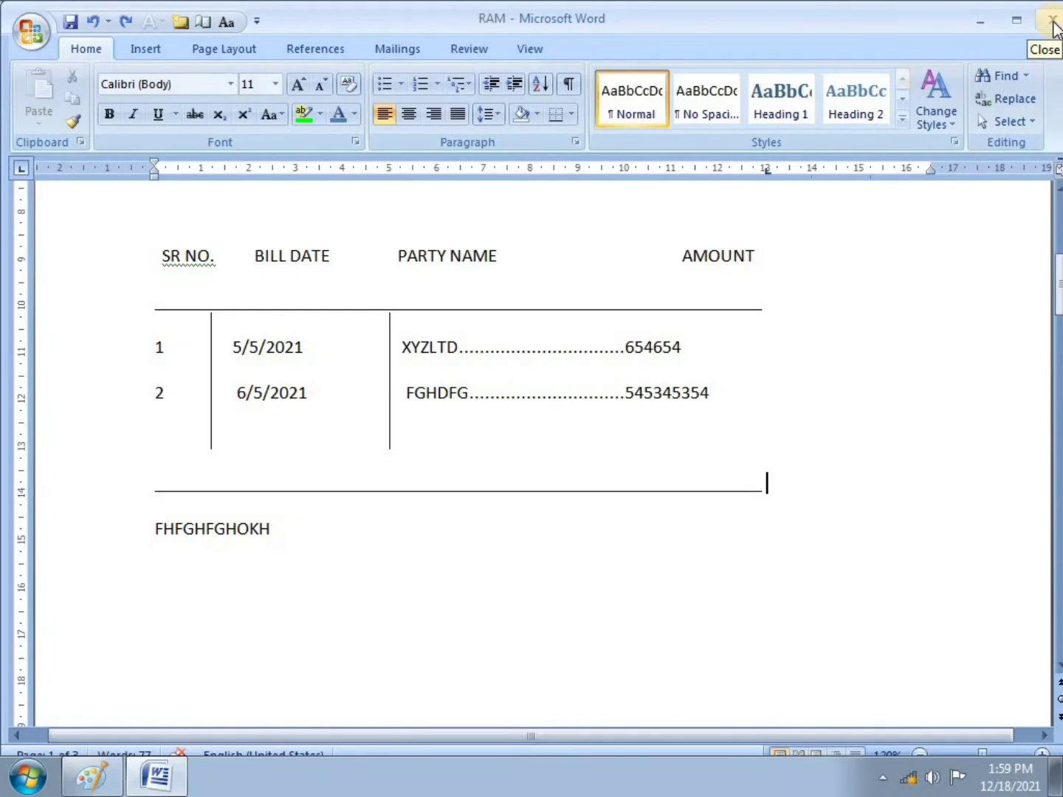
{"action": "left_click", "coordinate": [1052, 23]}
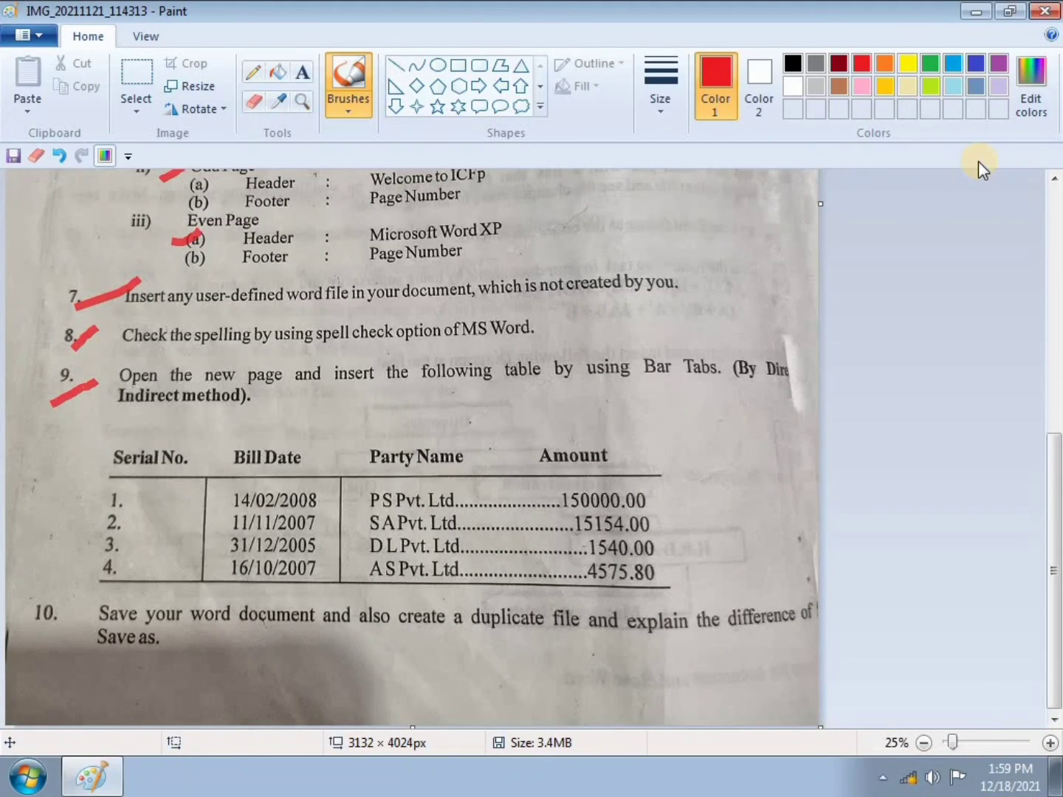
Step: Relaunch Word with WINWORD from Run and reopen RAM from Recent Documents
{"action": "key", "text": "super+r"}
{"action": "key", "text": "Return"}
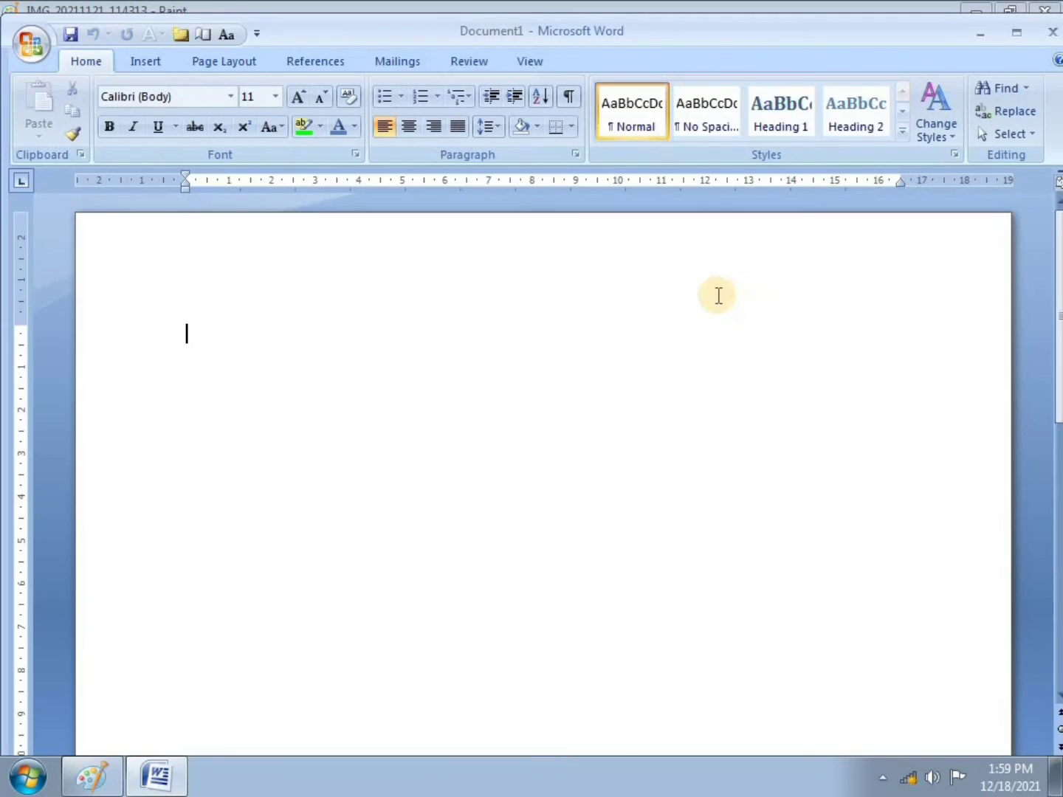
{"action": "left_click", "coordinate": [475, 357]}
{"action": "left_click", "coordinate": [40, 47]}
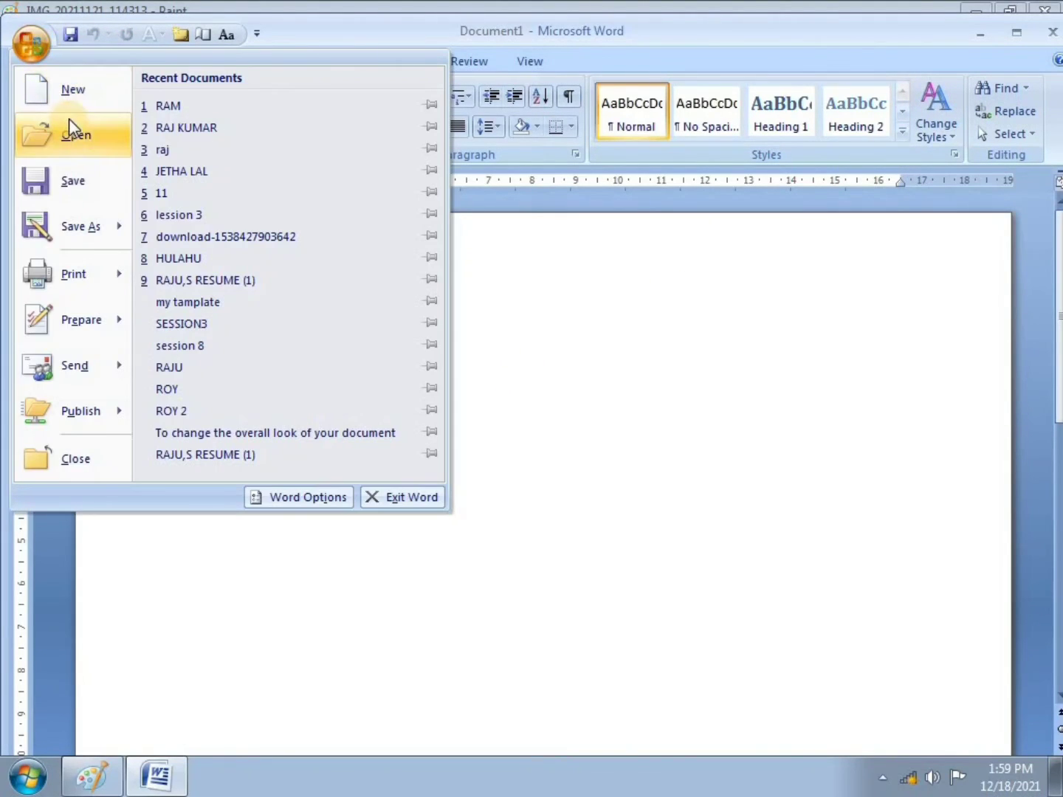
{"action": "left_click", "coordinate": [157, 108]}
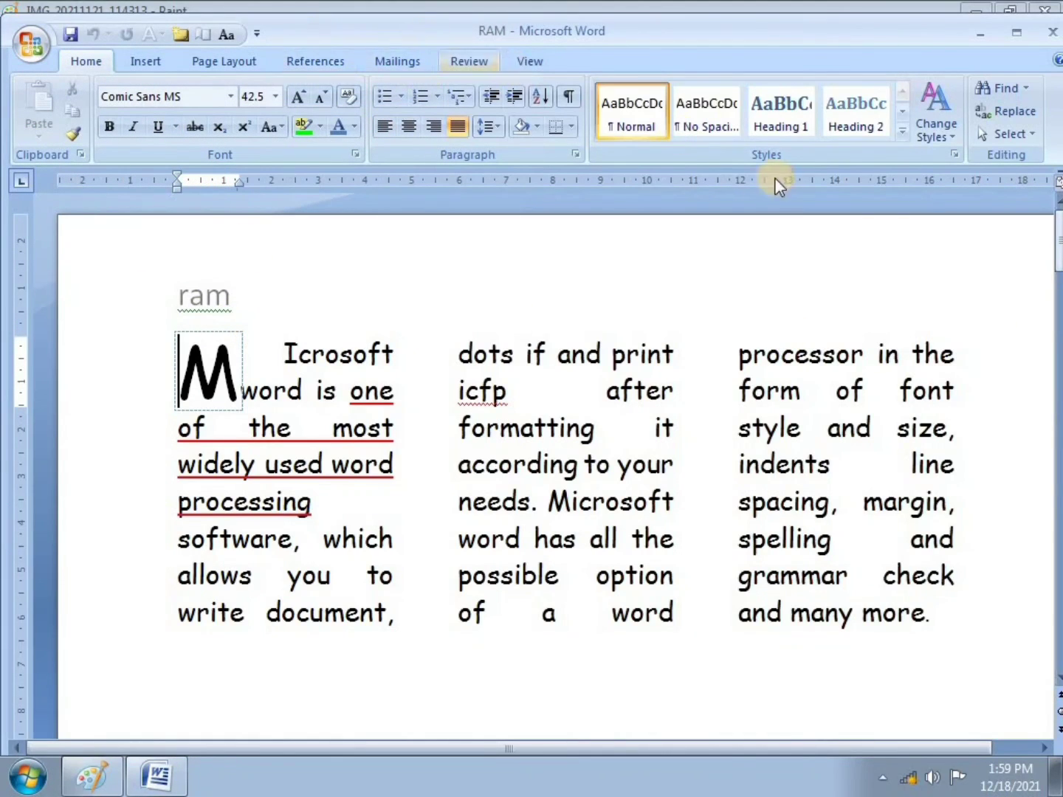
Step: Delete the drop-cap M, the text after 'icfp', and the word 'possible' from the column text
{"action": "mouse_move", "coordinate": [1057, 258]}
{"action": "left_mouse_down"}
{"action": "mouse_move", "coordinate": [1058, 276]}
{"action": "mouse_move", "coordinate": [1059, 238]}
{"action": "left_mouse_up"}
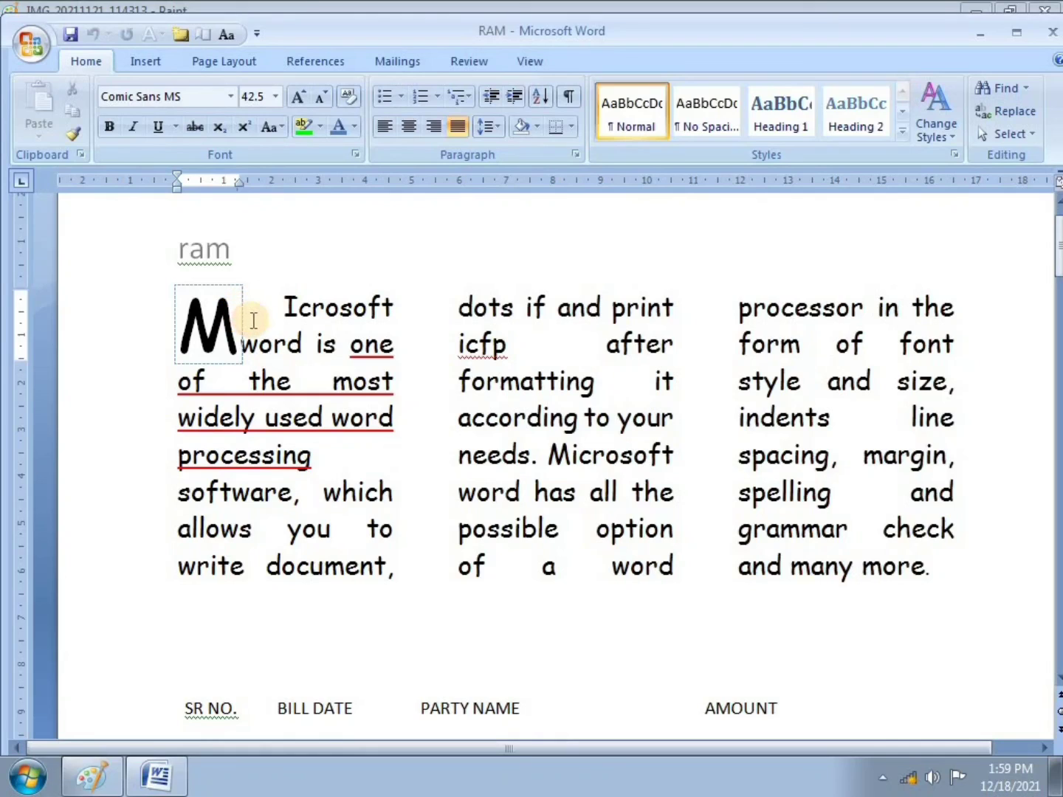
{"action": "key", "text": "BackSpace"}
{"action": "left_click", "coordinate": [515, 362]}
{"action": "type", "text": ","}
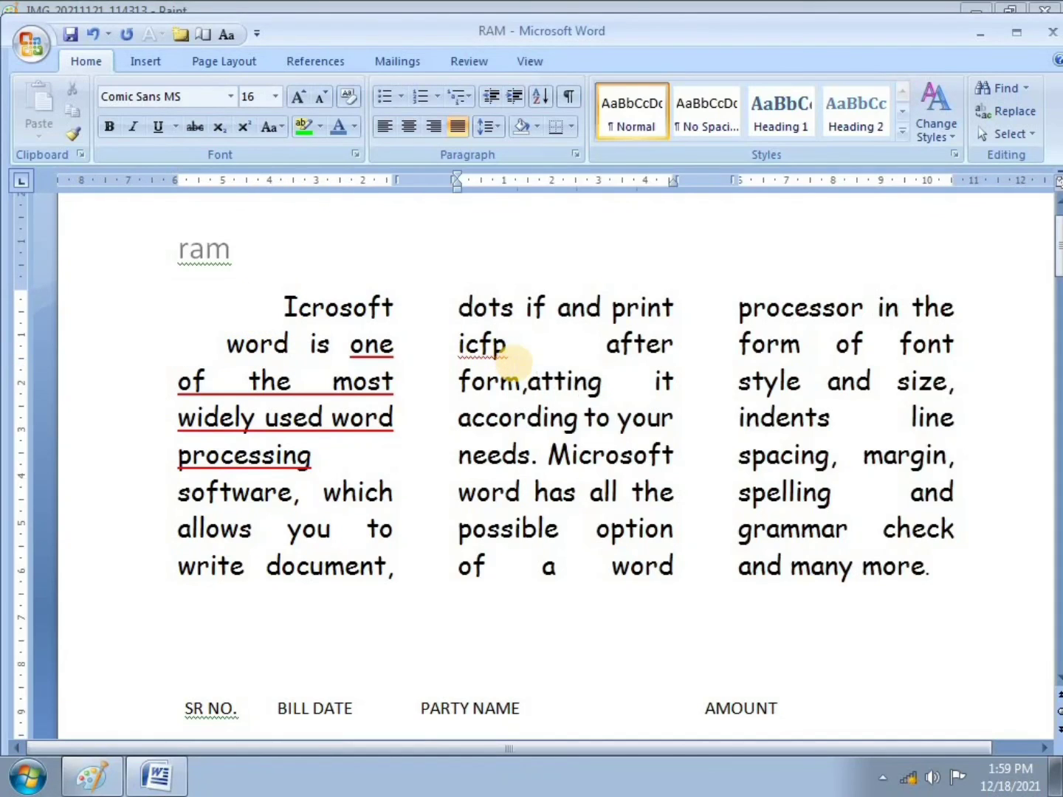
{"action": "type", "text": "."}
{"action": "key", "text": "BackSpace"}
{"action": "key", "text": "BackSpace"}
{"action": "key", "text": "BackSpace"}
{"action": "key", "text": "BackSpace"}
{"action": "key", "text": "BackSpace"}
{"action": "key", "text": "BackSpace"}
{"action": "key", "text": "BackSpace"}
{"action": "key", "text": "BackSpace"}
{"action": "key", "text": "BackSpace"}
{"action": "key", "text": "BackSpace"}
{"action": "key", "text": "BackSpace"}
{"action": "key", "text": "BackSpace"}
{"action": "key", "text": "BackSpace"}
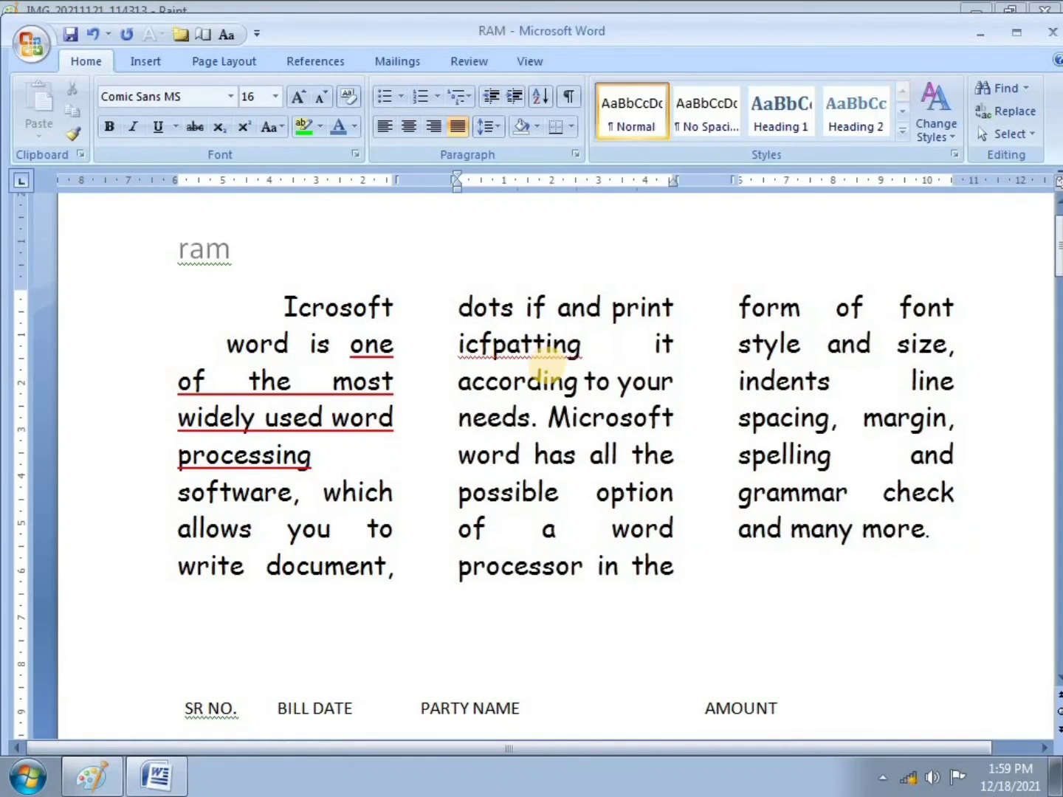
{"action": "left_click", "coordinate": [574, 496]}
{"action": "key", "text": "BackSpace"}
{"action": "key", "text": "BackSpace"}
{"action": "key", "text": "BackSpace"}
{"action": "key", "text": "BackSpace"}
{"action": "key", "text": "BackSpace"}
{"action": "key", "text": "BackSpace"}
{"action": "key", "text": "BackSpace"}
{"action": "key", "text": "BackSpace"}
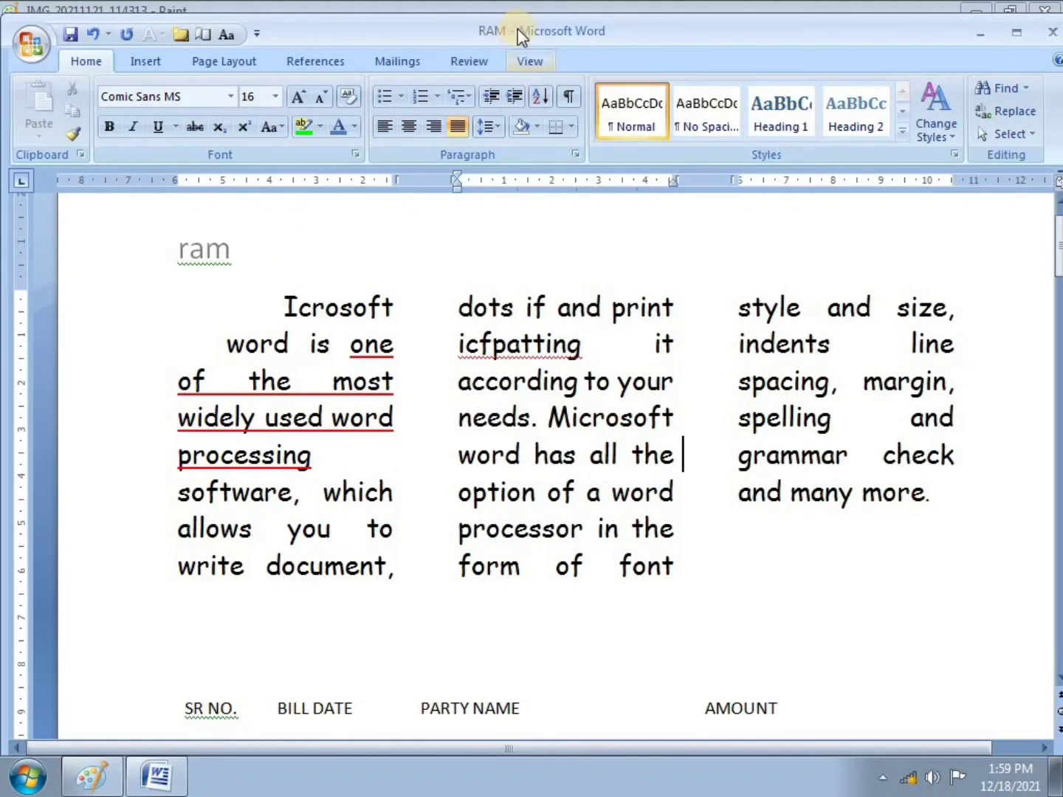
{"action": "left_click", "coordinate": [37, 41]}
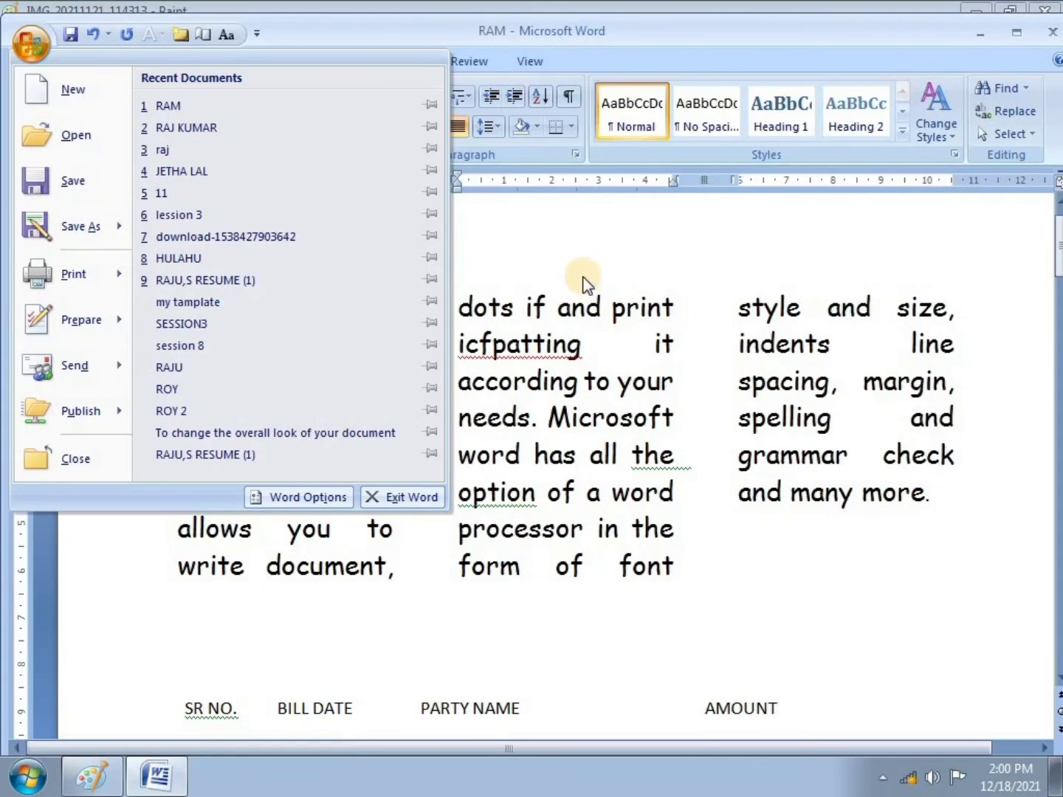
{"action": "mouse_move", "coordinate": [53, 233]}
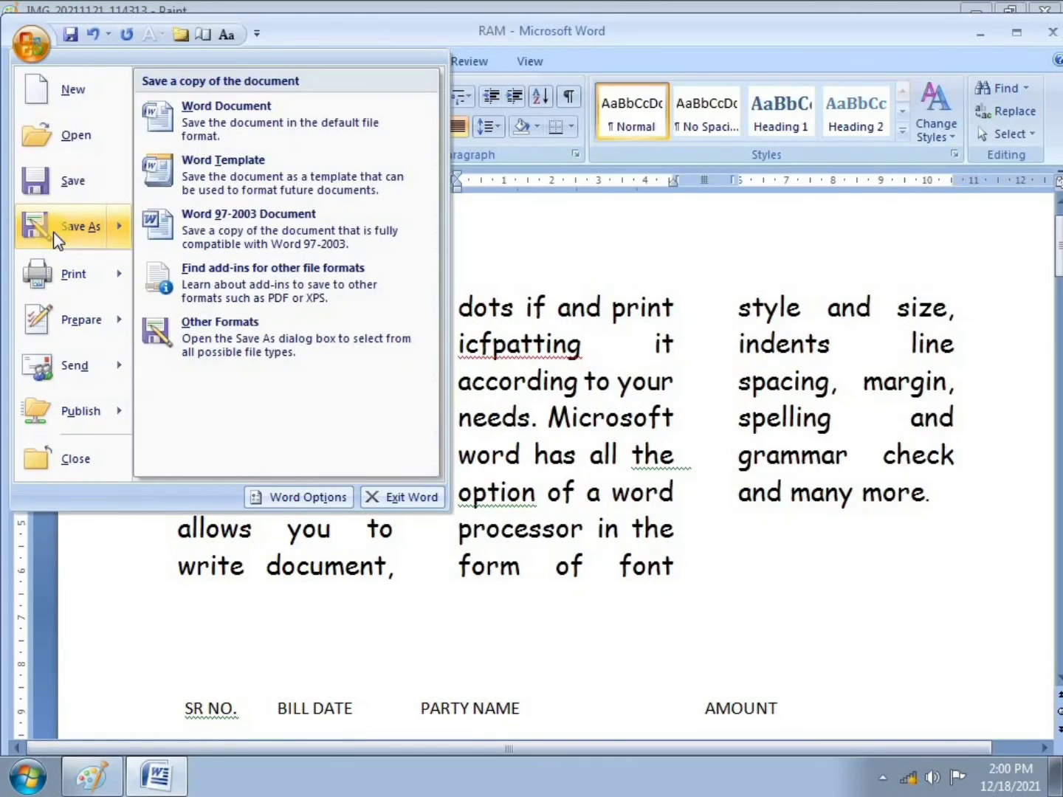
{"action": "left_click", "coordinate": [53, 232]}
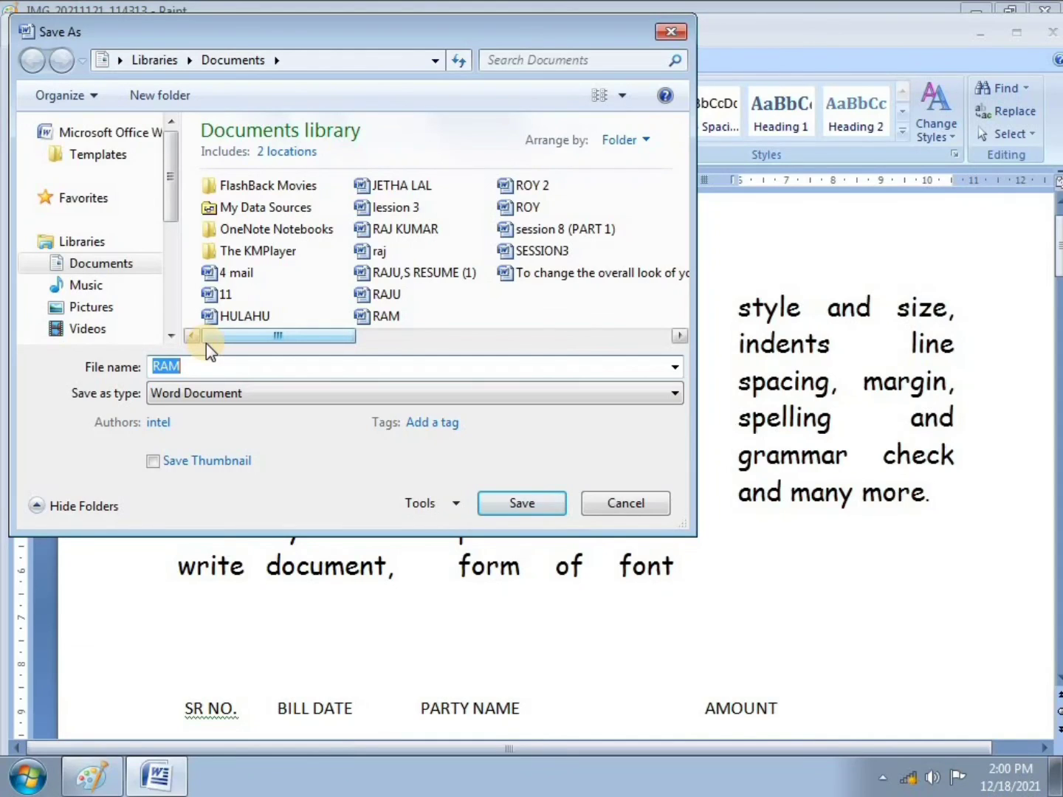
{"action": "key", "text": "BackSpace"}
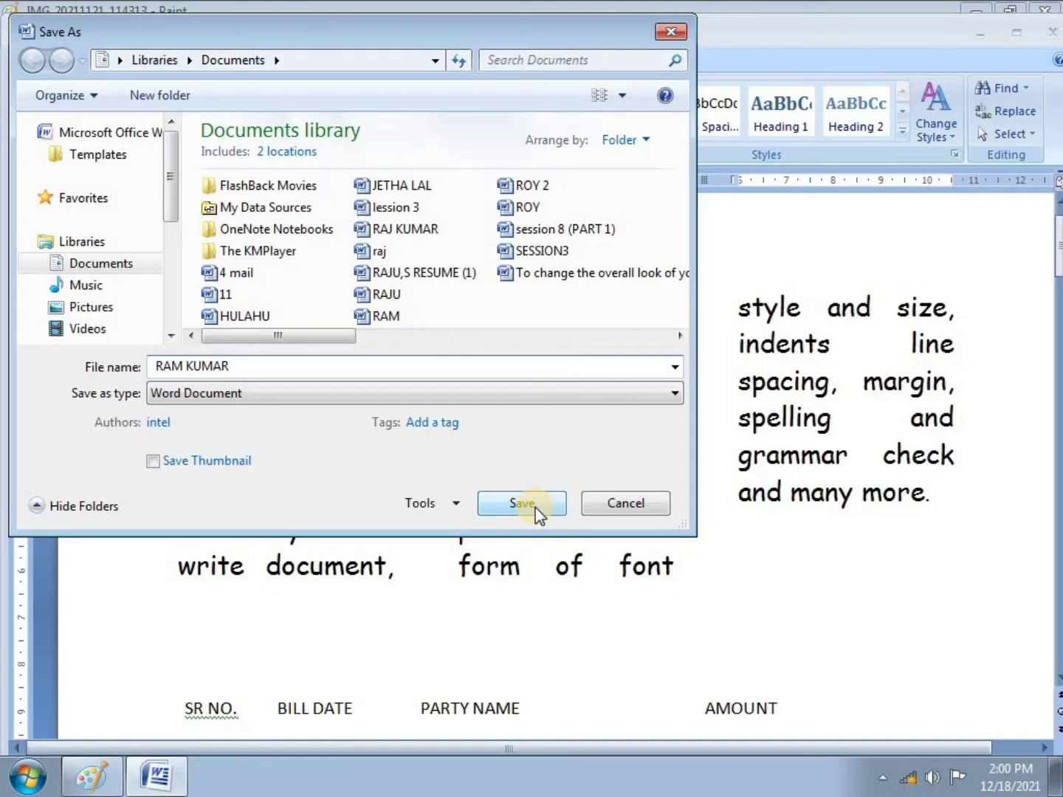
{"action": "left_click", "coordinate": [522, 503]}
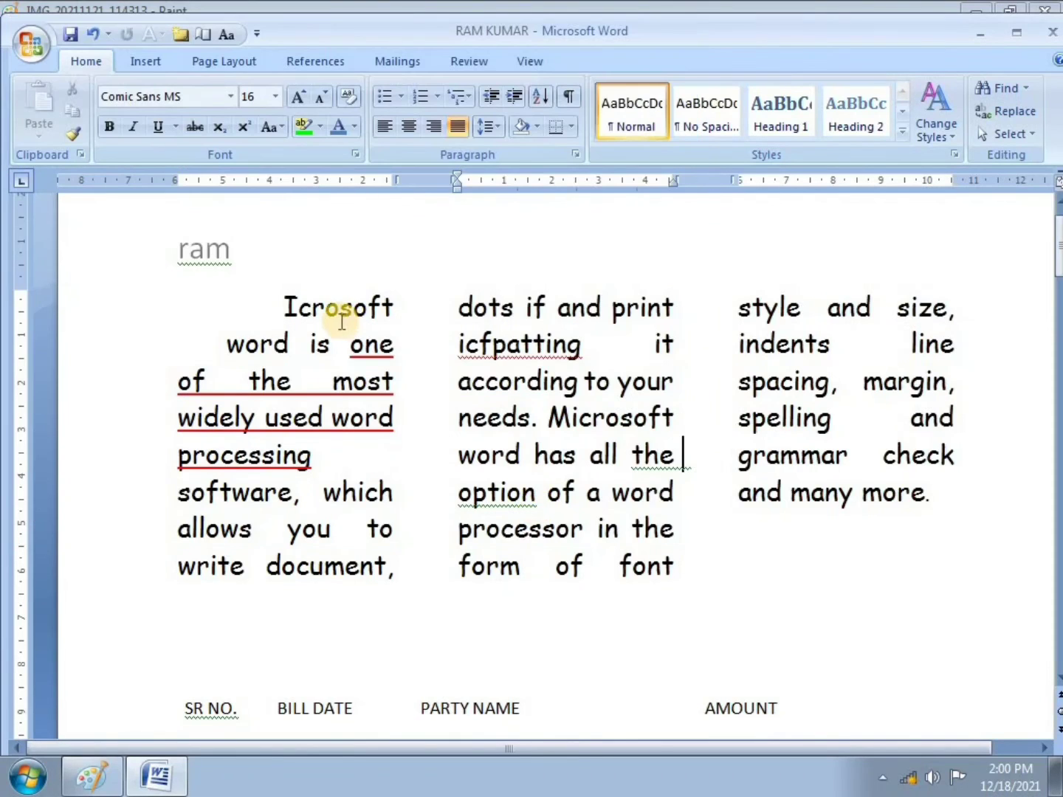
{"action": "left_click", "coordinate": [46, 52]}
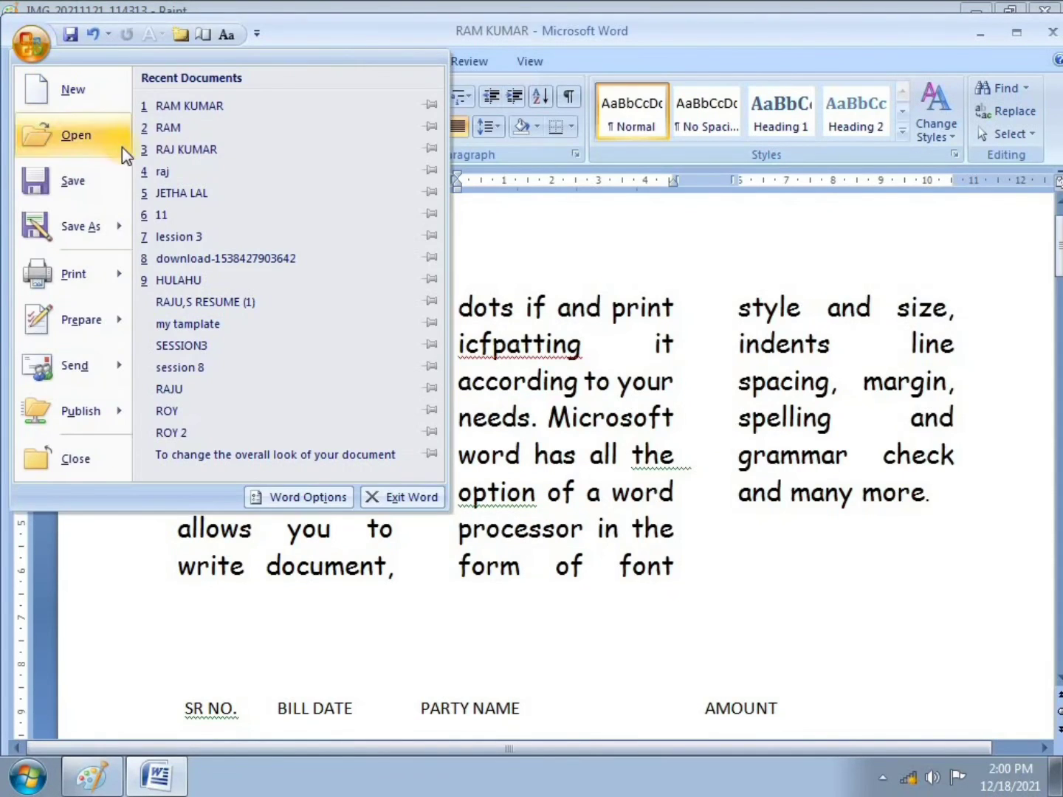
{"action": "left_click", "coordinate": [527, 219]}
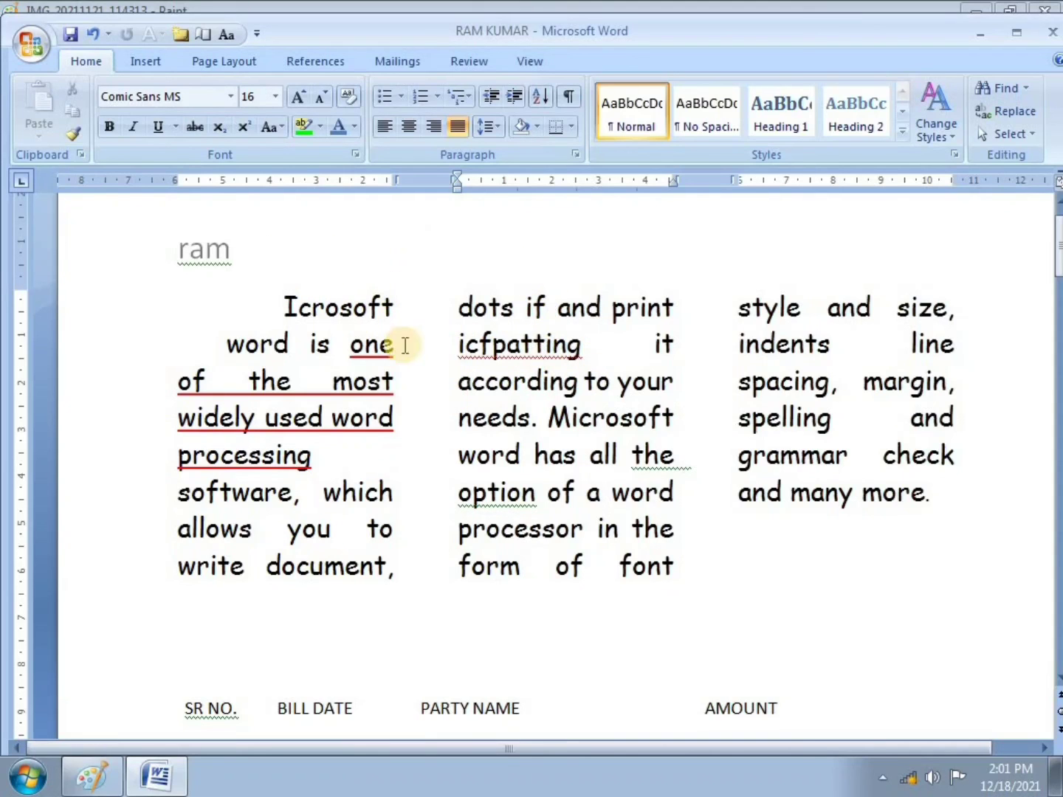
{"action": "left_click", "coordinate": [31, 44]}
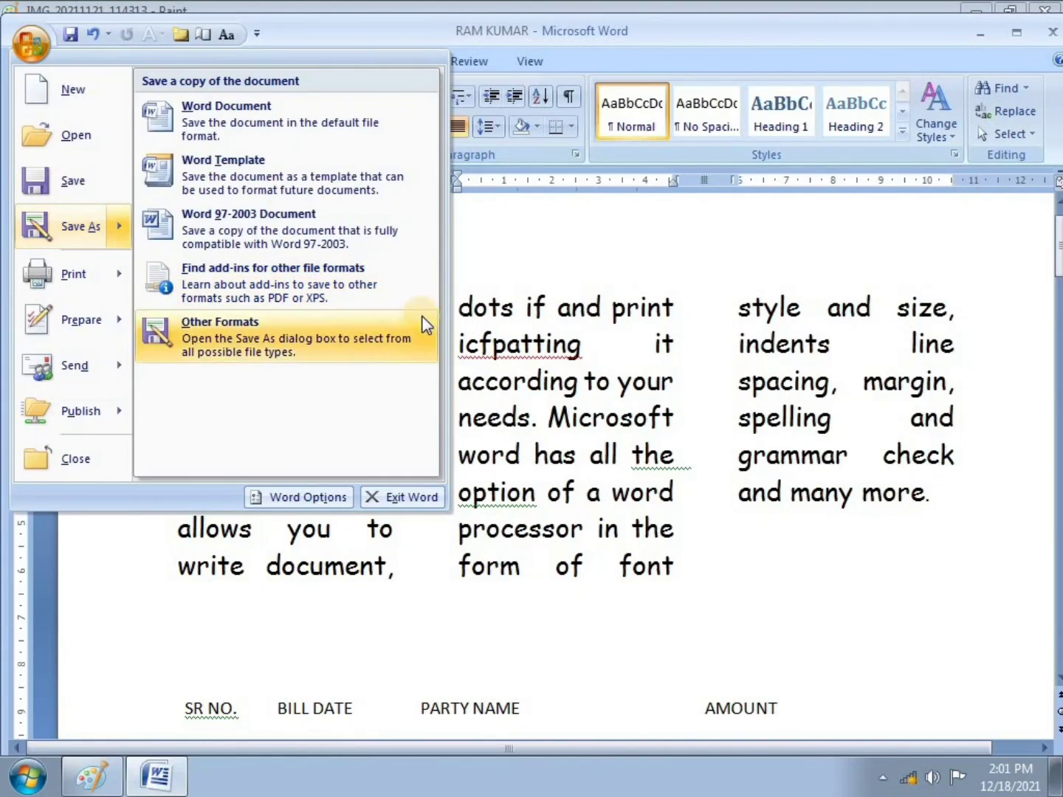
{"action": "left_click", "coordinate": [495, 269]}
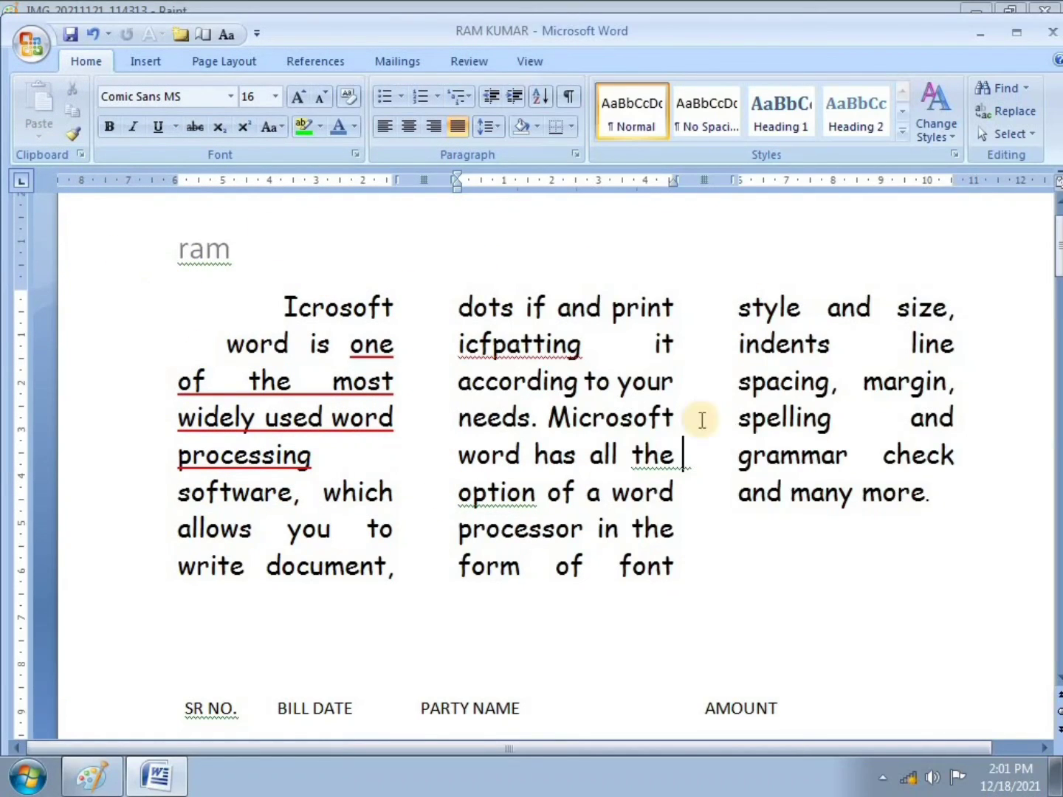
{"action": "left_click", "coordinate": [30, 46]}
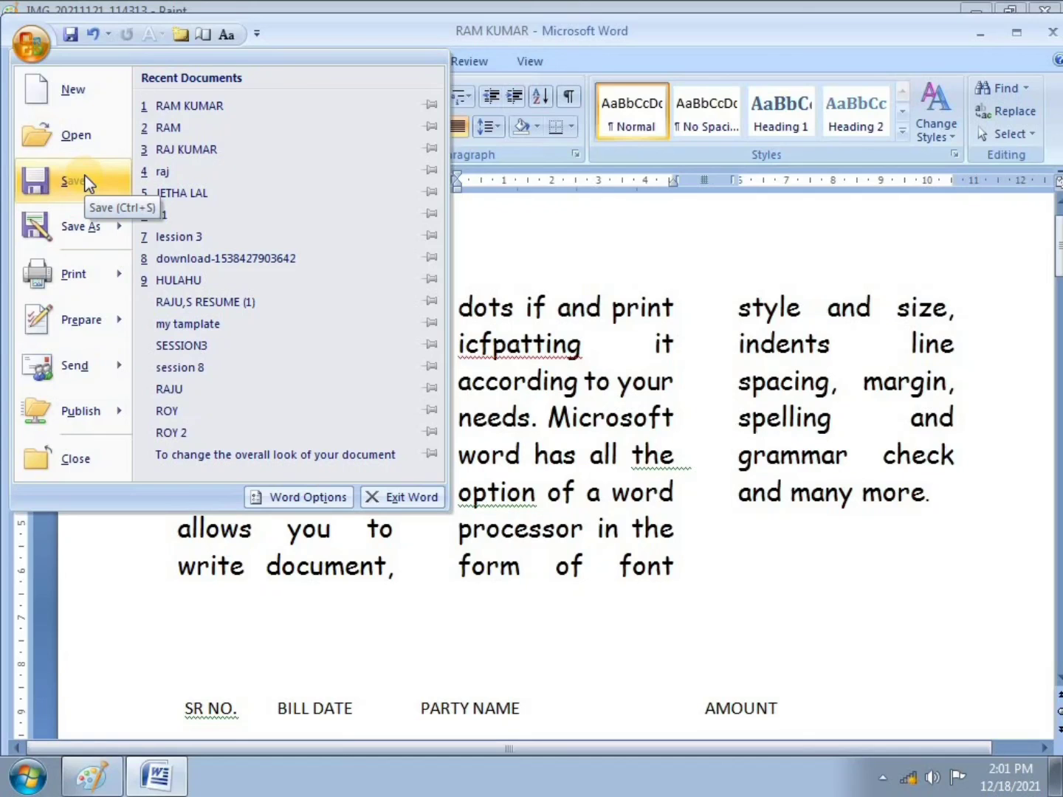
{"action": "mouse_move", "coordinate": [86, 242]}
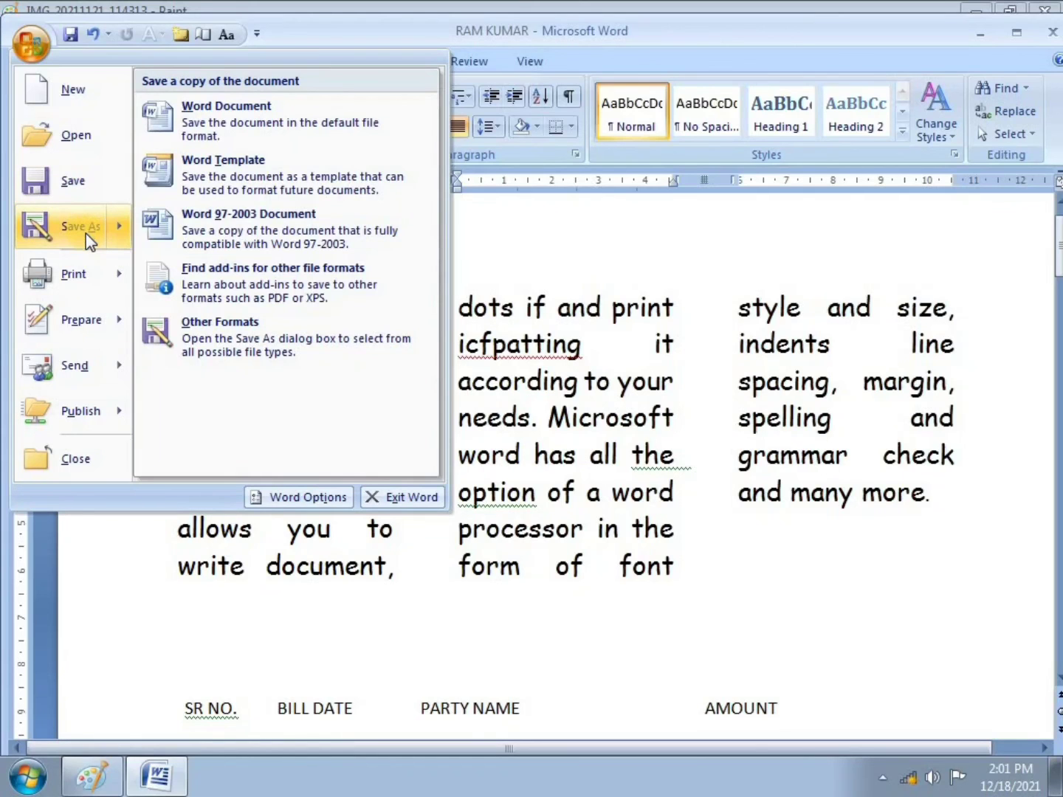
{"action": "left_click", "coordinate": [569, 215]}
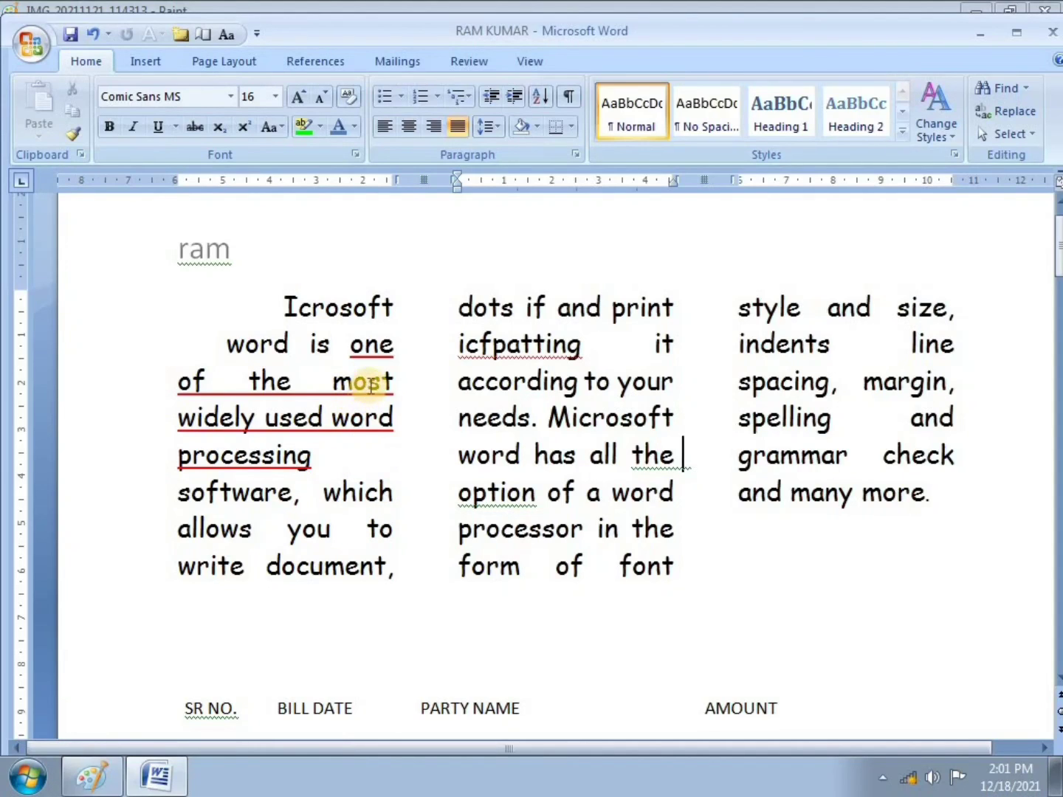
Step: Close Word, close Paint choosing Don't Save for the photo, and refresh the desktop
{"action": "left_click", "coordinate": [1054, 33]}
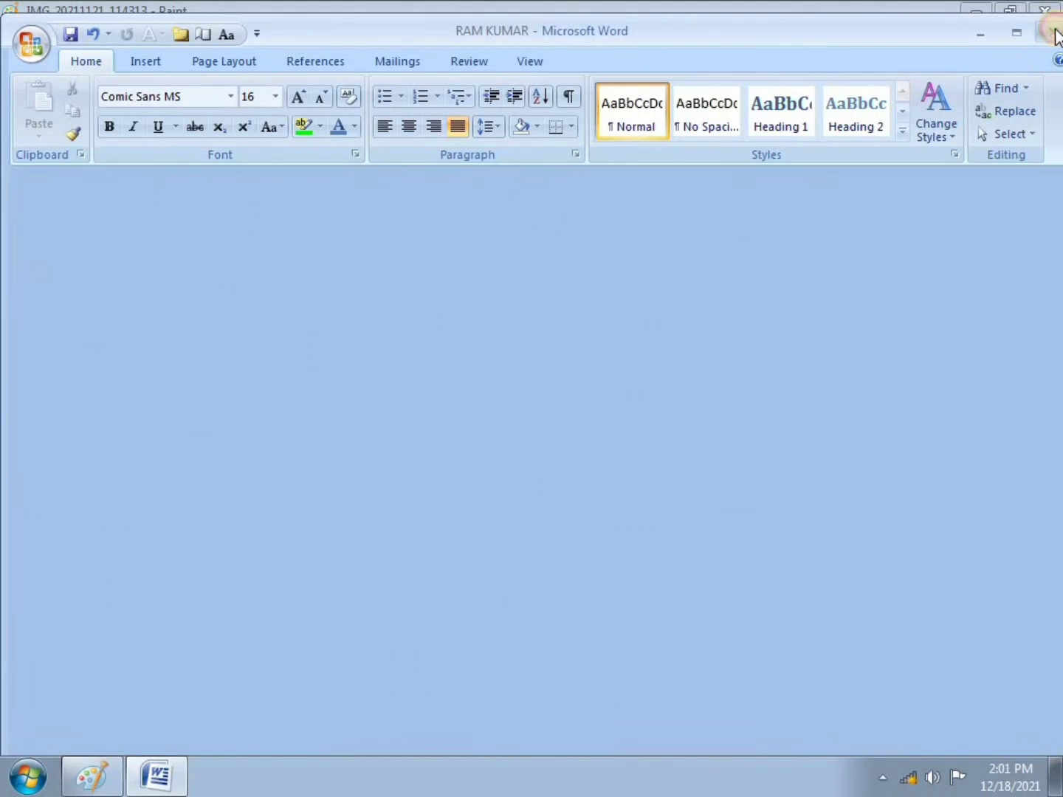
{"action": "left_click", "coordinate": [1045, 10]}
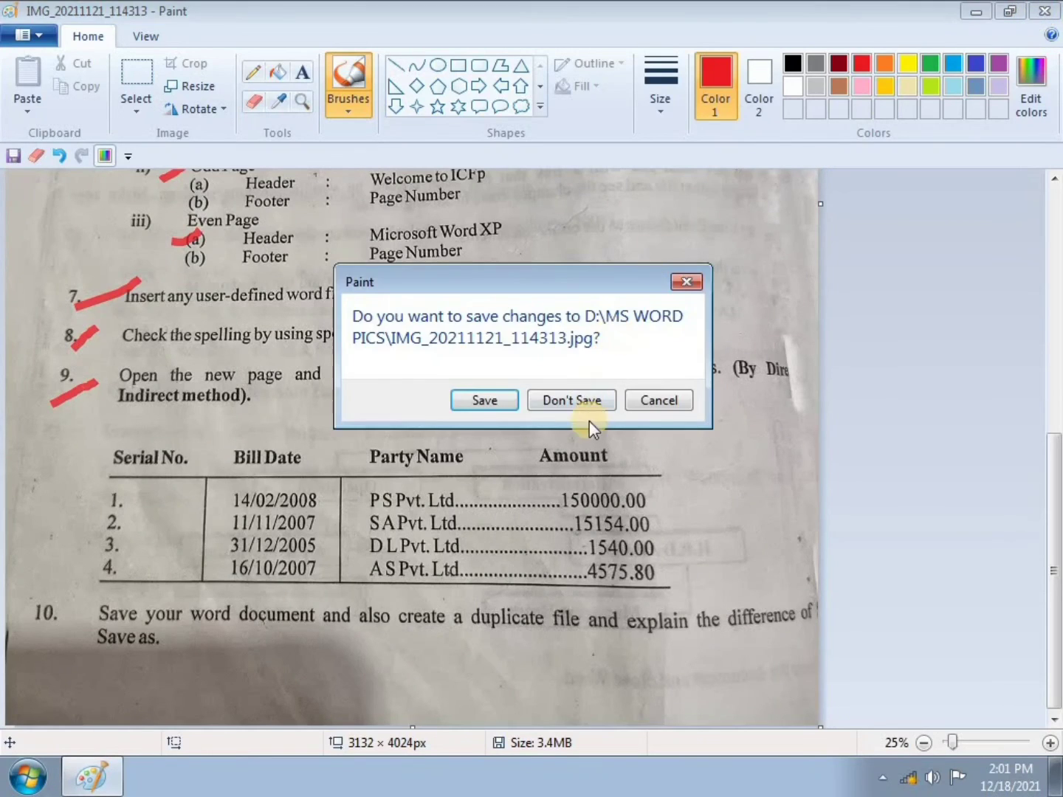
{"action": "left_click", "coordinate": [575, 403]}
{"action": "right_click", "coordinate": [574, 325]}
{"action": "left_click", "coordinate": [609, 380]}
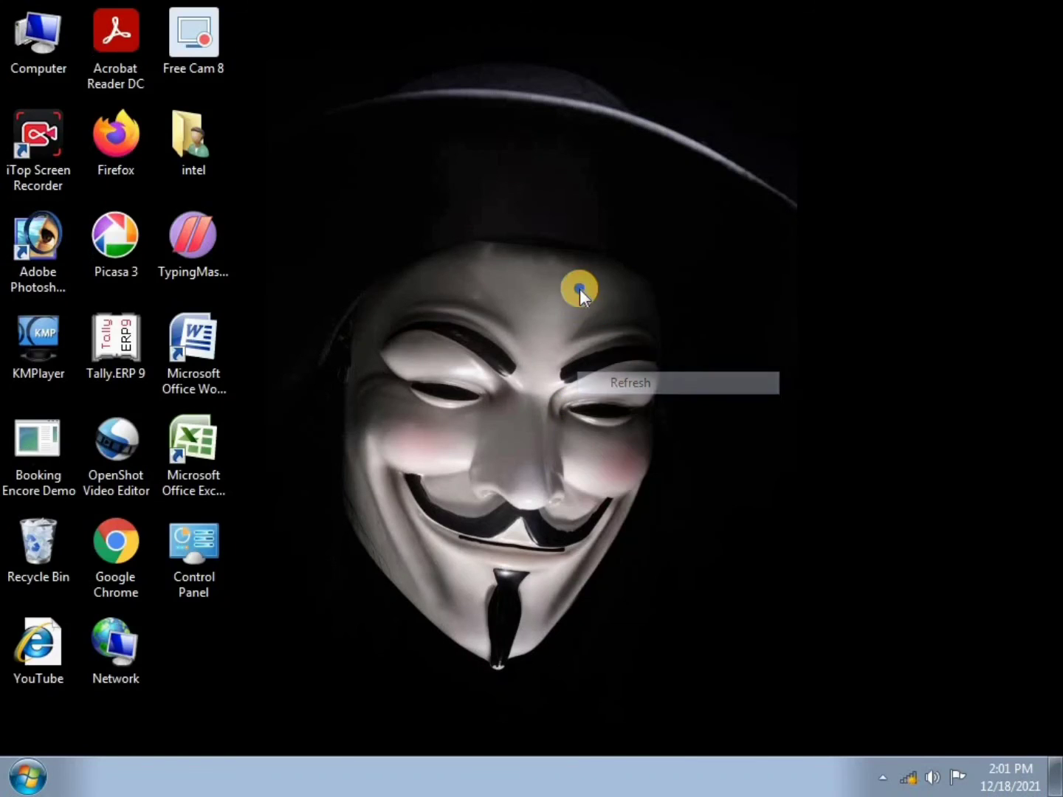